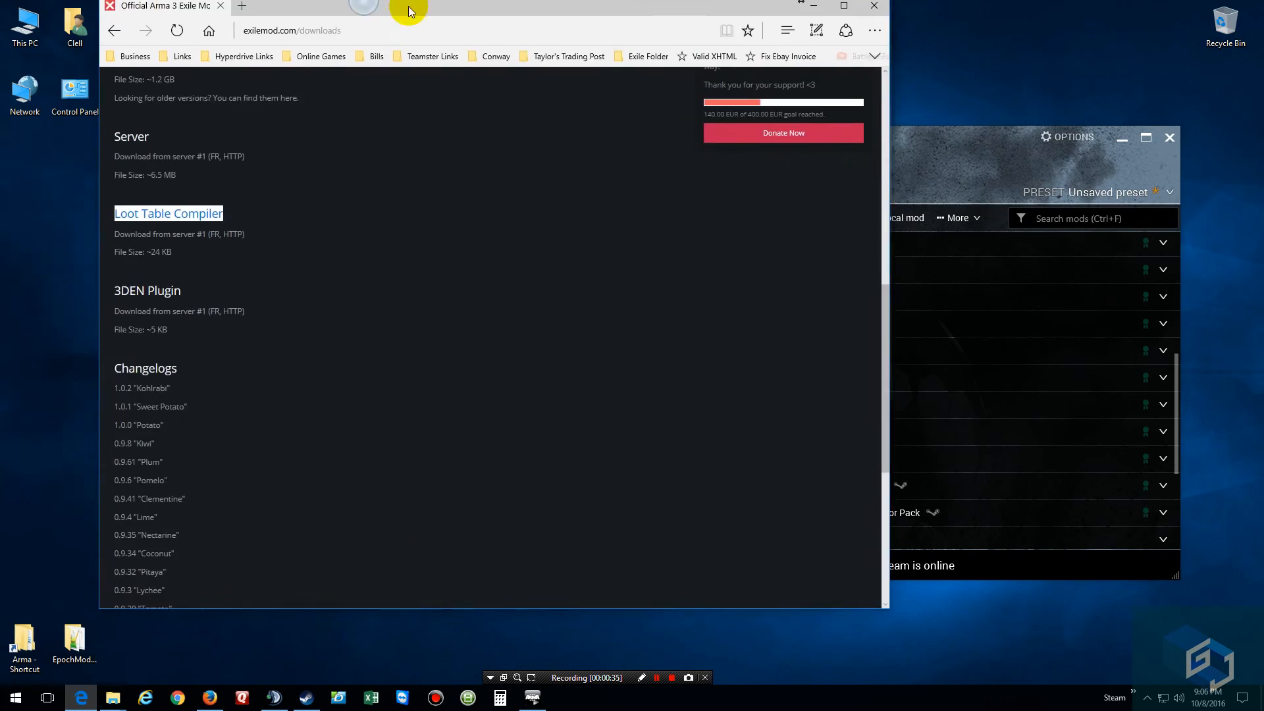
# Step: Maximize the browser window with the Exile downloads page and minimize it to uncover the Arma 3 launcher
pyautogui.moveTo(409, 8); pyautogui.dragTo(560, 2)
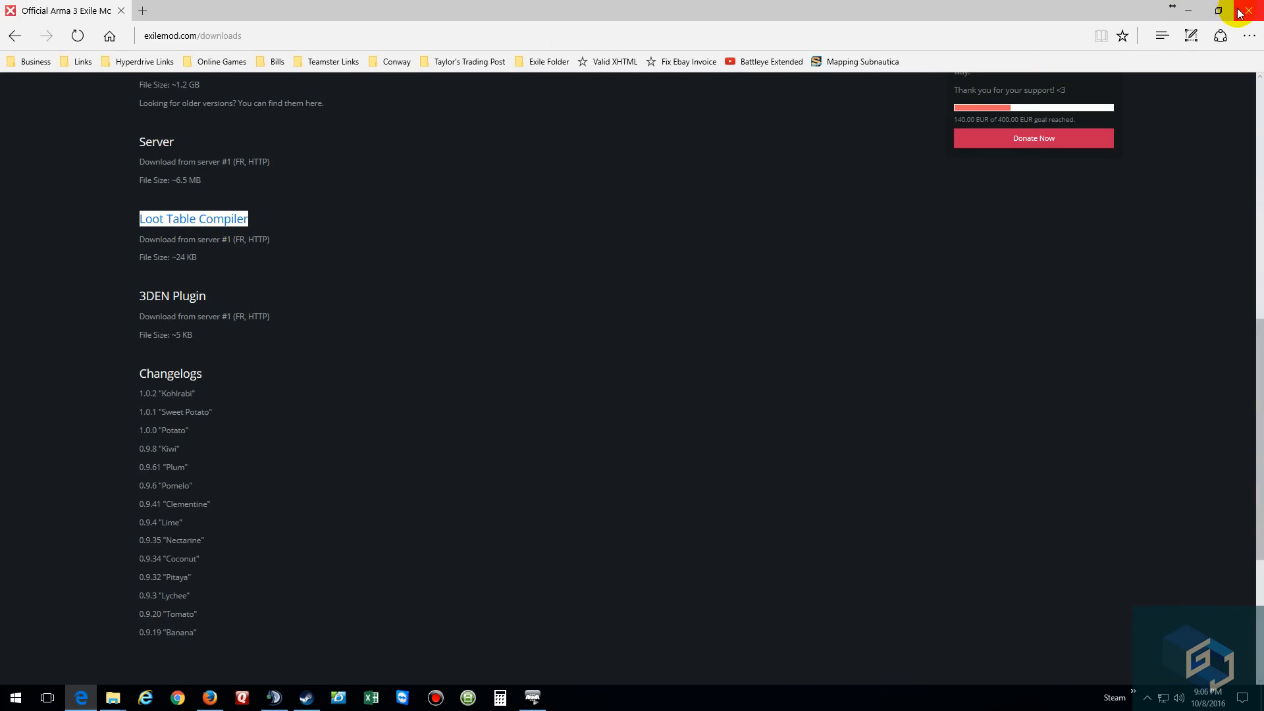
pyautogui.click(1189, 10)
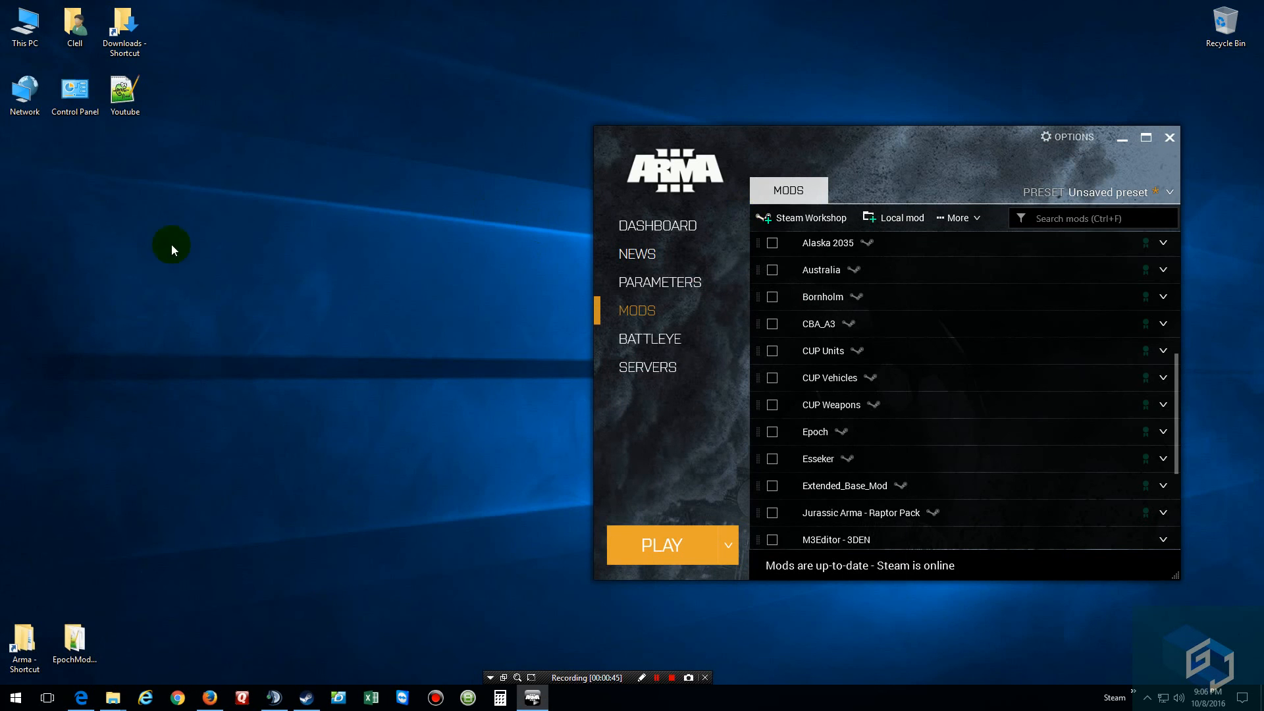
pyautogui.click(81, 698)
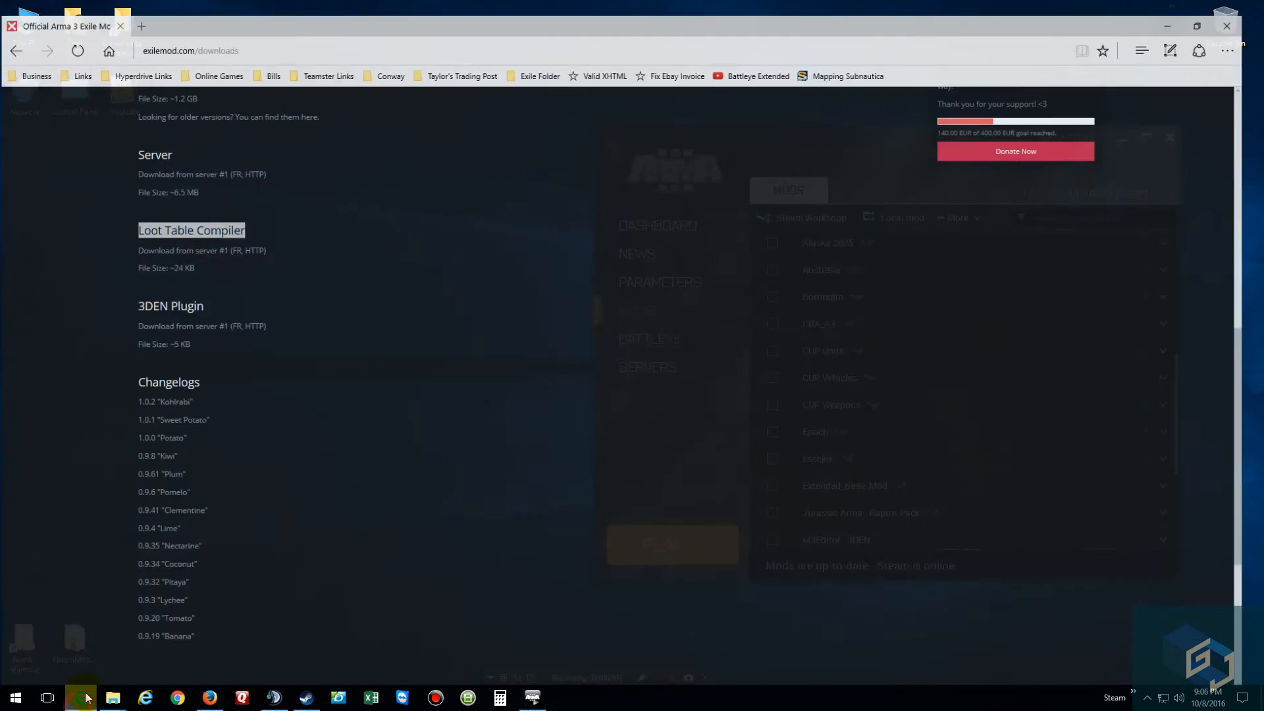
pyautogui.click(143, 11)
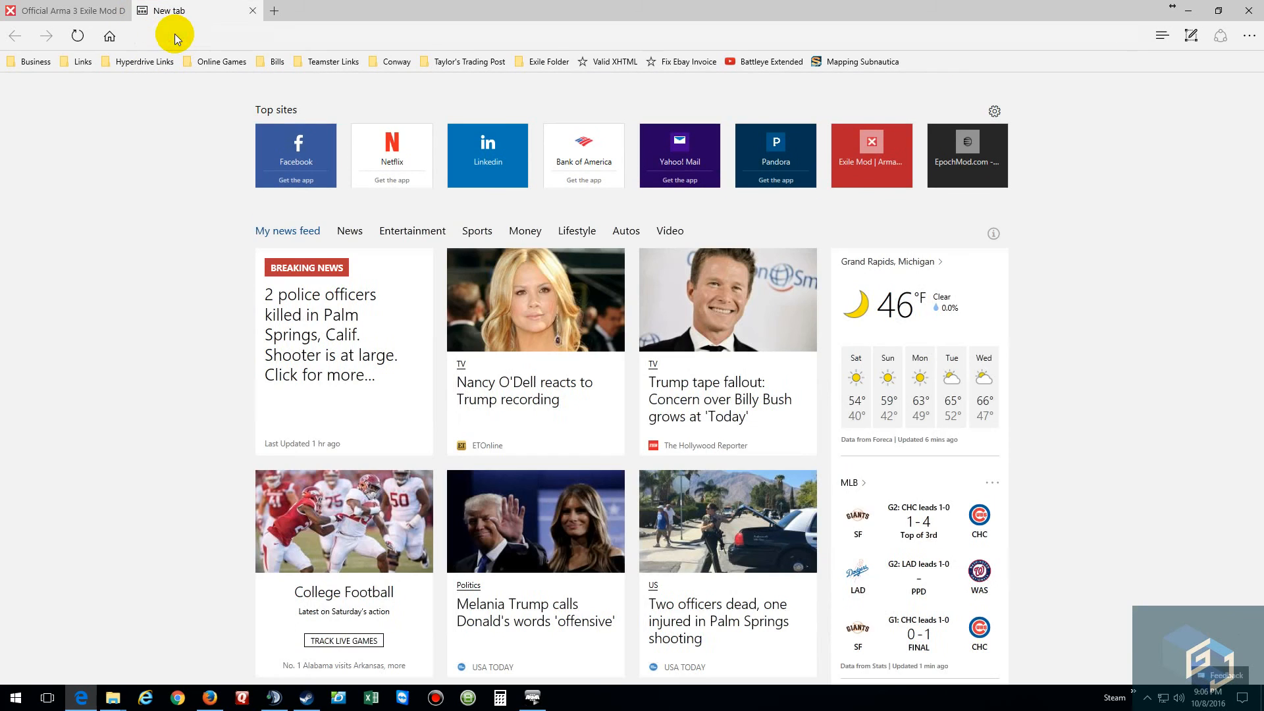
pyautogui.click(175, 36)
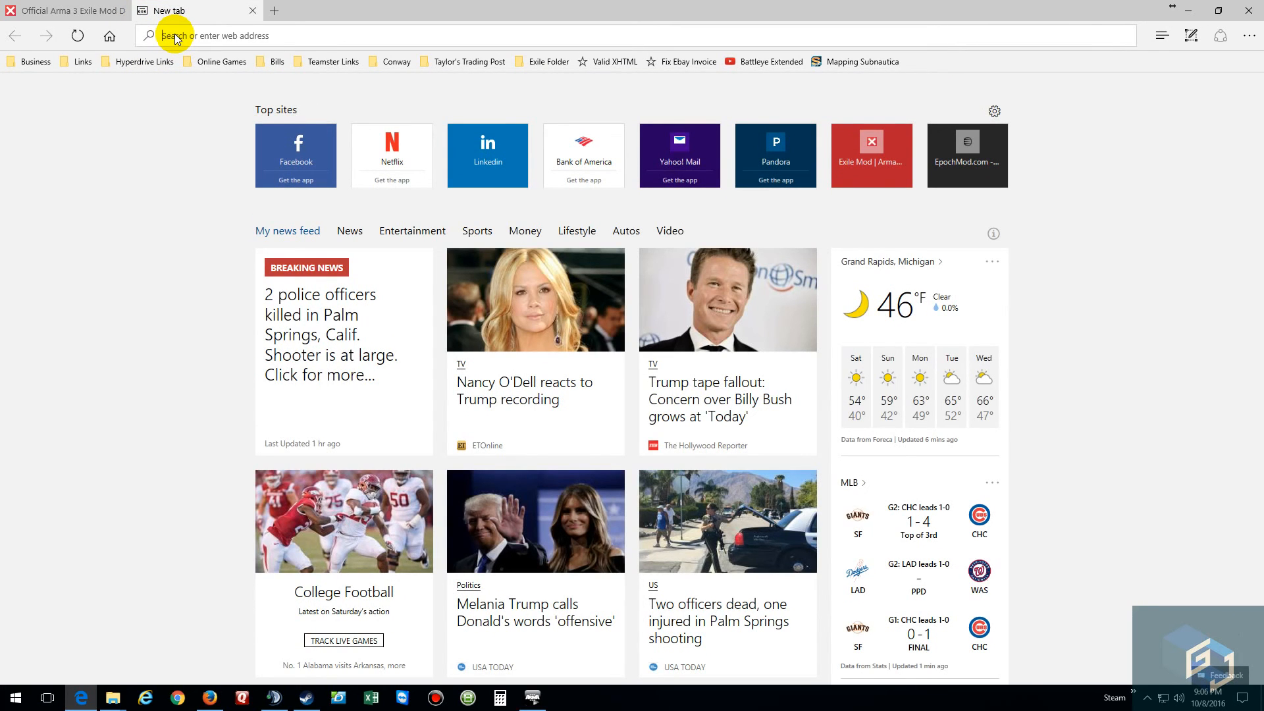
pyautogui.write('loot')
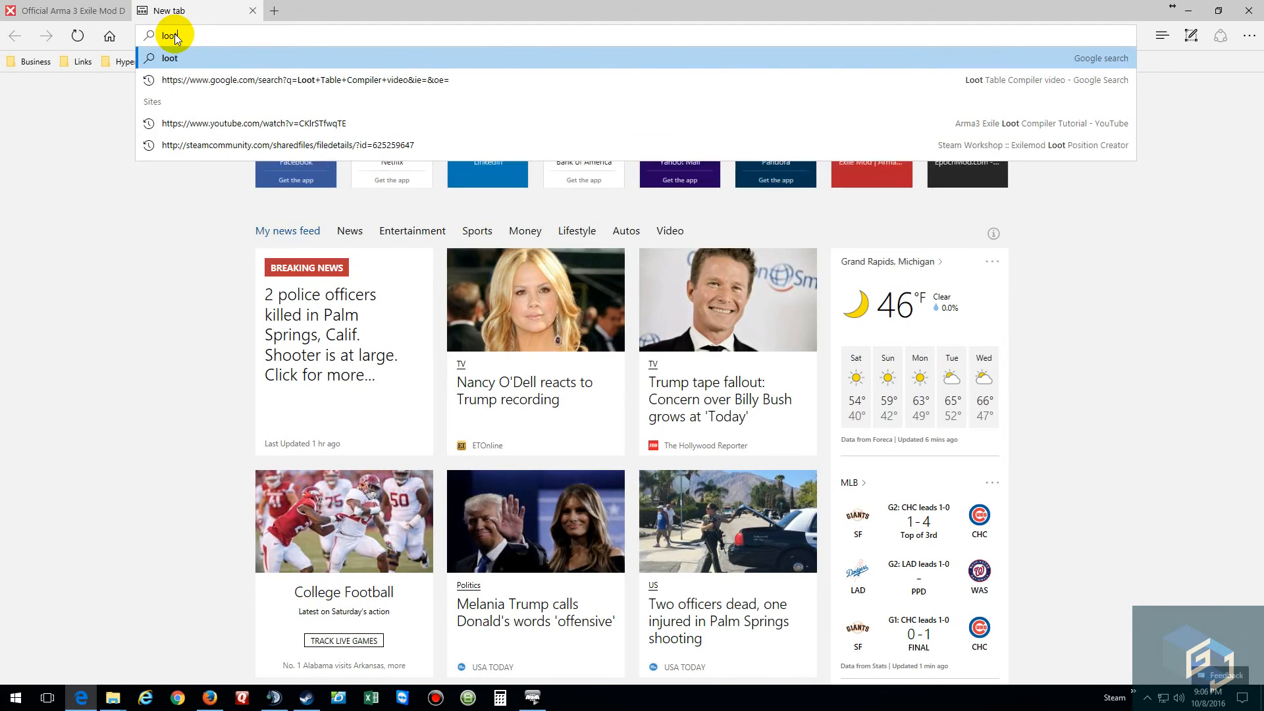
pyautogui.write(' post')
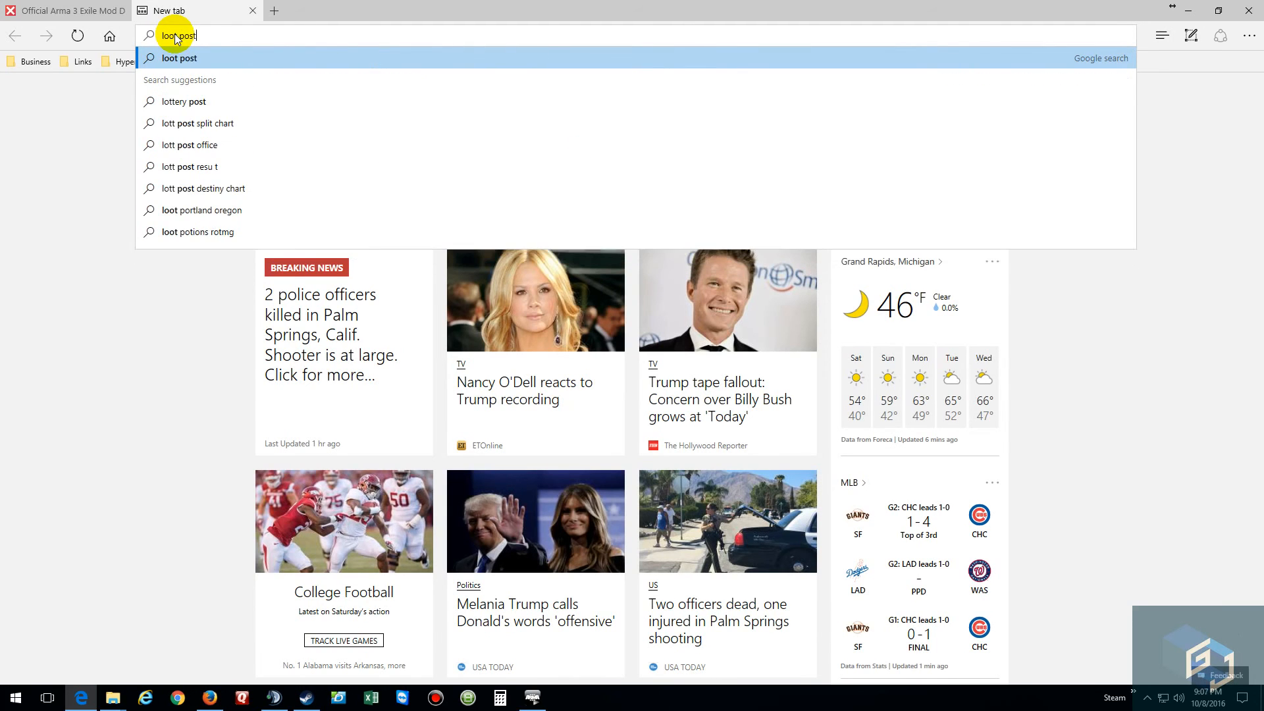
pyautogui.click(253, 11)
pyautogui.click(1188, 10)
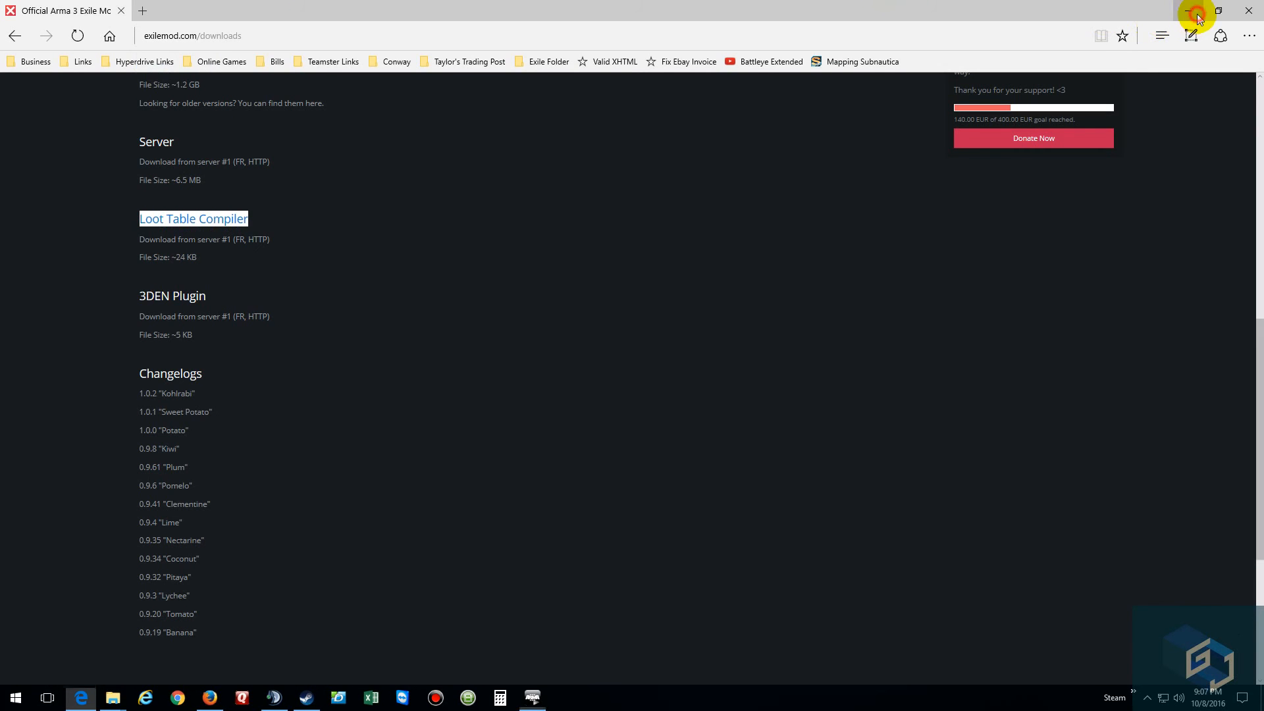
# Step: Open the web page of the loaded Exilemod Loot Position Creator mod, read its description, and minimize the browser
pyautogui.scroll(8, 878, 445)
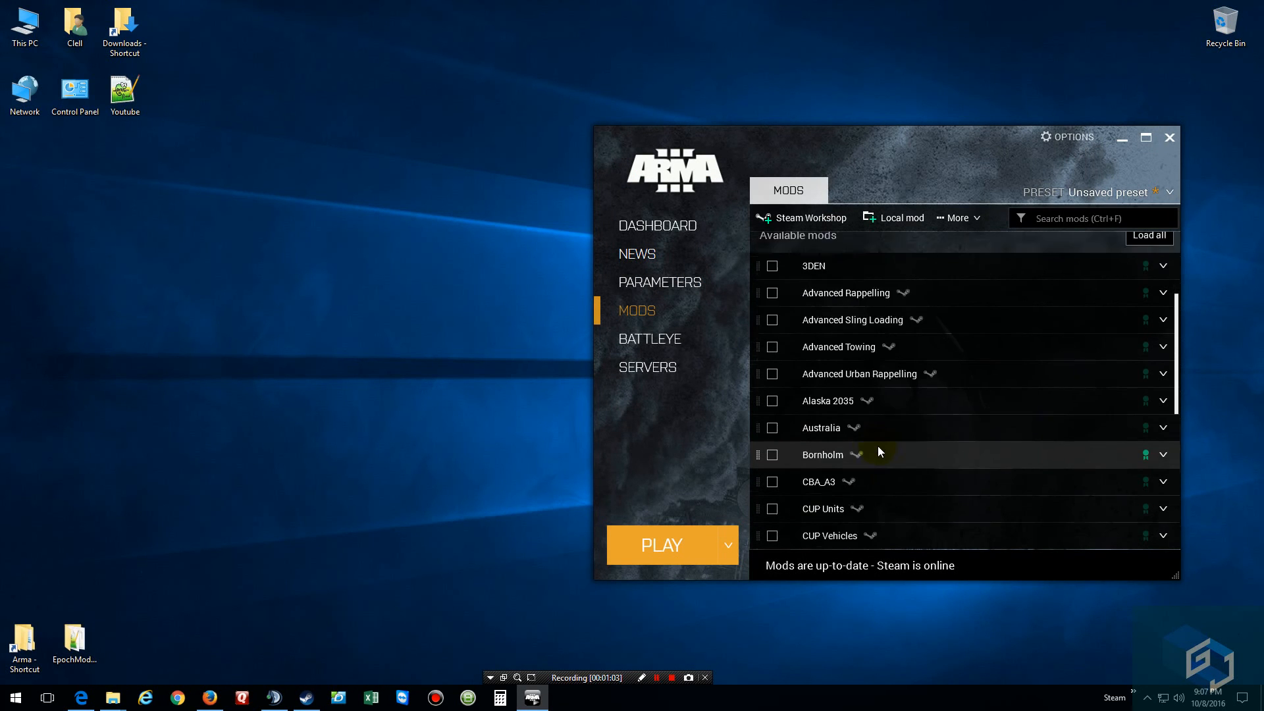
pyautogui.rightClick(898, 364)
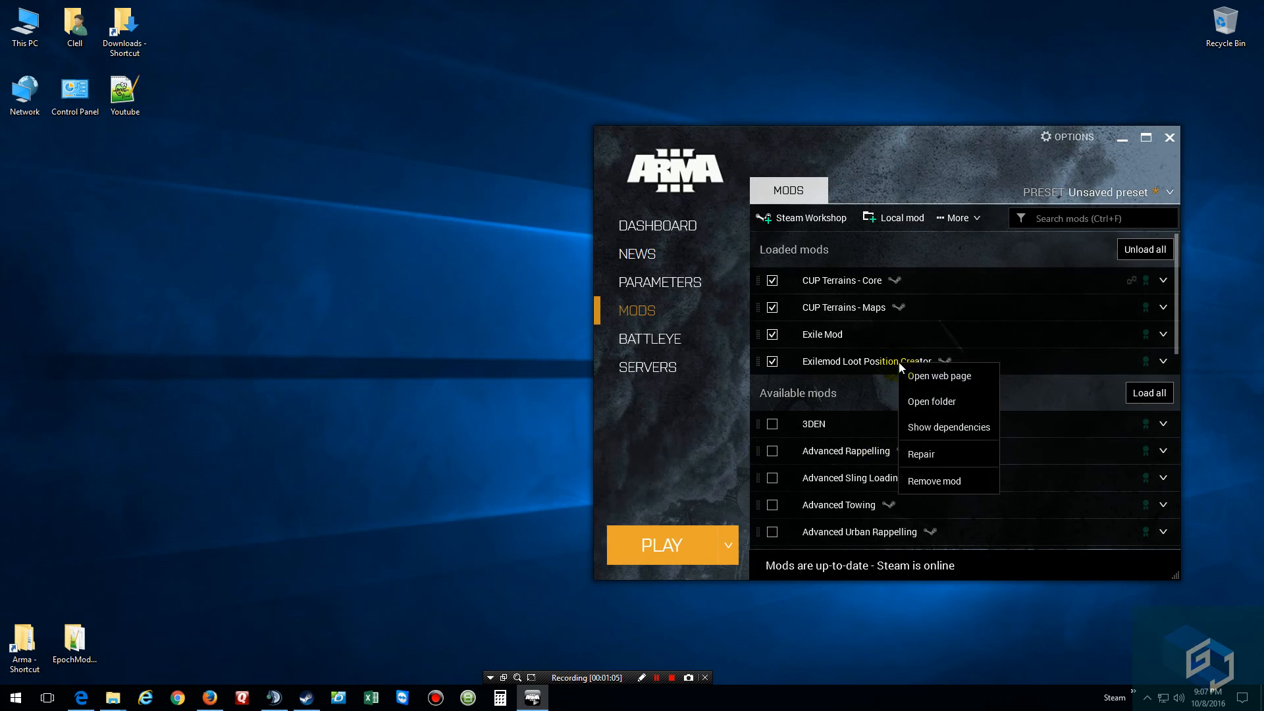
pyautogui.click(931, 373)
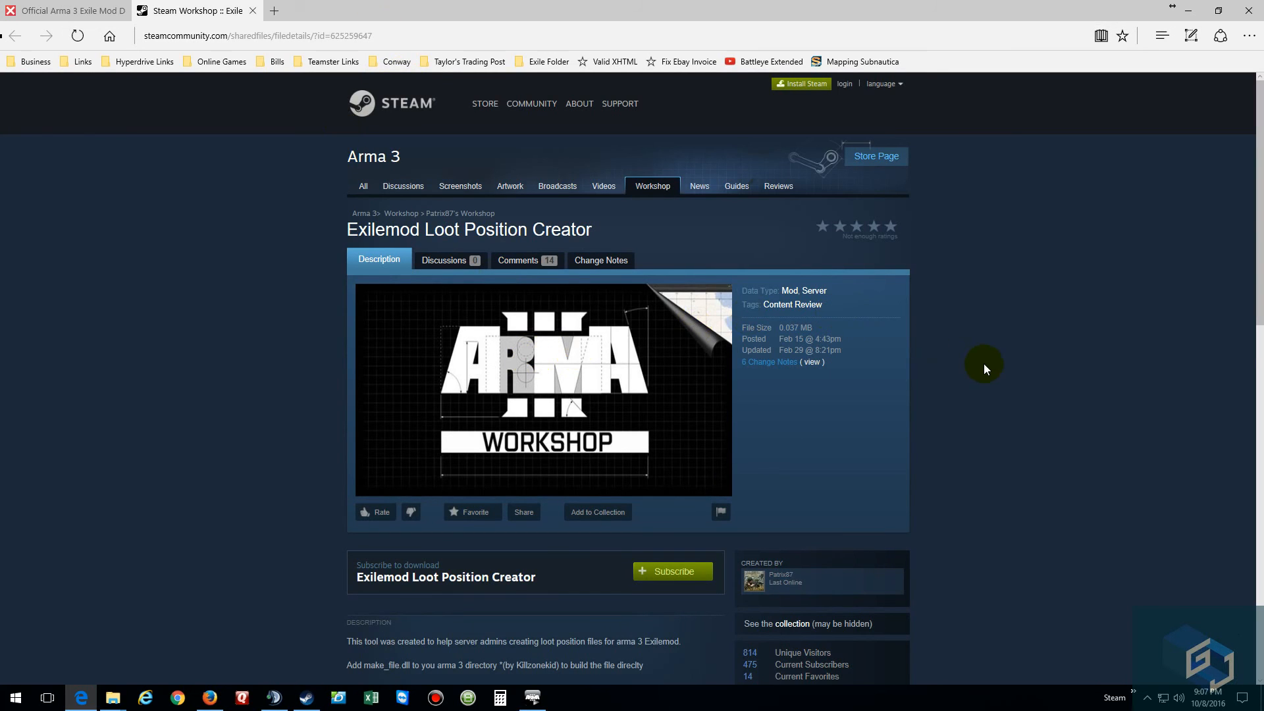
pyautogui.scroll(-4, 984, 368)
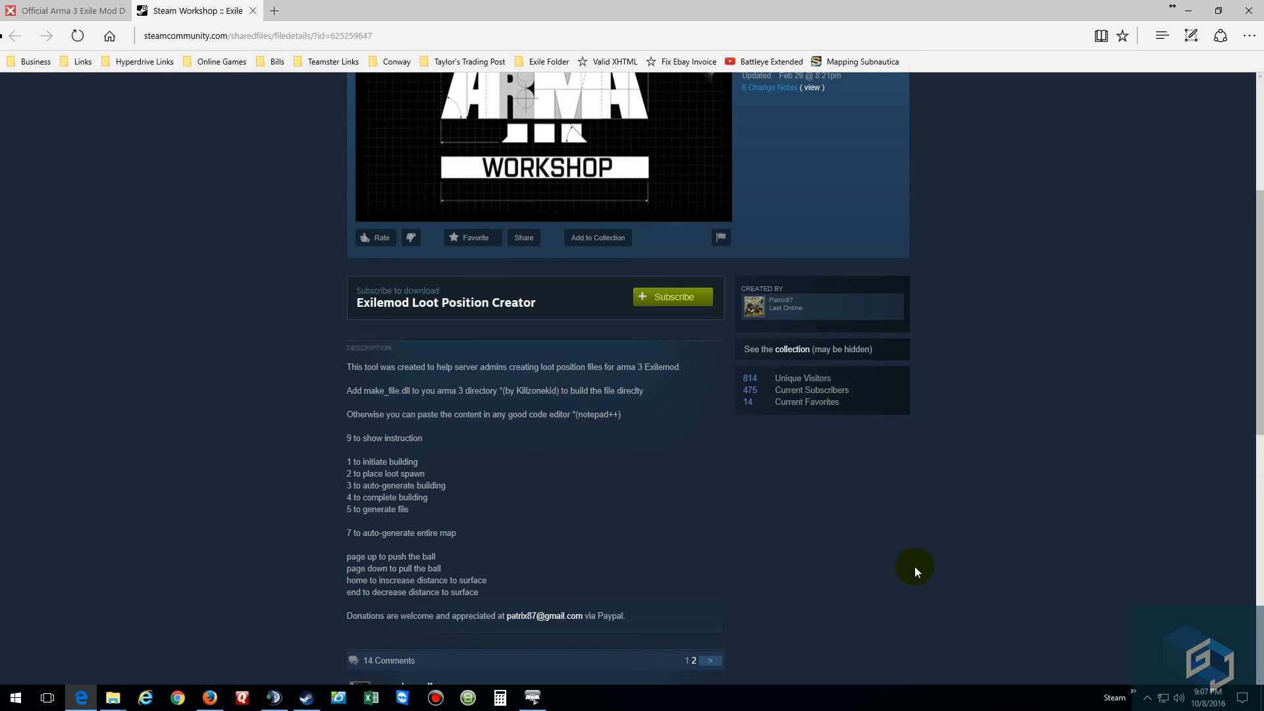
pyautogui.click(1173, 8)
pyautogui.click(1189, 12)
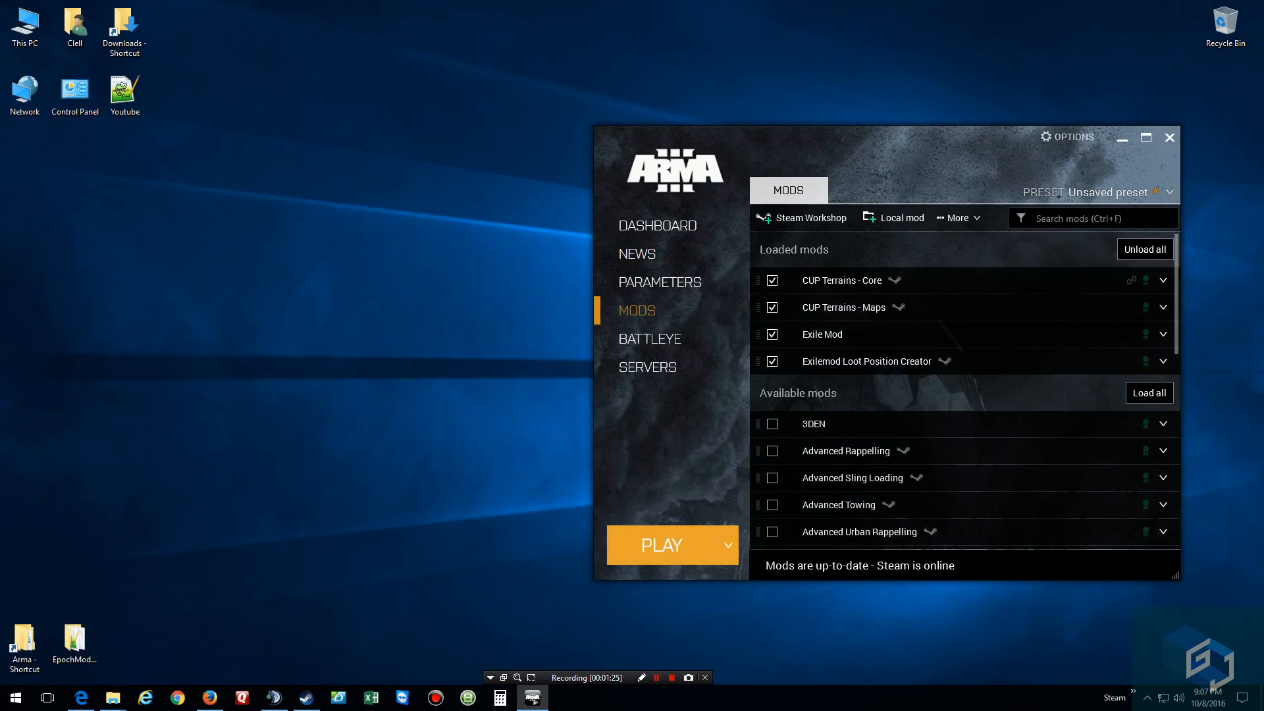
# Step: Open the Exile server folder inside the Arma directory's Youtube folder from the desktop shortcut
pyautogui.doubleClick(25, 640)
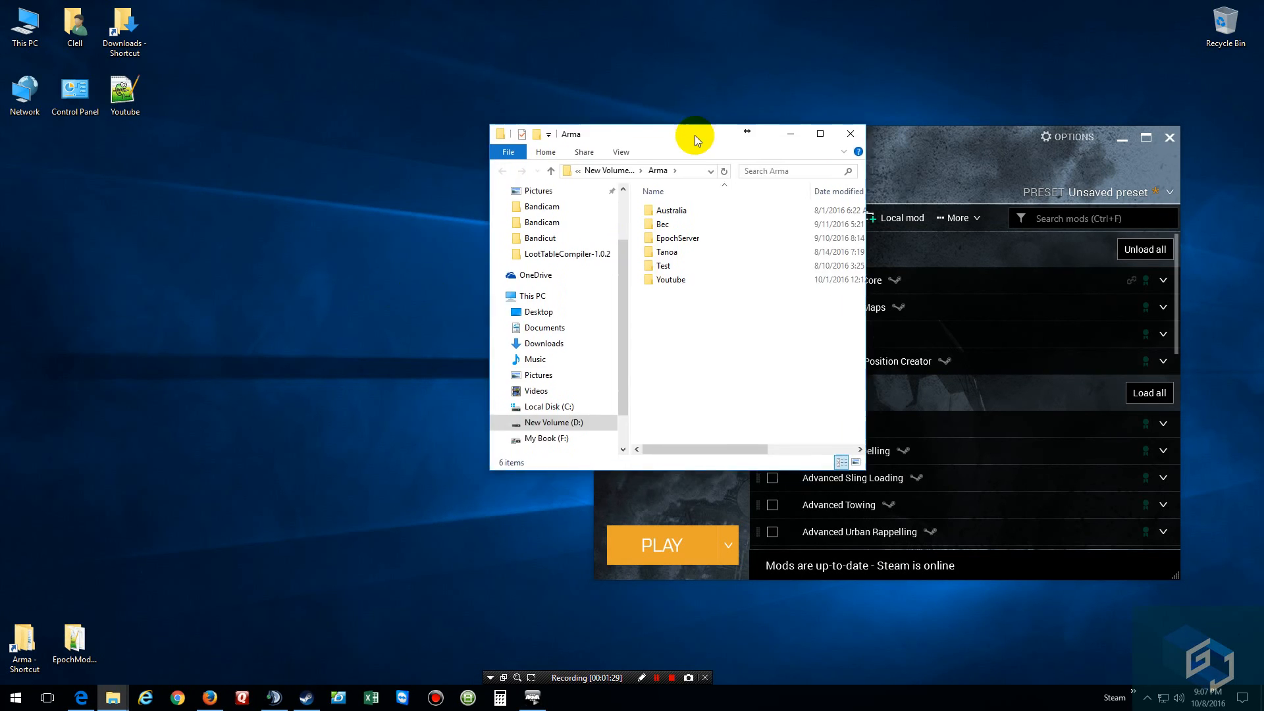
pyautogui.moveTo(692, 136); pyautogui.dragTo(730, 73)
pyautogui.click(715, 220)
pyautogui.doubleClick(717, 225)
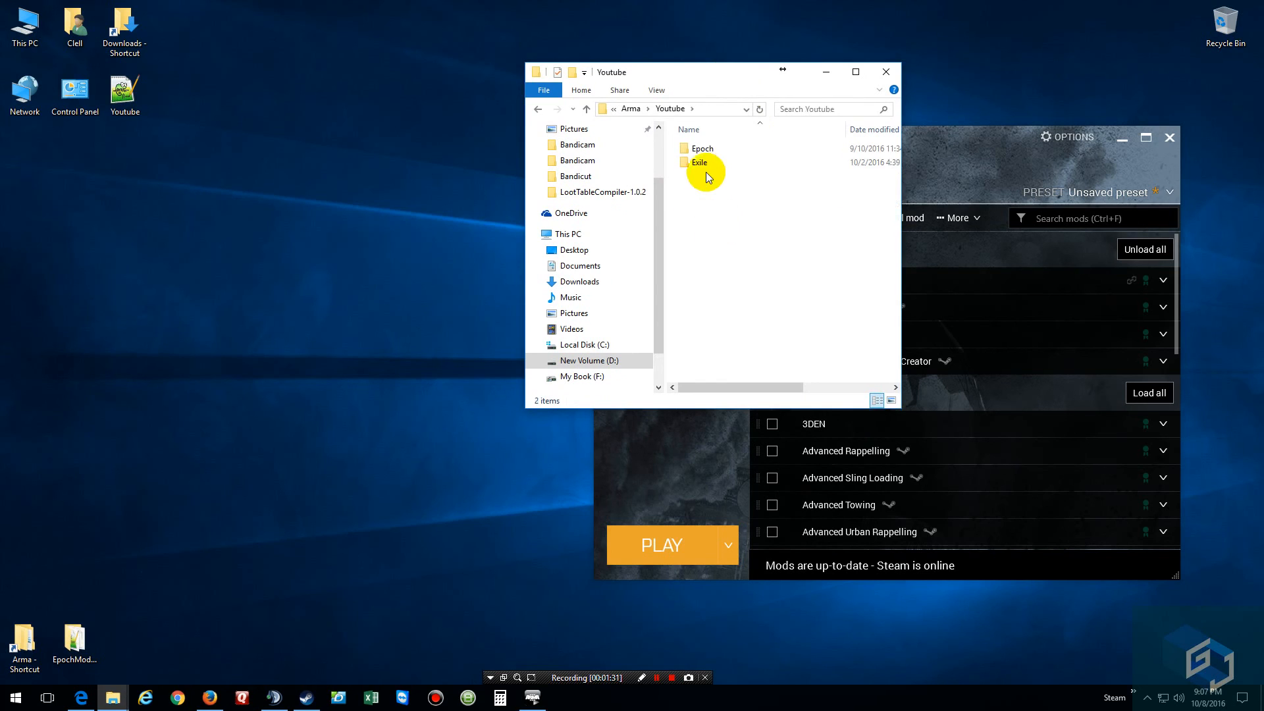
pyautogui.doubleClick(706, 164)
# Step: Examine the folders and DLL files in the Exile server folder
pyautogui.scroll(-1, 829, 374)
pyautogui.scroll(-6, 820, 316)
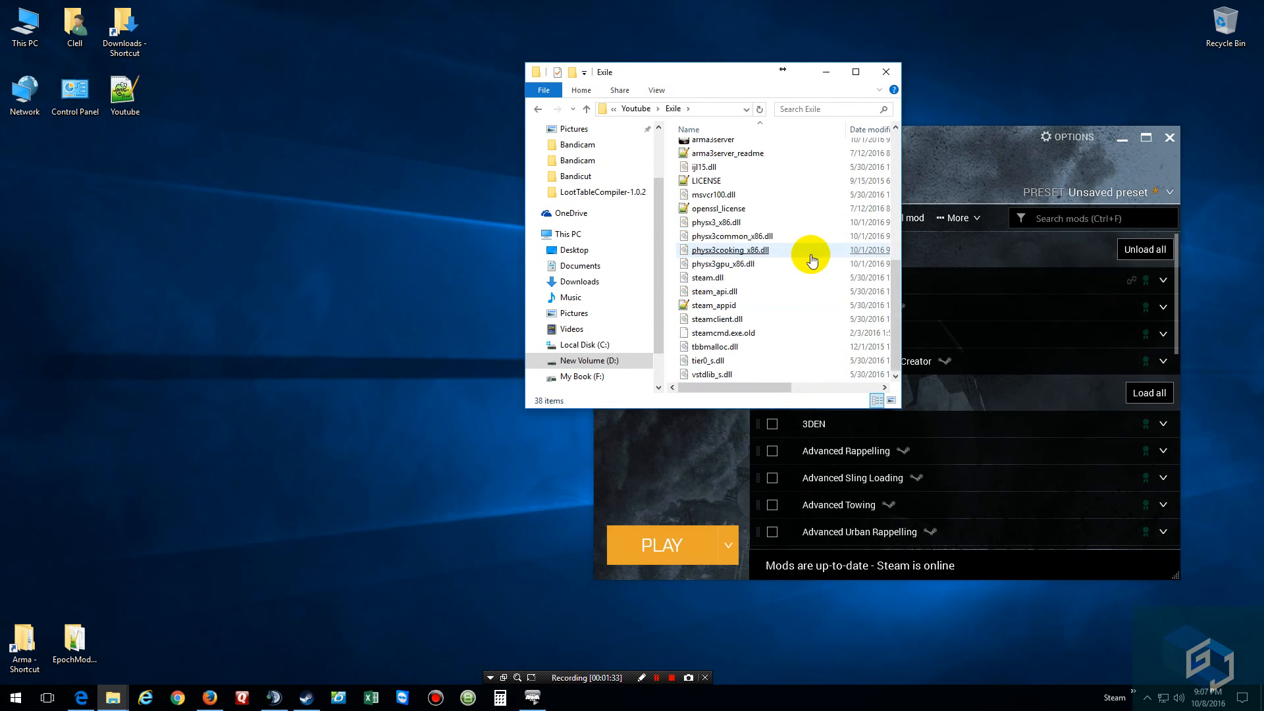
pyautogui.click(715, 238)
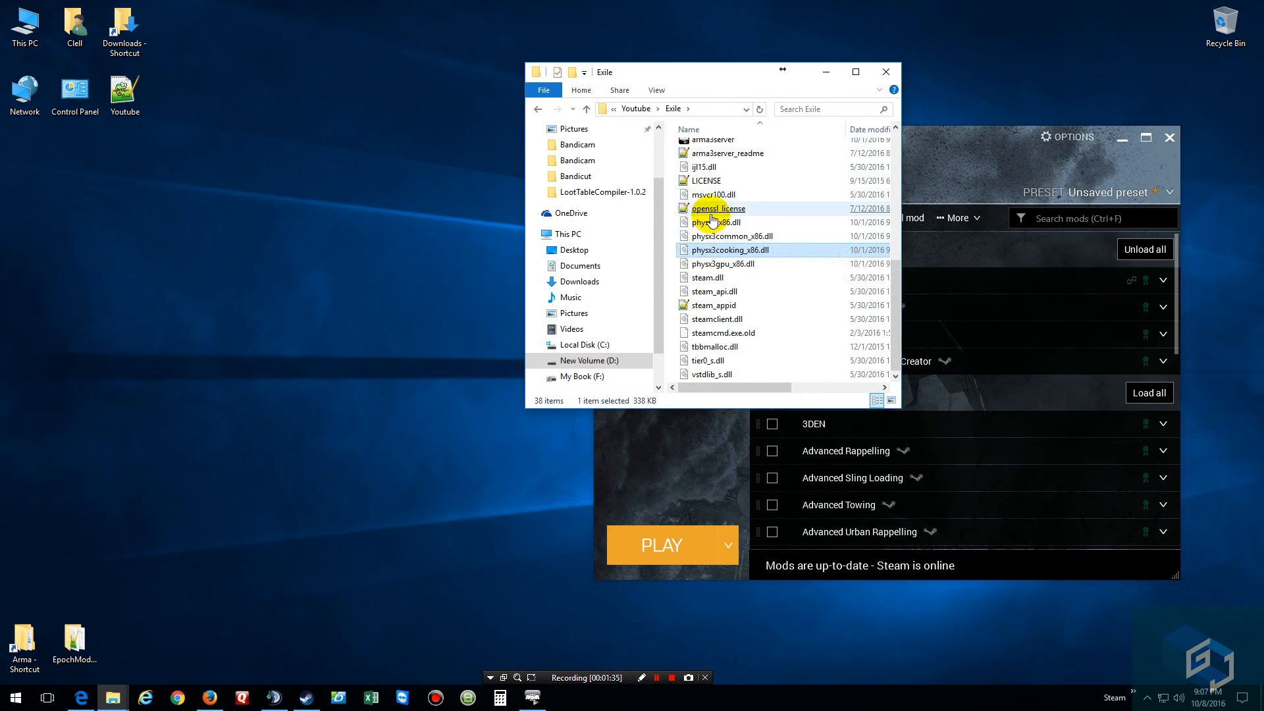
pyautogui.click(712, 210)
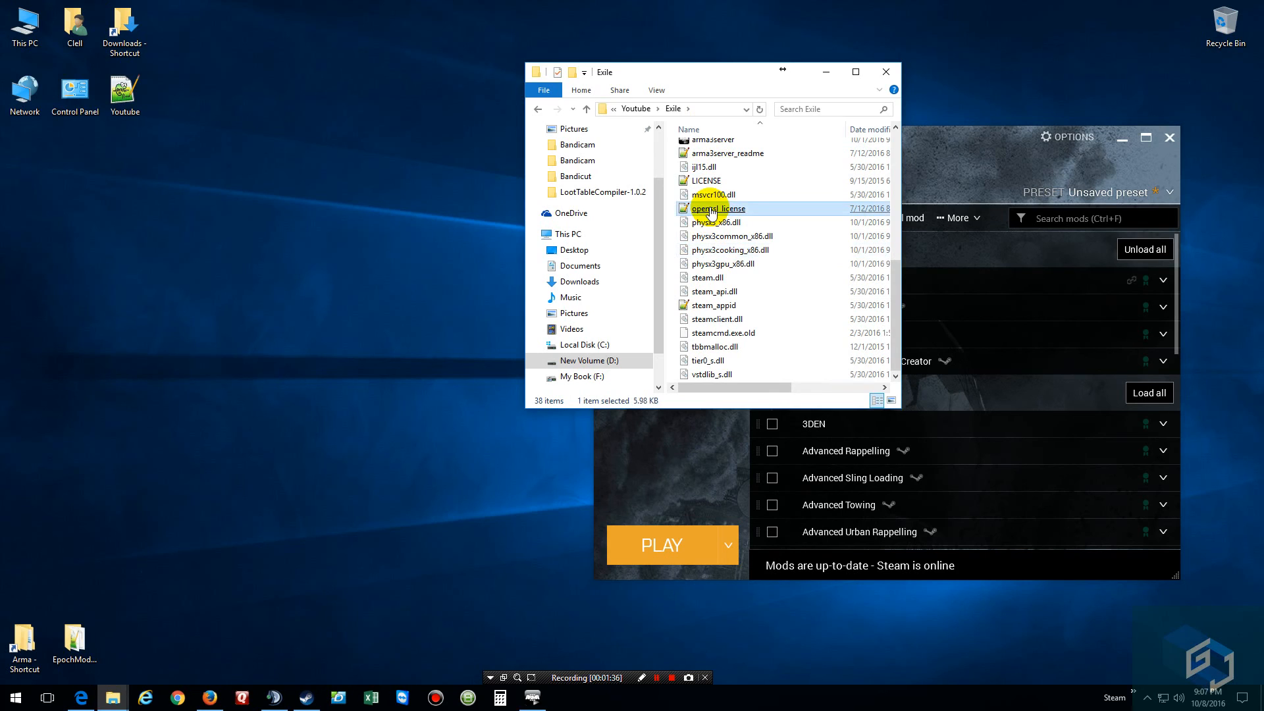
pyautogui.click(716, 263)
pyautogui.scroll(2, 717, 262)
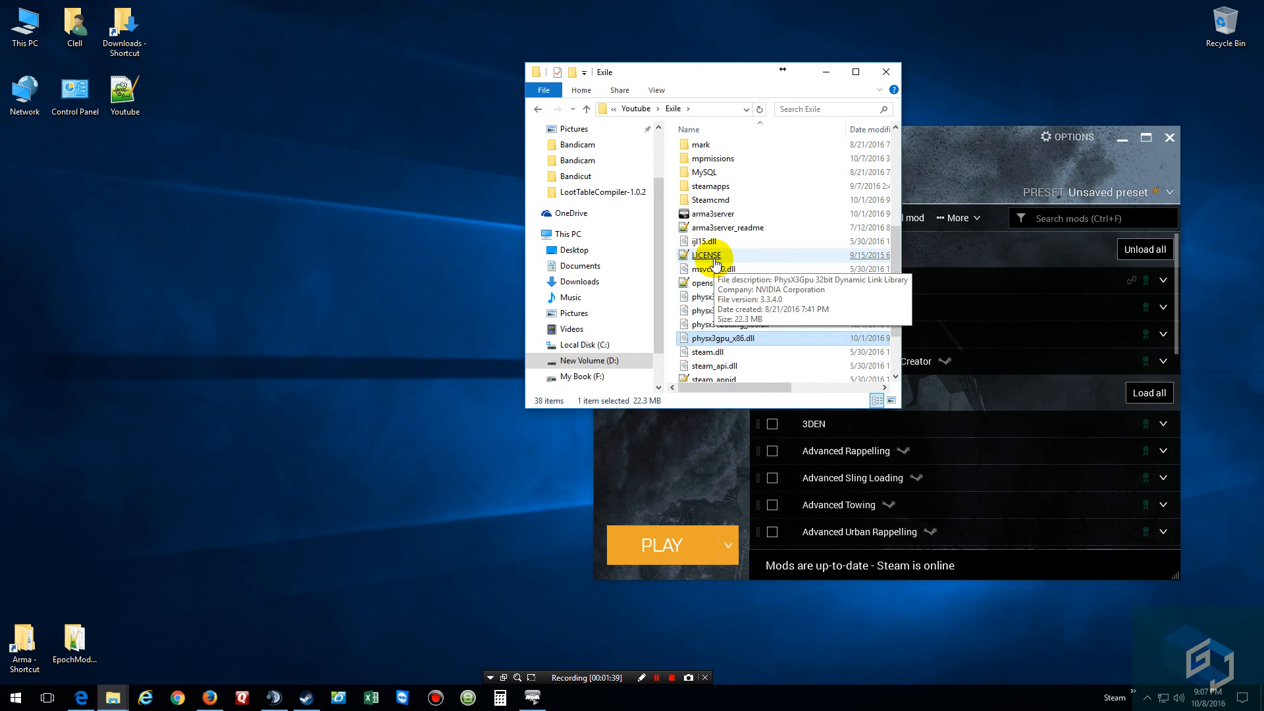
pyautogui.scroll(5, 716, 264)
pyautogui.scroll(-7, 716, 263)
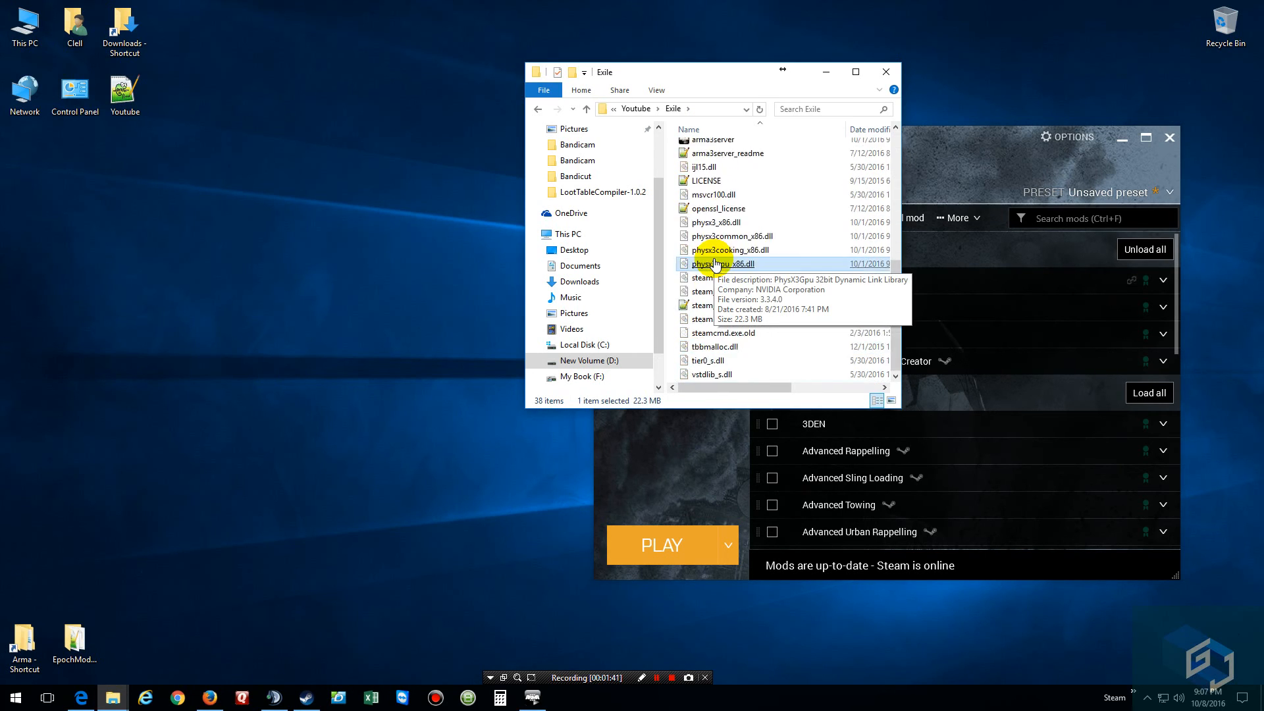
pyautogui.click(762, 195)
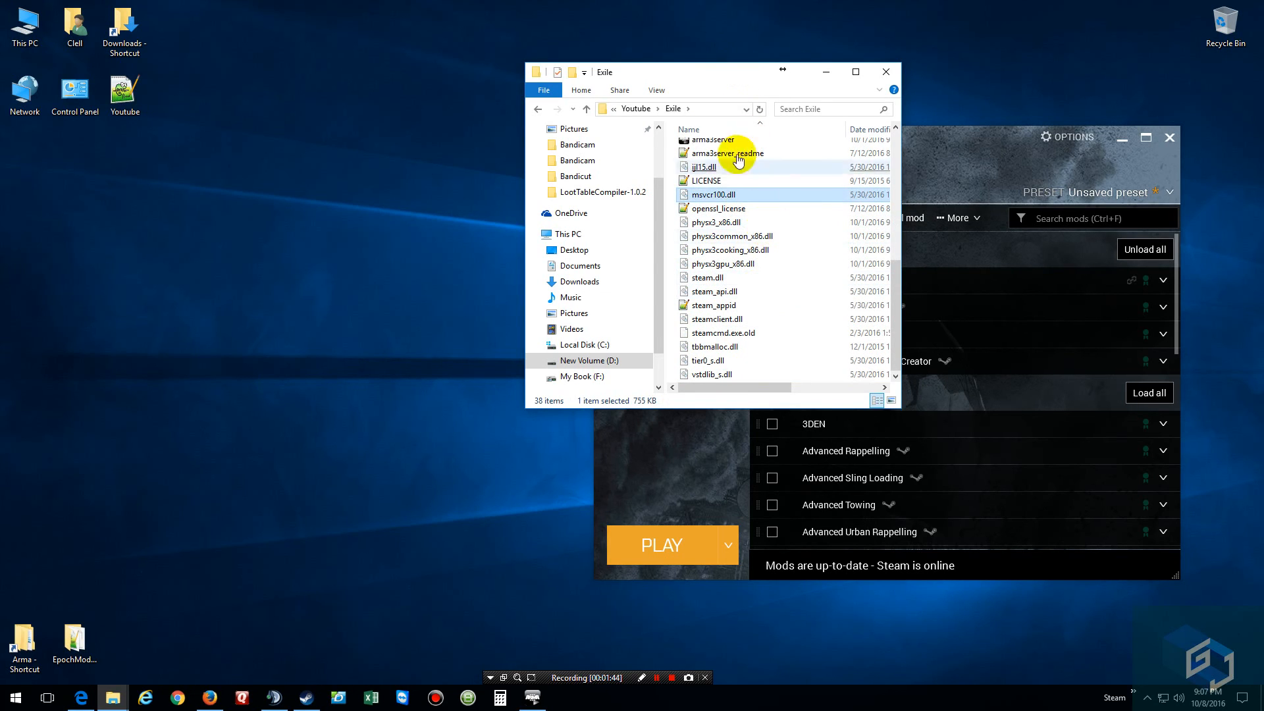
pyautogui.click(758, 235)
pyautogui.scroll(2, 763, 242)
# Step: Open the Exilemod Loot Position Creator mod's folder from the Arma 3 launcher and place it beside the Exile folder window
pyautogui.moveTo(741, 72); pyautogui.dragTo(294, 97)
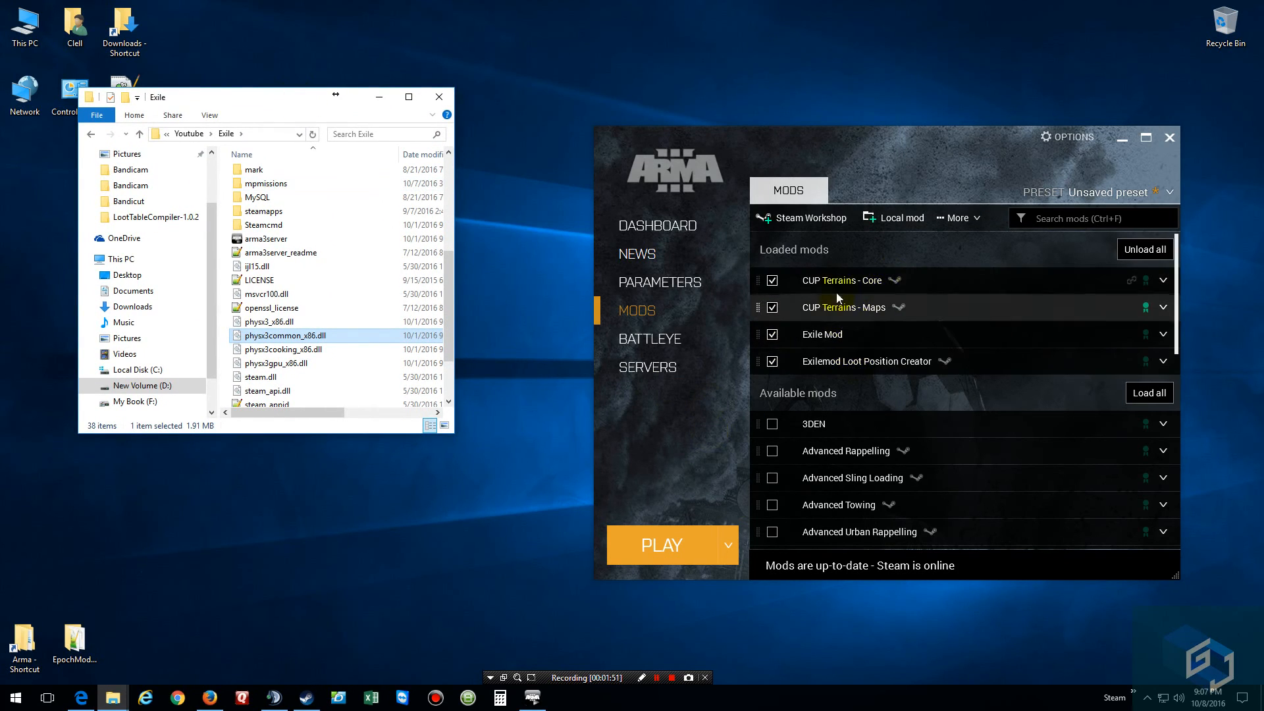
pyautogui.rightClick(869, 360)
pyautogui.click(899, 394)
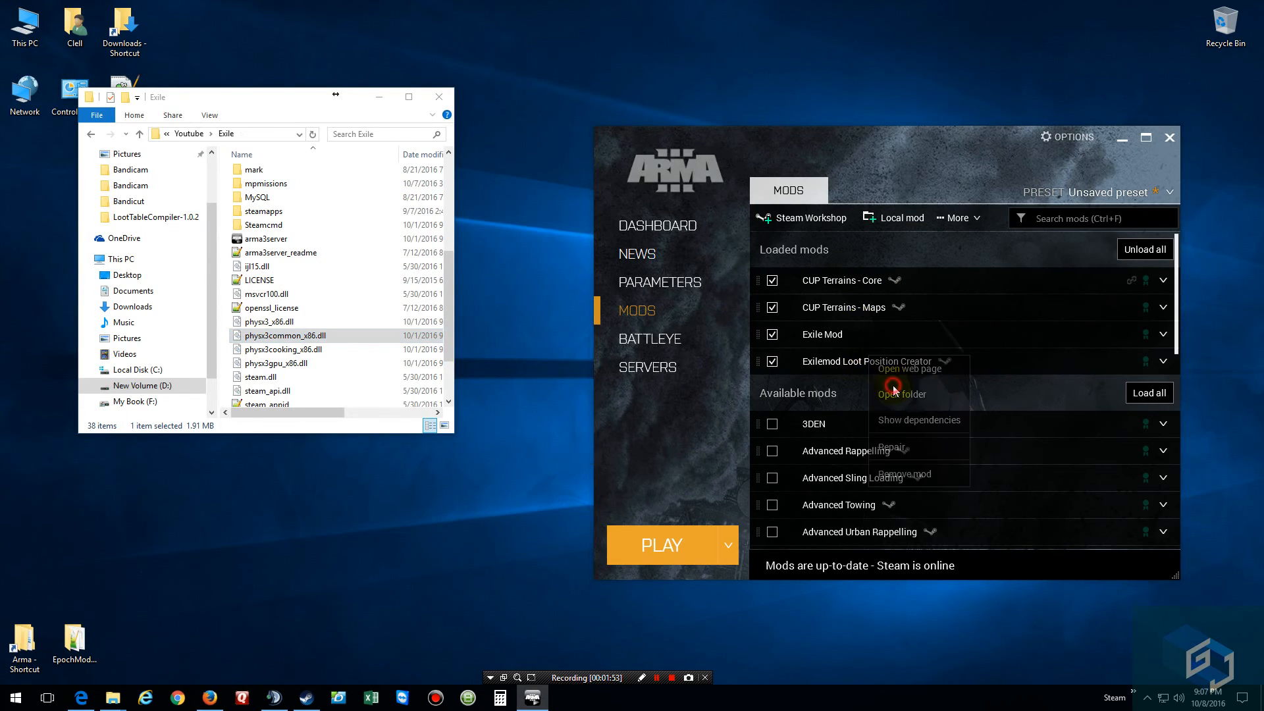
pyautogui.click(683, 446)
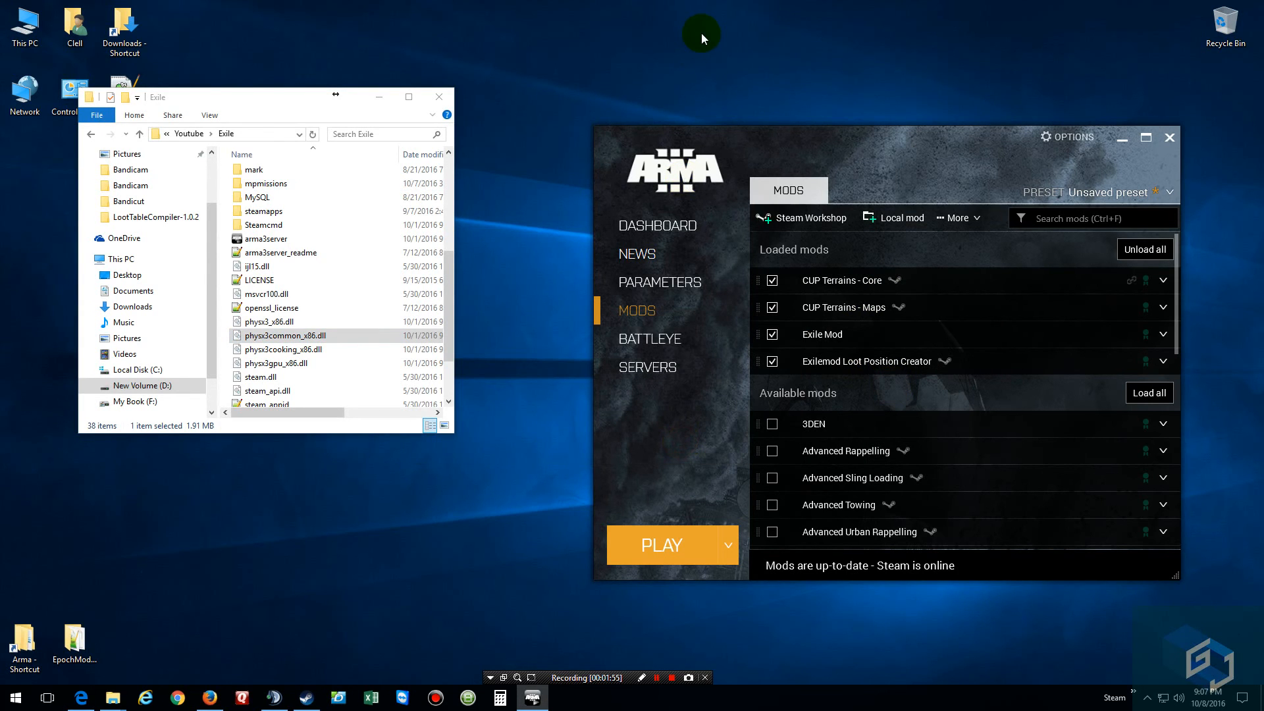
pyautogui.moveTo(307, 116); pyautogui.dragTo(911, 90)
pyautogui.doubleClick(925, 387)
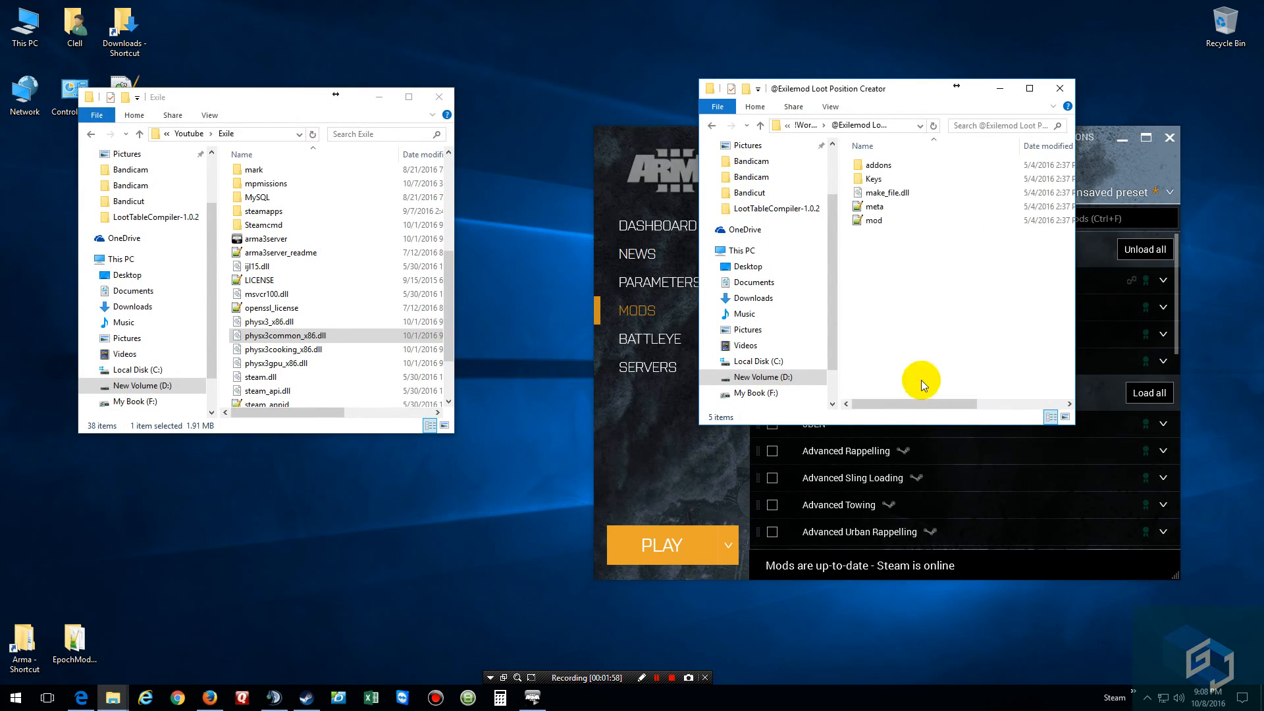
# Step: Copy make_file.dll from the mod's folder into the Exile server folder and close both folder windows
pyautogui.rightClick(881, 196)
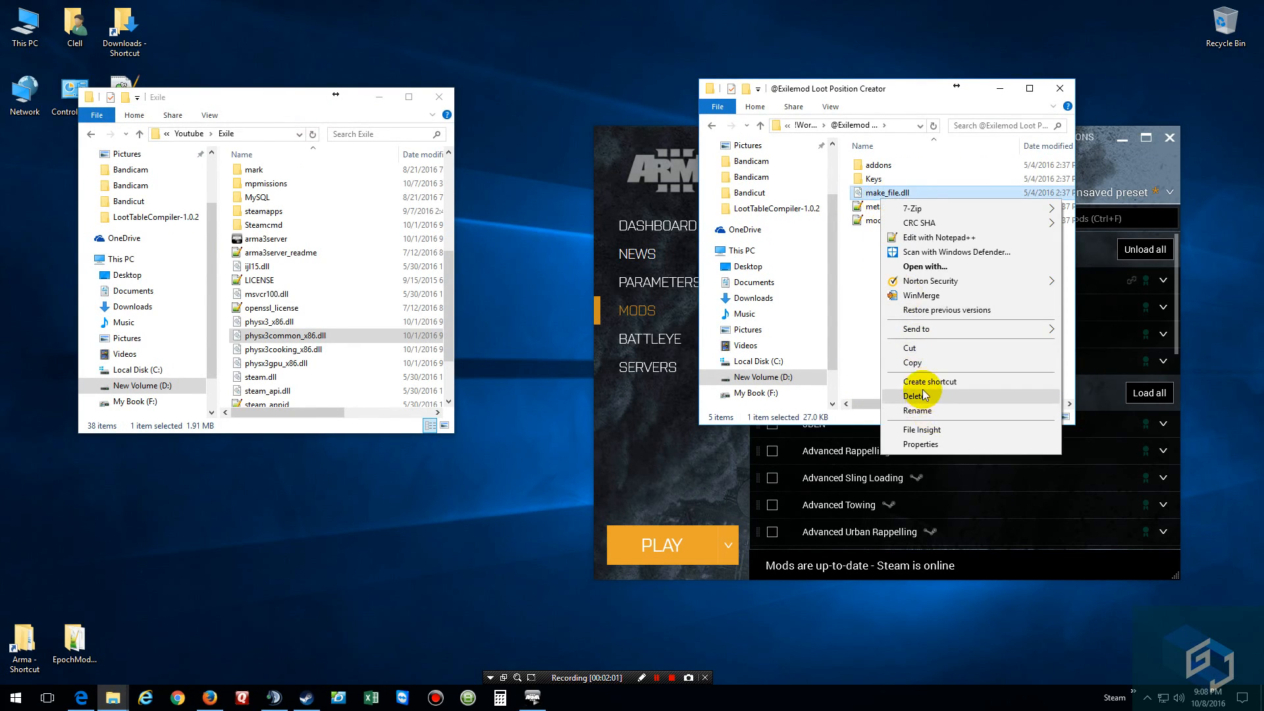
pyautogui.click(913, 362)
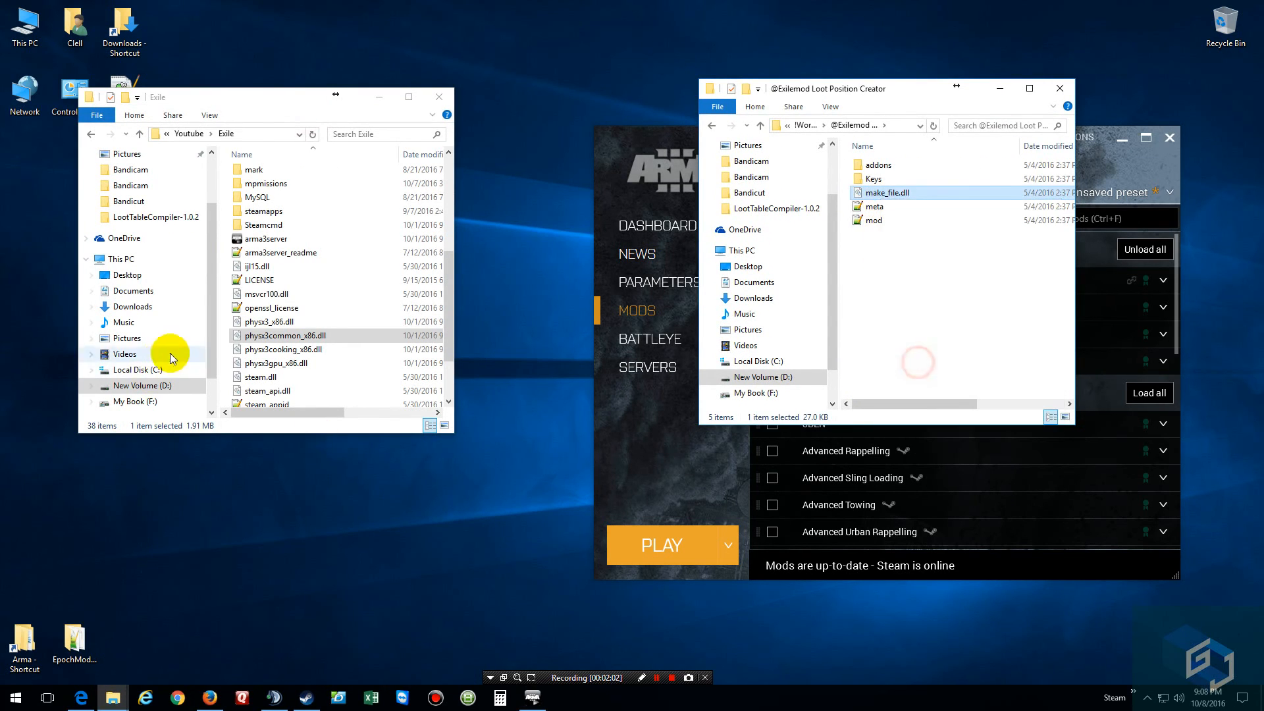
pyautogui.rightClick(221, 359)
pyautogui.click(274, 472)
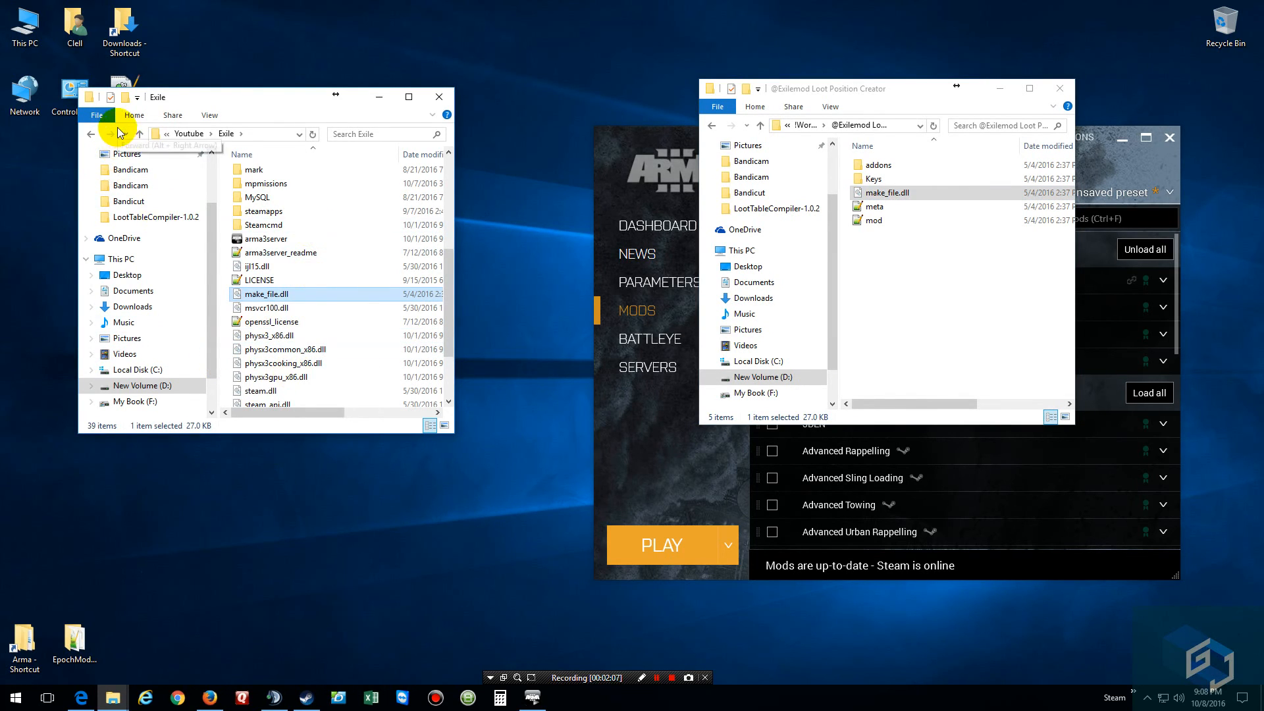
pyautogui.click(427, 104)
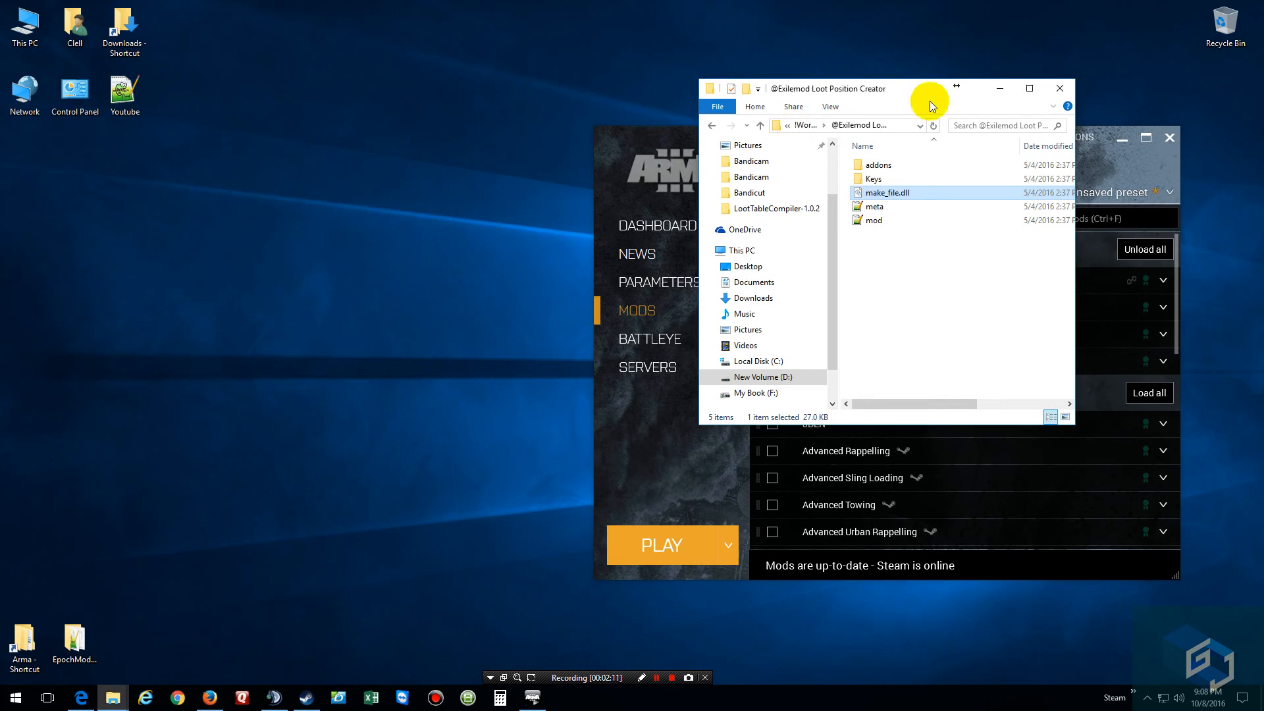
pyautogui.click(1060, 93)
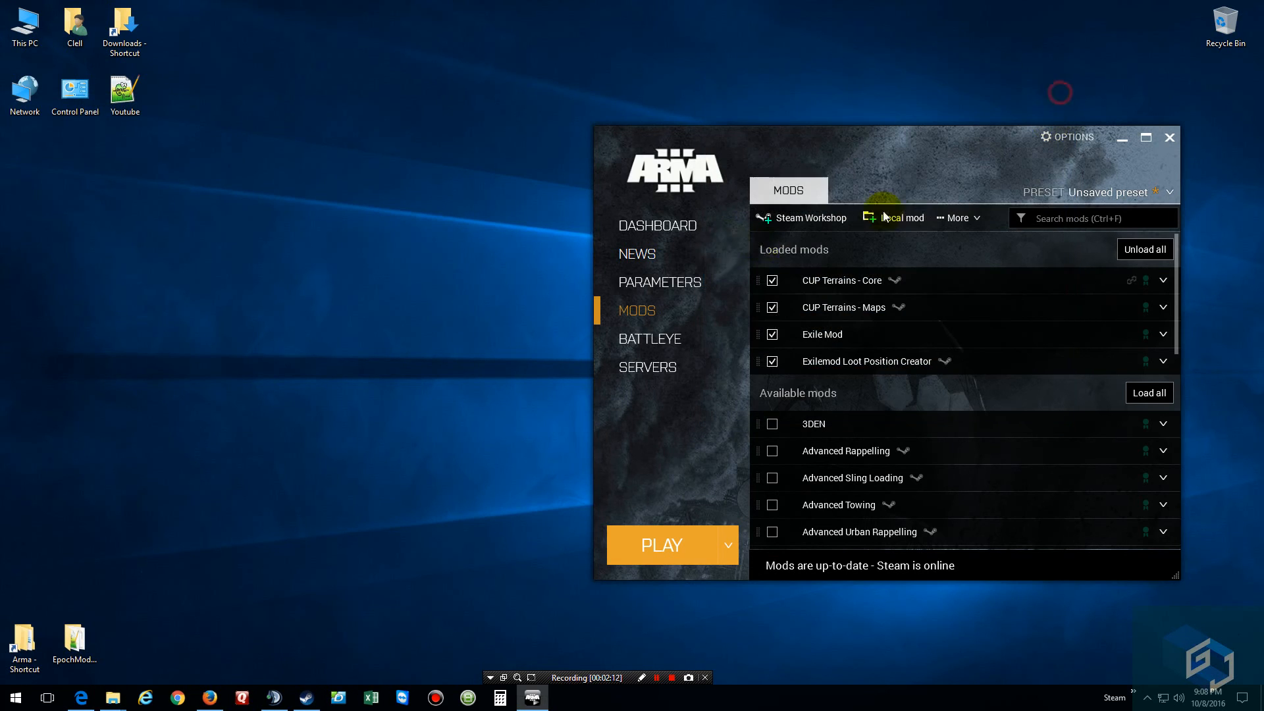
# Step: Launch Arma 3 with the loaded mods and open the Chernarus map in the editor
pyautogui.click(673, 550)
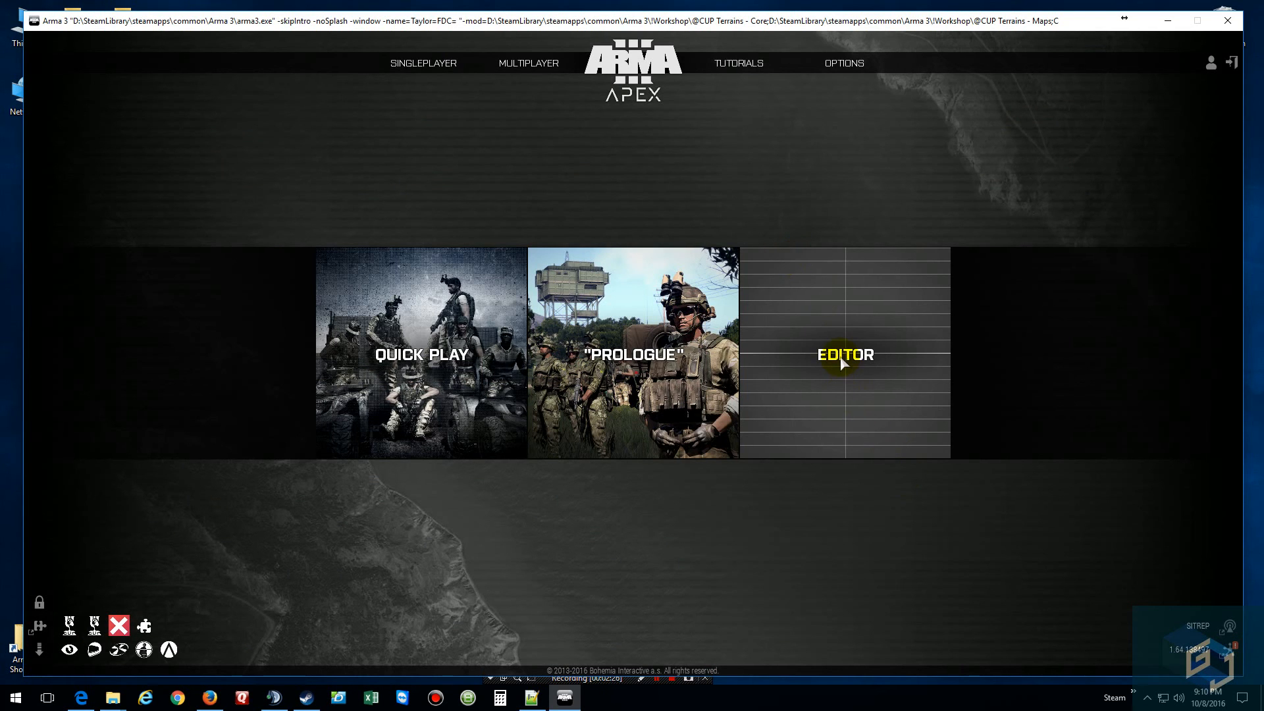
pyautogui.click(842, 362)
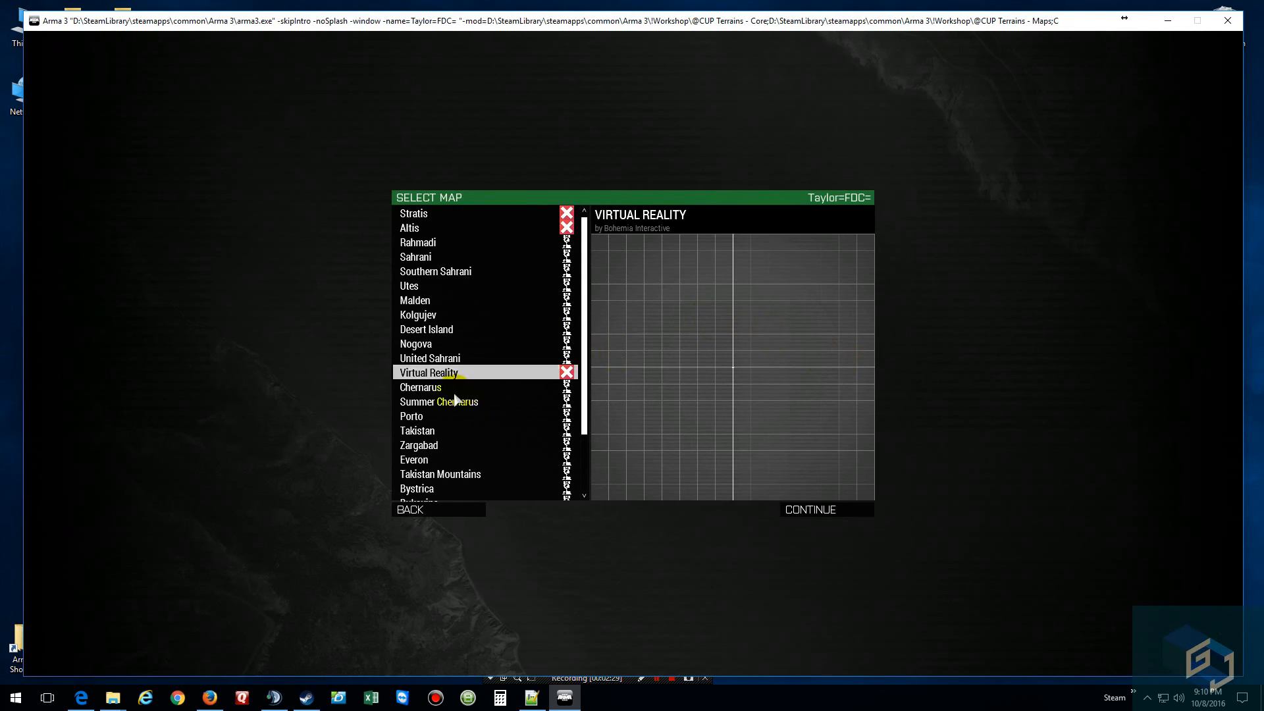
pyautogui.click(435, 387)
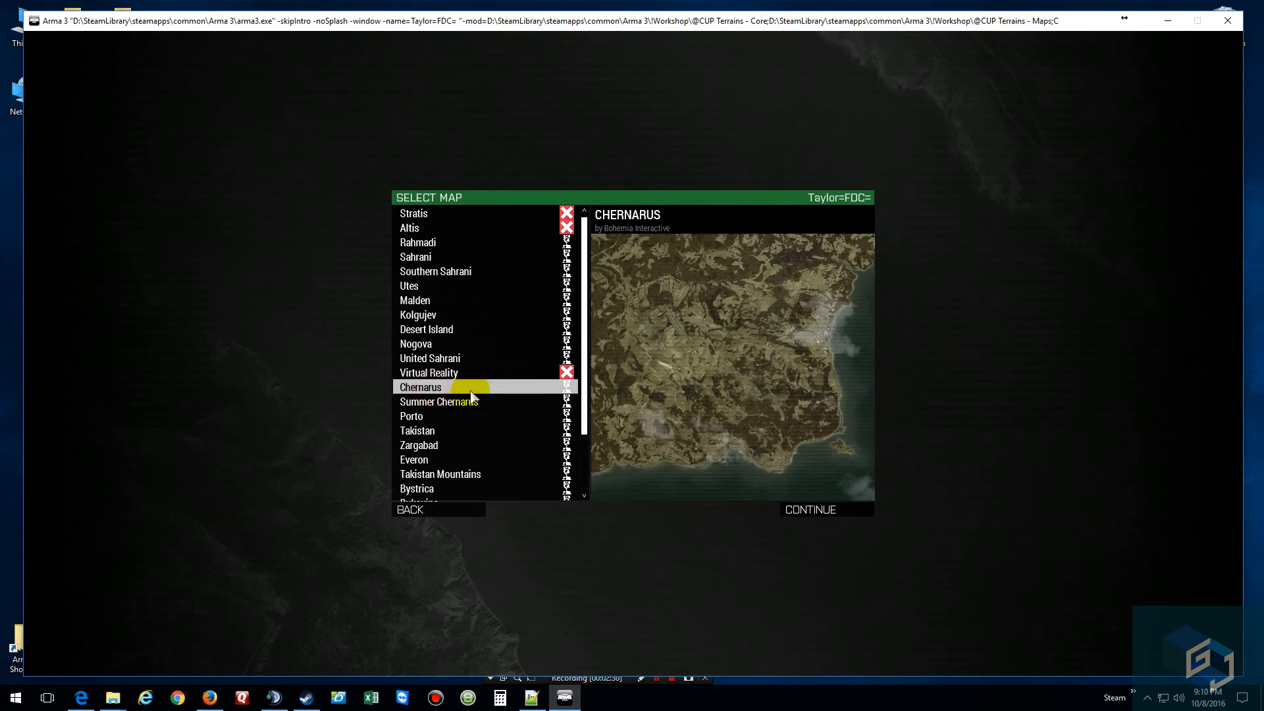
pyautogui.click(842, 509)
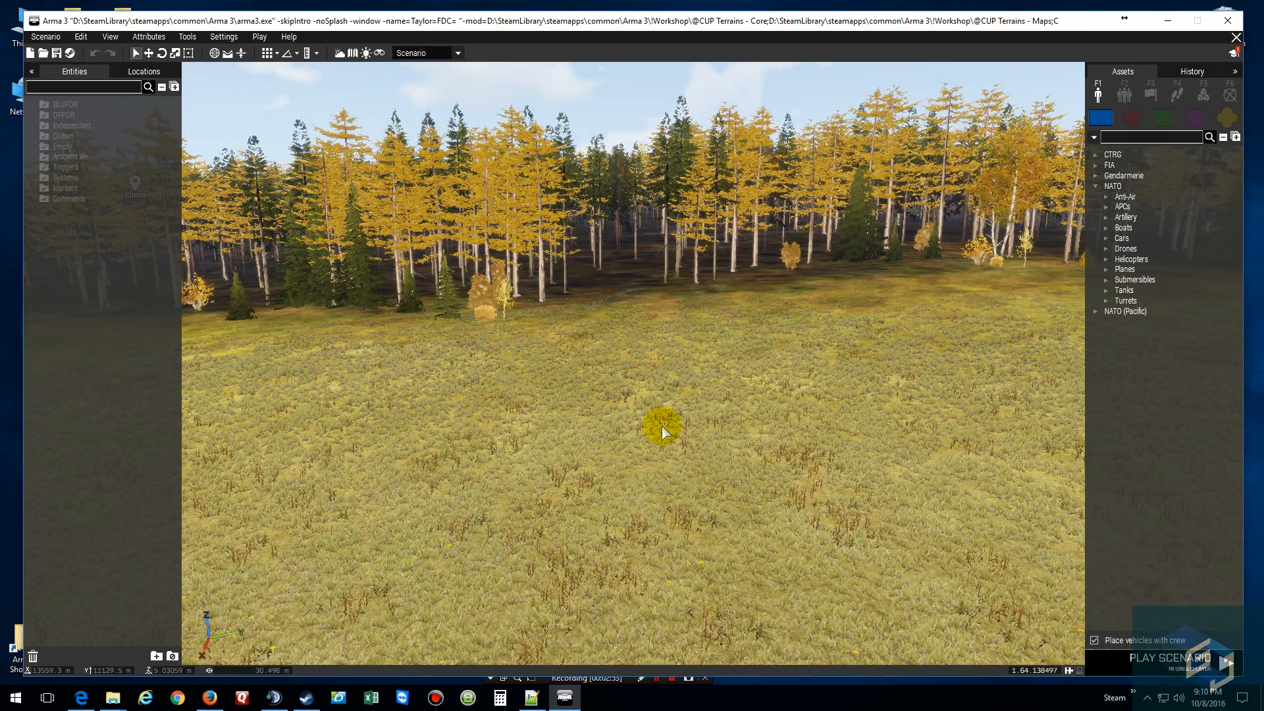
# Step: Move the editor camera to the hangars and buildings on the airfield northeast of Vybor, using the map's Go Here command
pyautogui.press('m')
pyautogui.scroll(-6, 662, 430)
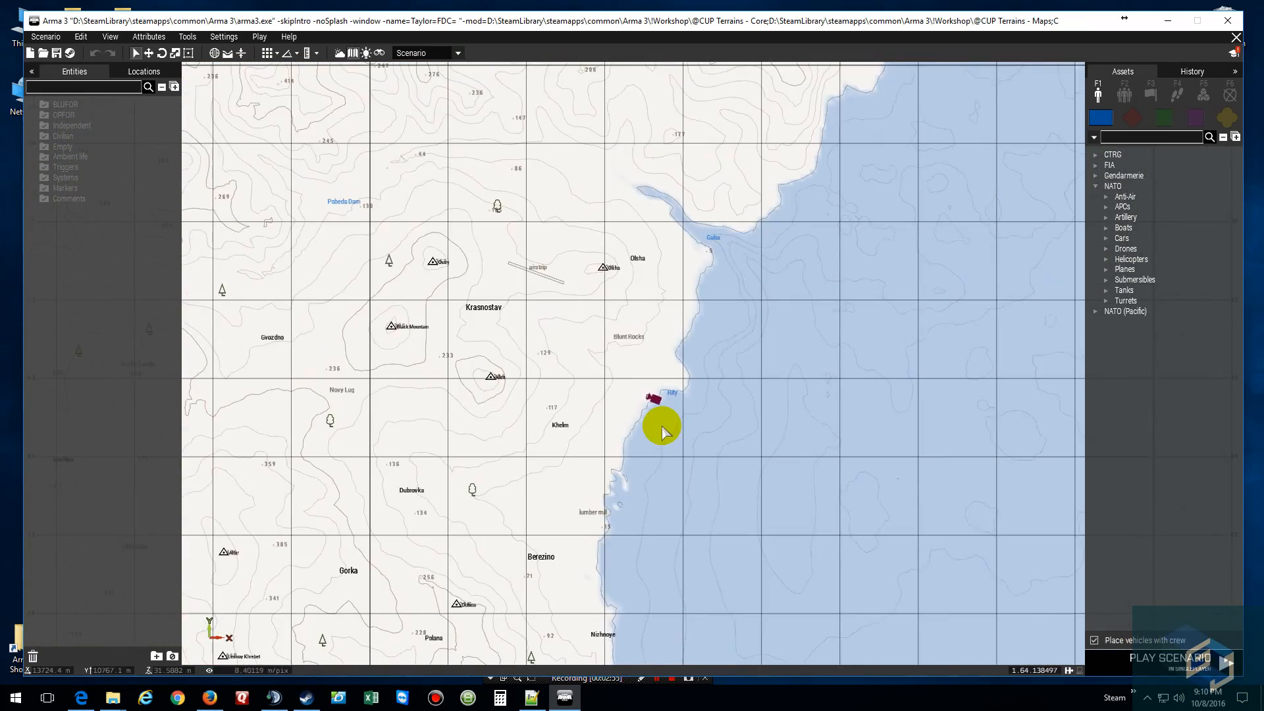
pyautogui.moveTo(268, 428); pyautogui.dragTo(592, 372)
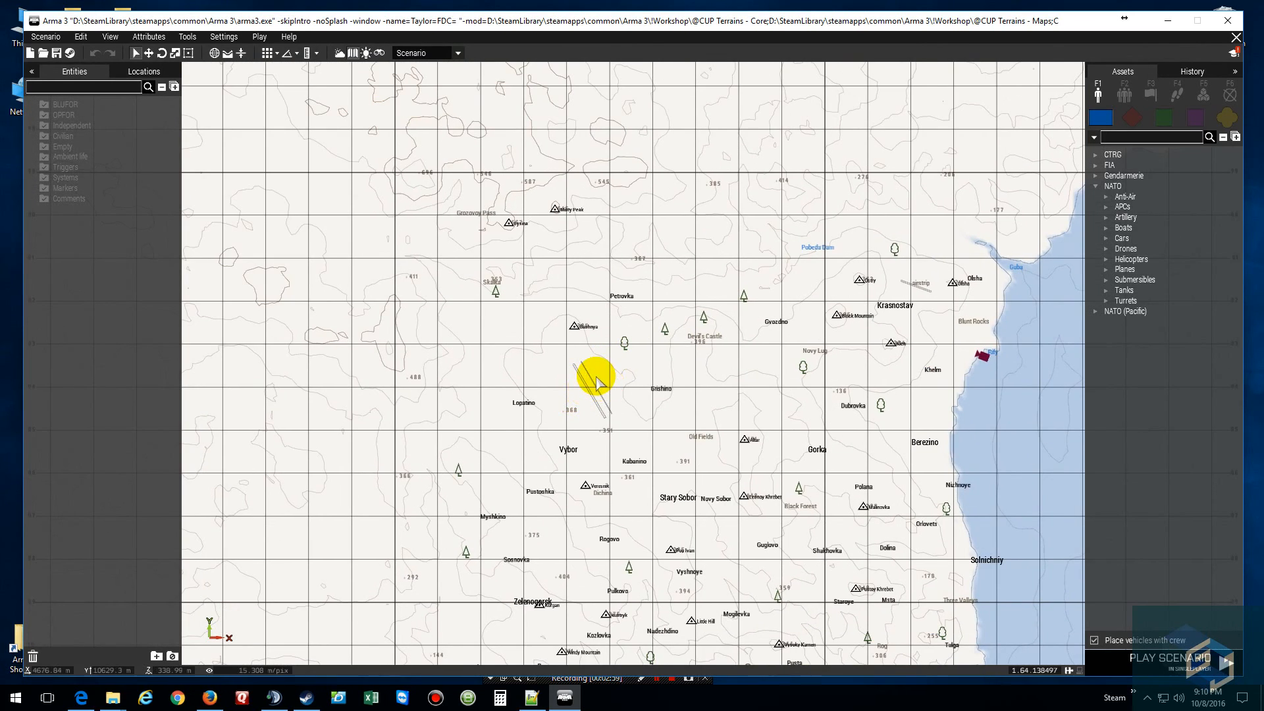
pyautogui.scroll(5, 593, 377)
pyautogui.scroll(4, 596, 382)
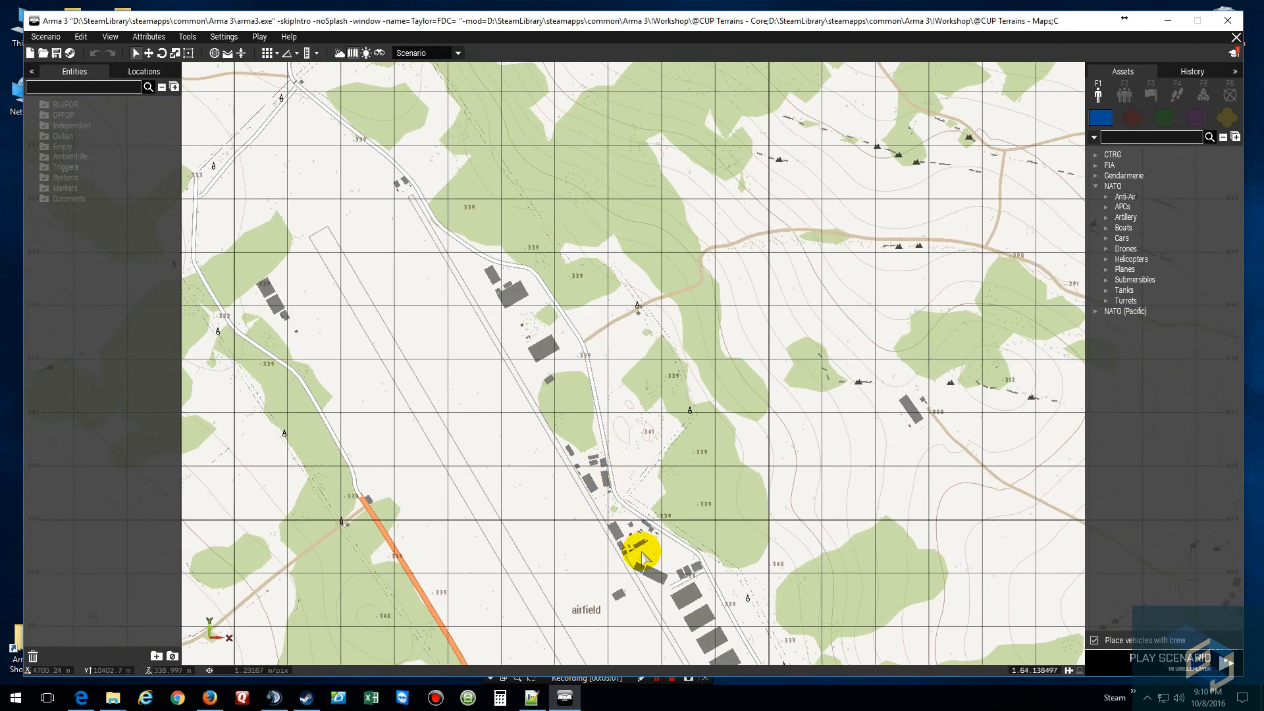
pyautogui.scroll(2, 646, 547)
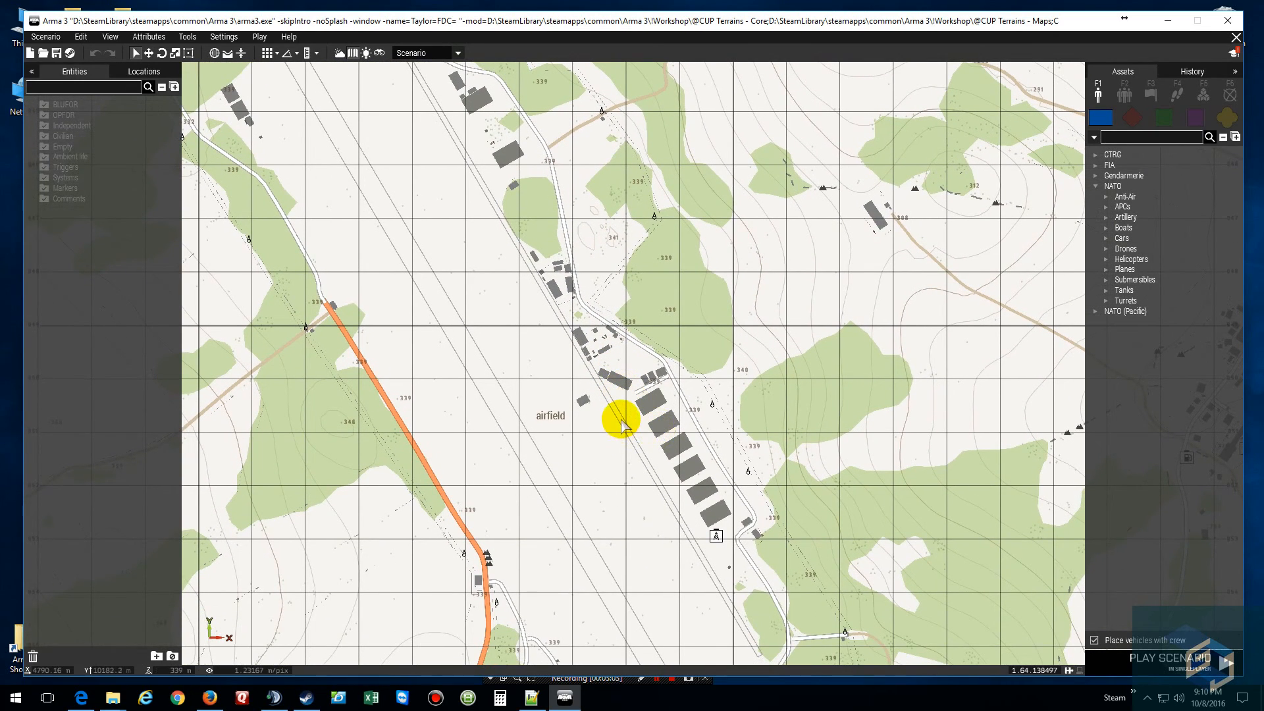
pyautogui.rightClick(621, 415)
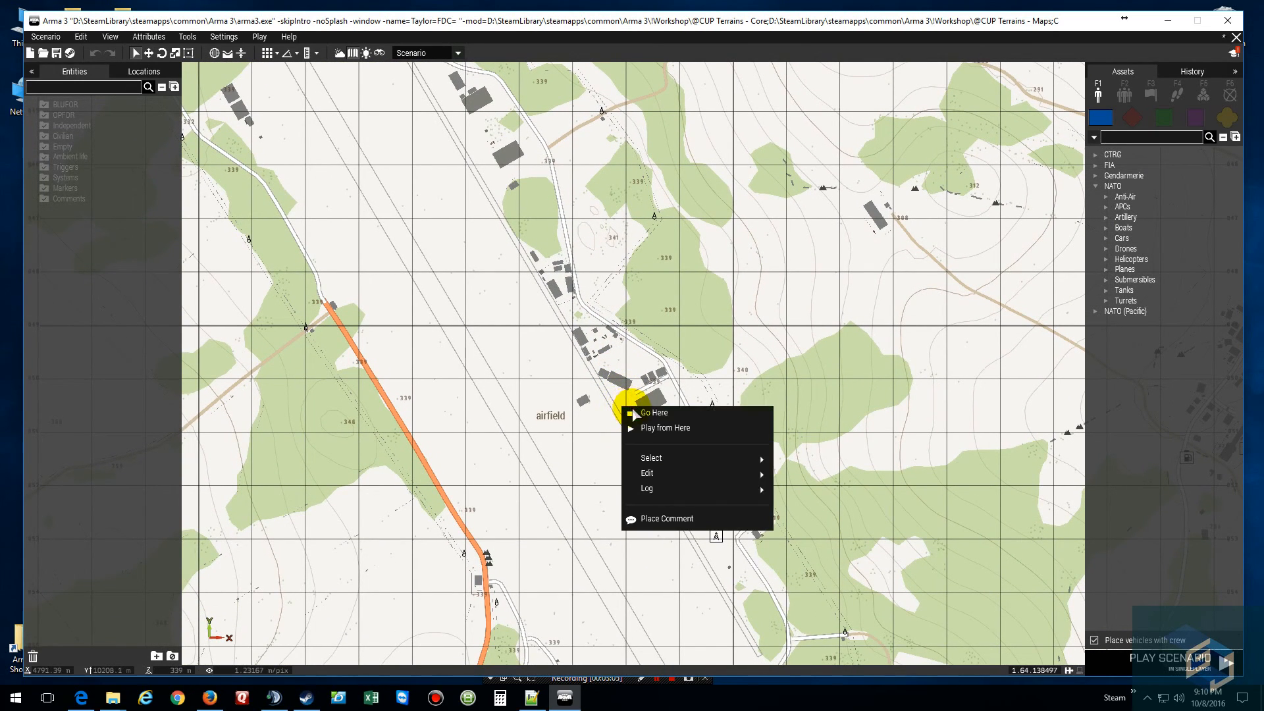
pyautogui.click(632, 414)
pyautogui.press('m')
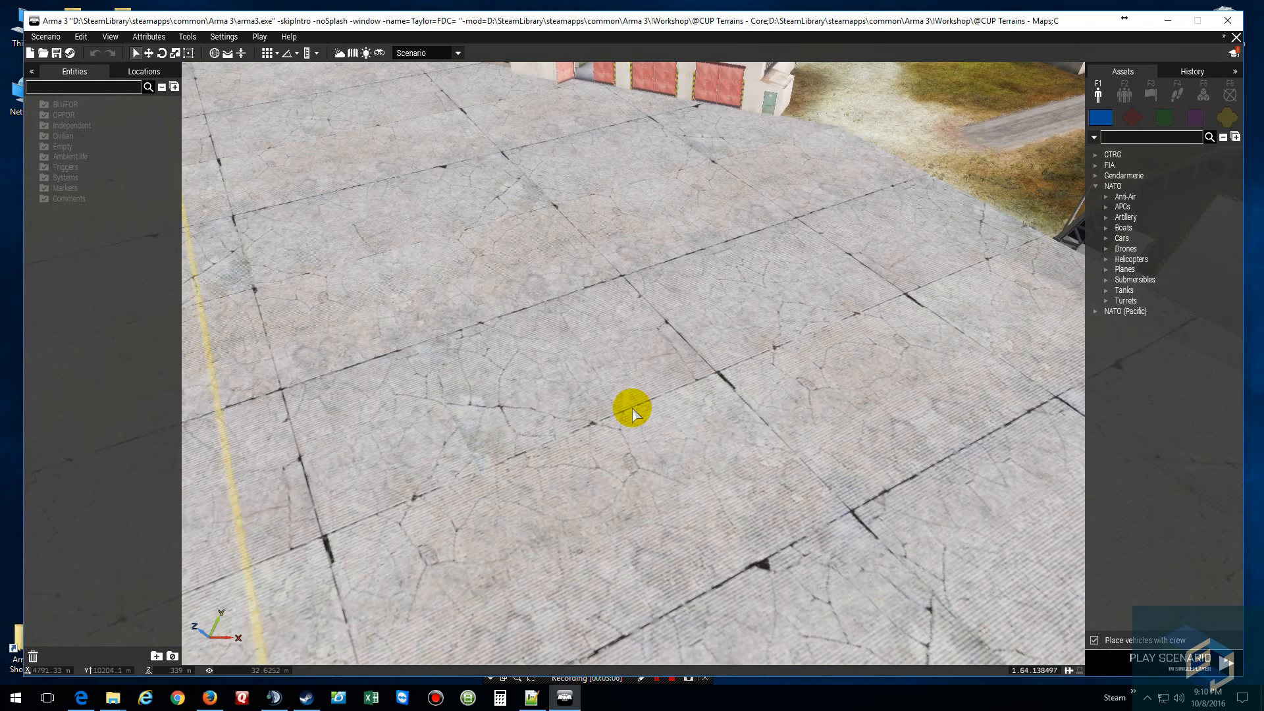
# Step: Place an independent Rifleman on the airfield tarmac as the player and start playing the scenario
pyautogui.doubleClick(611, 355)
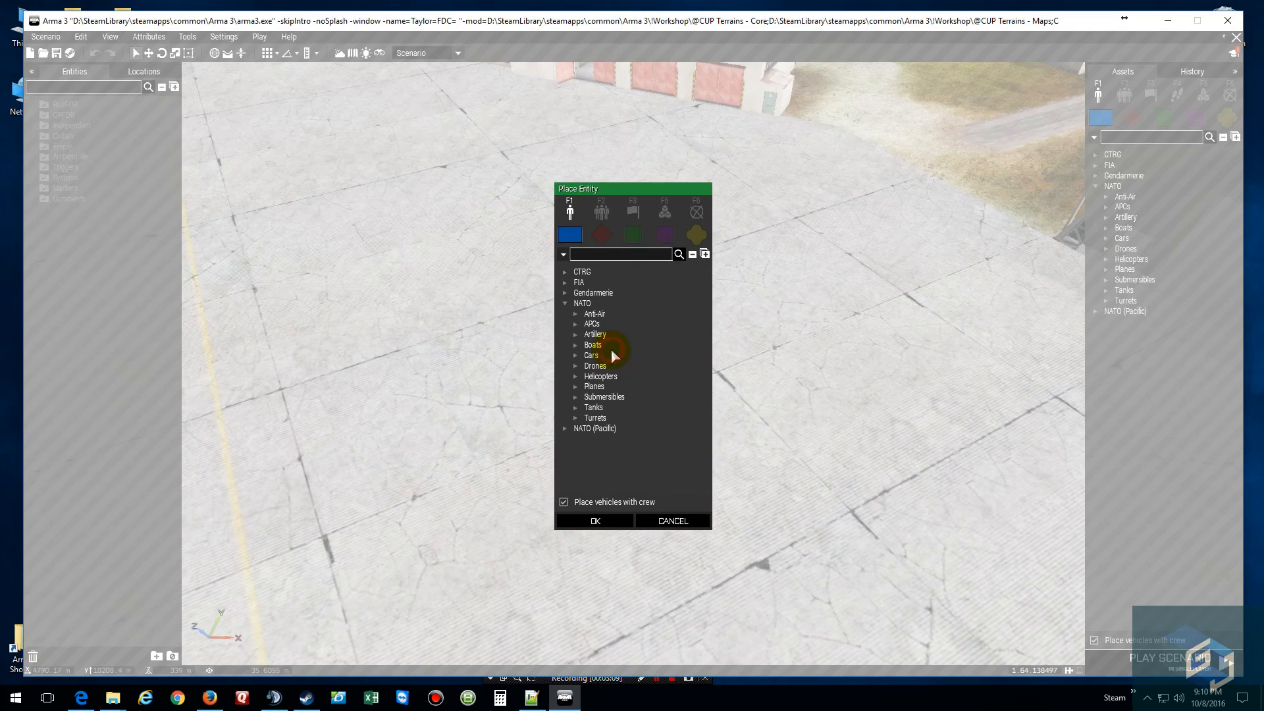
pyautogui.click(630, 234)
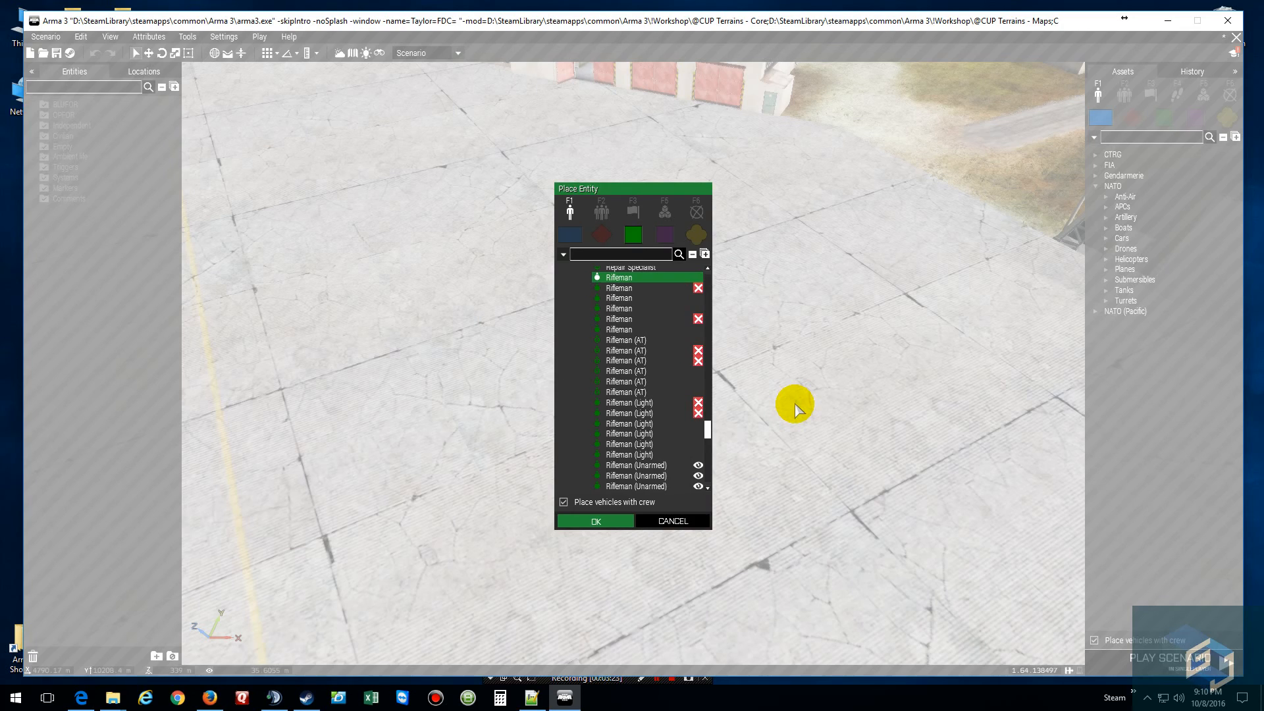
pyautogui.press('Return')
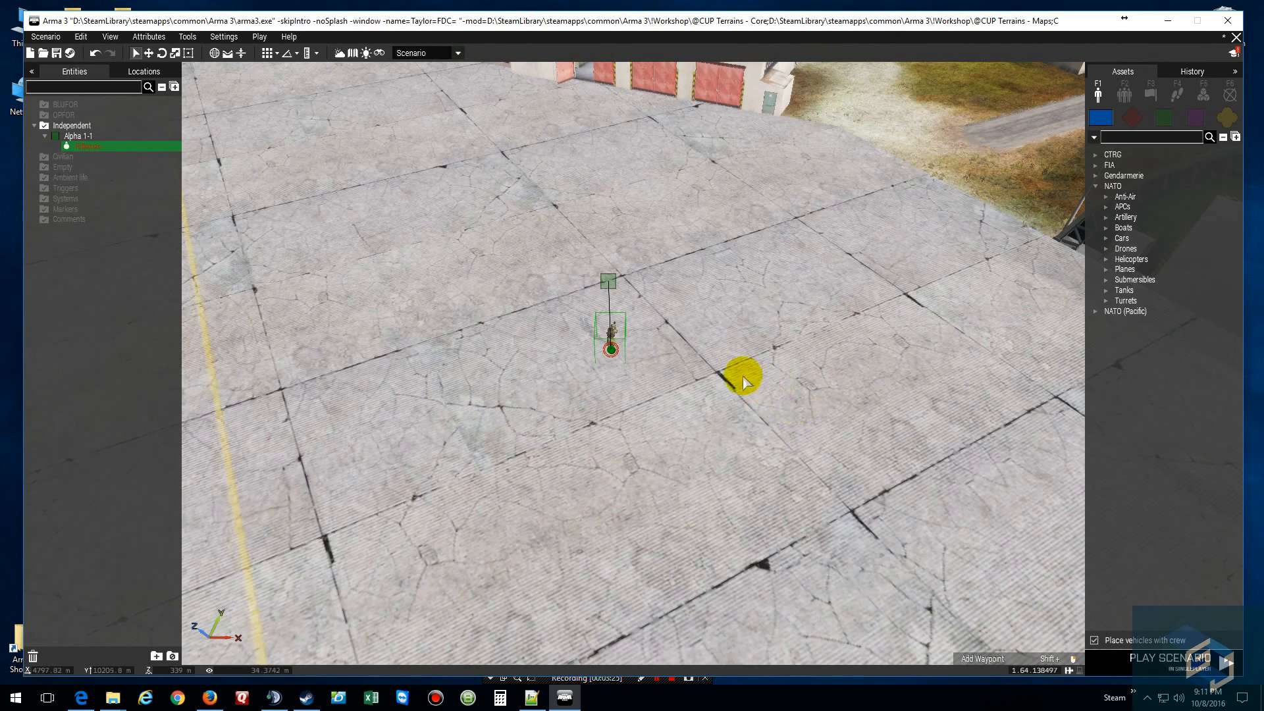
pyautogui.click(1175, 660)
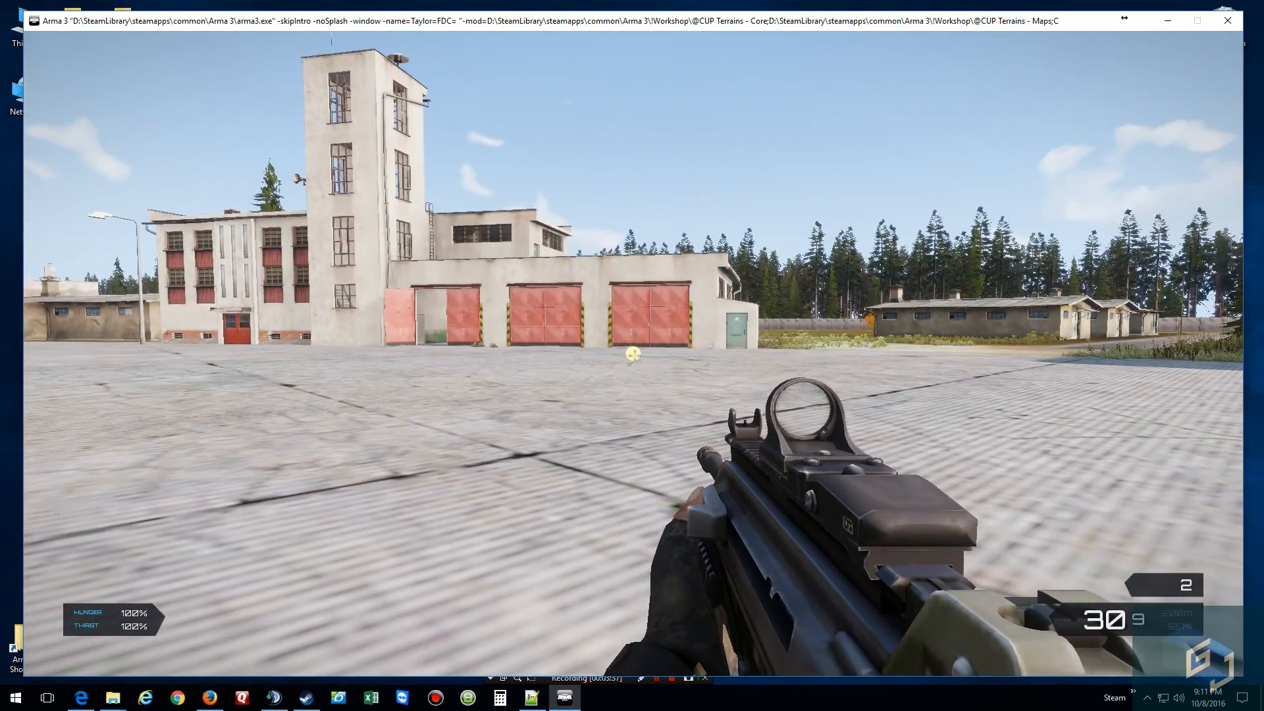
# Step: Switch to third-person view and walk the soldier through the open red garage door into the station house
pyautogui.press('KP_Enter')
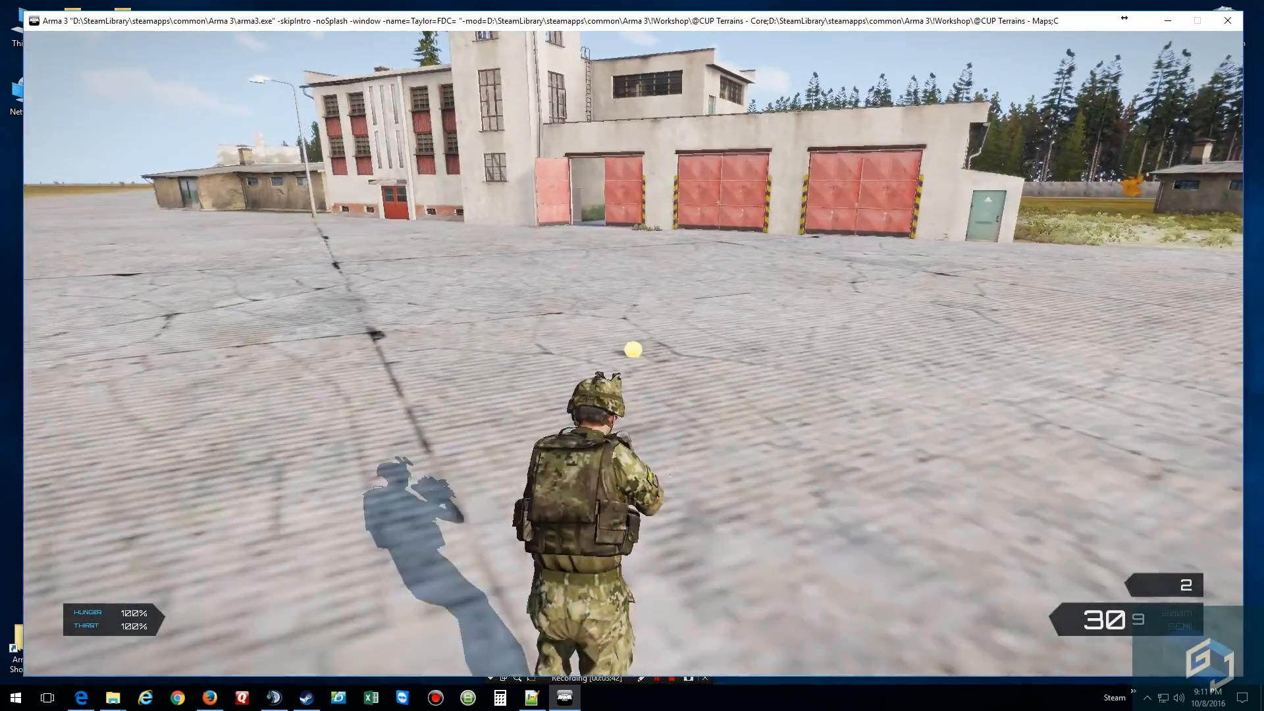
pyautogui.press('w')
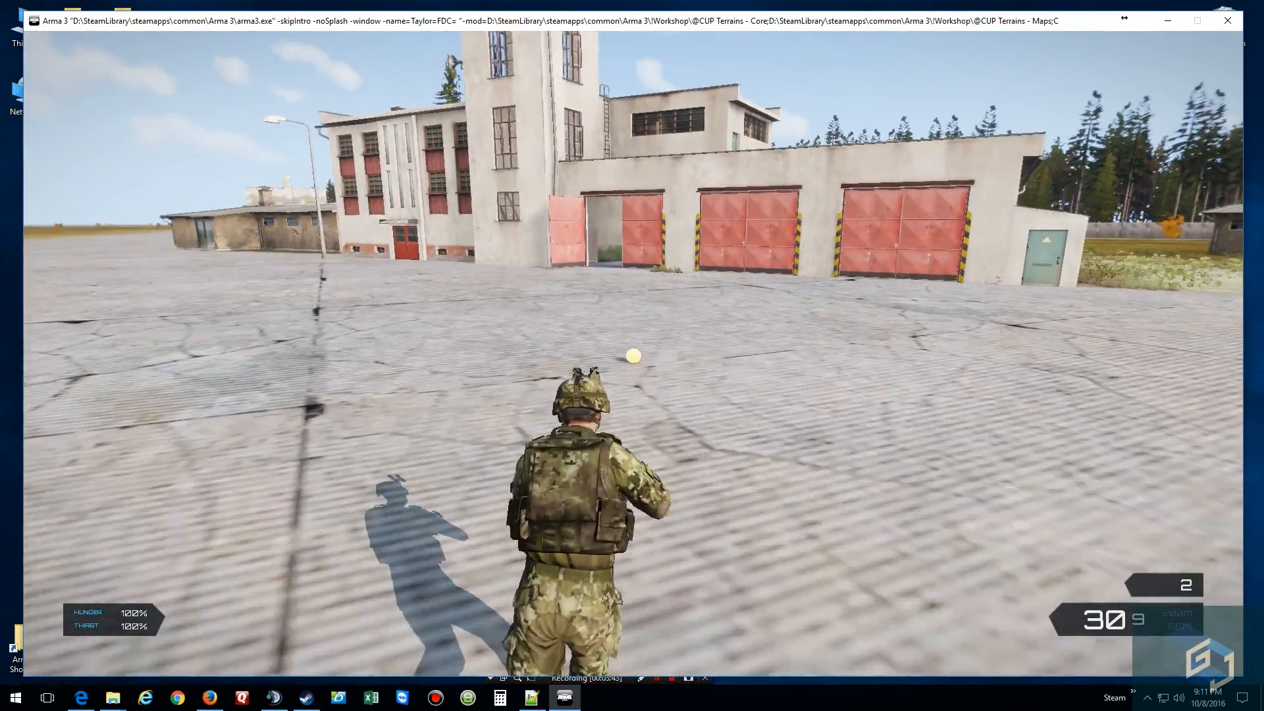
pyautogui.press('w')
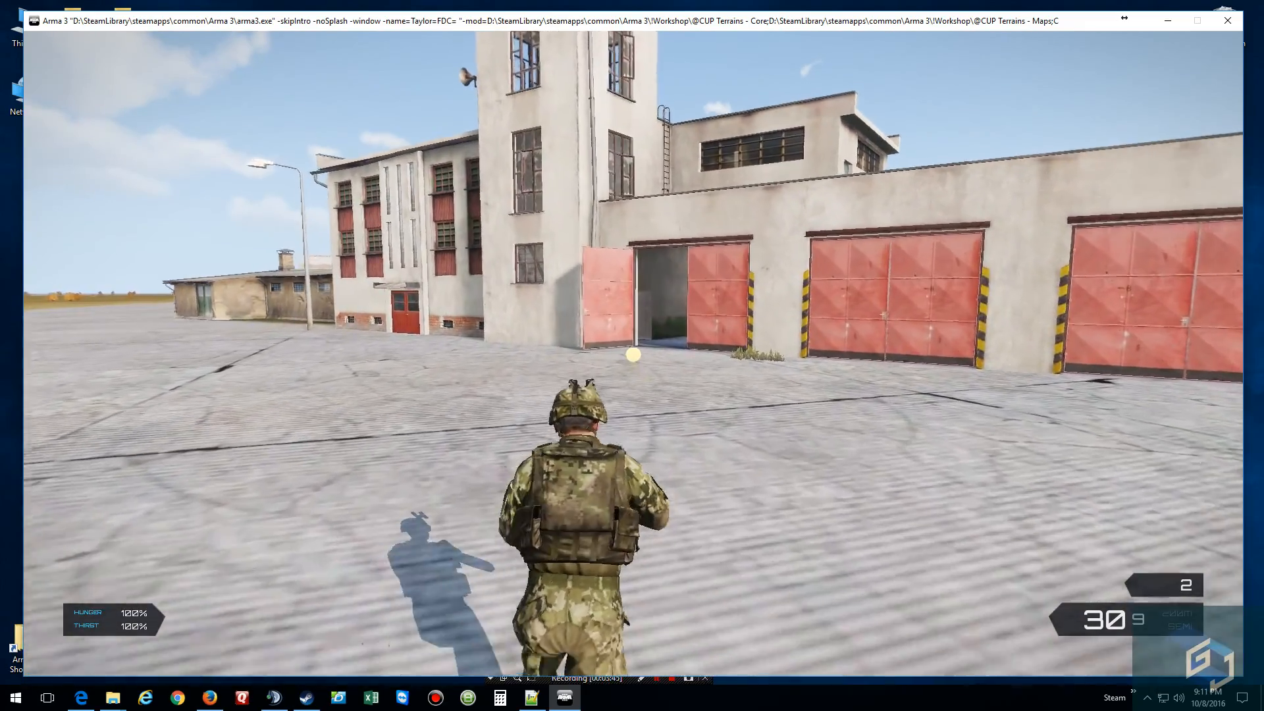
pyautogui.press('w')
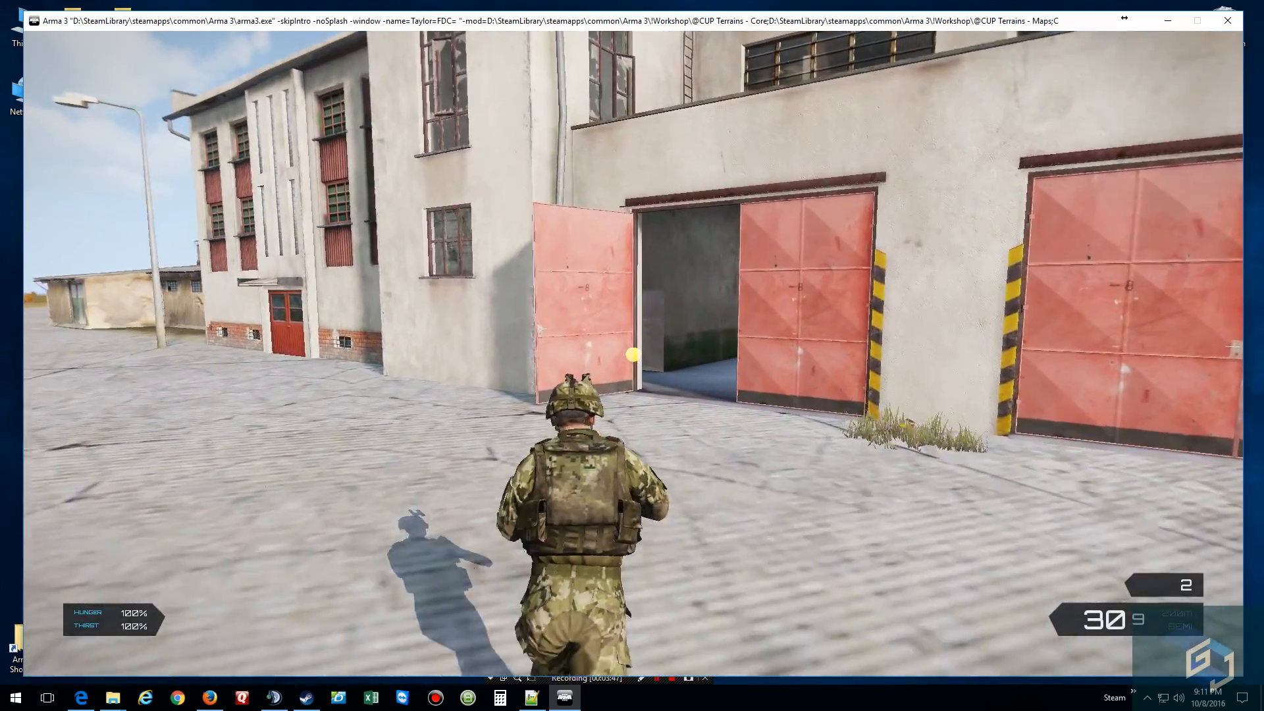
pyautogui.press('w')
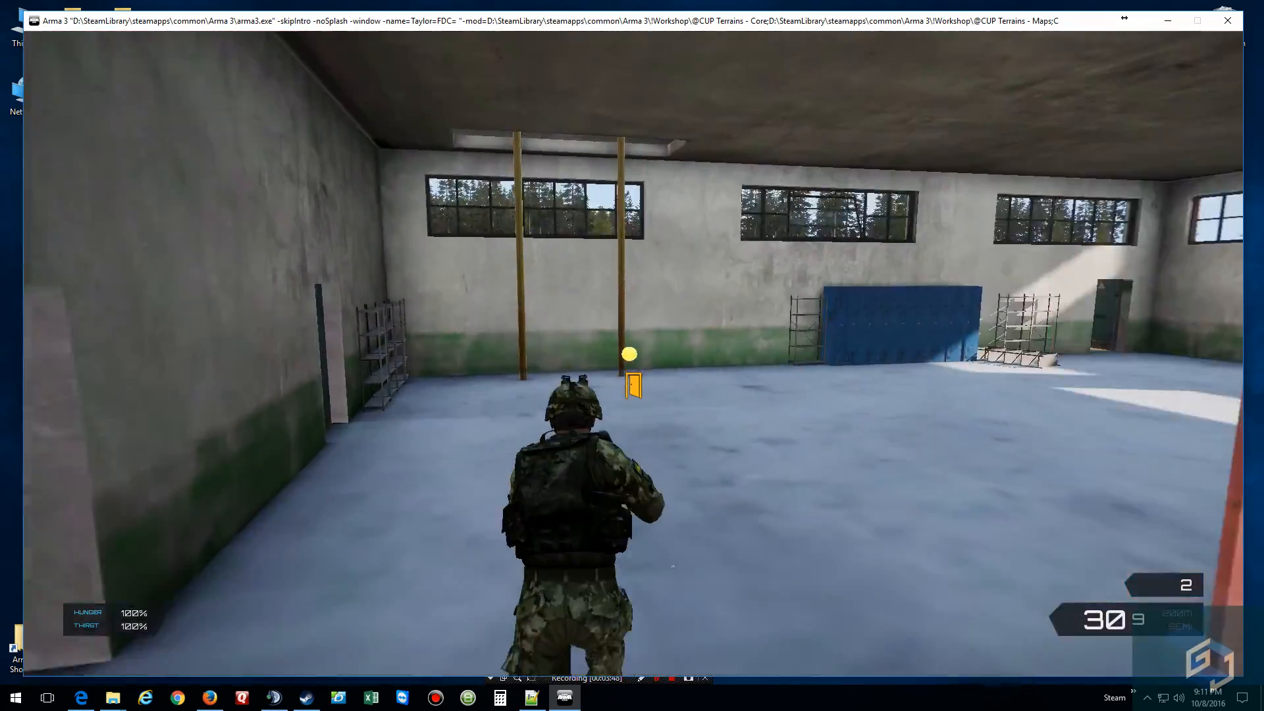
pyautogui.press('s')
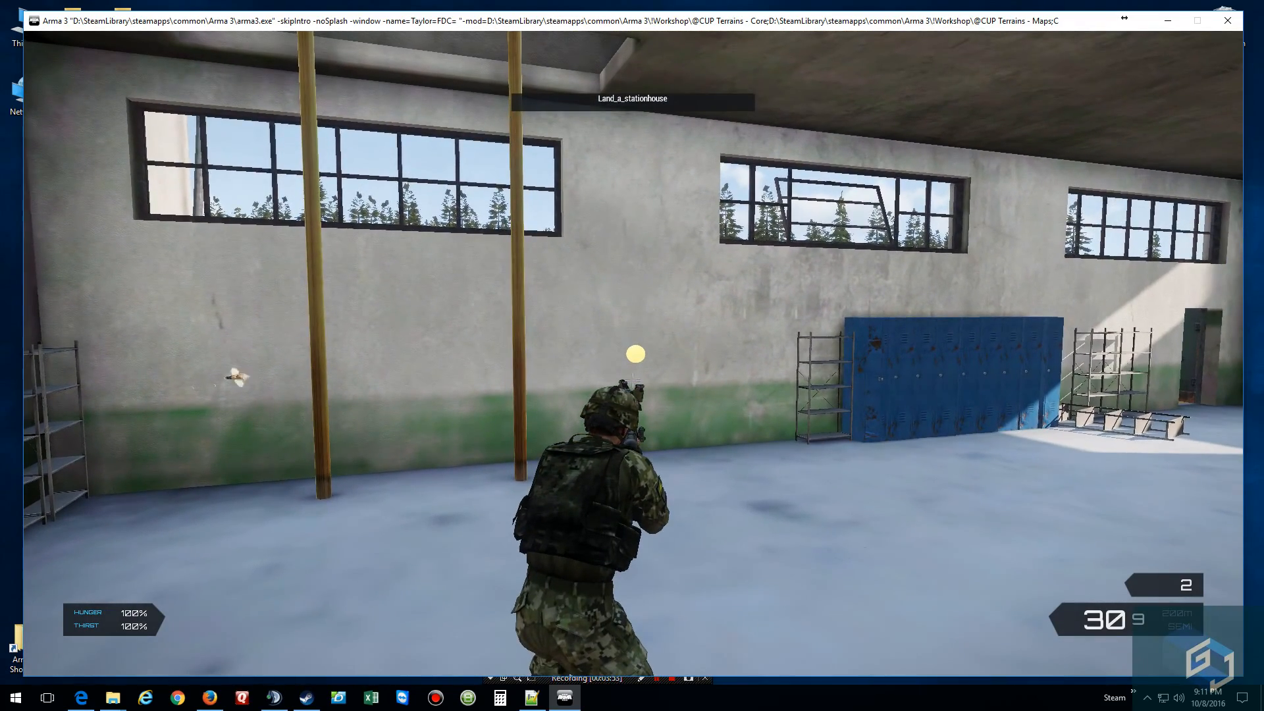
# Step: Initiate loot positions for the Land_a_stationhouse building with the Industrial category
pyautogui.click(635, 355)
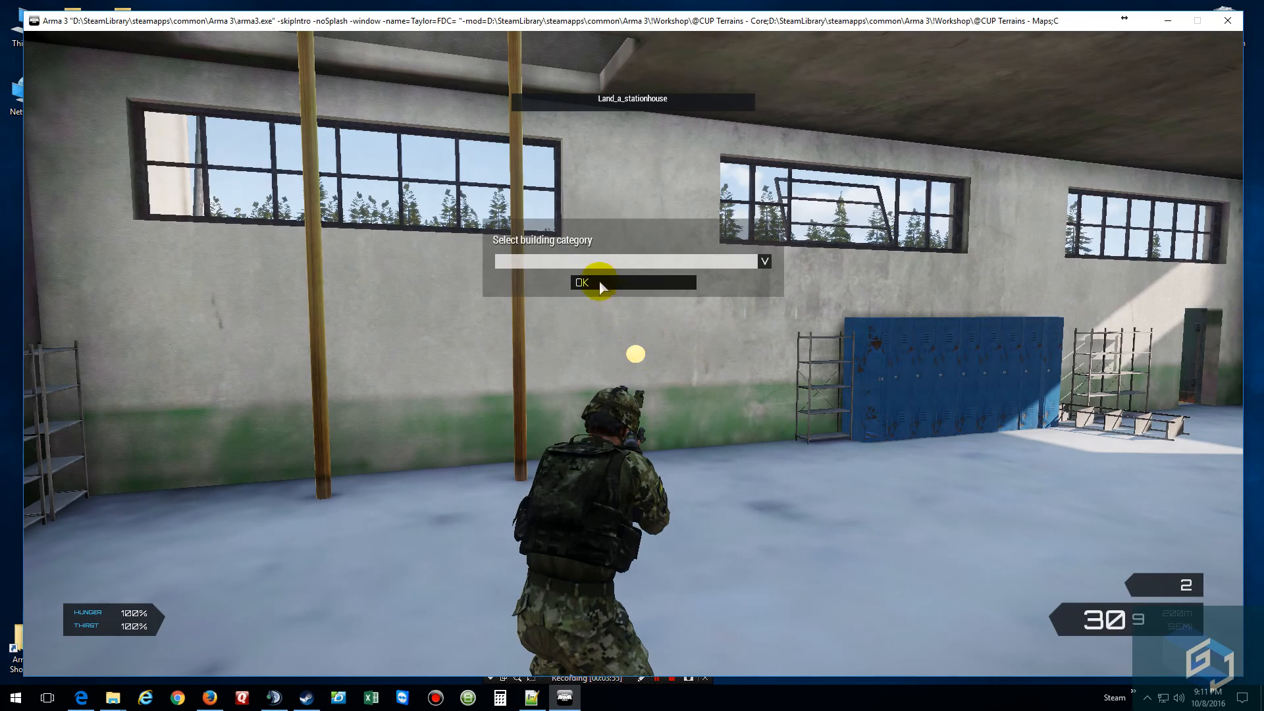
pyautogui.click(584, 265)
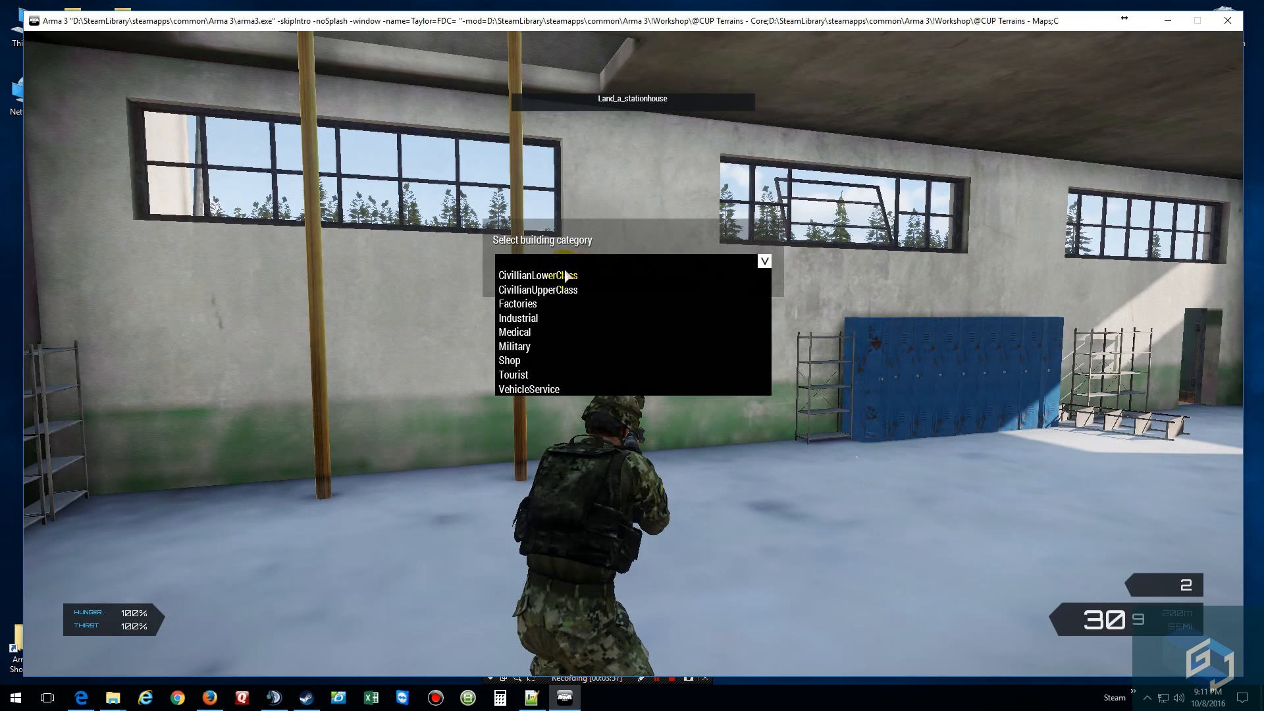
pyautogui.click(539, 318)
pyautogui.click(617, 282)
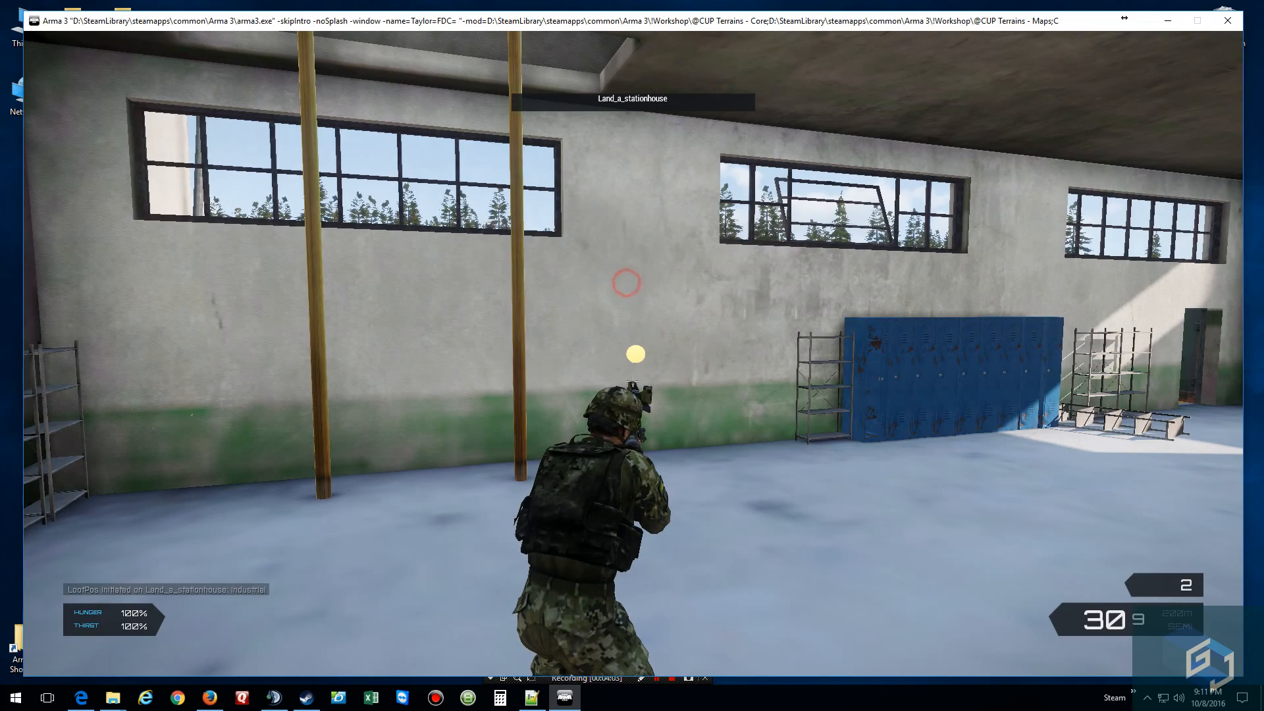
# Step: Lower the loot marker to -0.2 from the surface and create loot positions on the corner shelves and near the blue lockers
pyautogui.press('w')
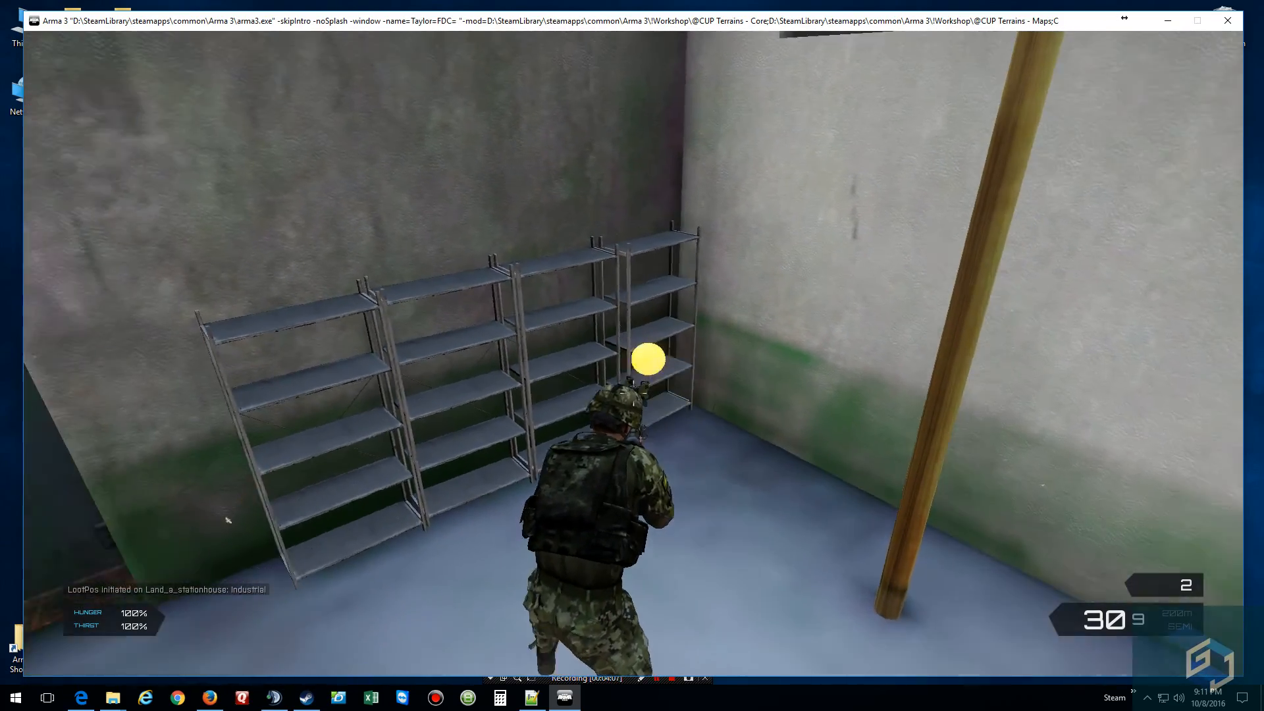
pyautogui.press('KP_Enter')
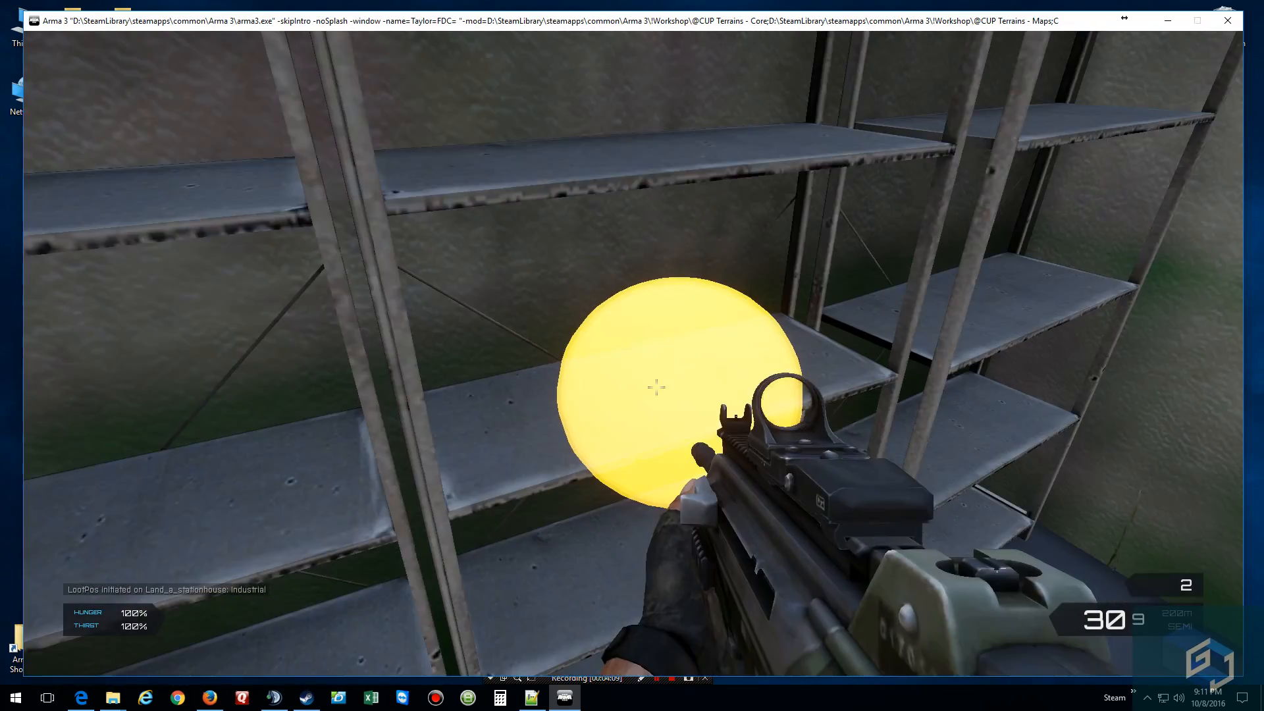
pyautogui.press('s')
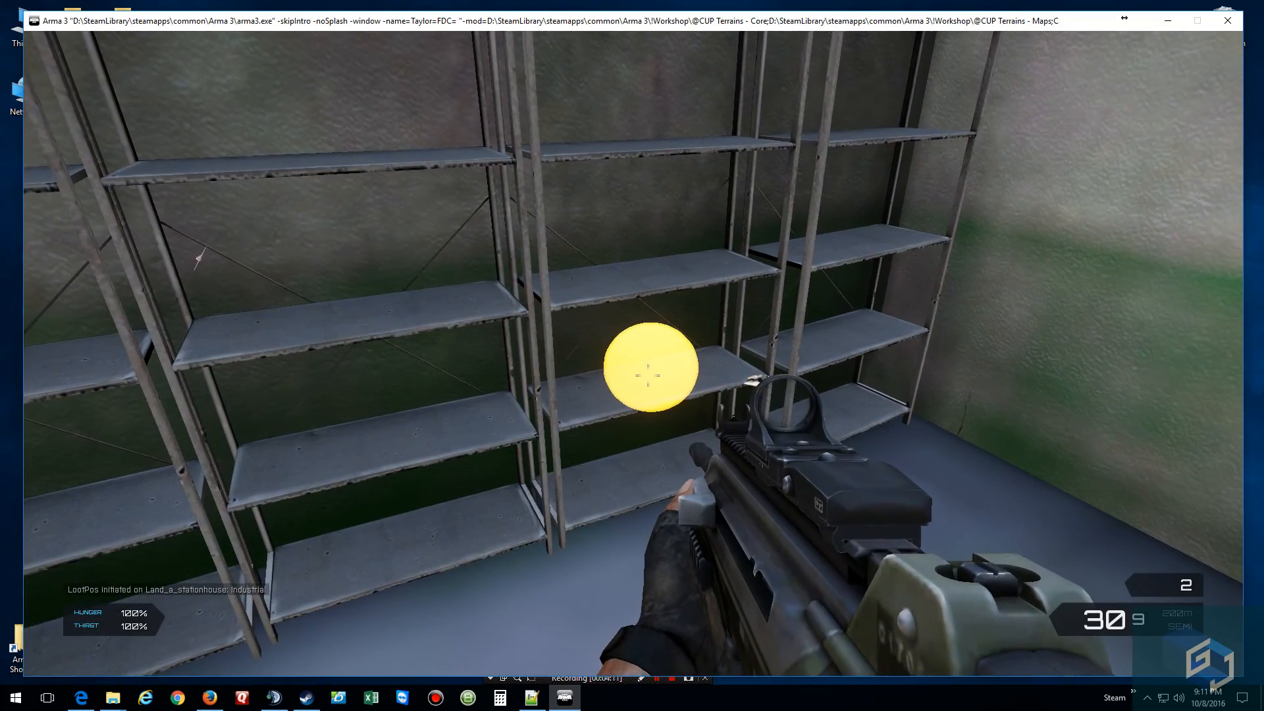
pyautogui.press('w')
pyautogui.press('pagedown')
pyautogui.press('pagedown')
pyautogui.press('pagedown')
pyautogui.press('pagedown')
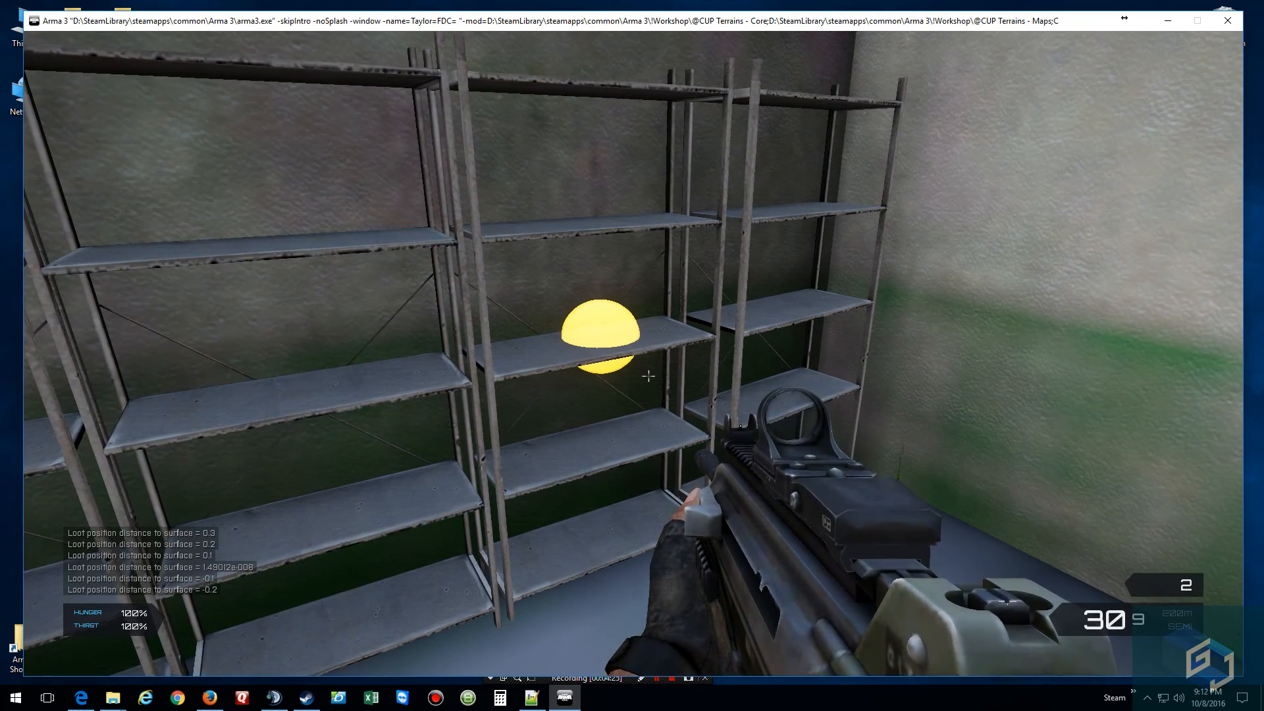
pyautogui.press('2')
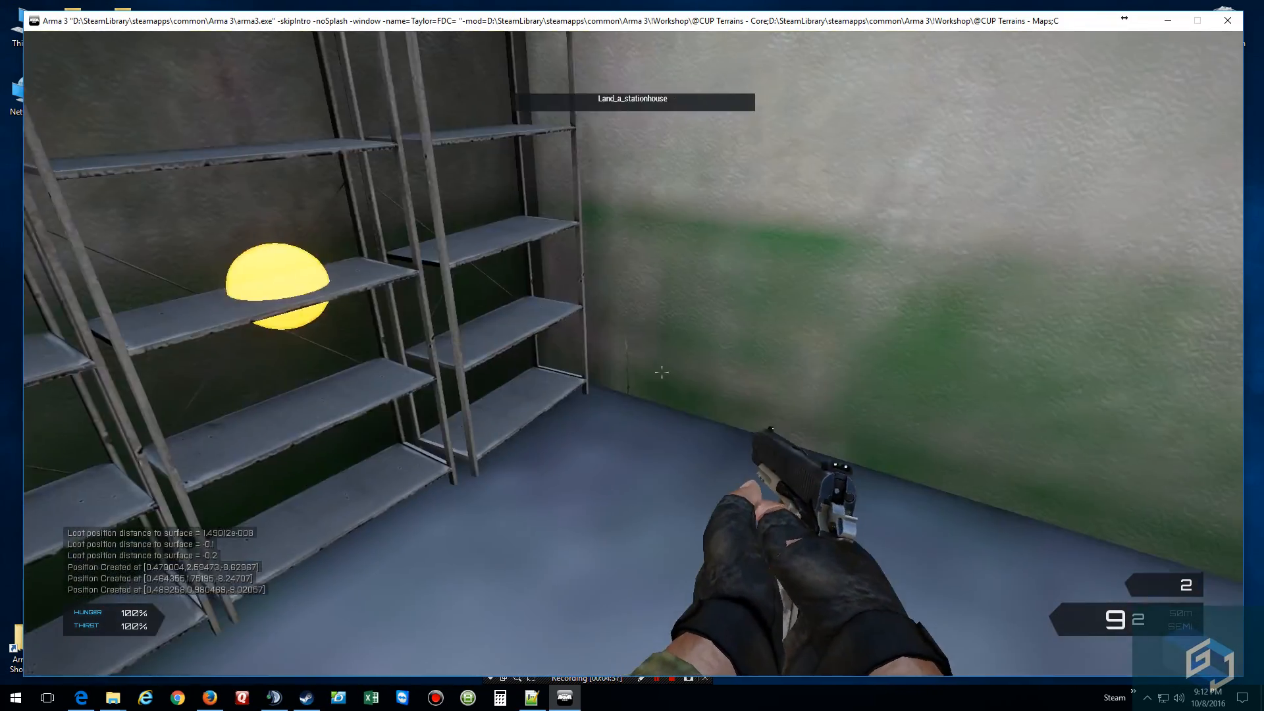
pyautogui.press('w')
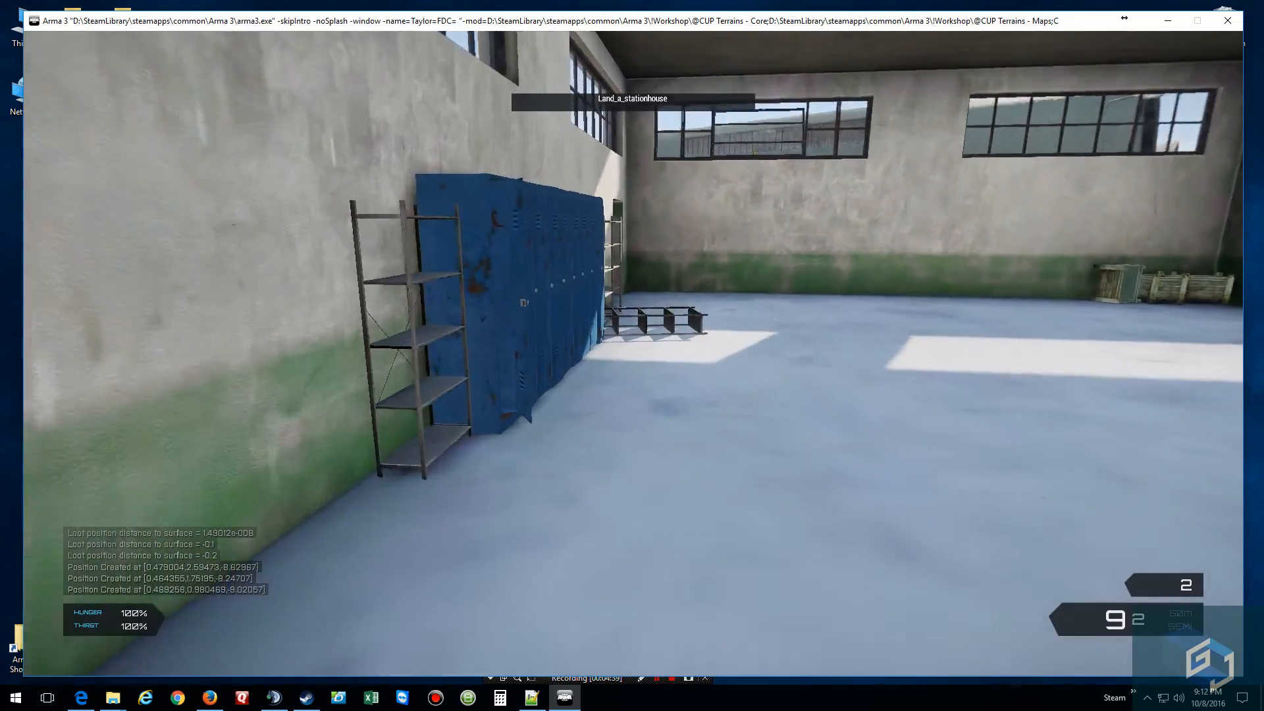
pyautogui.press('s')
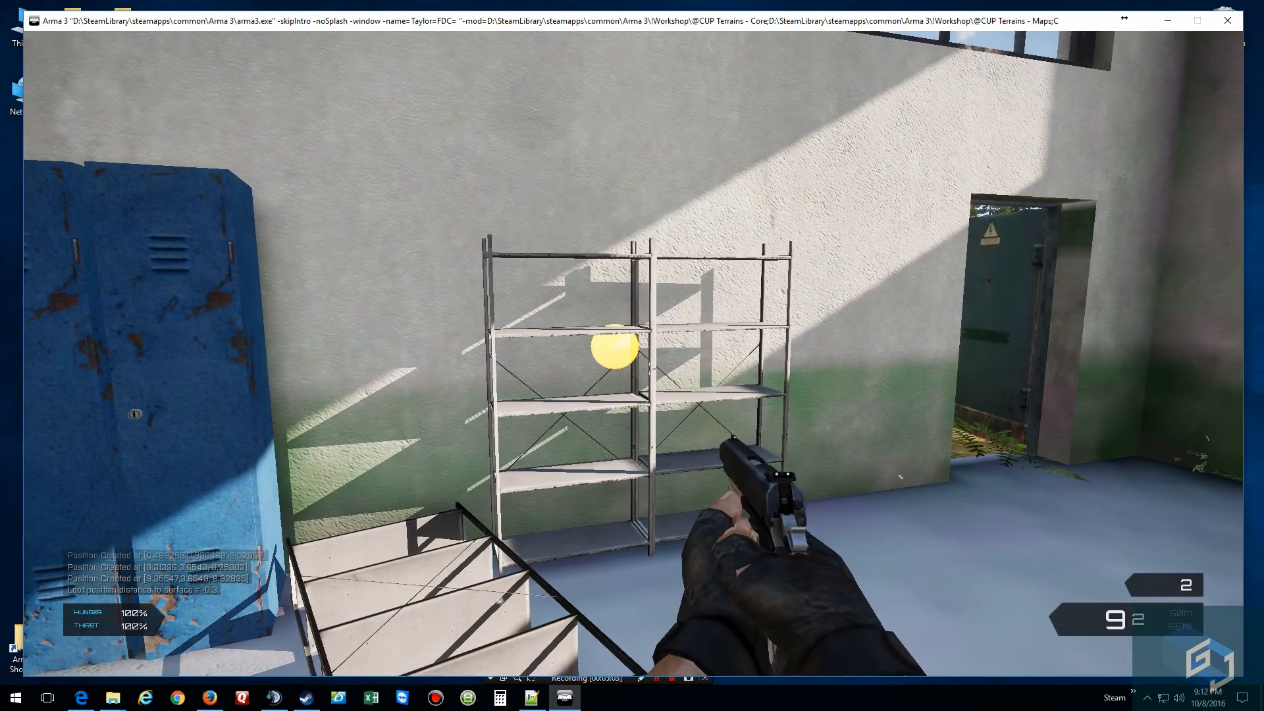
# Step: Raise the loot marker's distance to the surface to 3.9
pyautogui.press('pageup')
pyautogui.press('pageup')
pyautogui.press('pageup')
pyautogui.press('pageup')
pyautogui.press('pageup')
pyautogui.press('pageup')
pyautogui.press('pageup')
pyautogui.press('pageup')
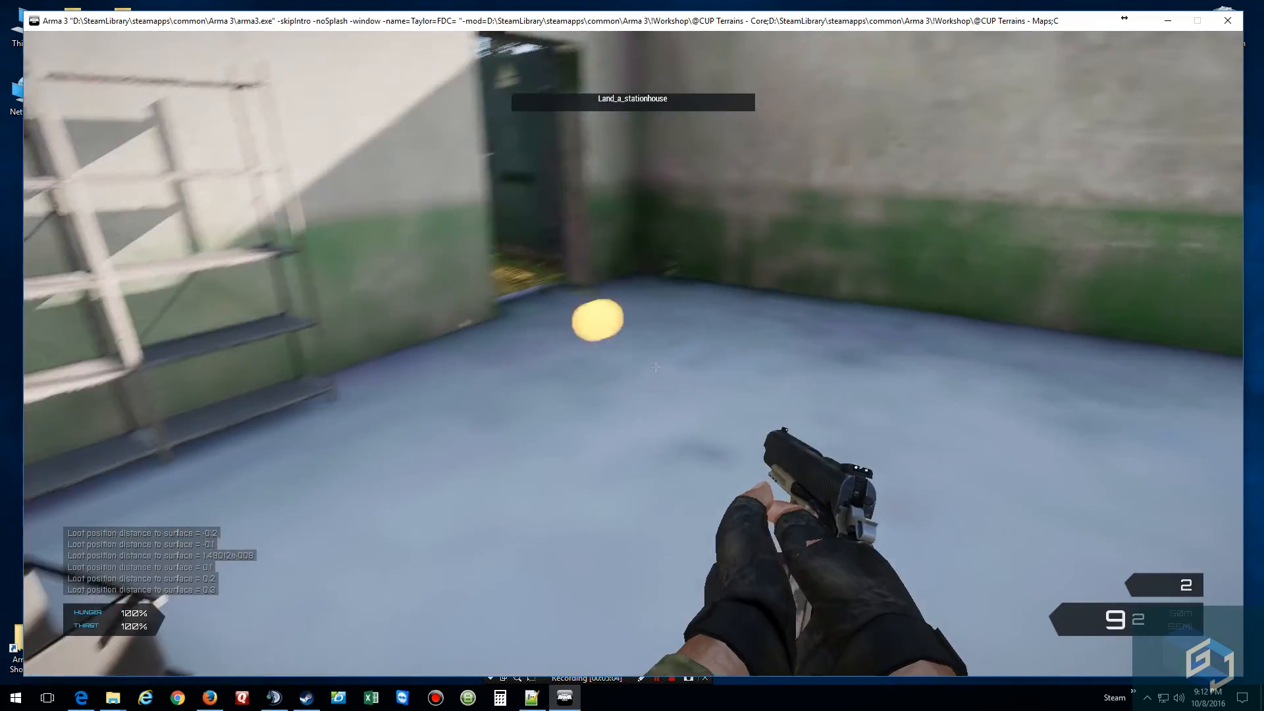
pyautogui.press('pageup')
pyautogui.press('pageup')
pyautogui.press('pageup')
pyautogui.press('pageup')
pyautogui.press('pageup')
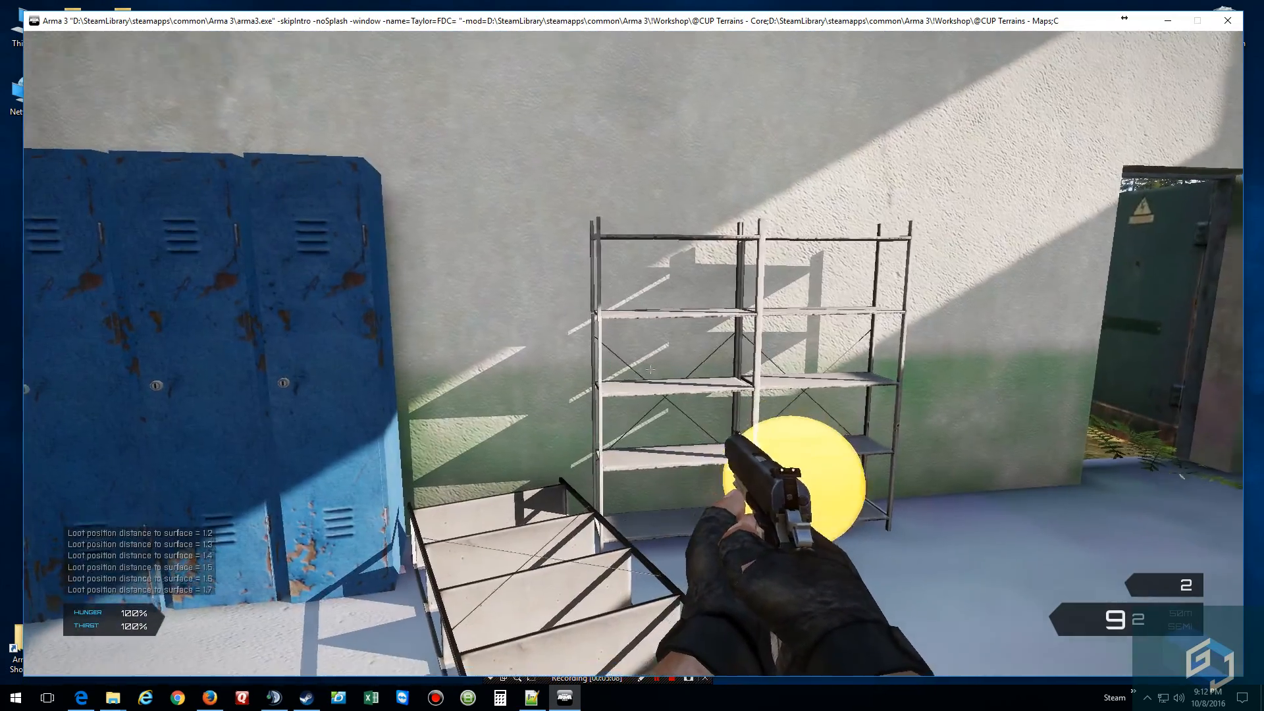
pyautogui.press('pageup')
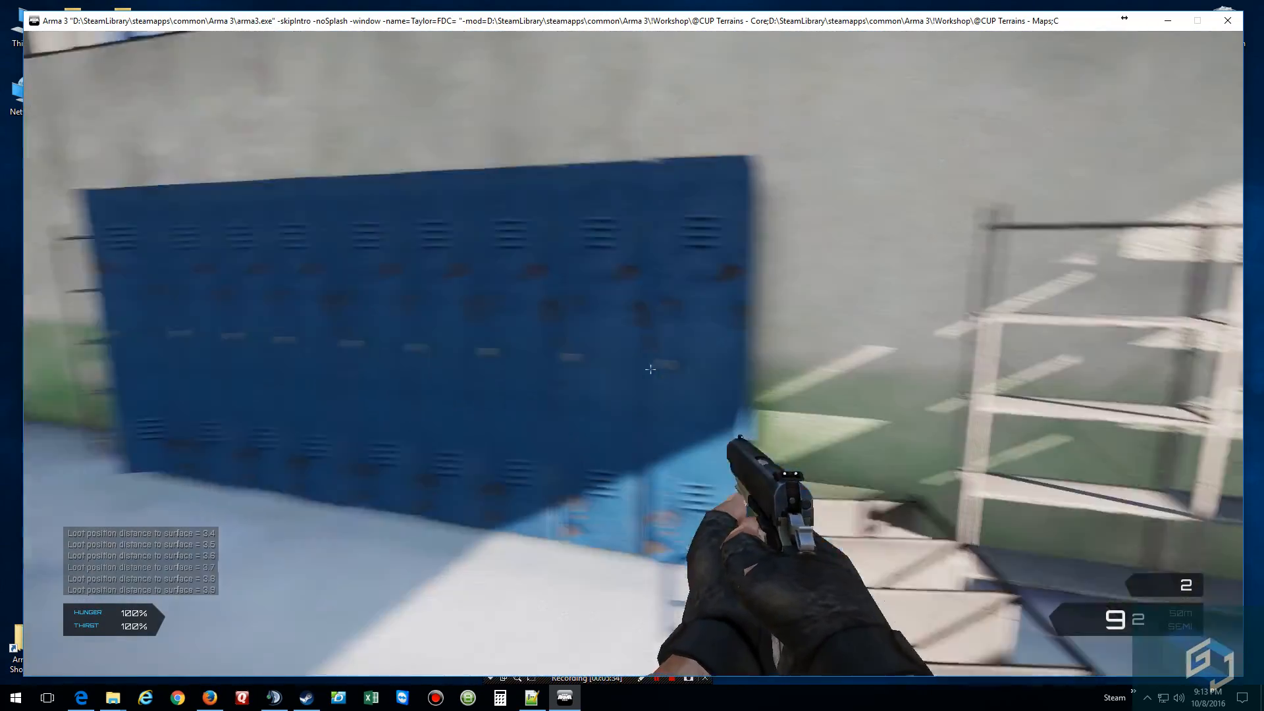
# Step: Lower the loot marker's distance to the surface to 0.2 and aim it at the middle shelf beside the blue lockers
pyautogui.press('w')
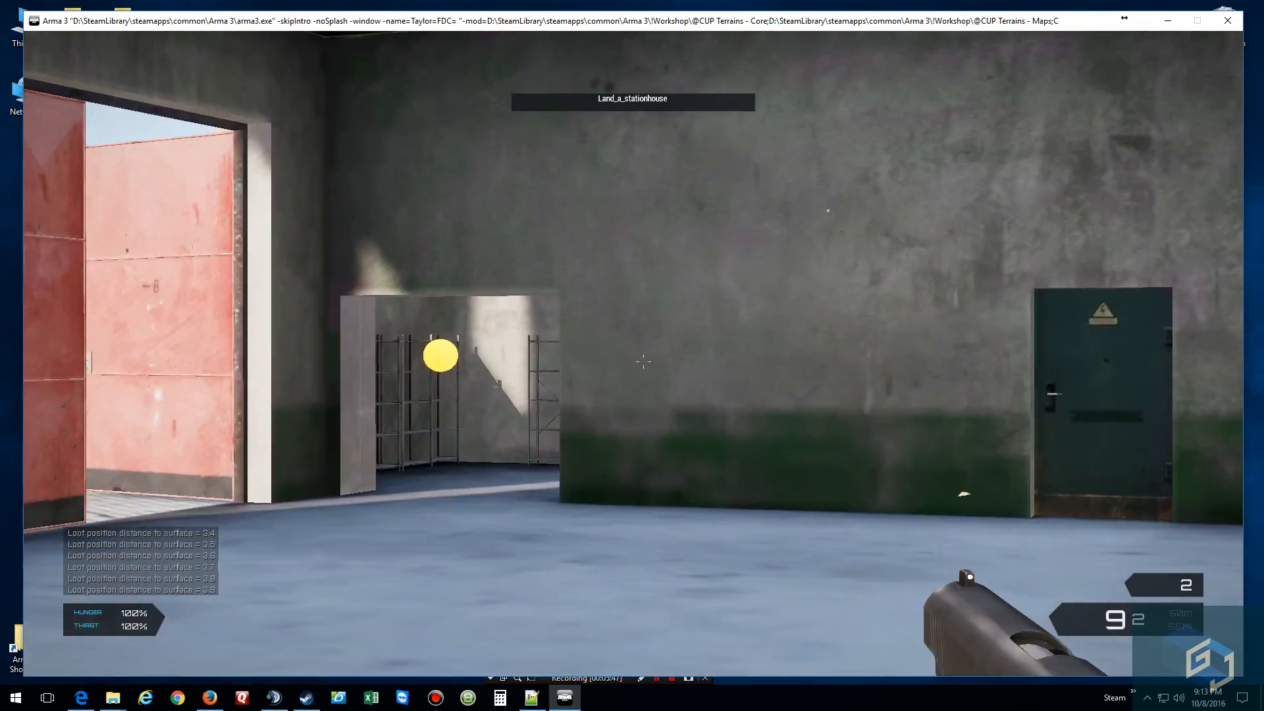
pyautogui.press('ctrl')
pyautogui.press('ctrl')
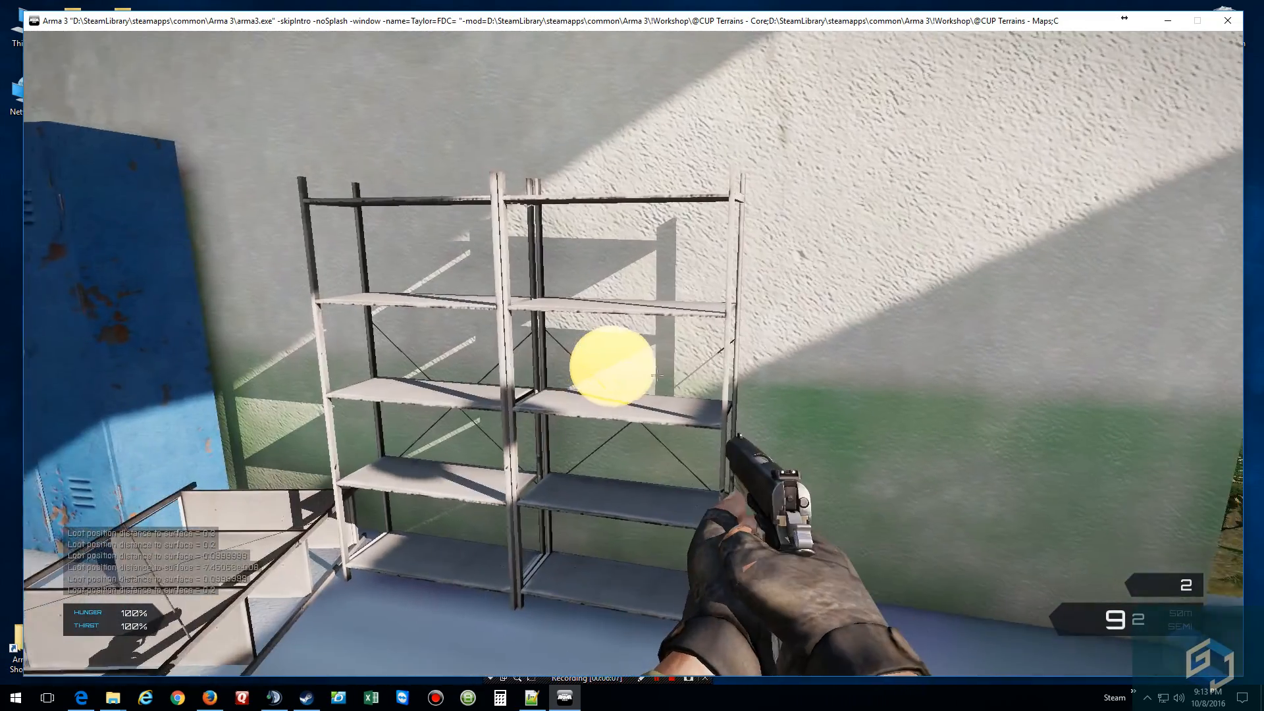
pyautogui.press('w')
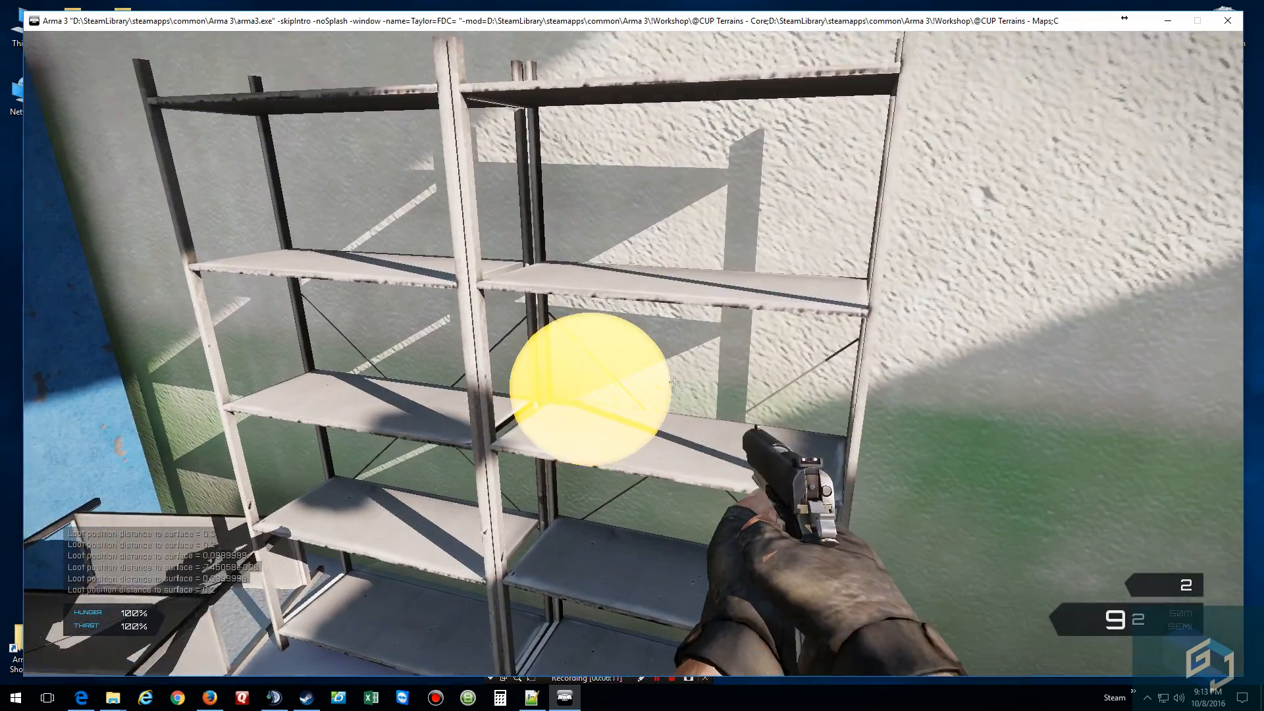
# Step: Create two more loot positions in the station house with the loot position distance at 1 and approach the adjoining room's shelves
pyautogui.press('w')
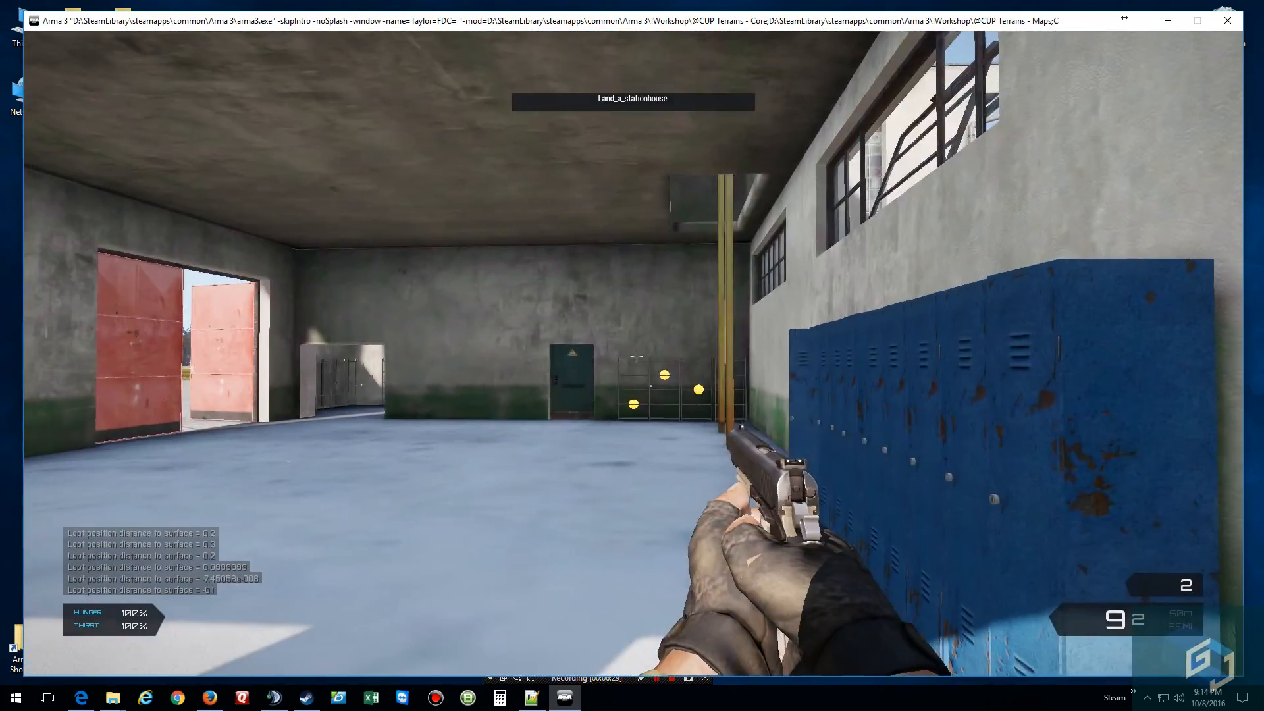
pyautogui.press('s')
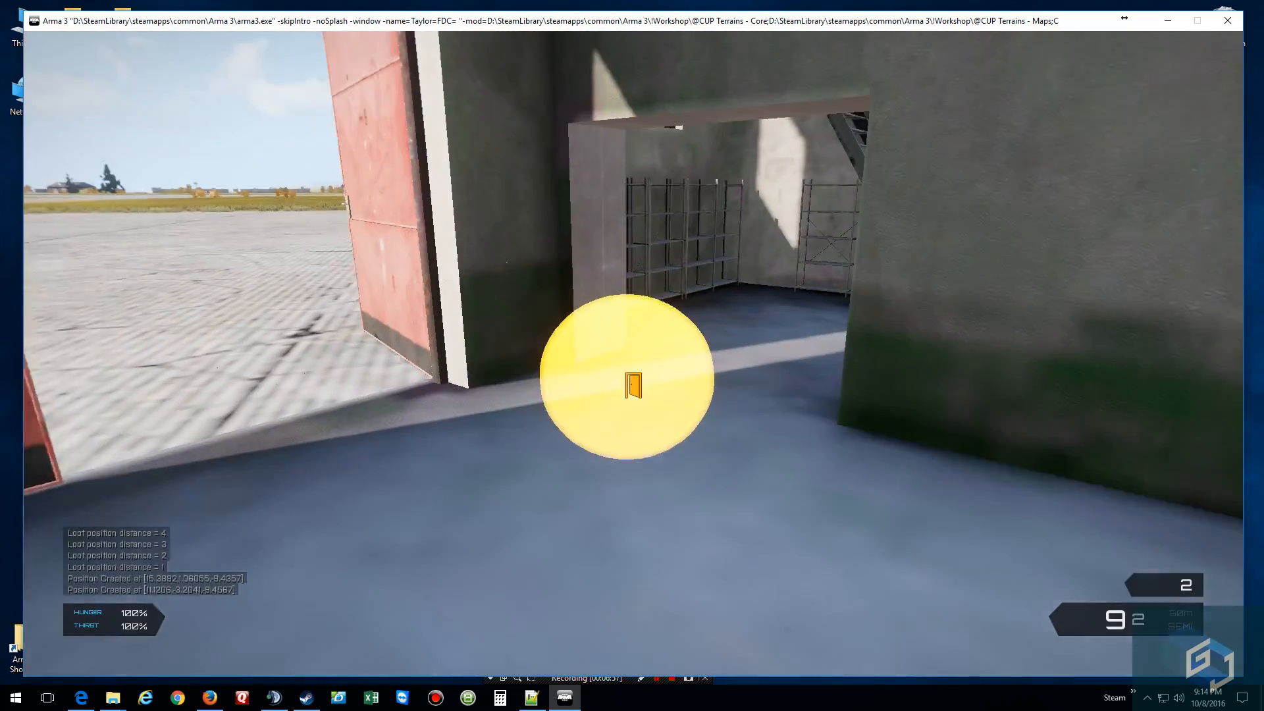
pyautogui.press('w')
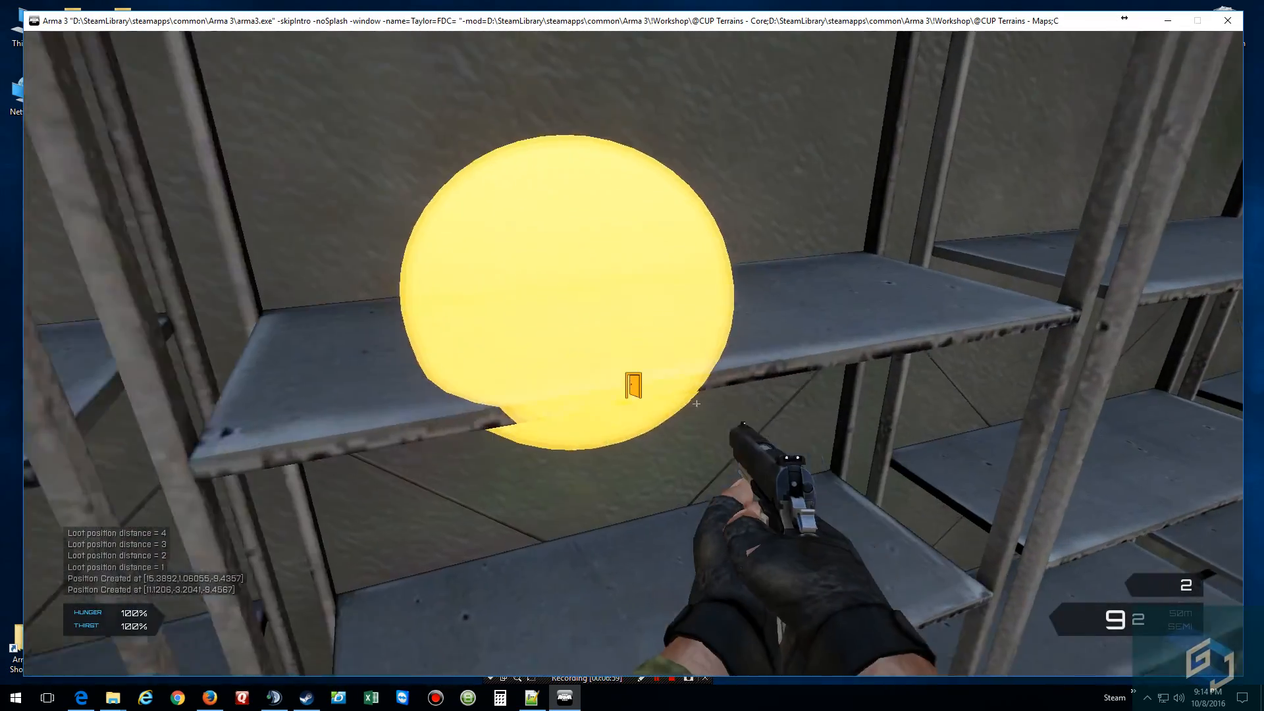
# Step: Raise the loot marker's distance to the surface to 0.9 and vary the loot position distance through negative values, ending at 3
pyautogui.press('s')
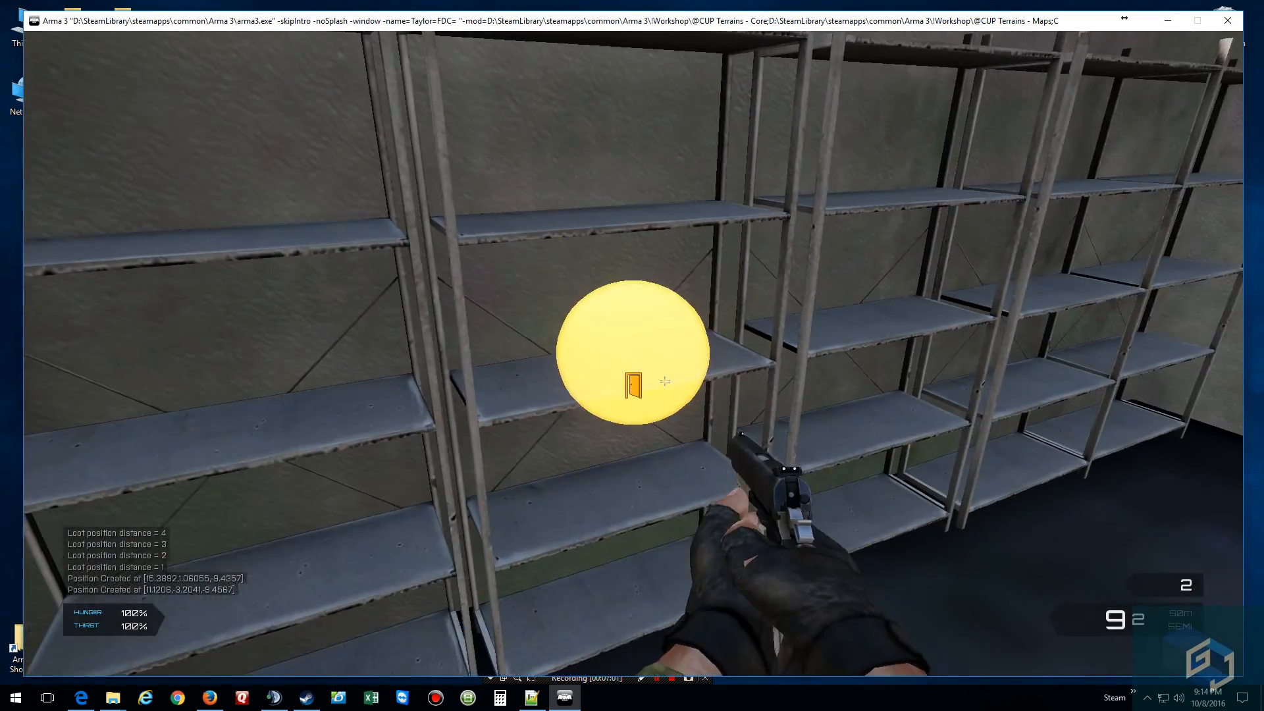
pyautogui.press('s')
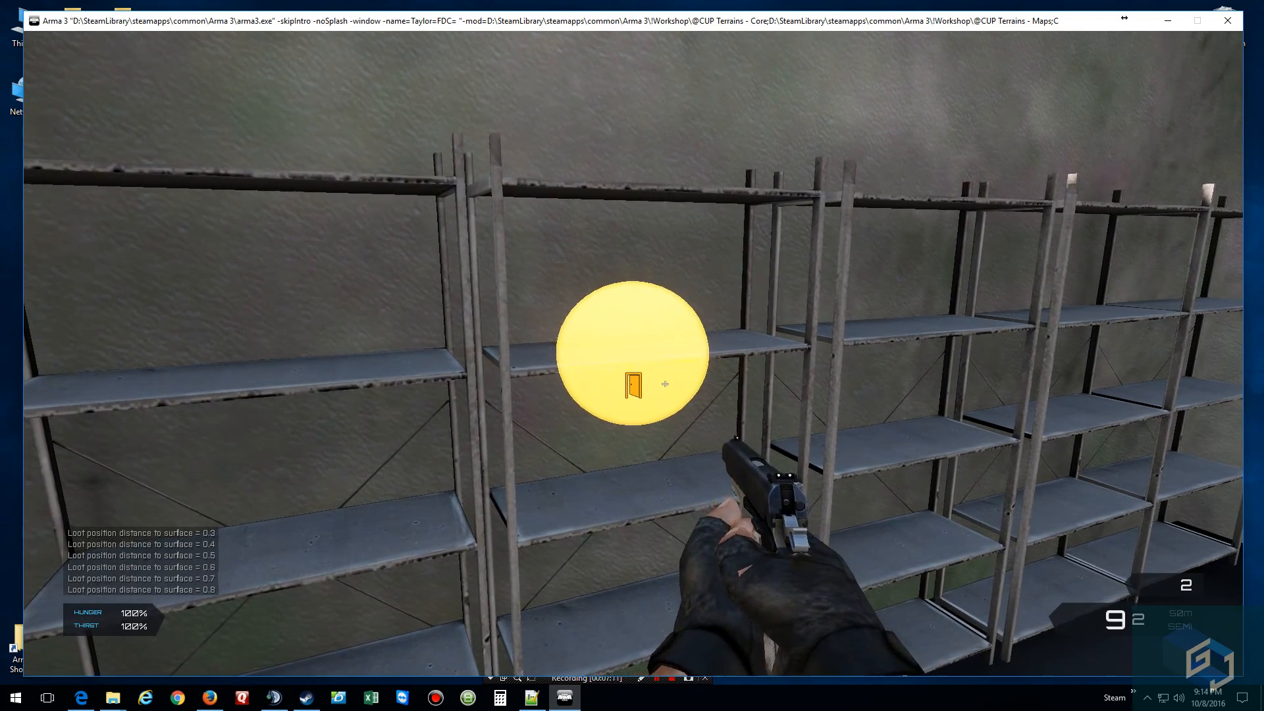
pyautogui.press('w')
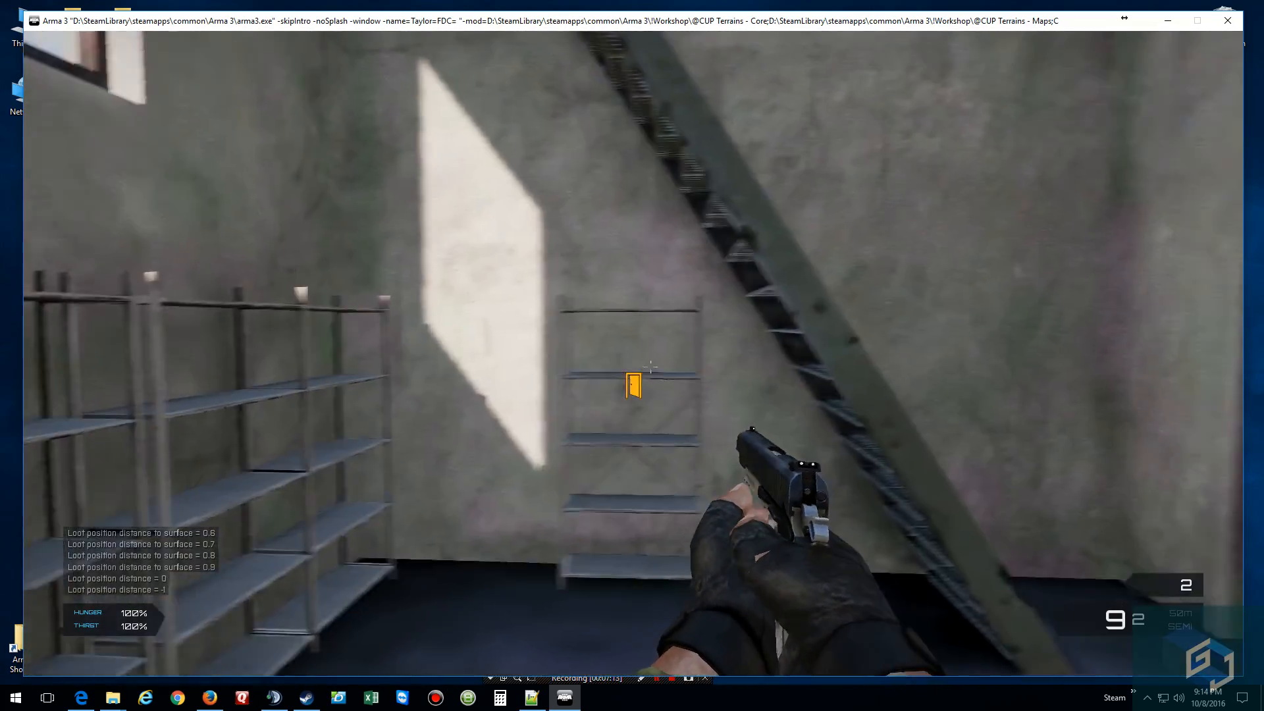
pyautogui.press('w')
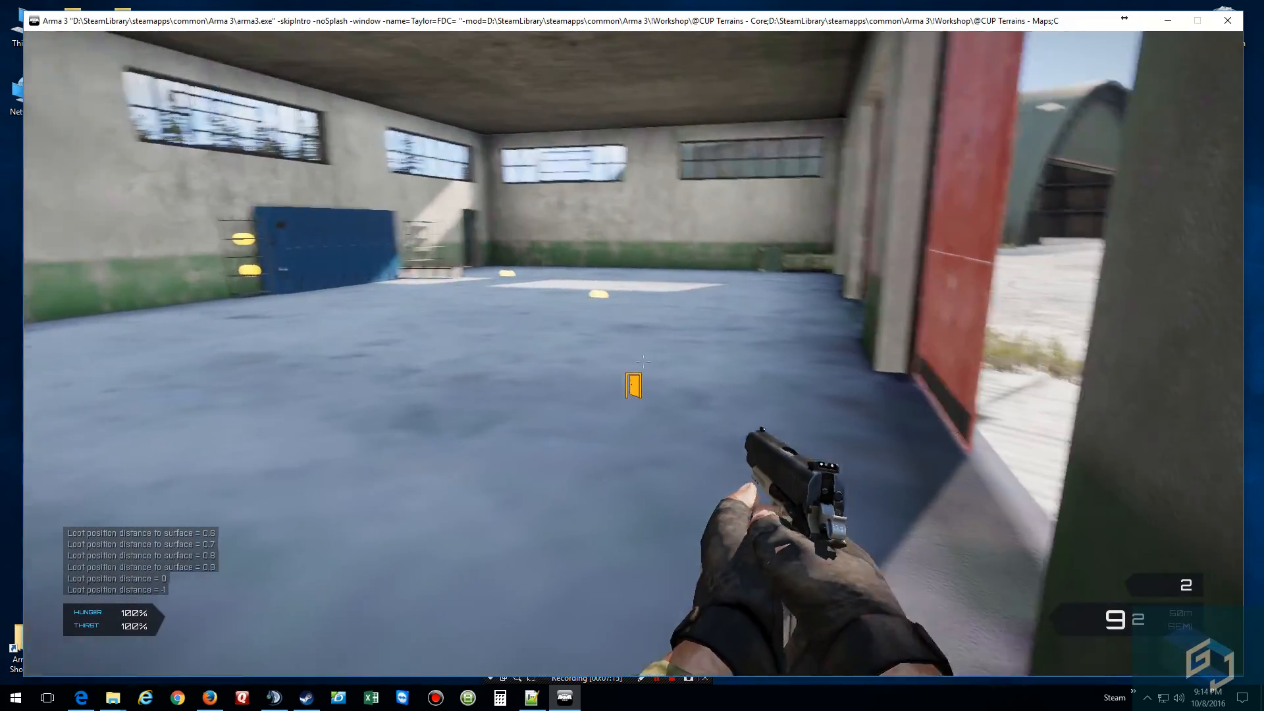
pyautogui.press('w')
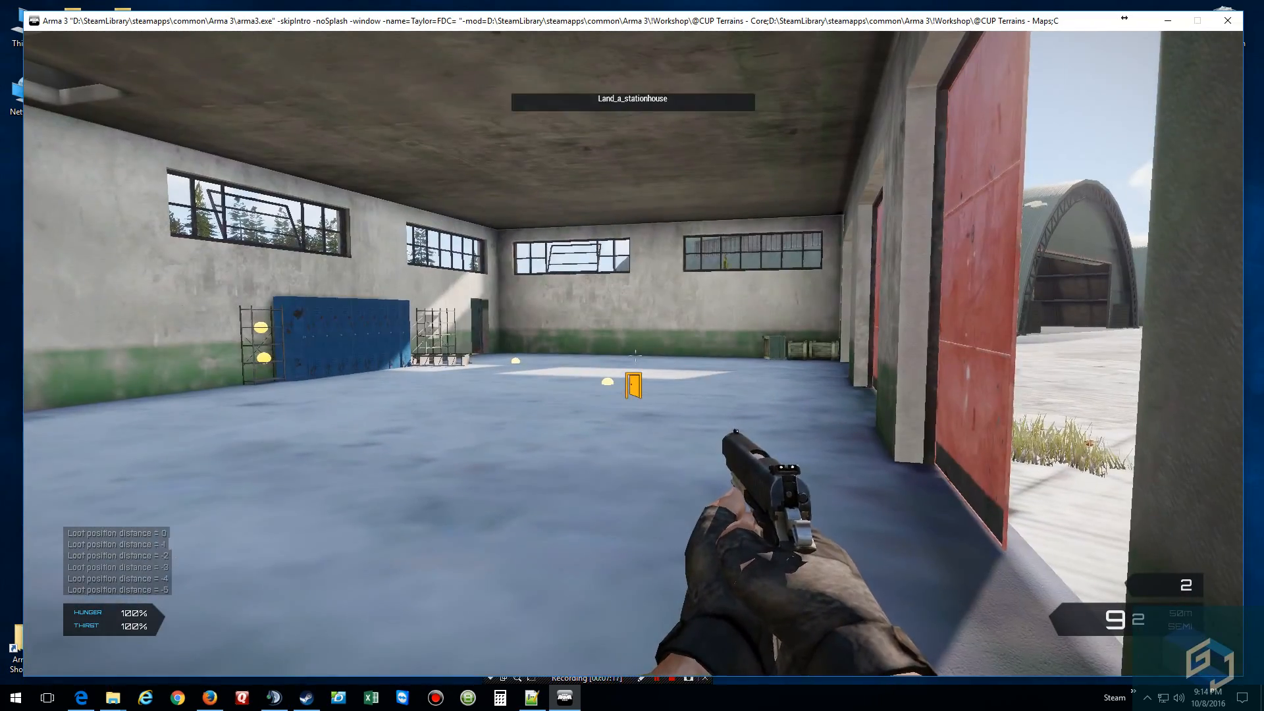
pyautogui.press('w')
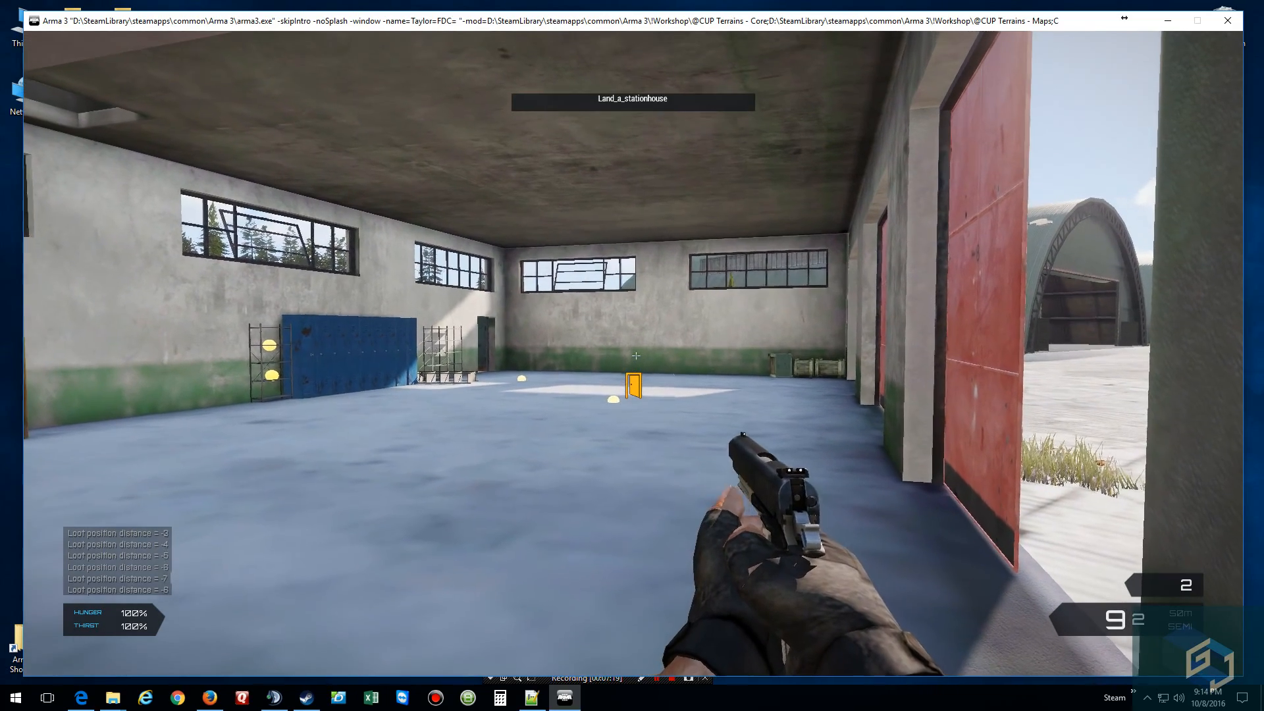
pyautogui.press('w')
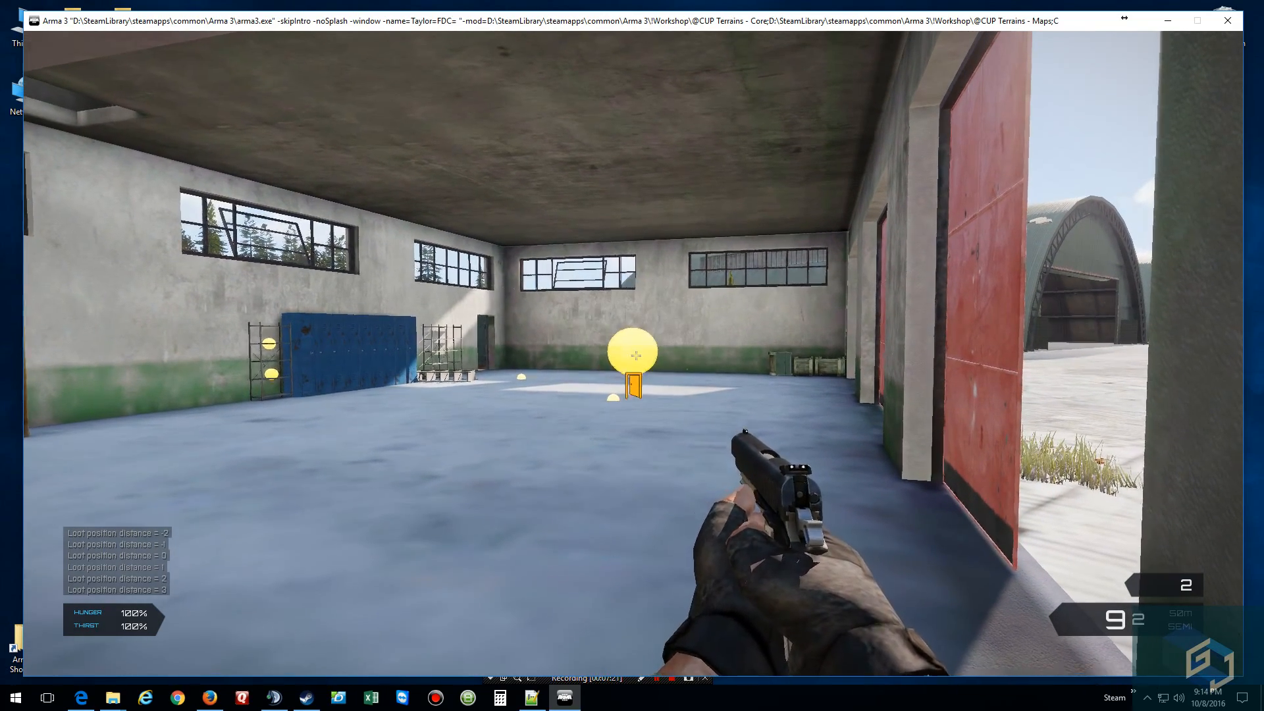
# Step: Lower the marker's distance to the surface to -0.2 and aim it at an upper shelf along the side room's wall
pyautogui.press('s')
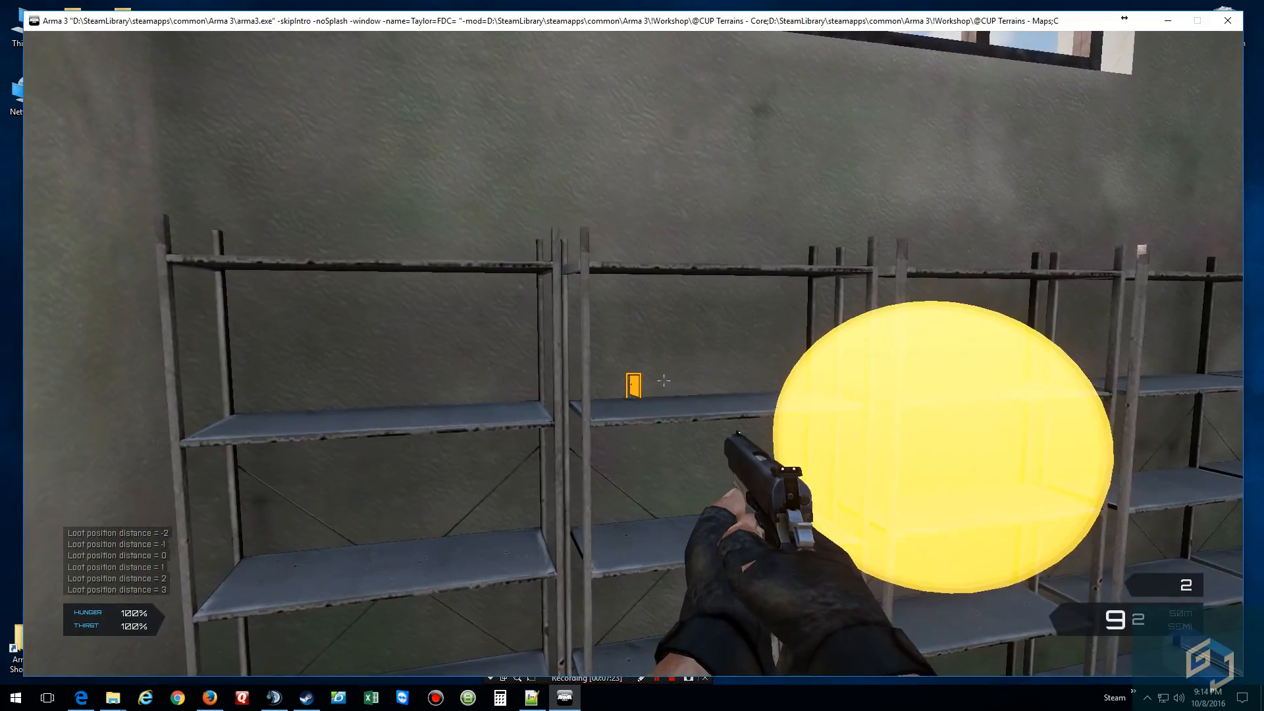
pyautogui.press('w')
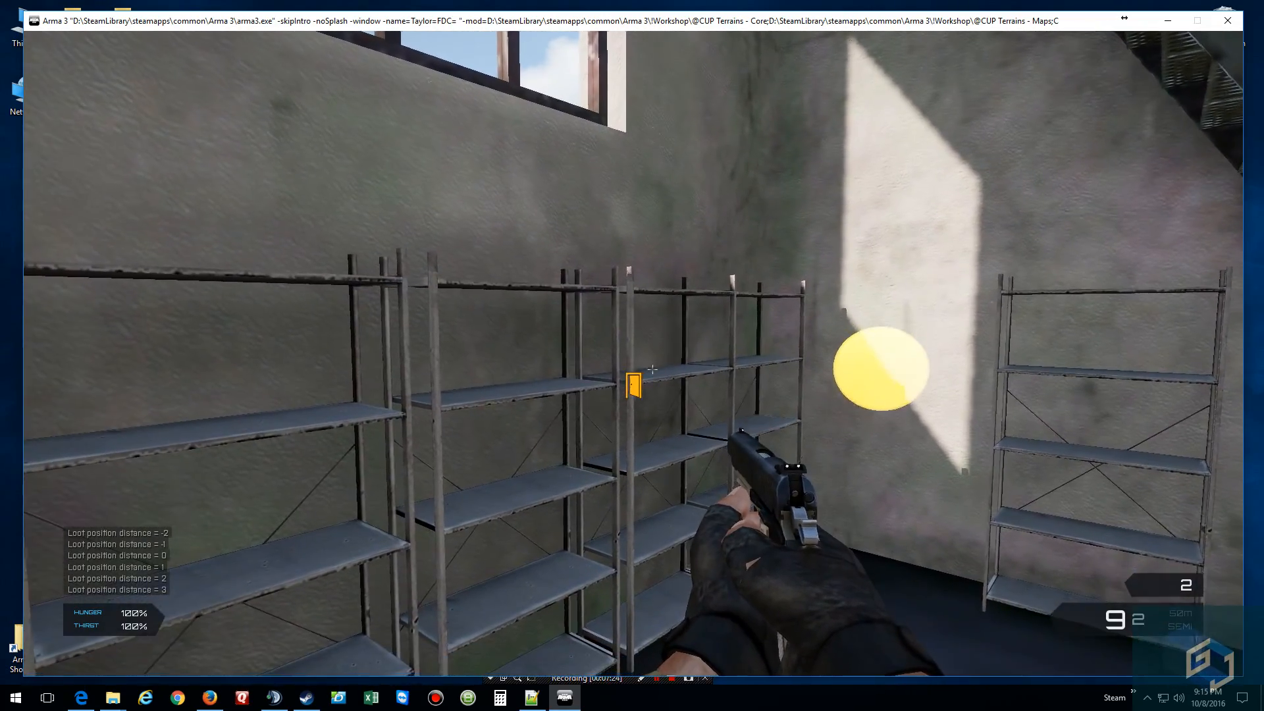
pyautogui.press('s')
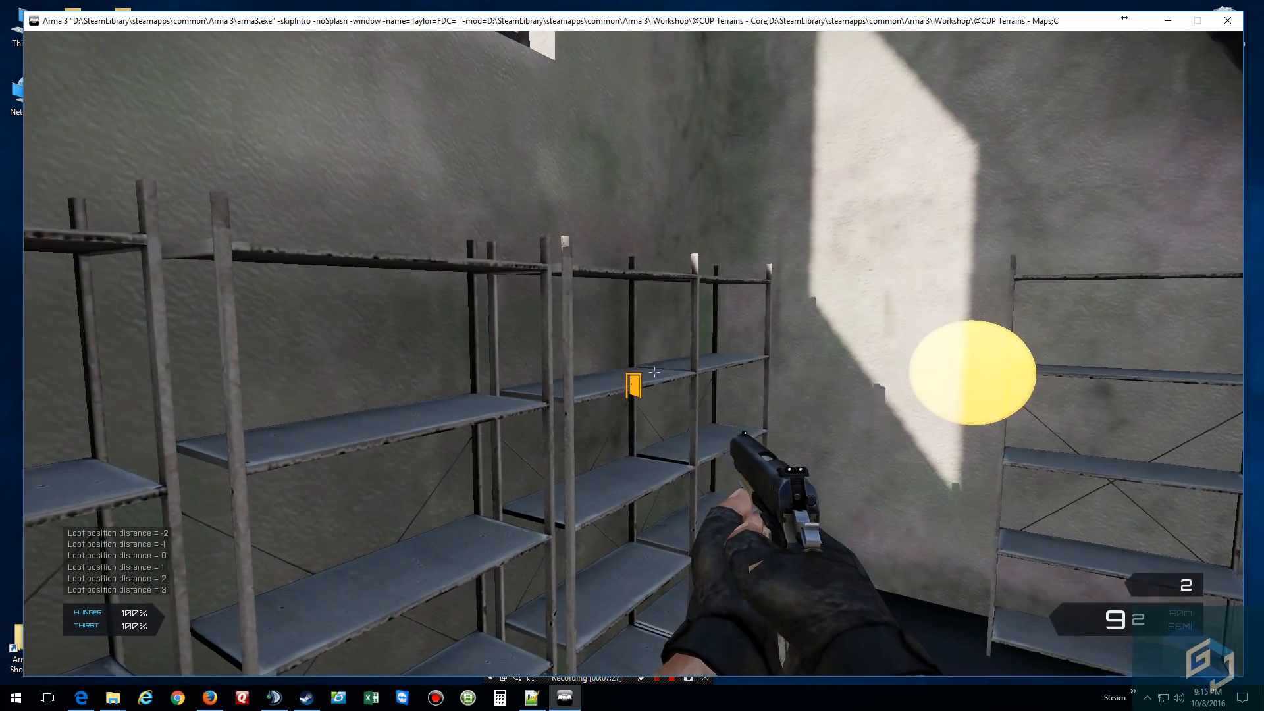
pyautogui.press('s')
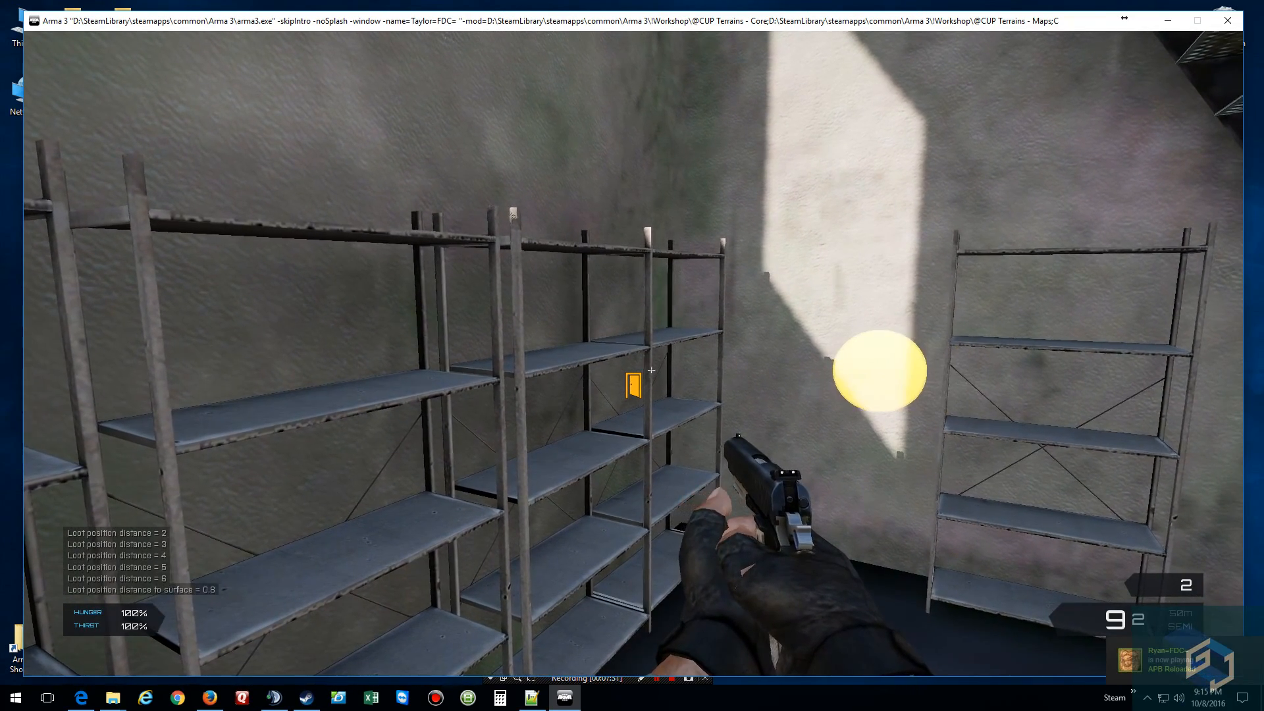
pyautogui.press('w')
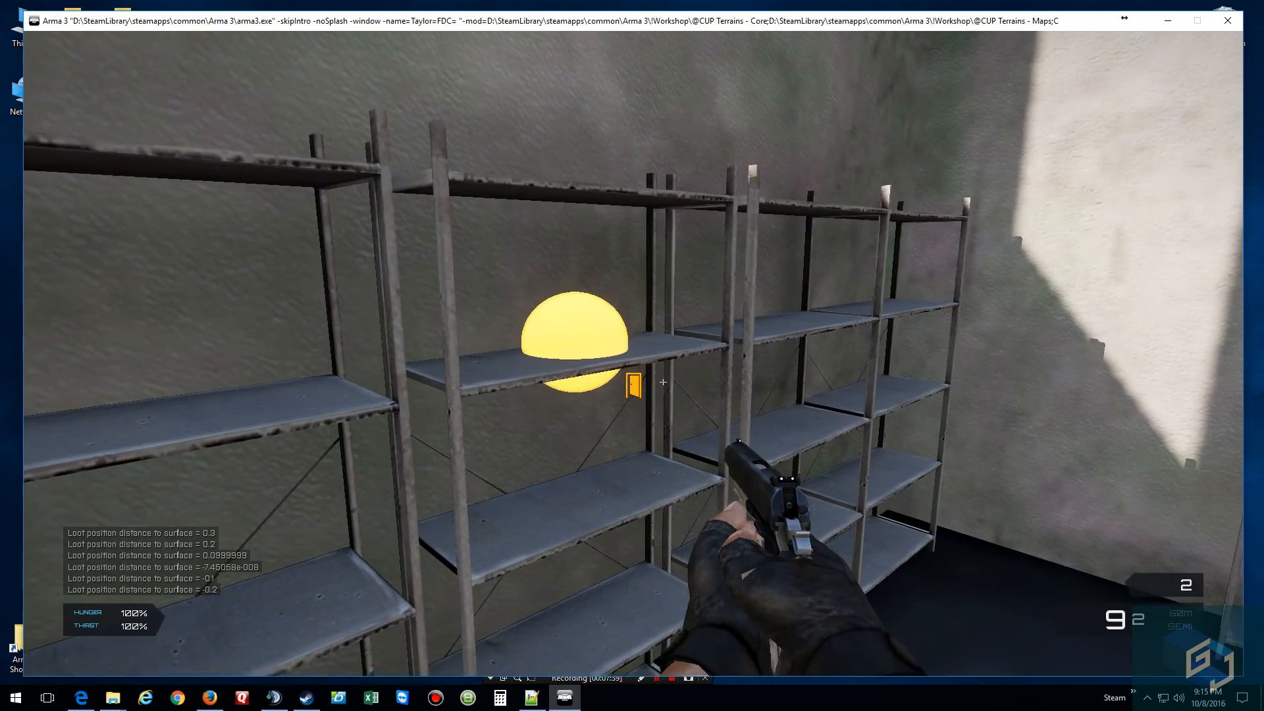
# Step: Create four loot positions in the side room, on the upper wall shelf, the rack beside the stairs and the lower wall shelves
pyautogui.press('s')
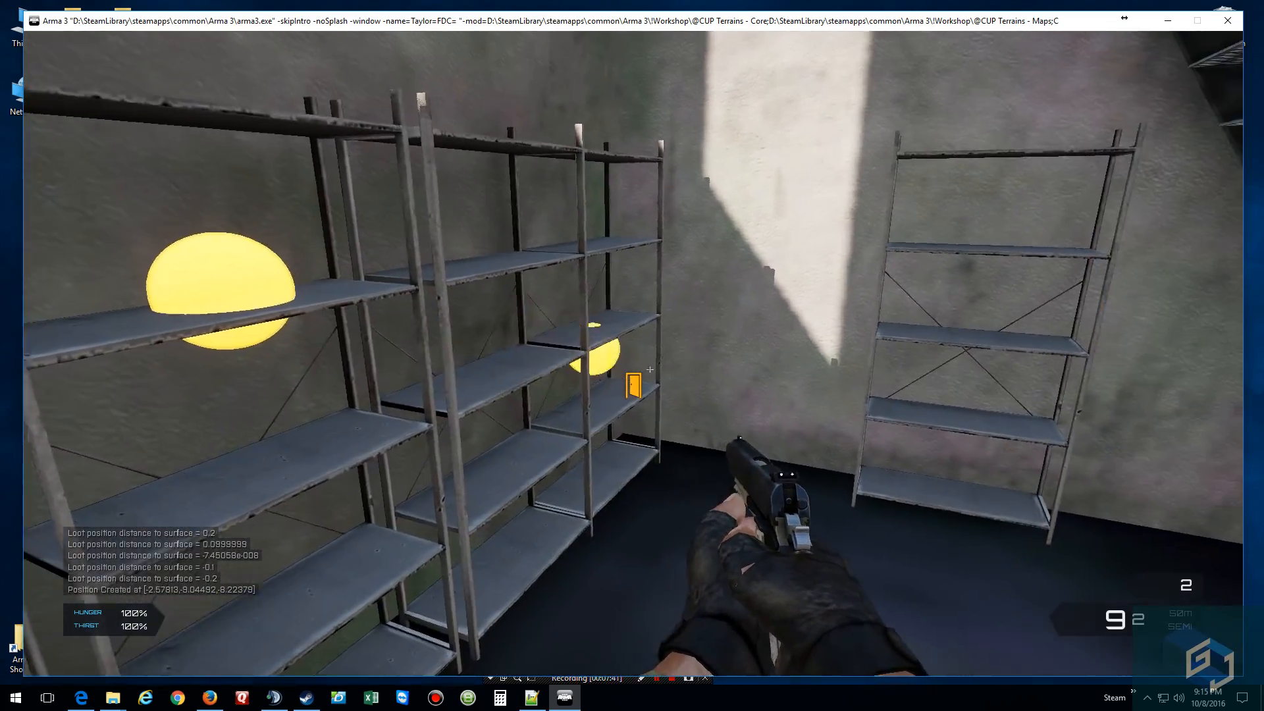
pyautogui.press('w')
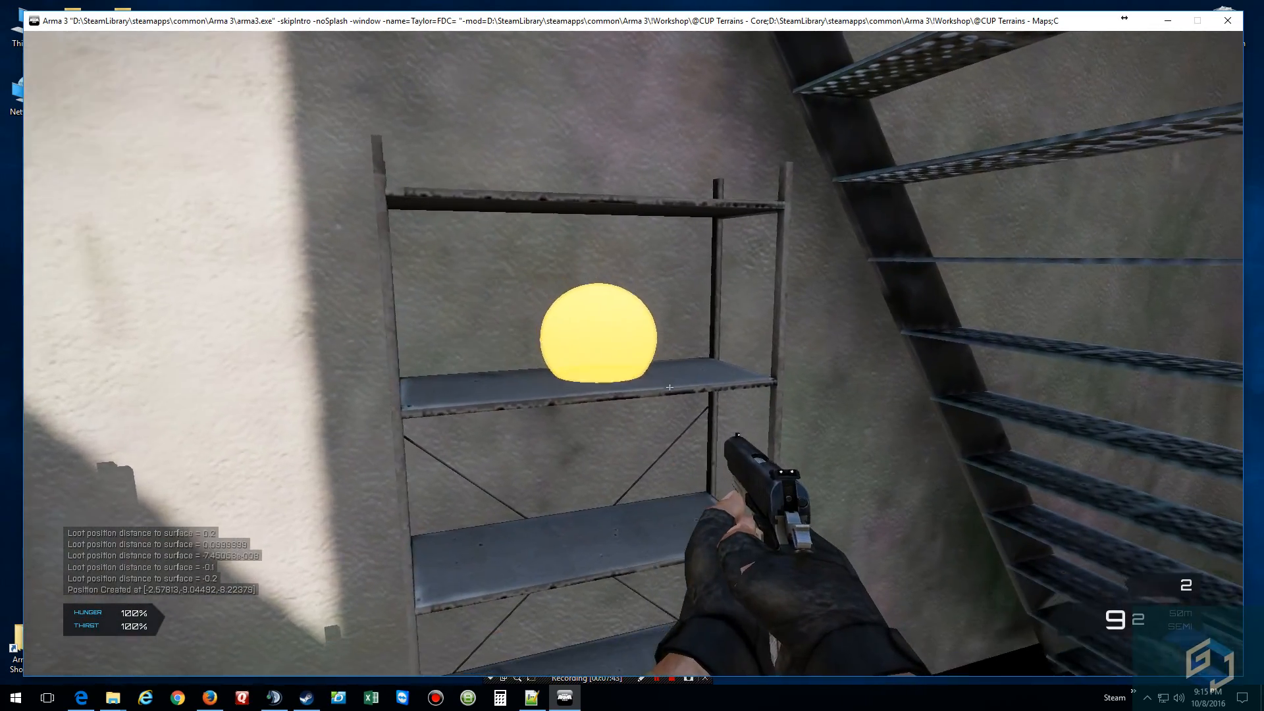
pyautogui.press('w')
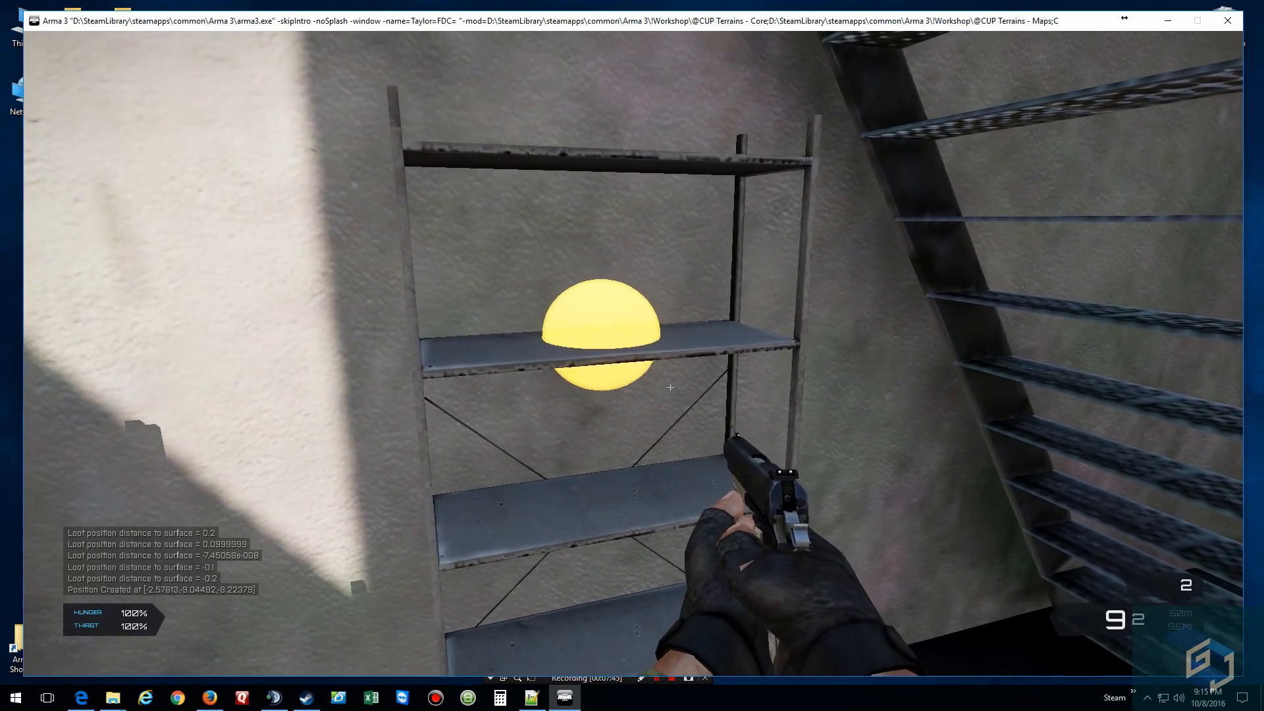
pyautogui.press('w')
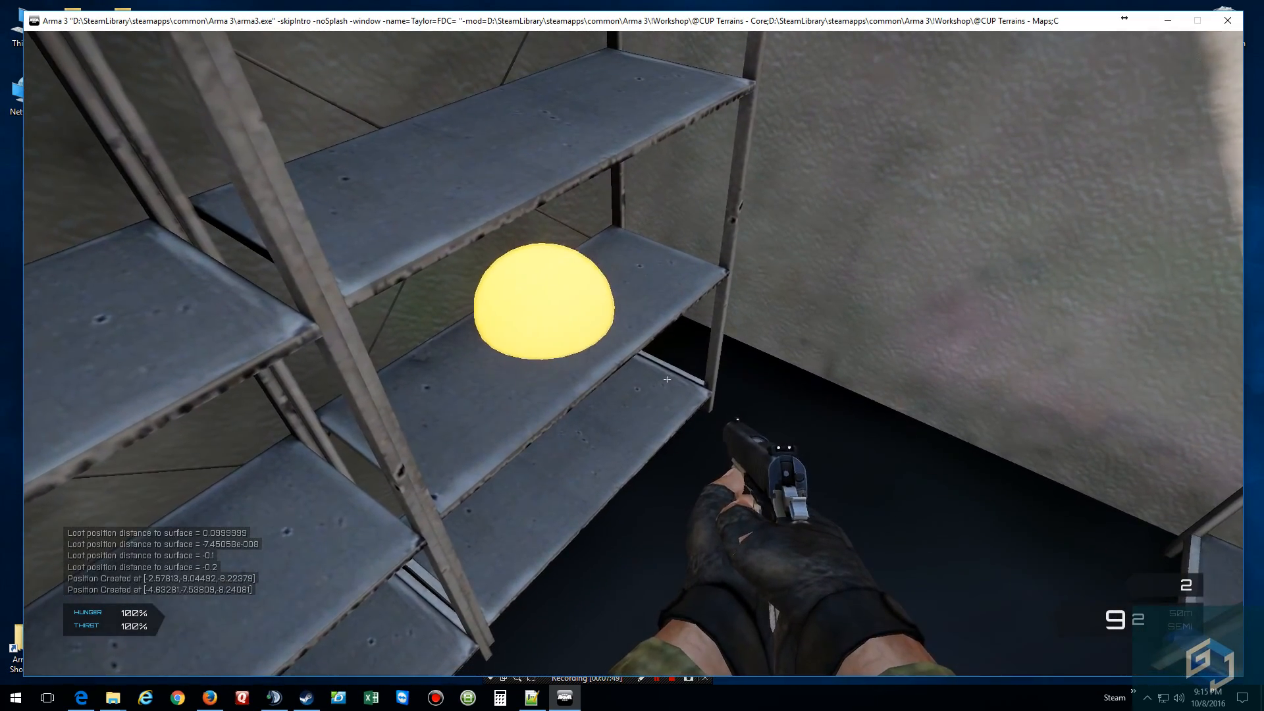
pyautogui.press('w')
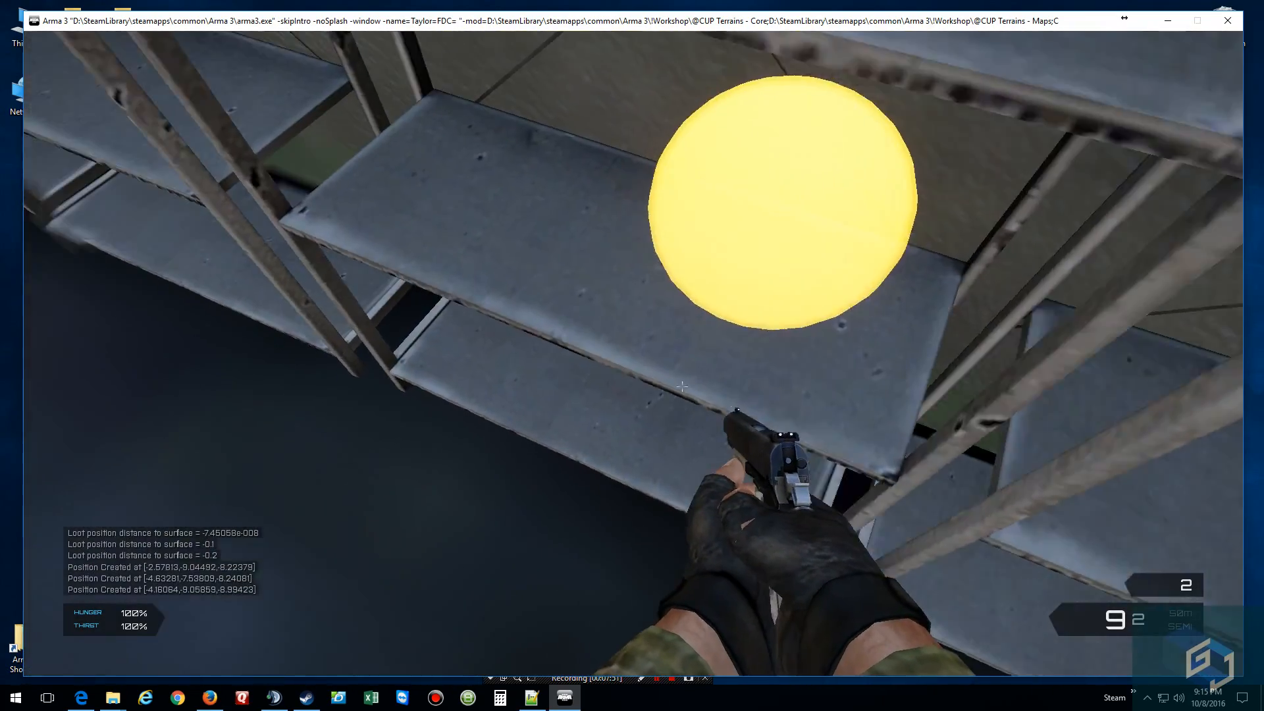
pyautogui.press('s')
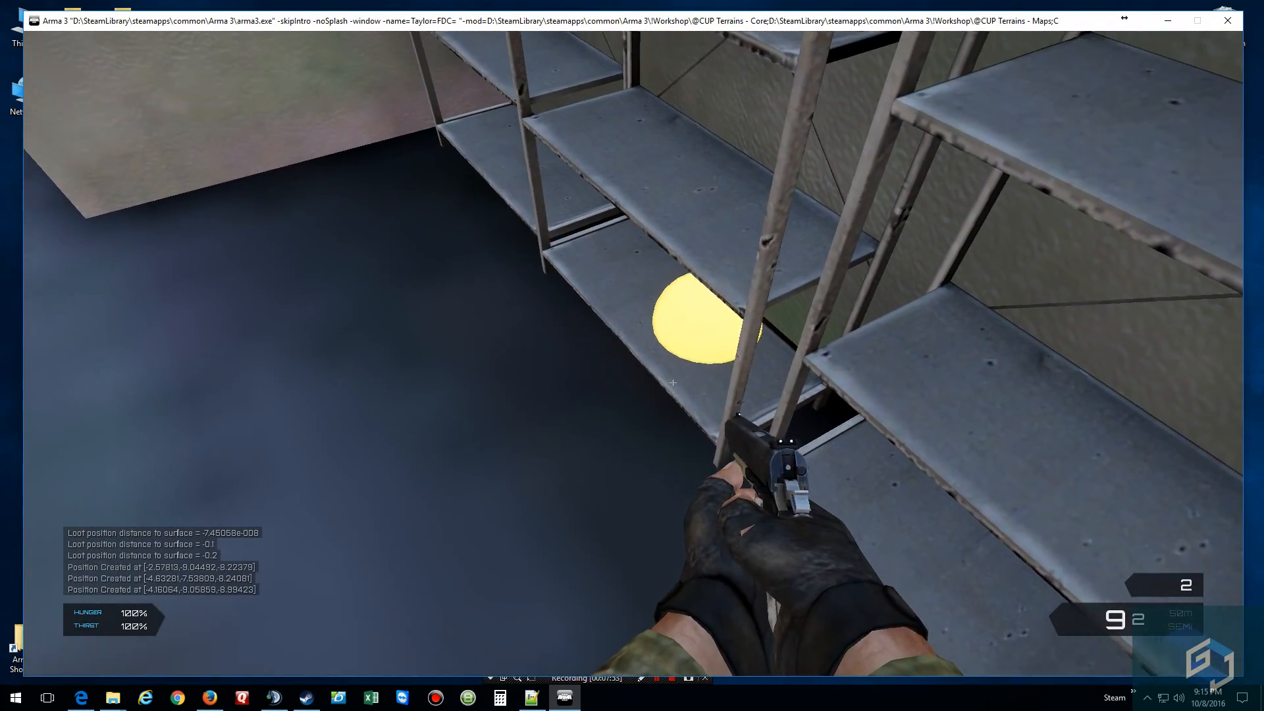
pyautogui.press('space')
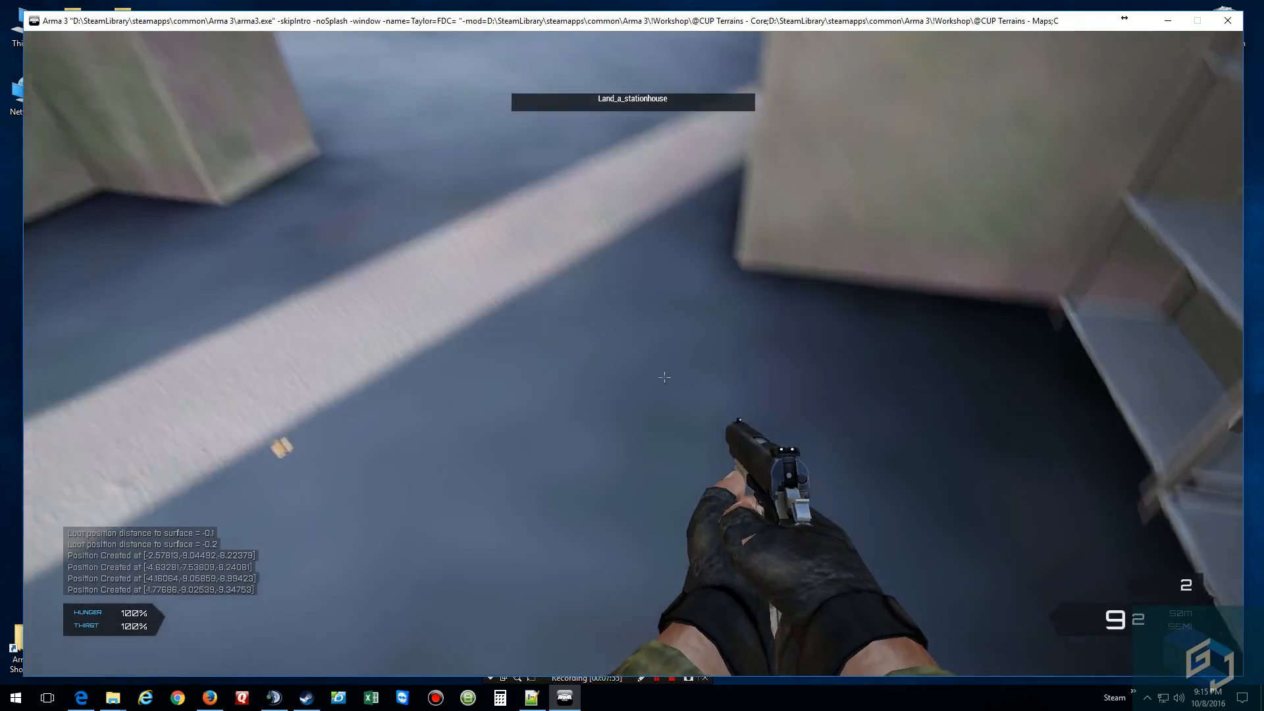
# Step: Return to the station house's main hall, generate the building's remaining loot positions automatically and look over the new markers
pyautogui.press('w')
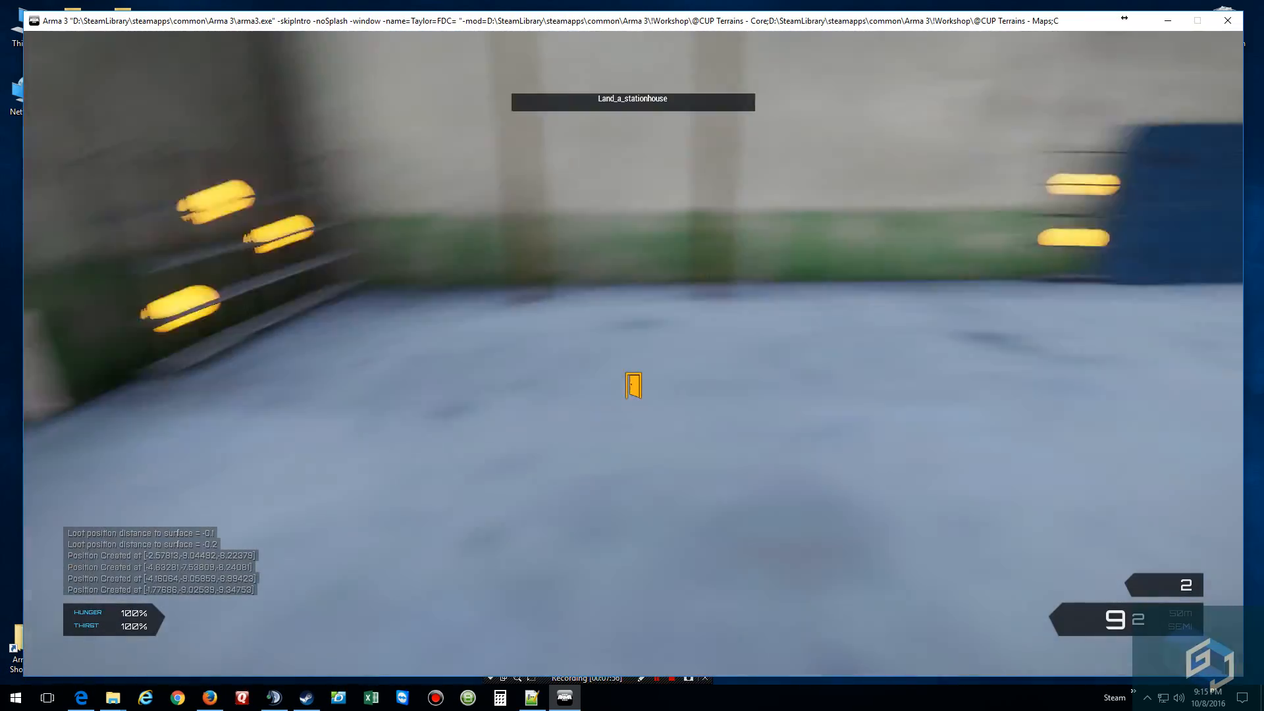
pyautogui.press('s')
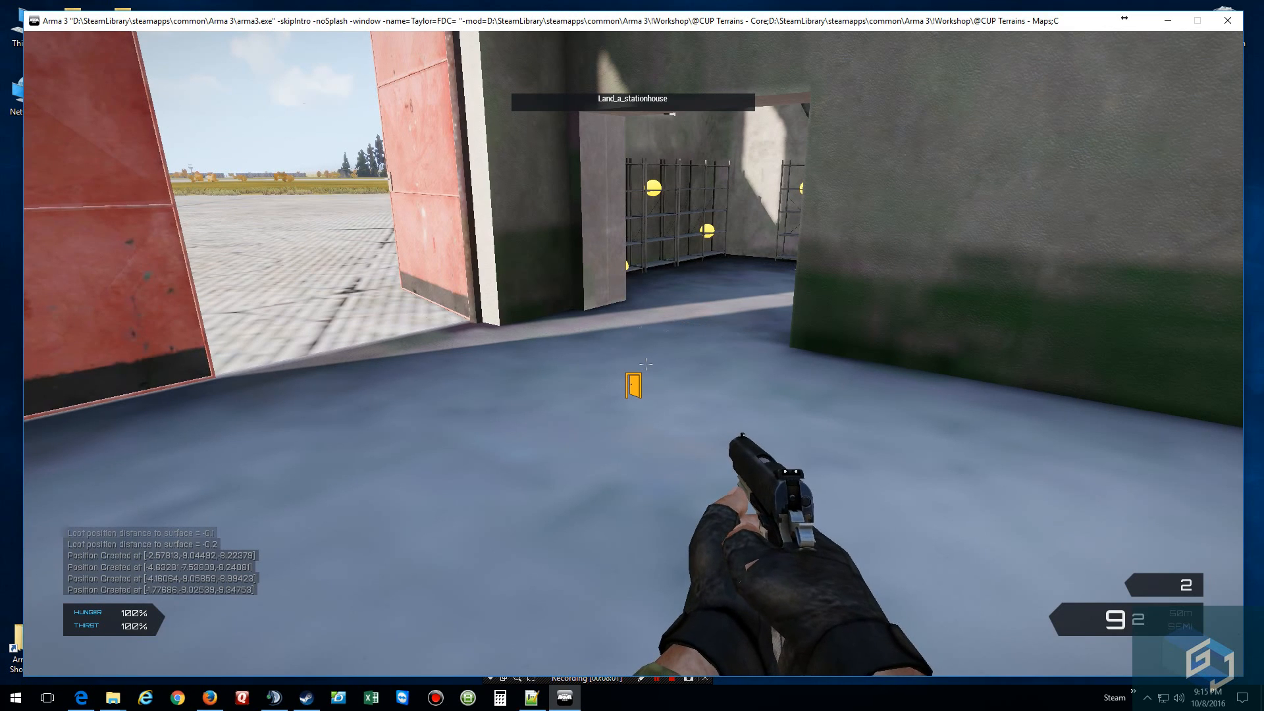
pyautogui.press('space')
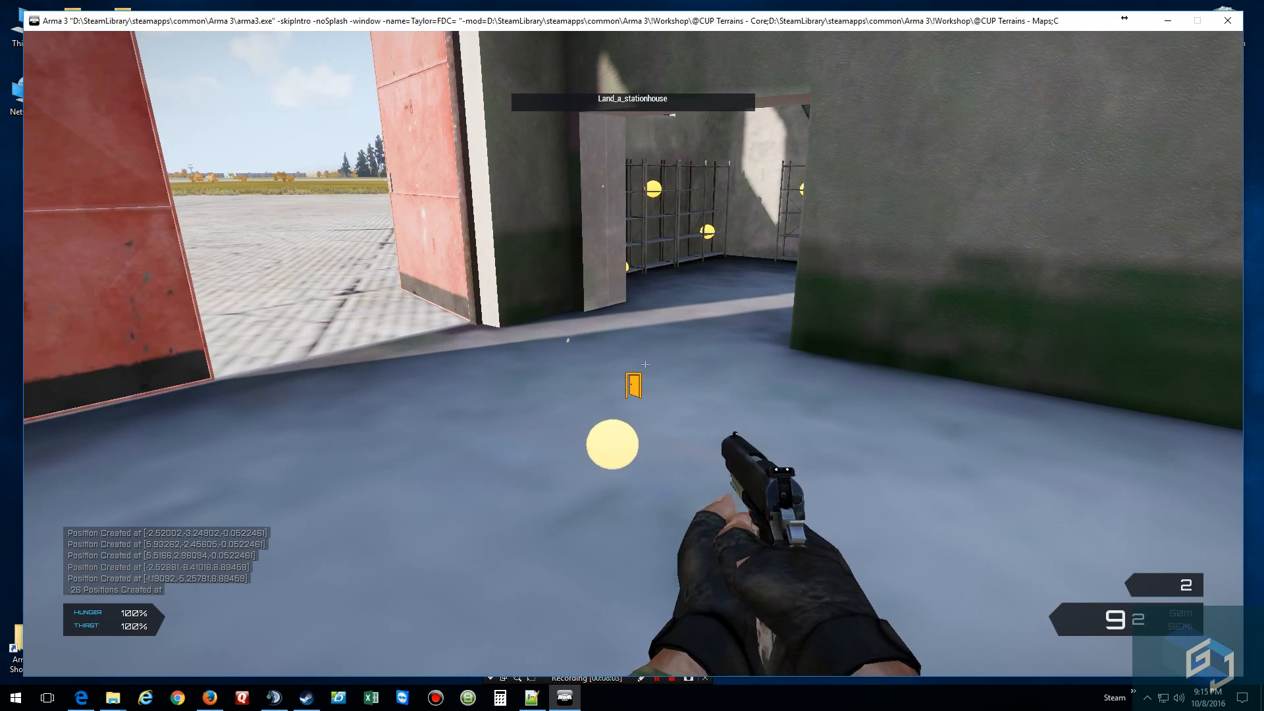
pyautogui.press('w')
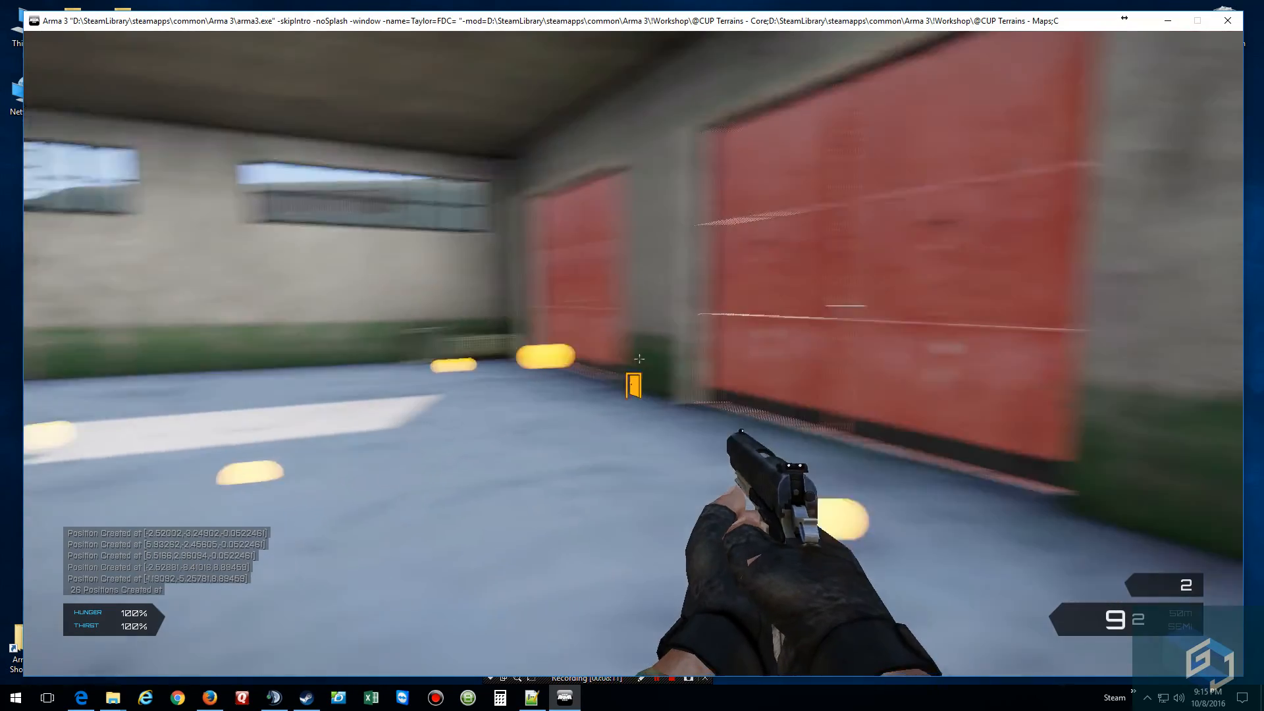
pyautogui.press('space')
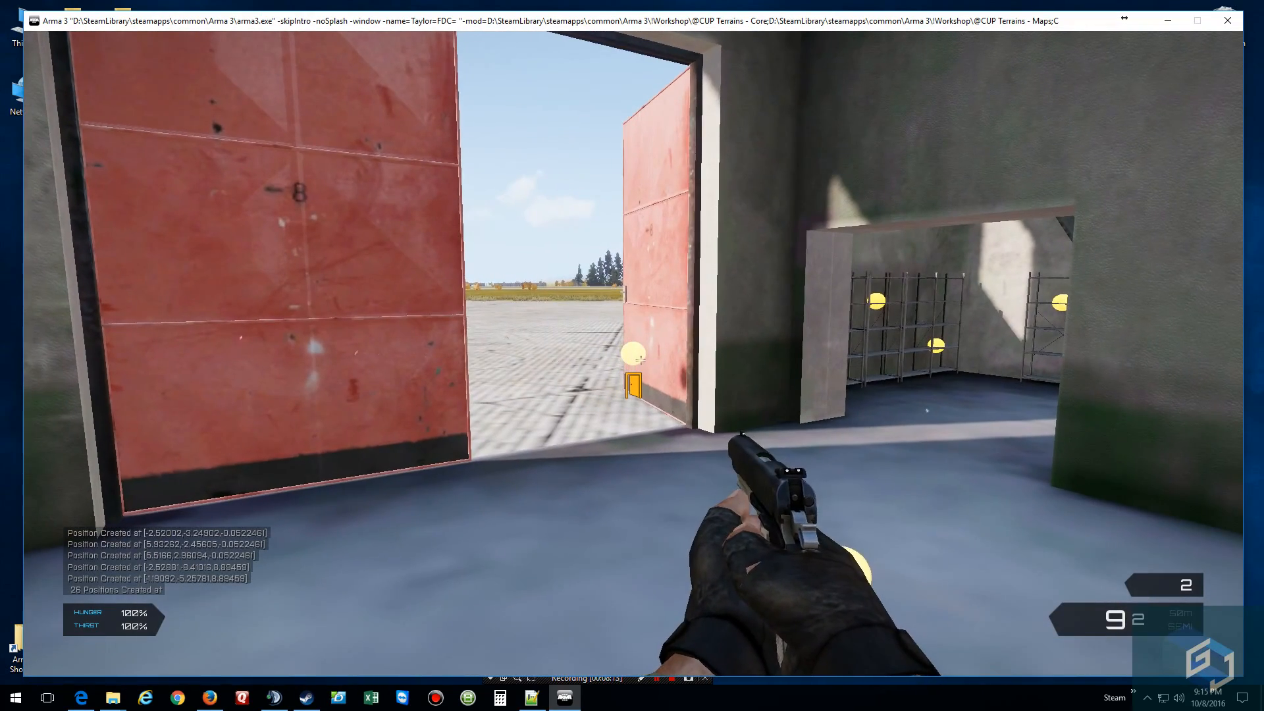
# Step: Export the station house as an Industrial loot class, allow writing to lootpositions.hpp, and return to the scenario editor
pyautogui.press('4')
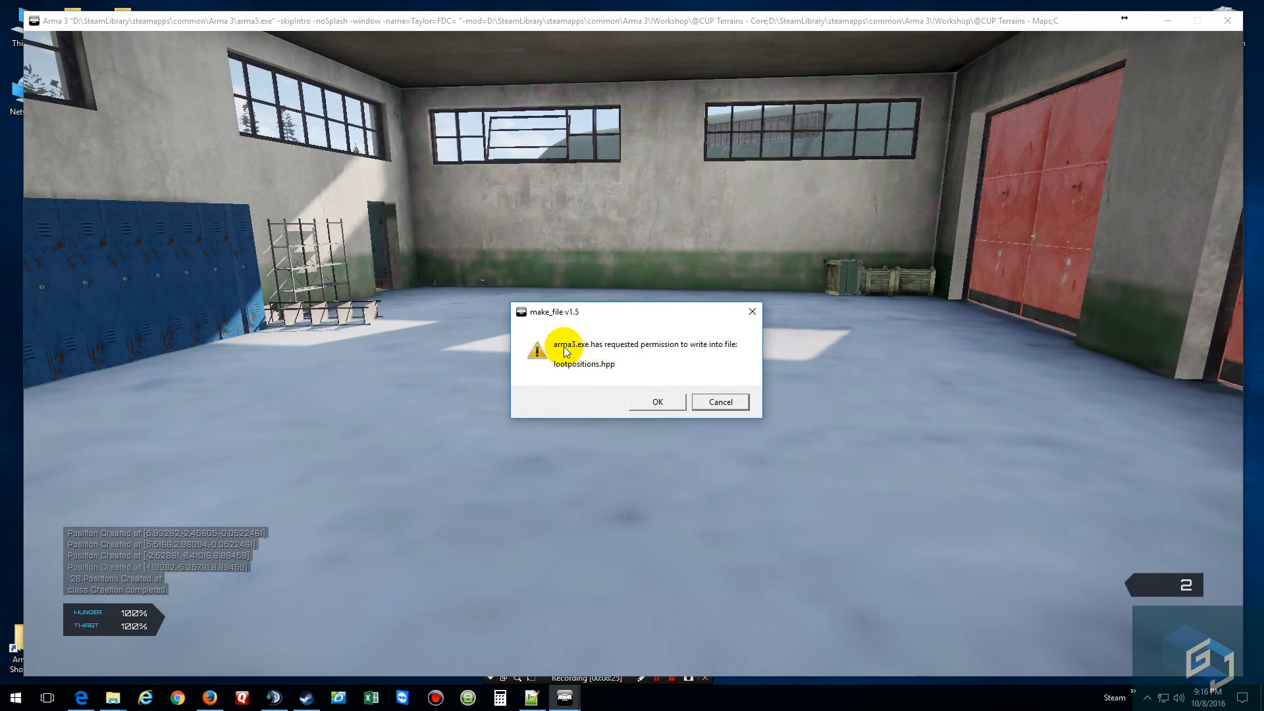
pyautogui.click(670, 401)
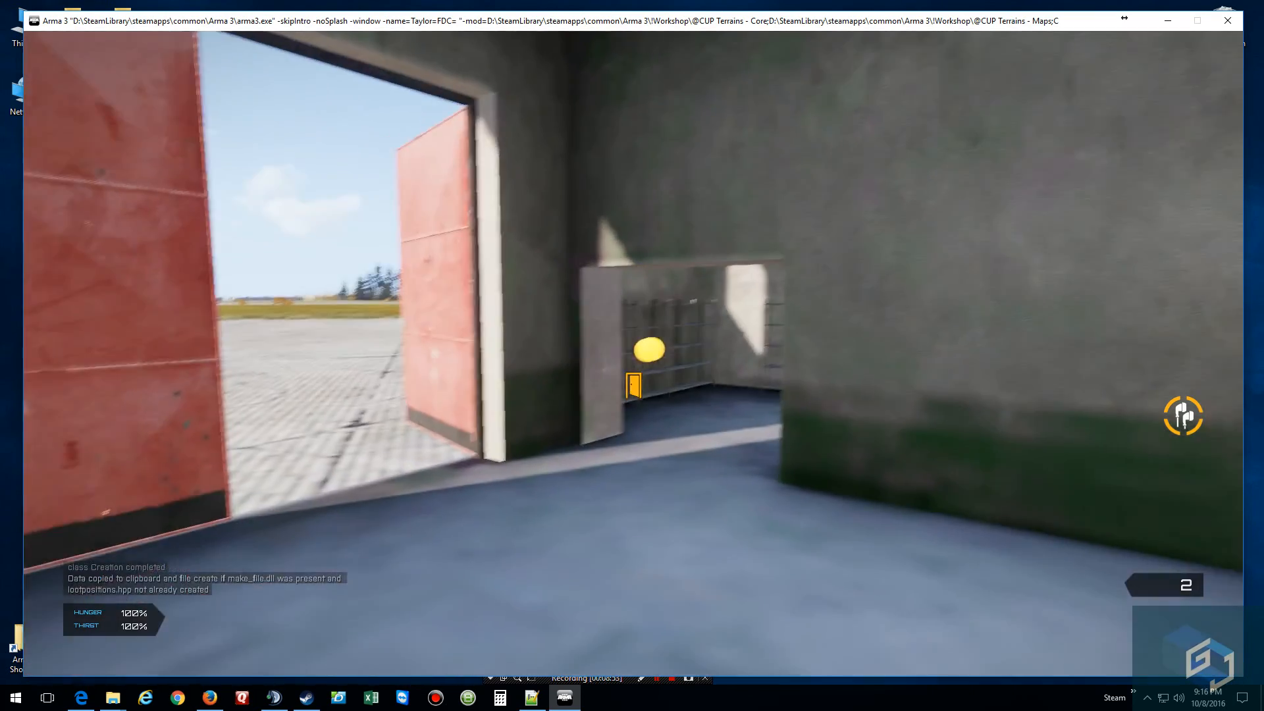
pyautogui.press('Escape')
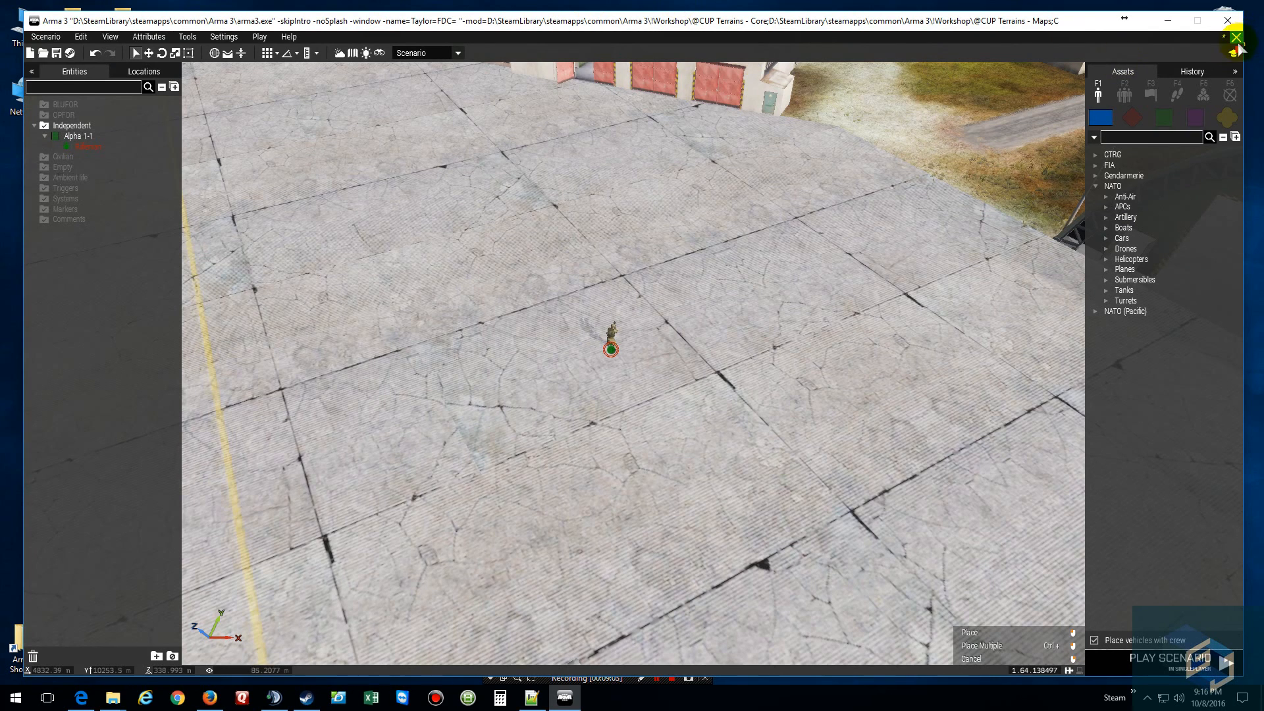
# Step: Switch to Notepad++, discard the missing config.cpp from the editor, and paste the copied loot class data into a new document
pyautogui.click(1165, 20)
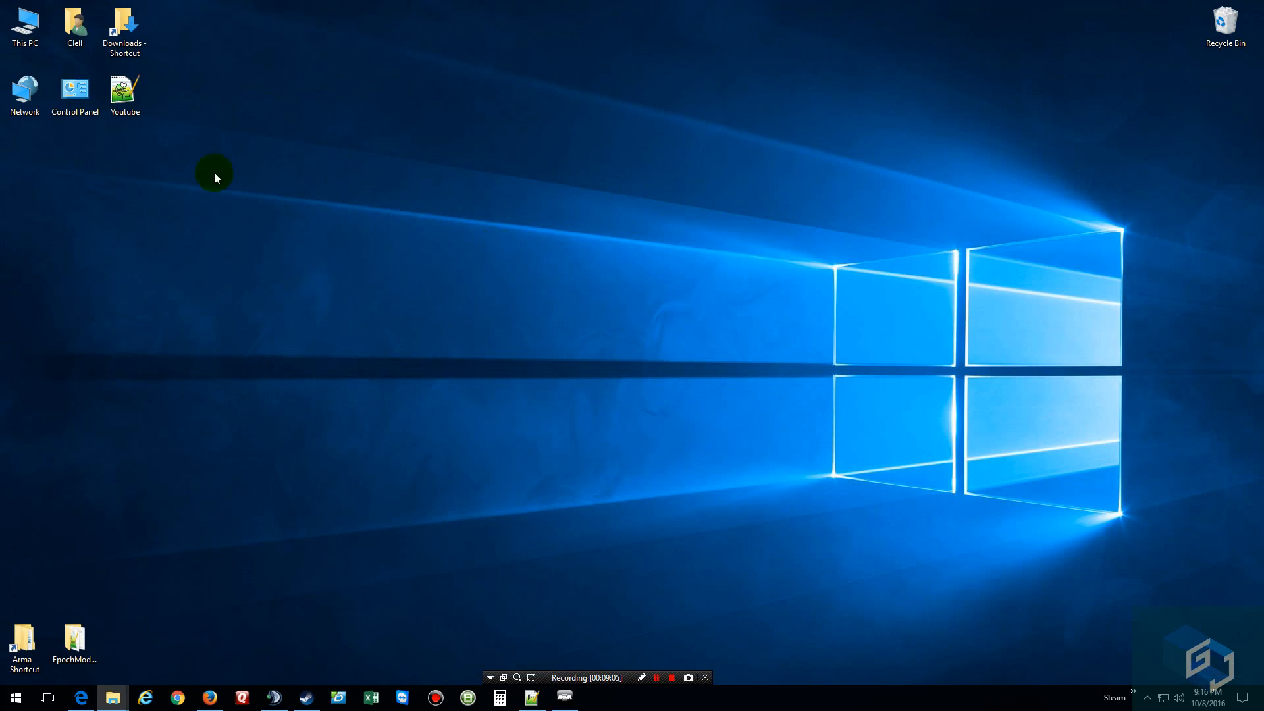
pyautogui.doubleClick(123, 92)
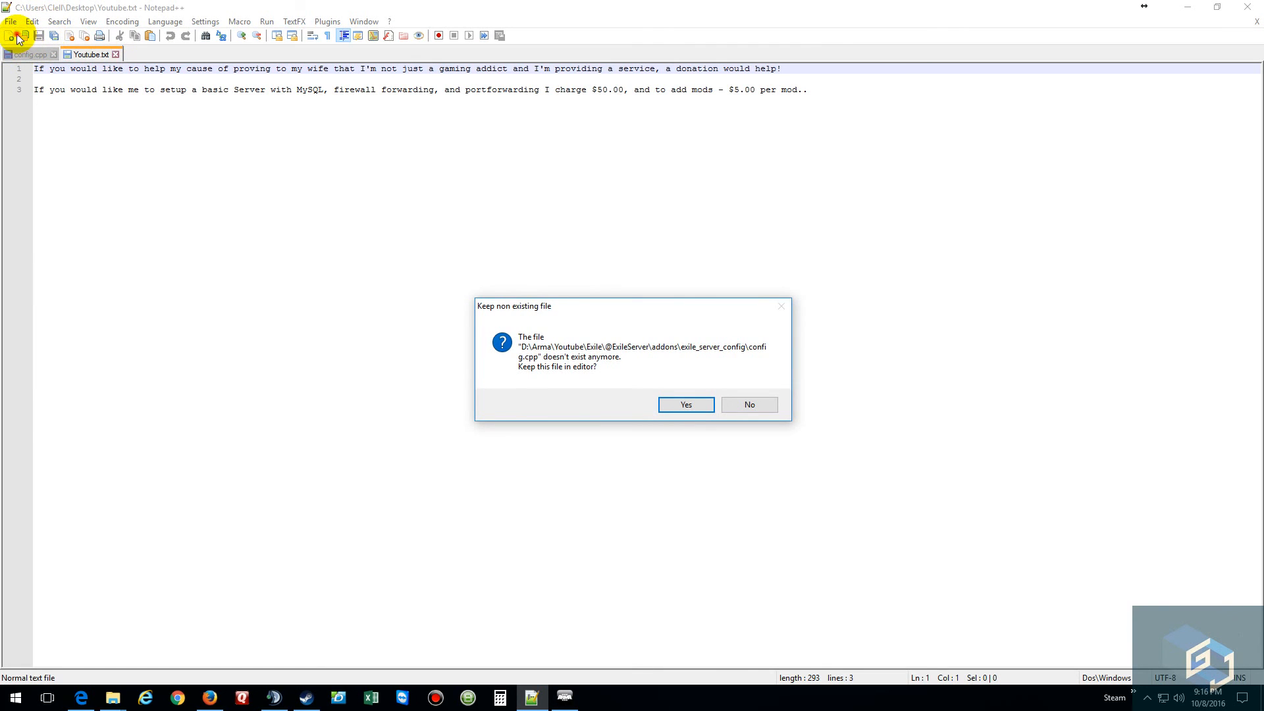
pyautogui.click(737, 404)
pyautogui.click(16, 37)
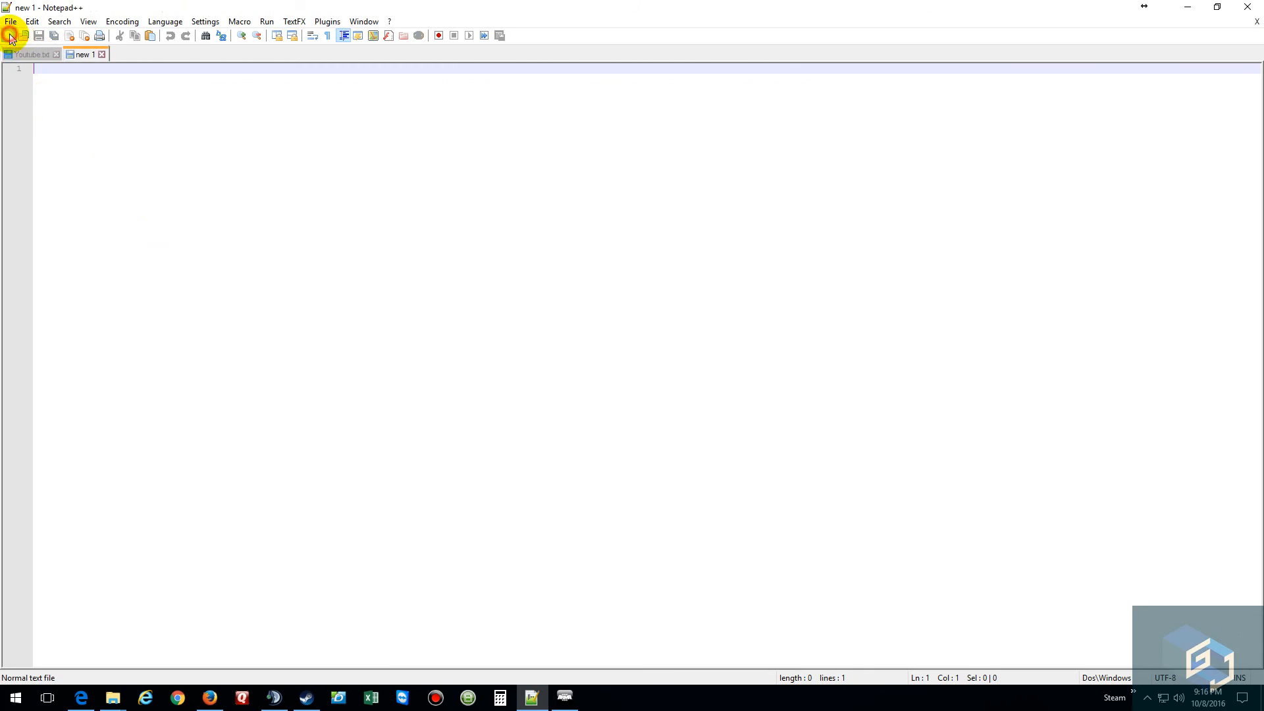
pyautogui.hotkey('ctrl', 'v')
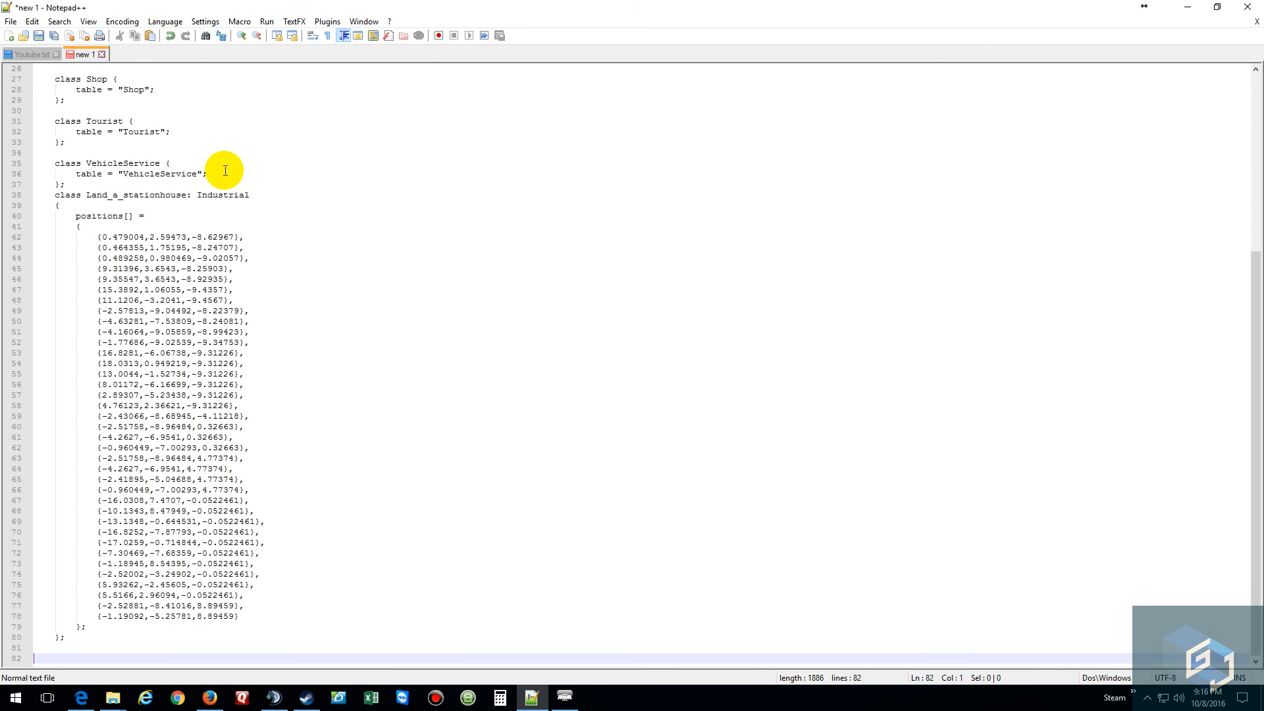
# Step: Review the pasted loot classes and save the document to the Desktop as new 1 in normal text format
pyautogui.scroll(8, 227, 175)
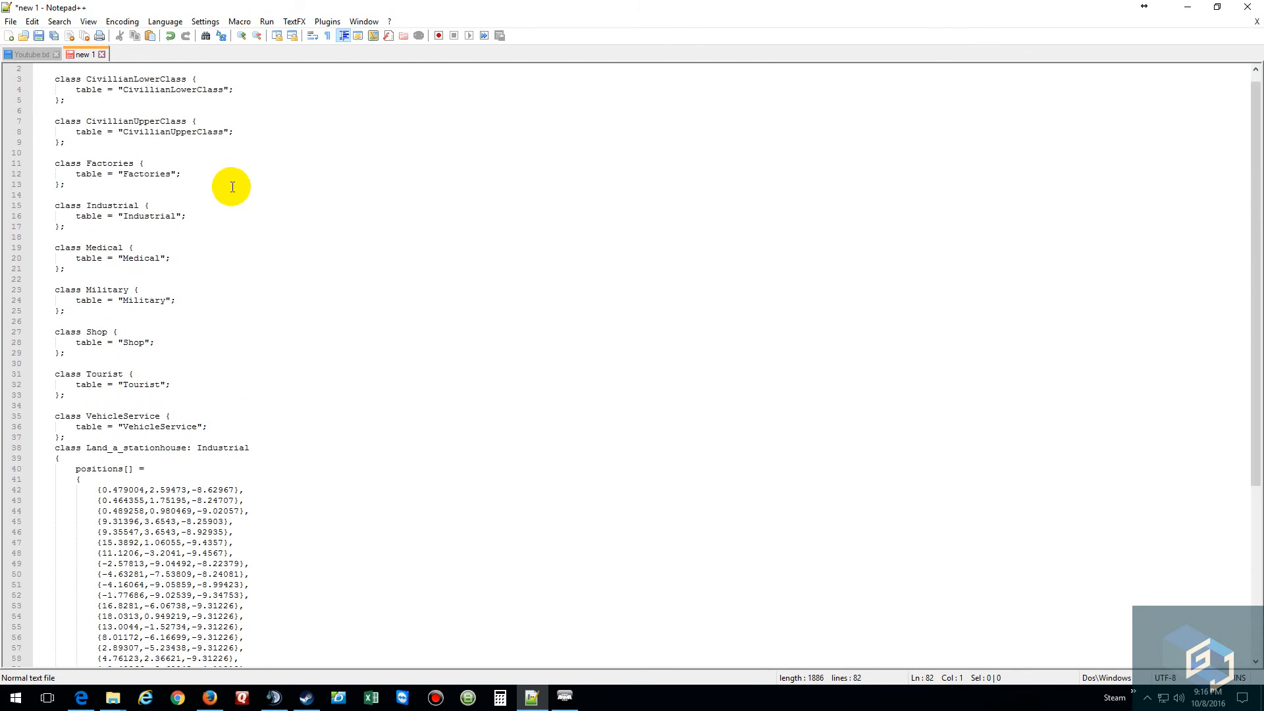
pyautogui.scroll(-5, 232, 187)
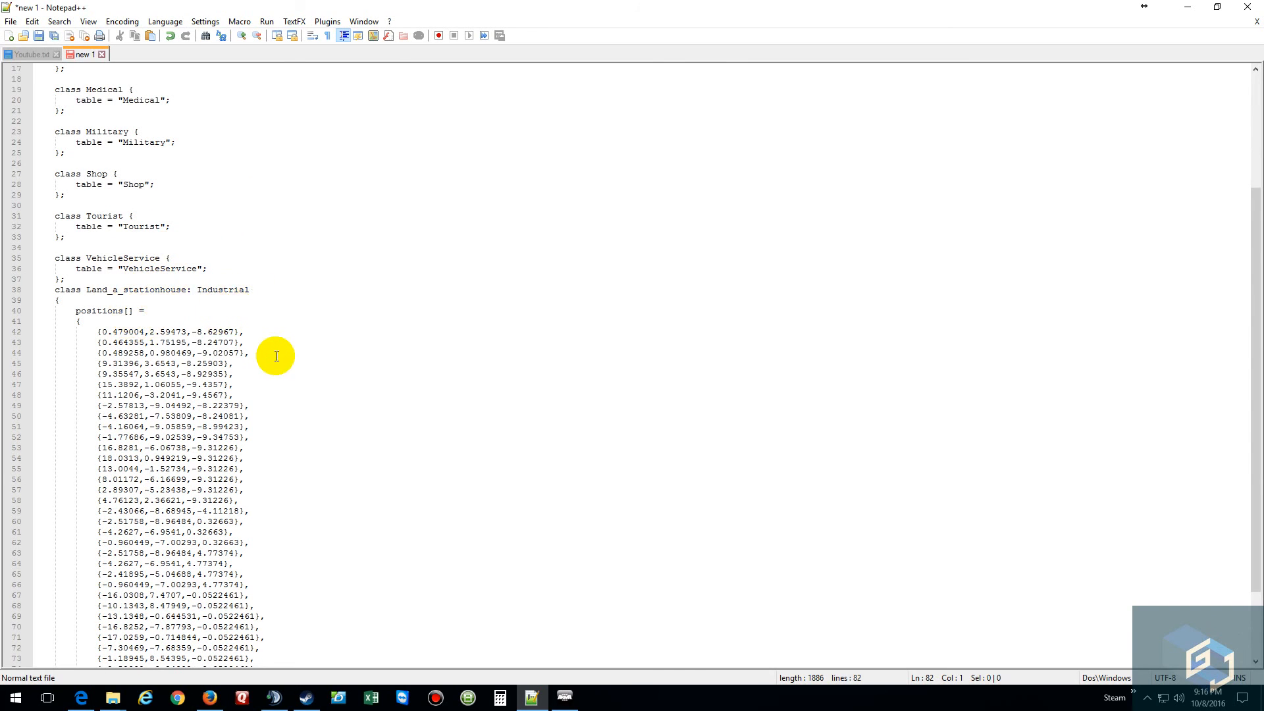
pyautogui.scroll(-3, 294, 357)
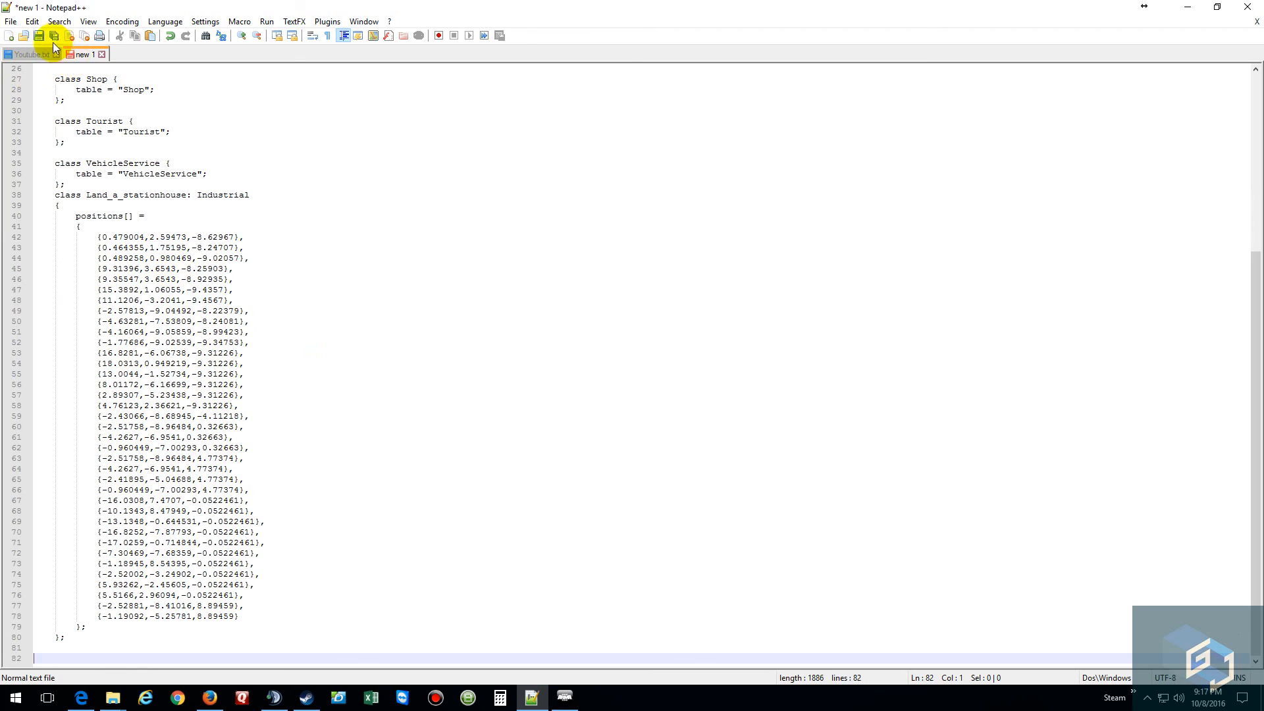
pyautogui.click(12, 22)
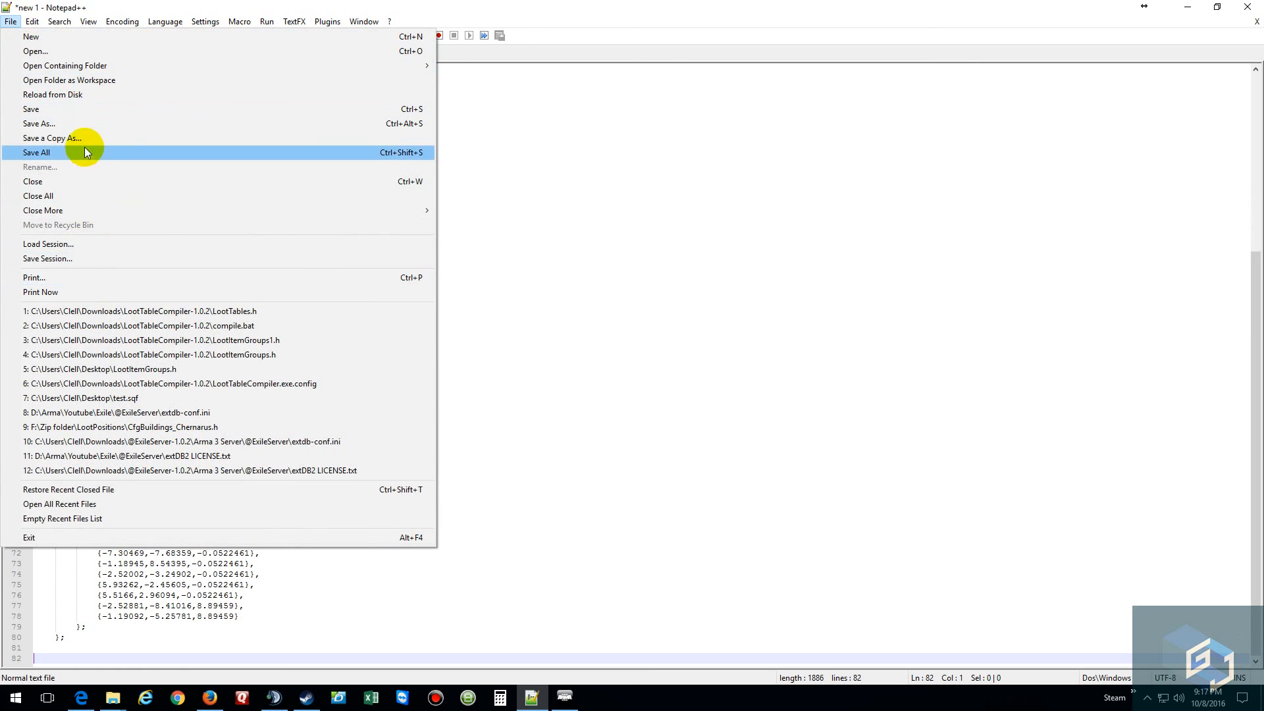
pyautogui.click(62, 125)
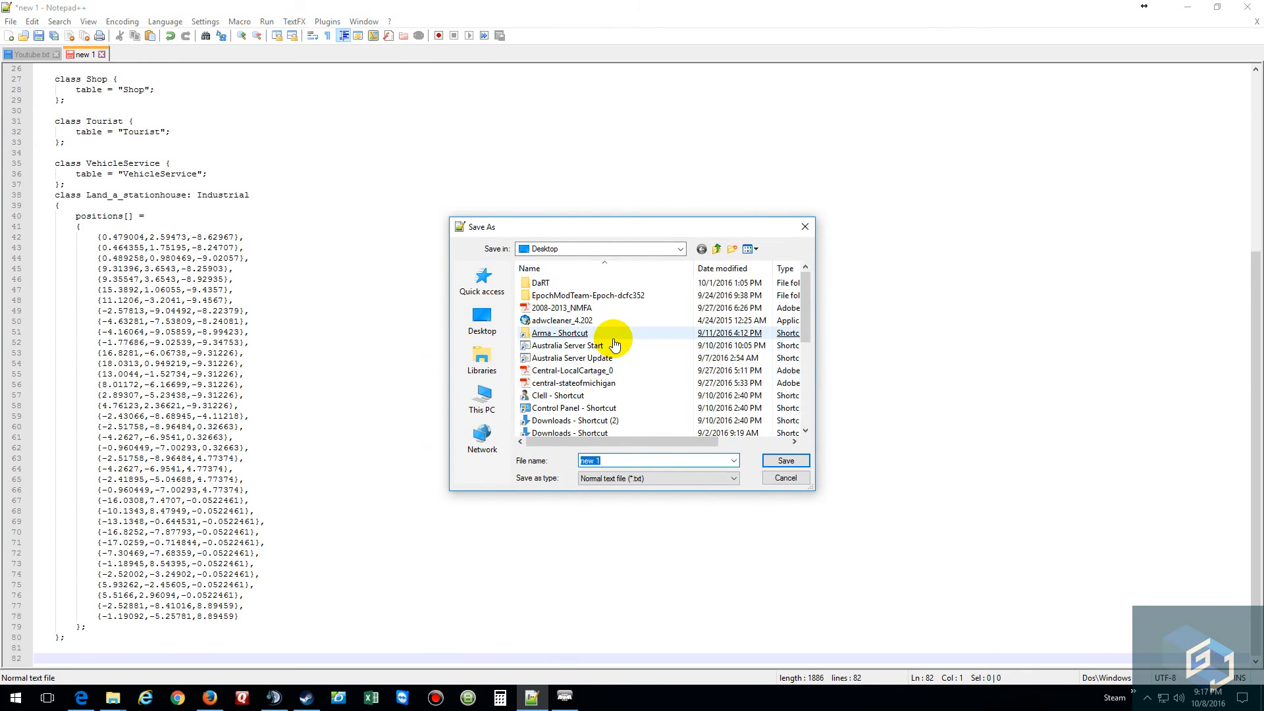
pyautogui.scroll(-5, 614, 344)
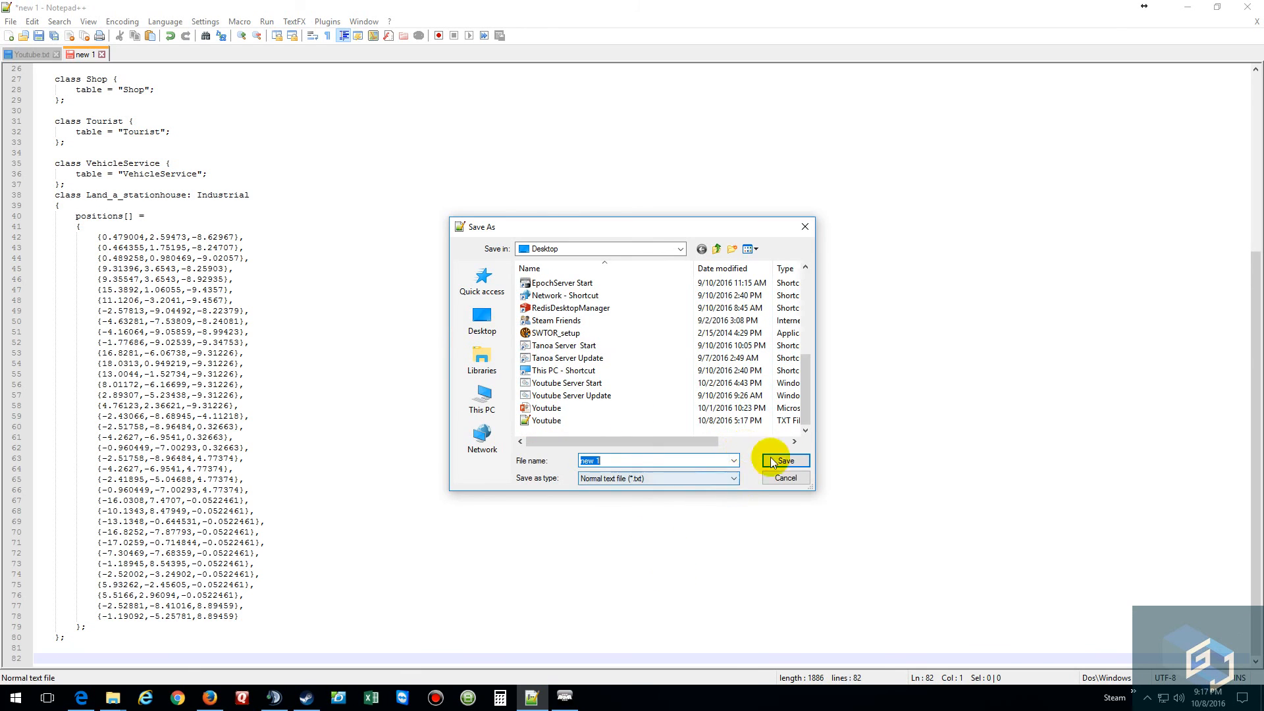
pyautogui.click(804, 462)
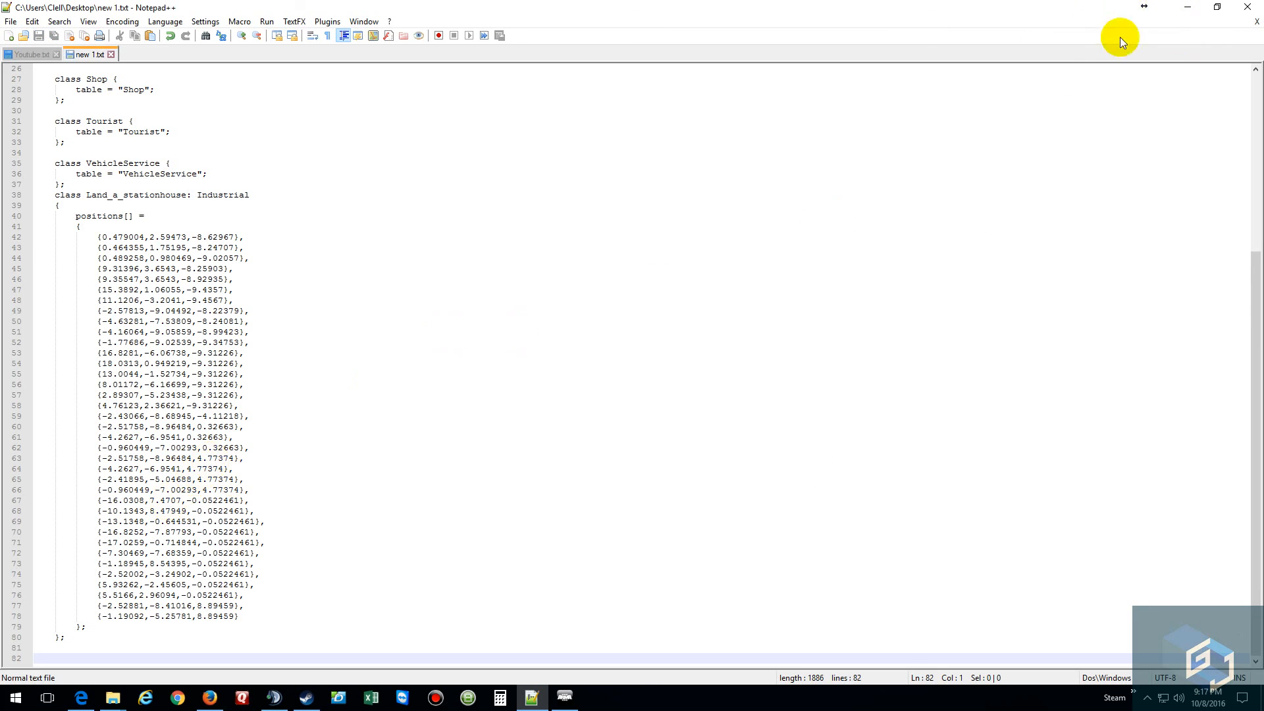
# Step: Switch to File Explorer, look over the Downloads folder and bring up the LootTableCompiler-1.0.2 folder
pyautogui.click(1190, 8)
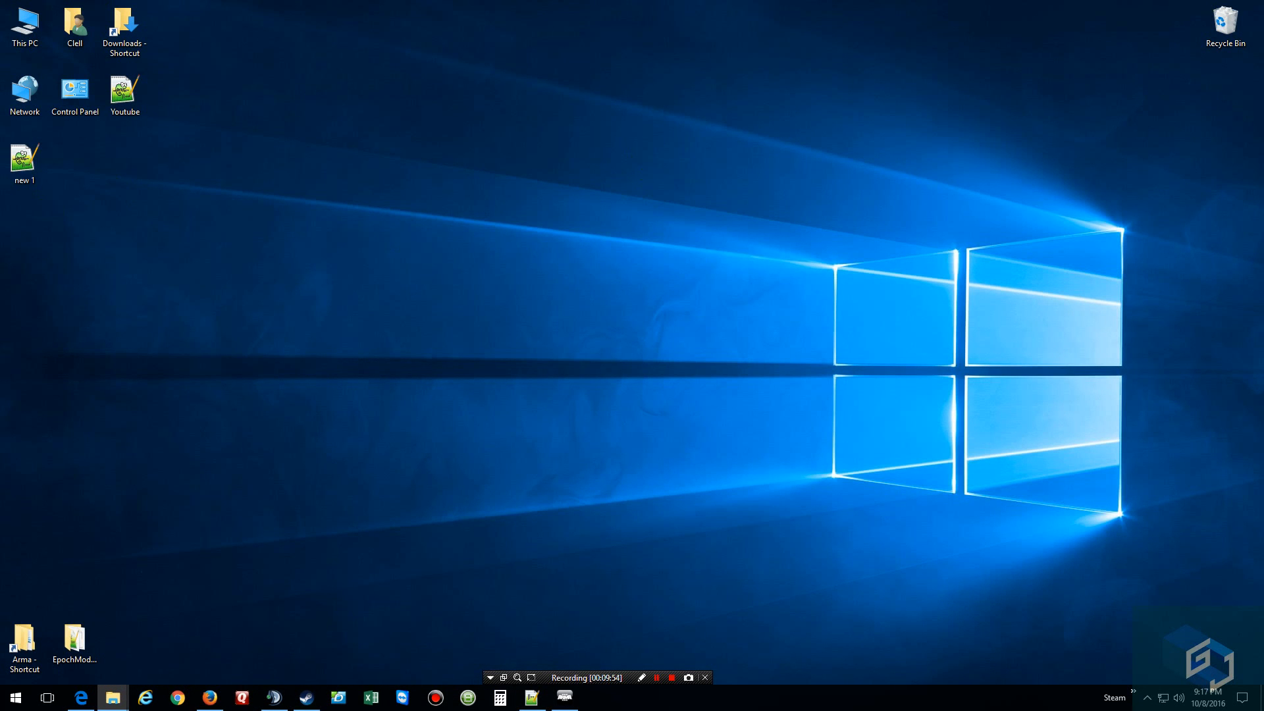
pyautogui.moveTo(236, 112); pyautogui.dragTo(775, 183)
pyautogui.click(124, 33)
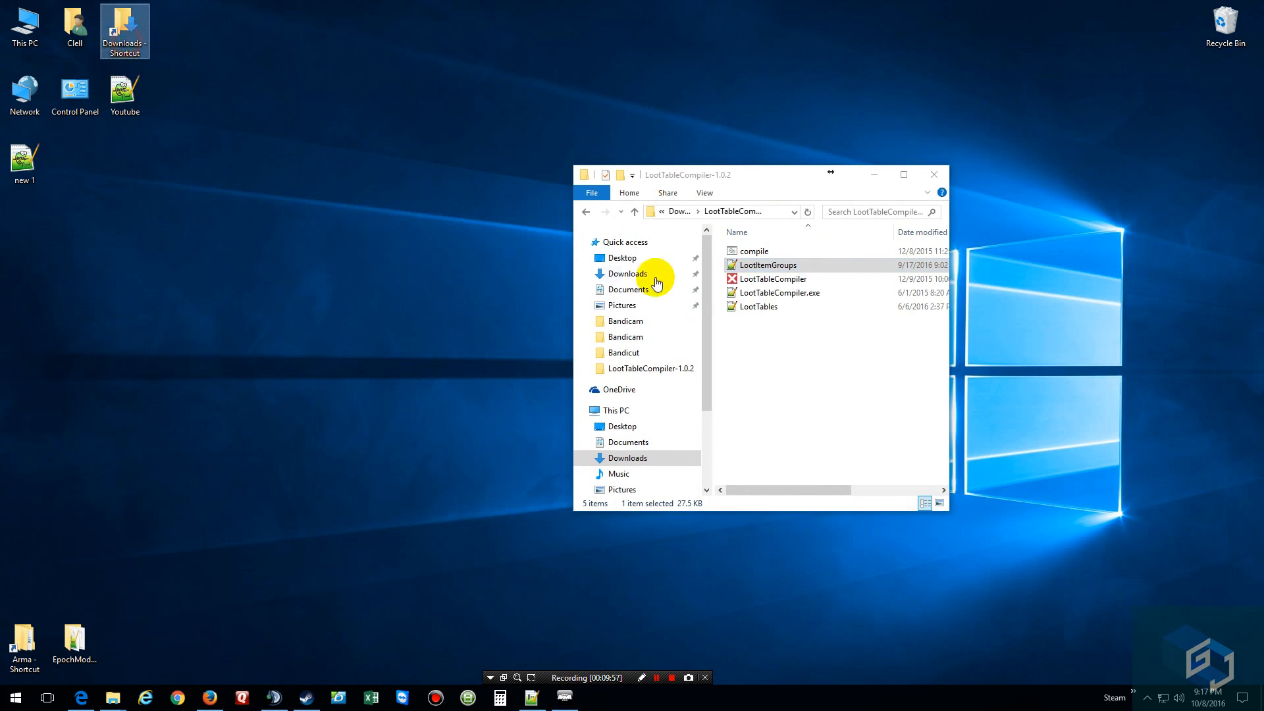
pyautogui.press('Return')
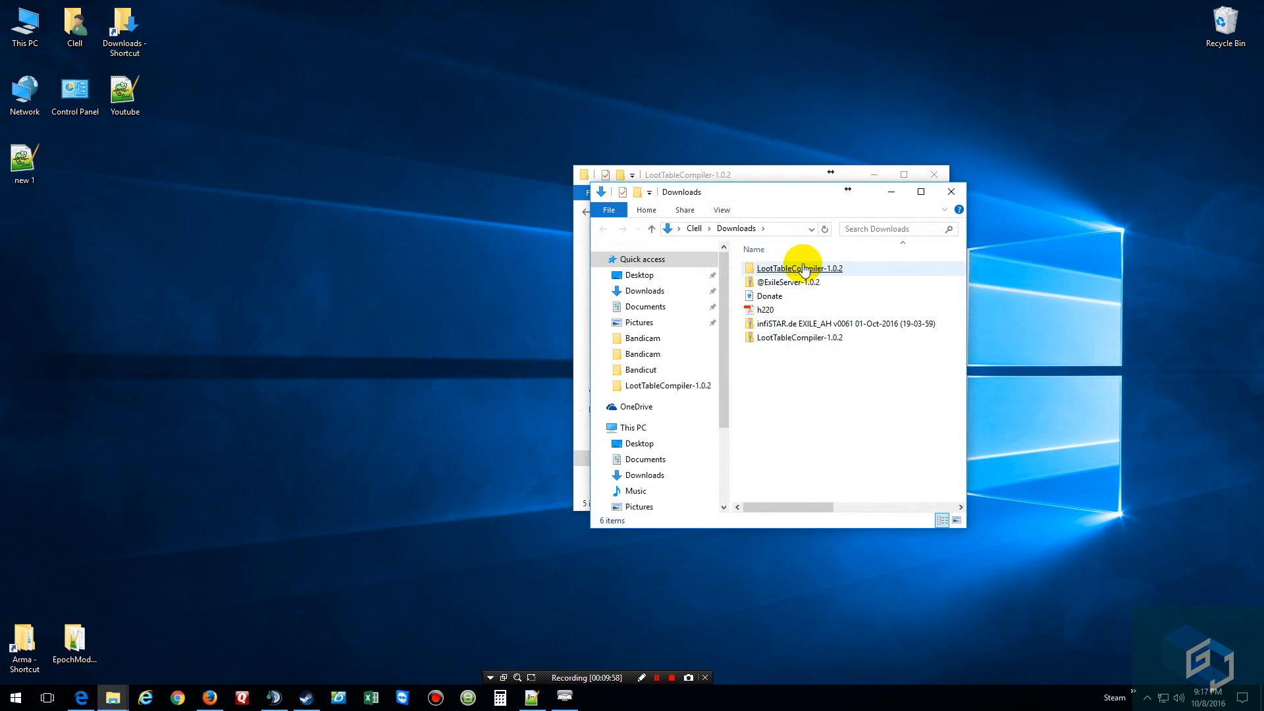
pyautogui.click(796, 339)
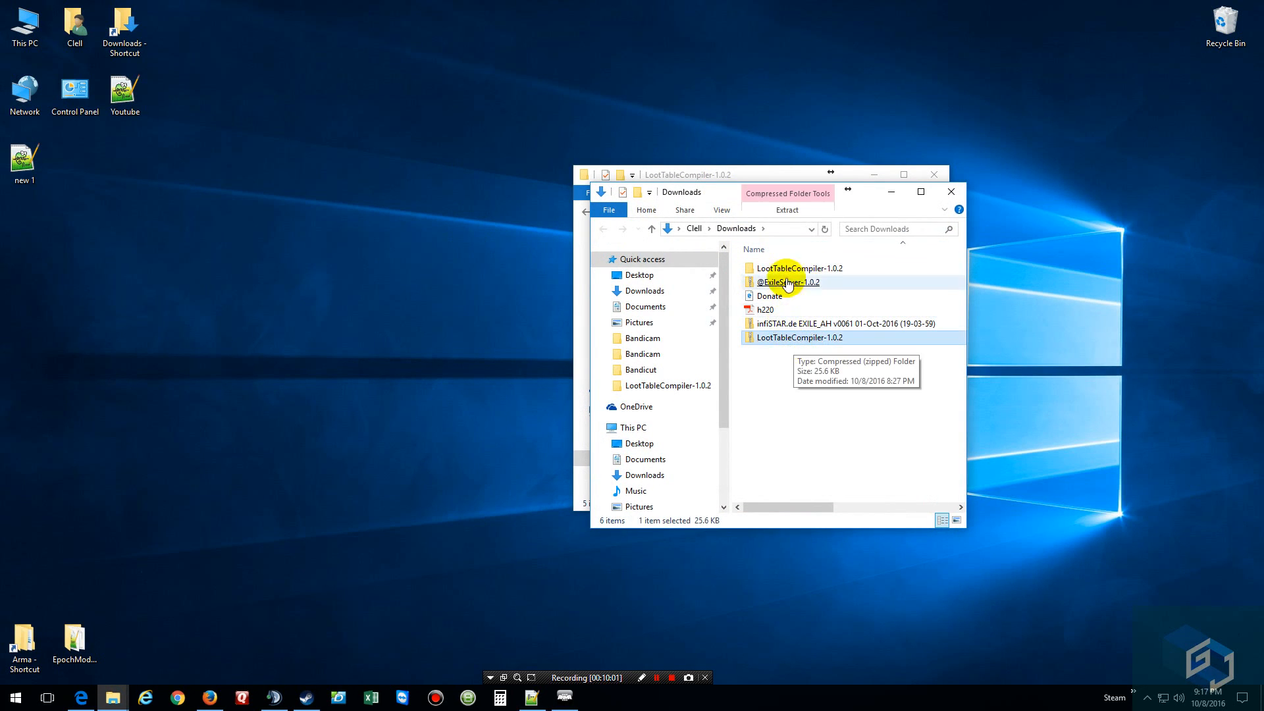
pyautogui.click(787, 268)
pyautogui.click(762, 173)
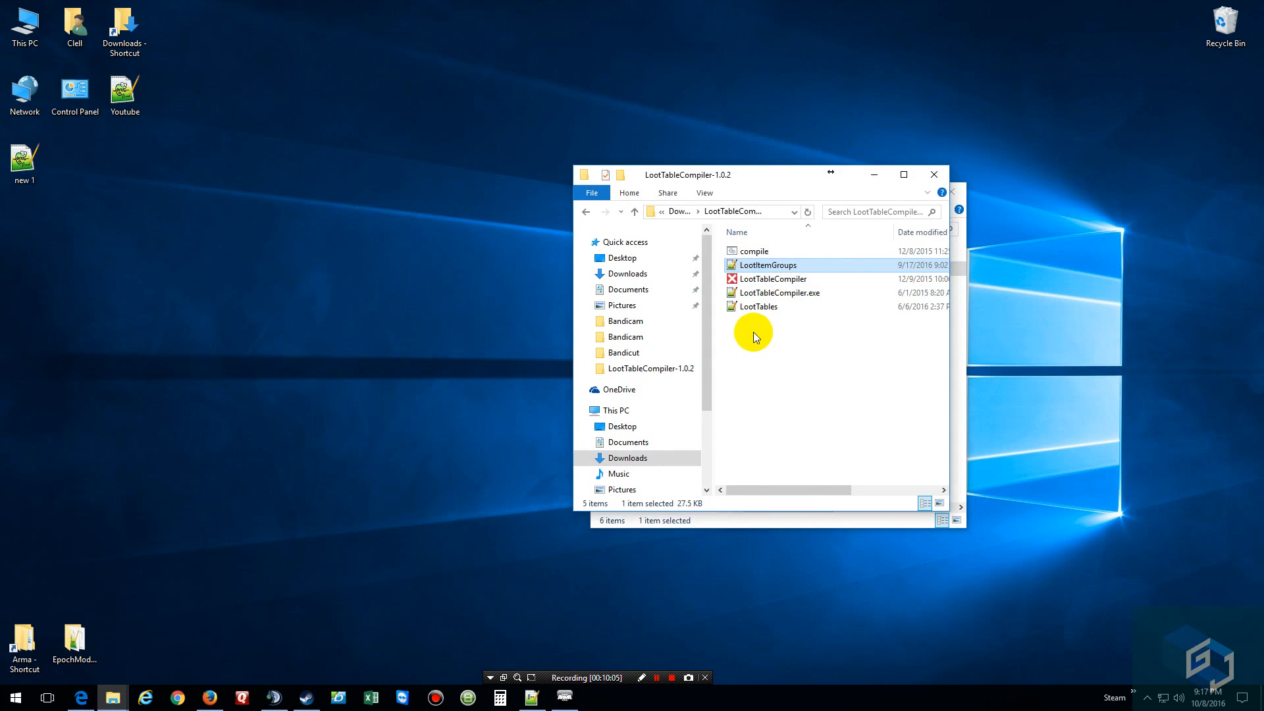
# Step: Rename the LootTables file as LootTables1 and the LootItemGroups file as LootItemGroups1
pyautogui.rightClick(752, 307)
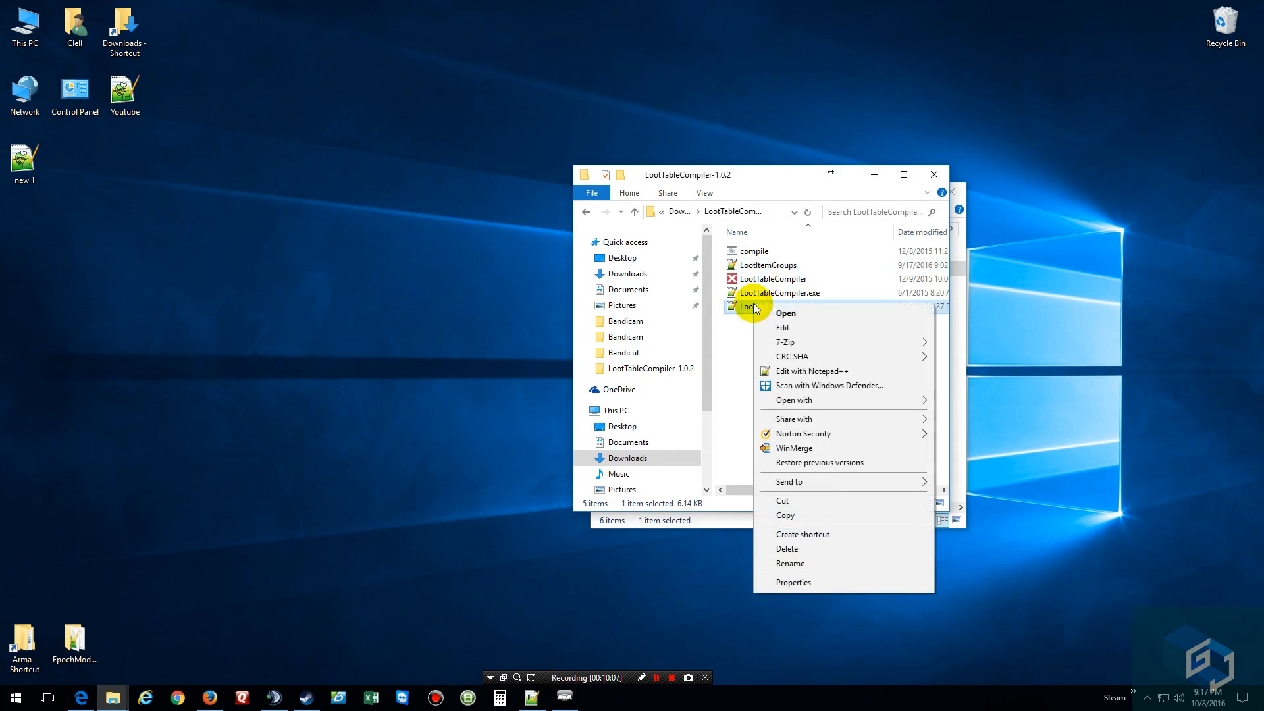
pyautogui.click(816, 561)
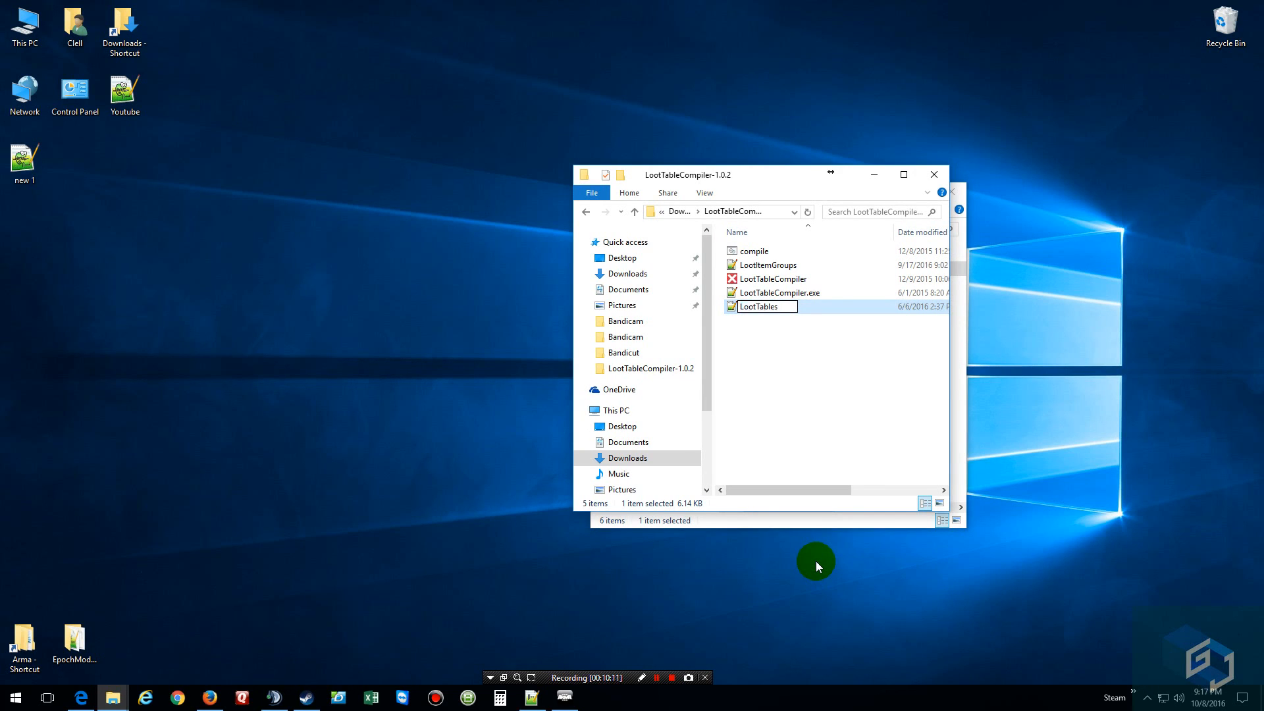
pyautogui.write('1')
pyautogui.click(916, 392)
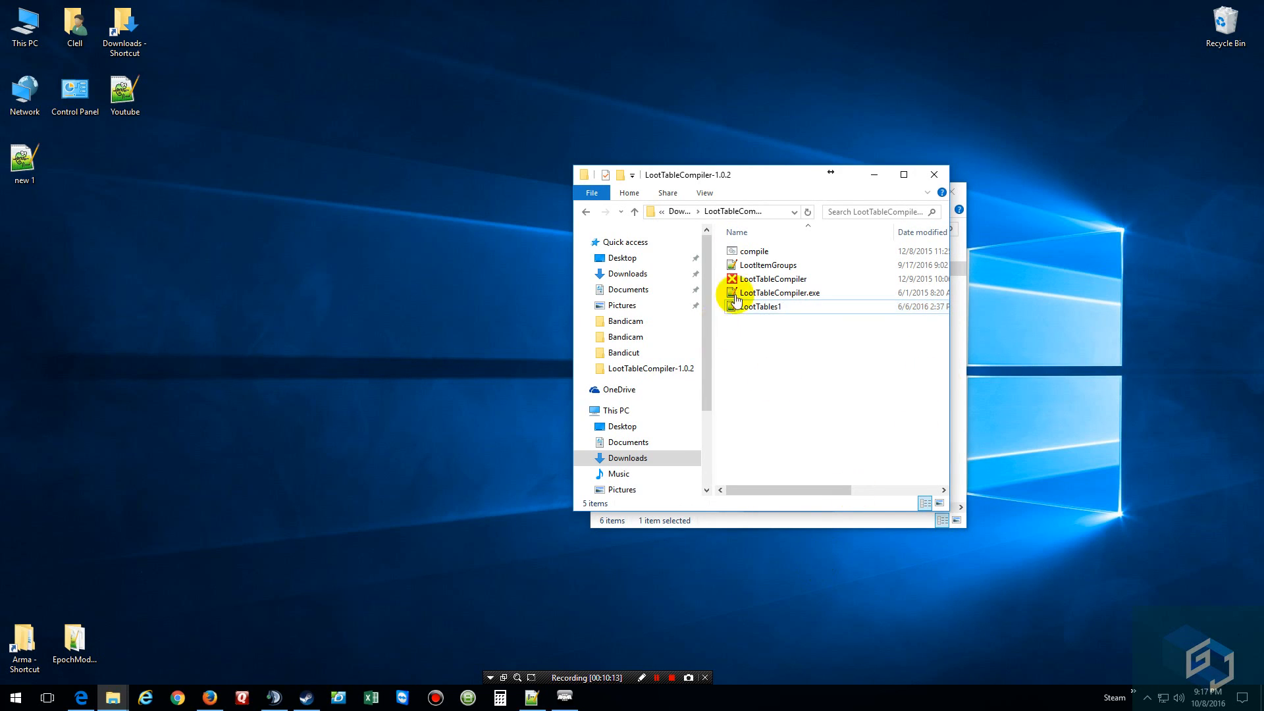
pyautogui.rightClick(751, 269)
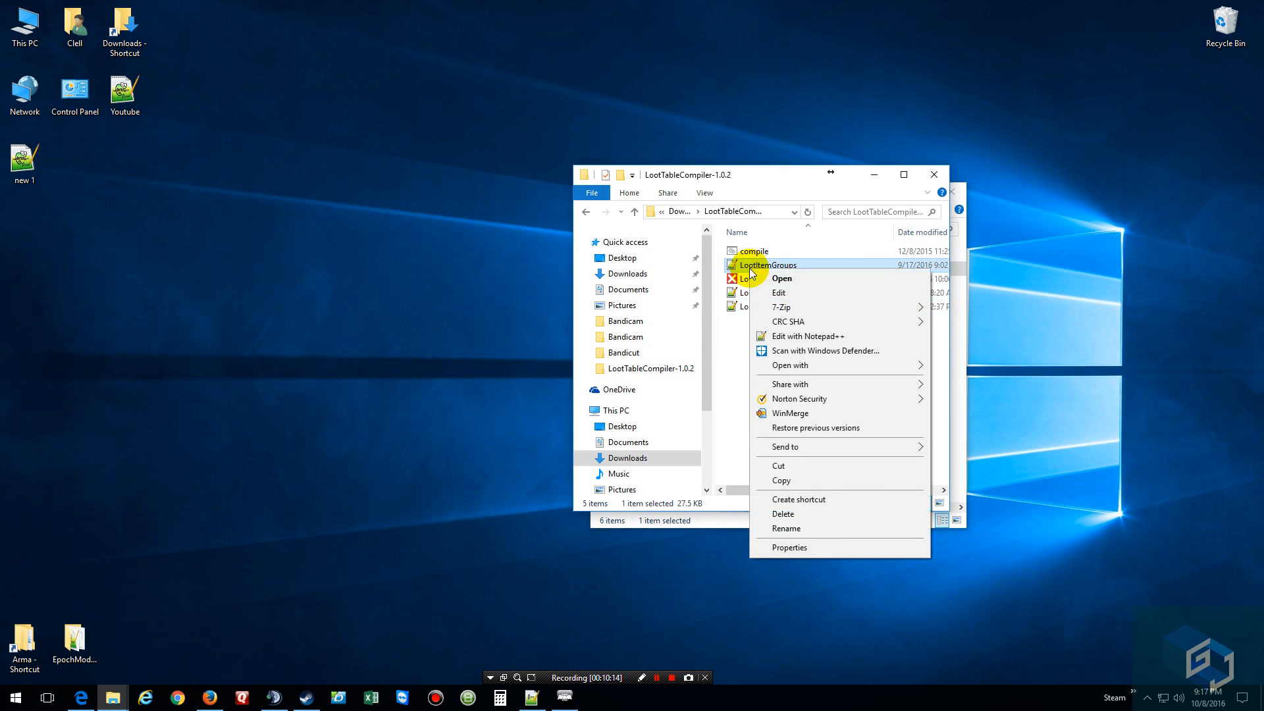
pyautogui.click(793, 529)
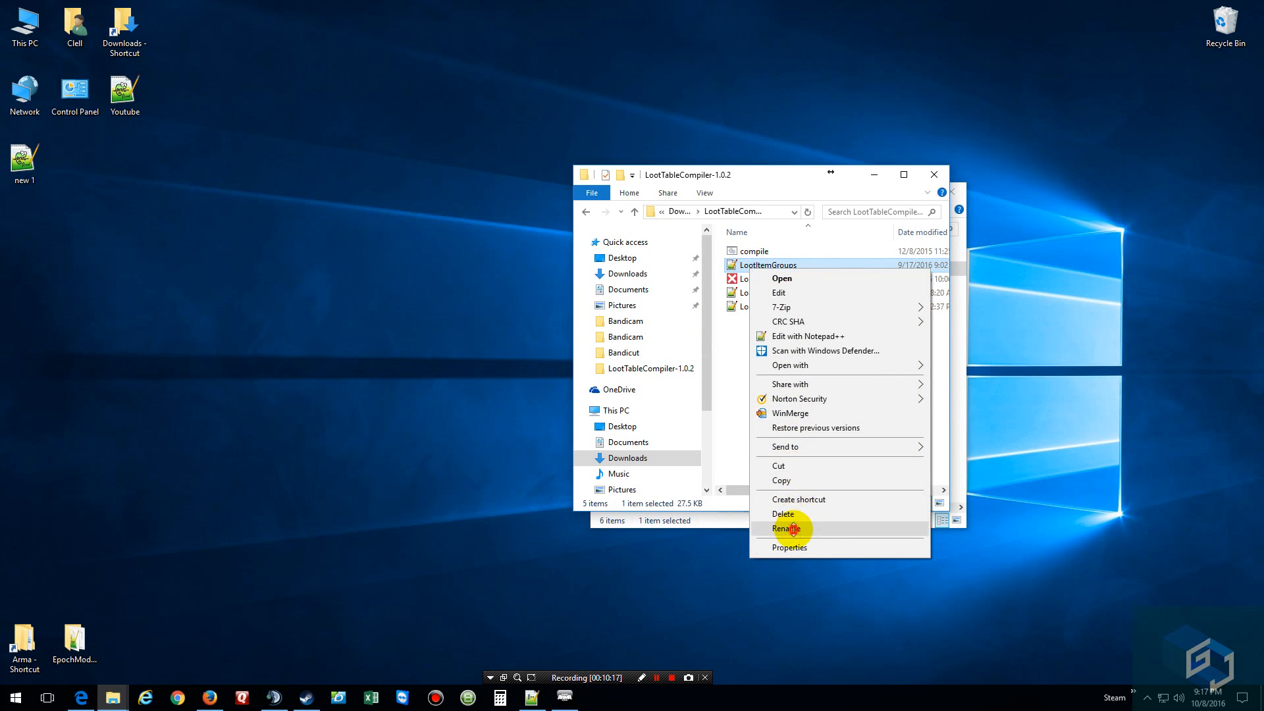
pyautogui.click(754, 422)
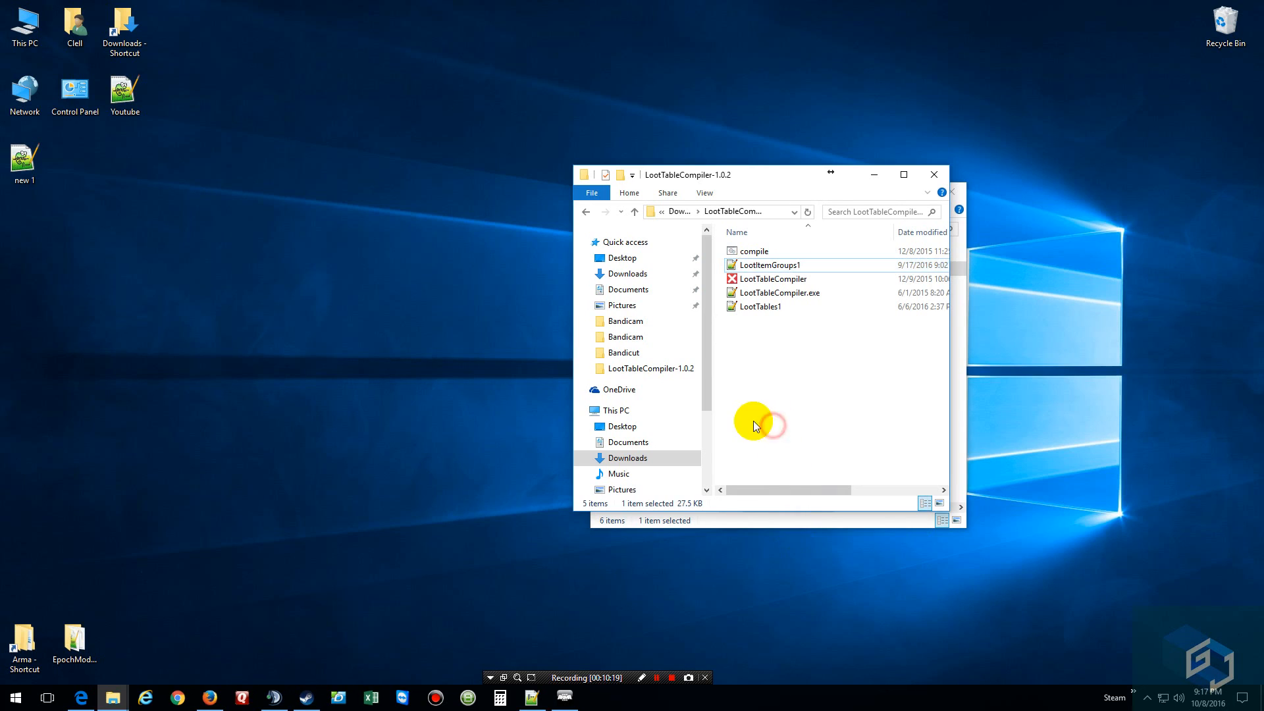
# Step: Open both renamed files, LootTables1.h and LootItemGroups1.h, in Notepad++
pyautogui.doubleClick(759, 315)
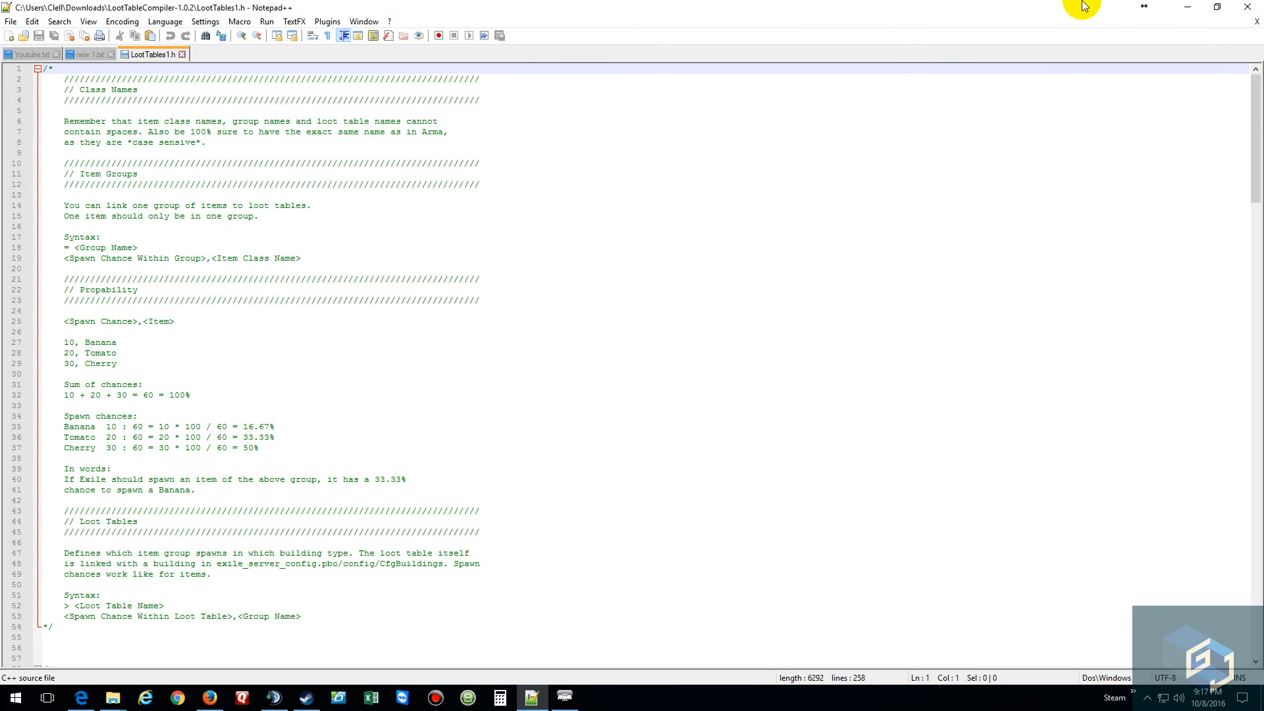
pyautogui.click(1188, 8)
pyautogui.doubleClick(757, 264)
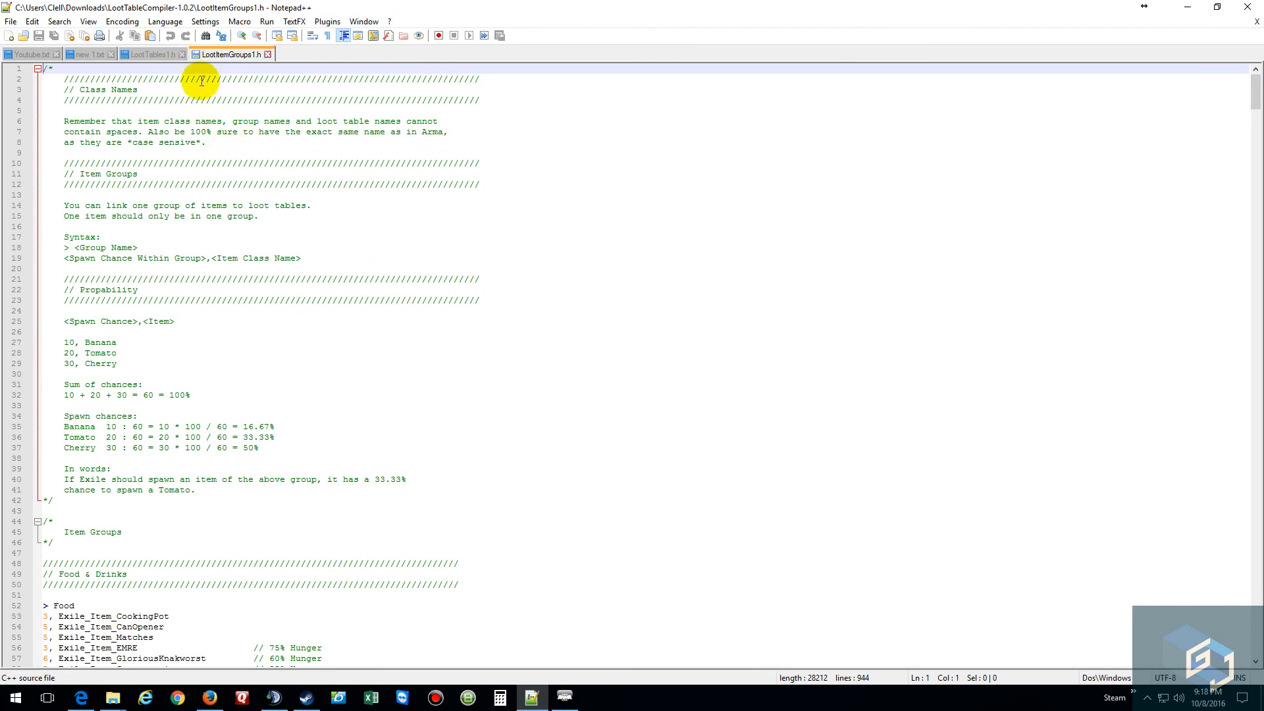
# Step: Examine the loot table definitions in LootTables1.h and compare them with the Land_a_stationhouse class in new 1.txt
pyautogui.click(142, 53)
pyautogui.scroll(-12, 412, 410)
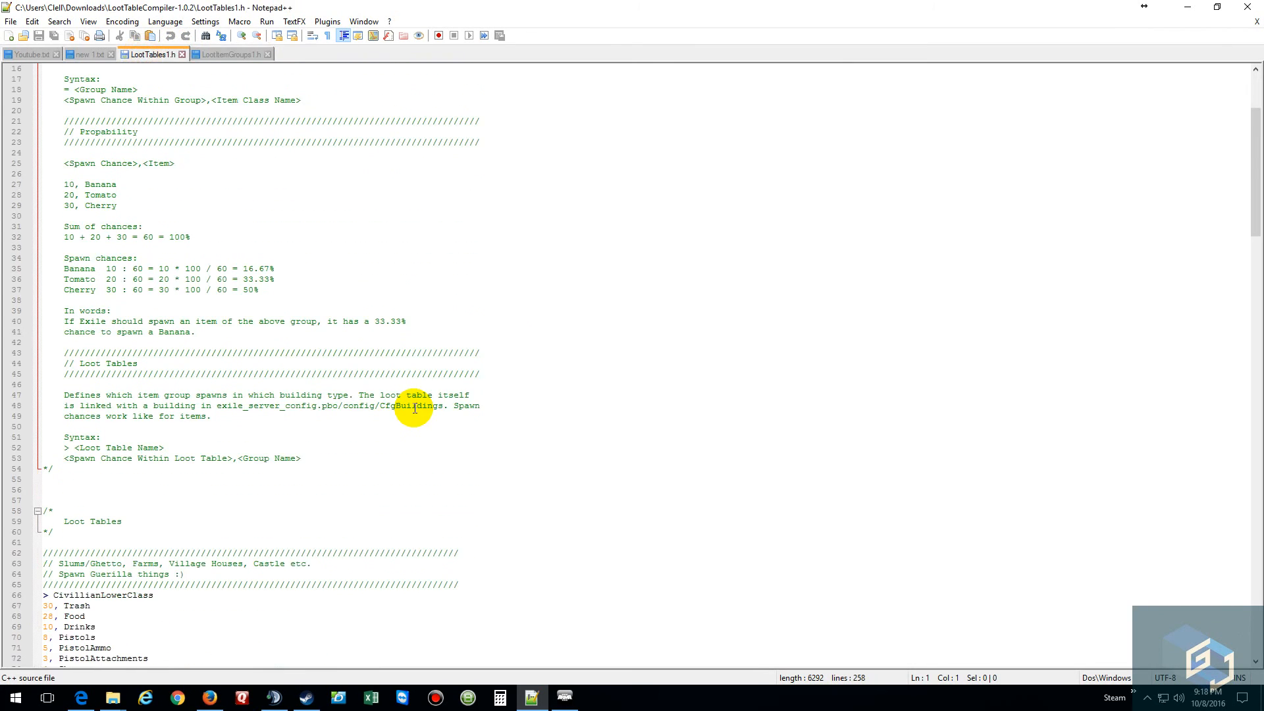
pyautogui.scroll(-2, 414, 408)
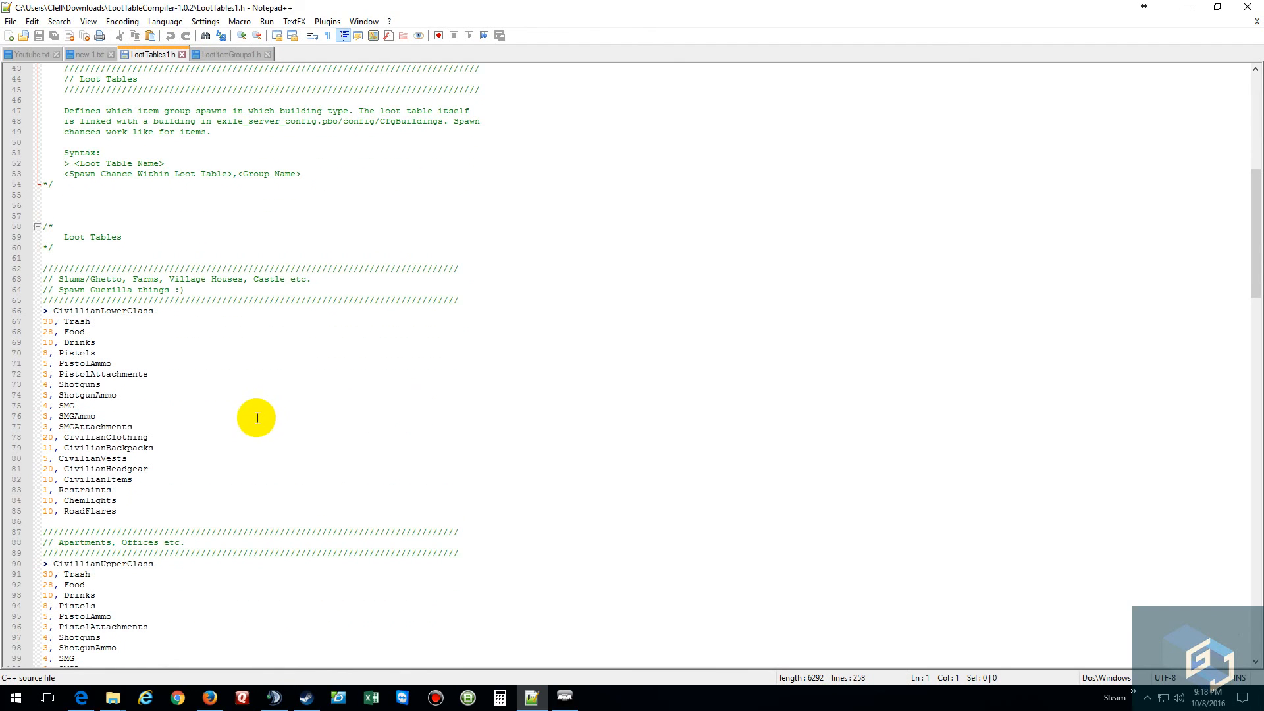
pyautogui.click(80, 53)
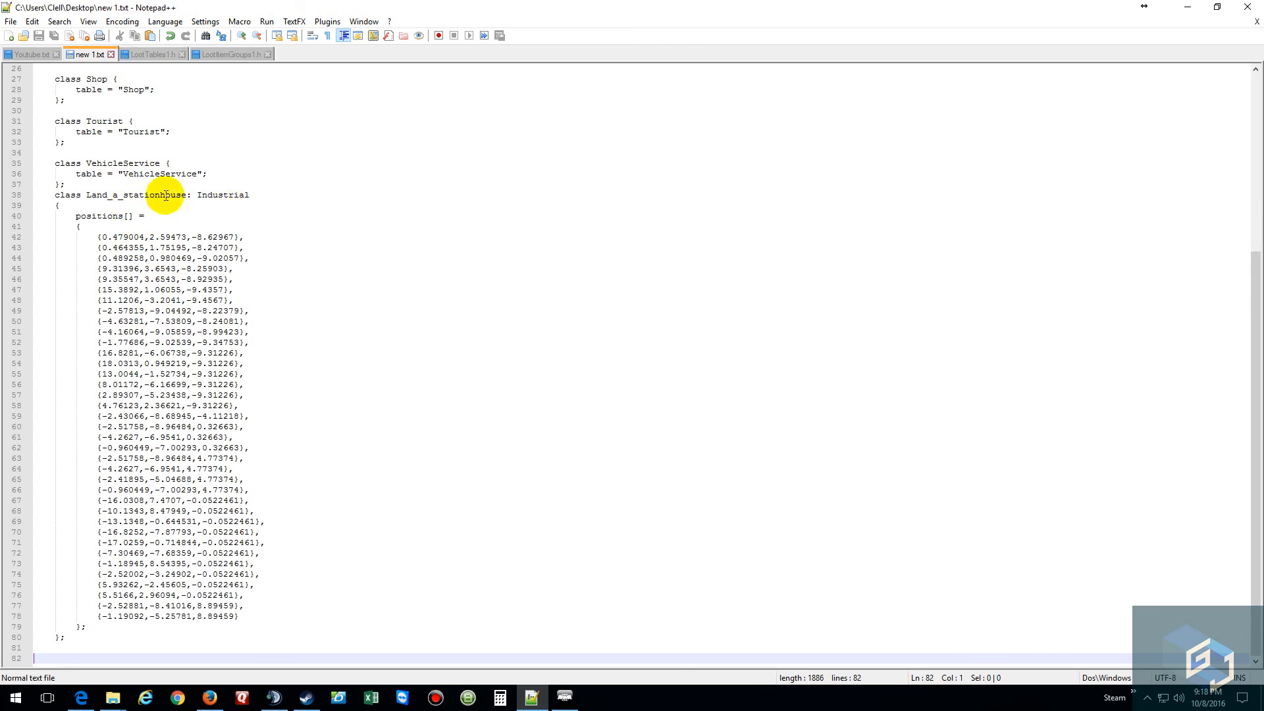
pyautogui.click(162, 54)
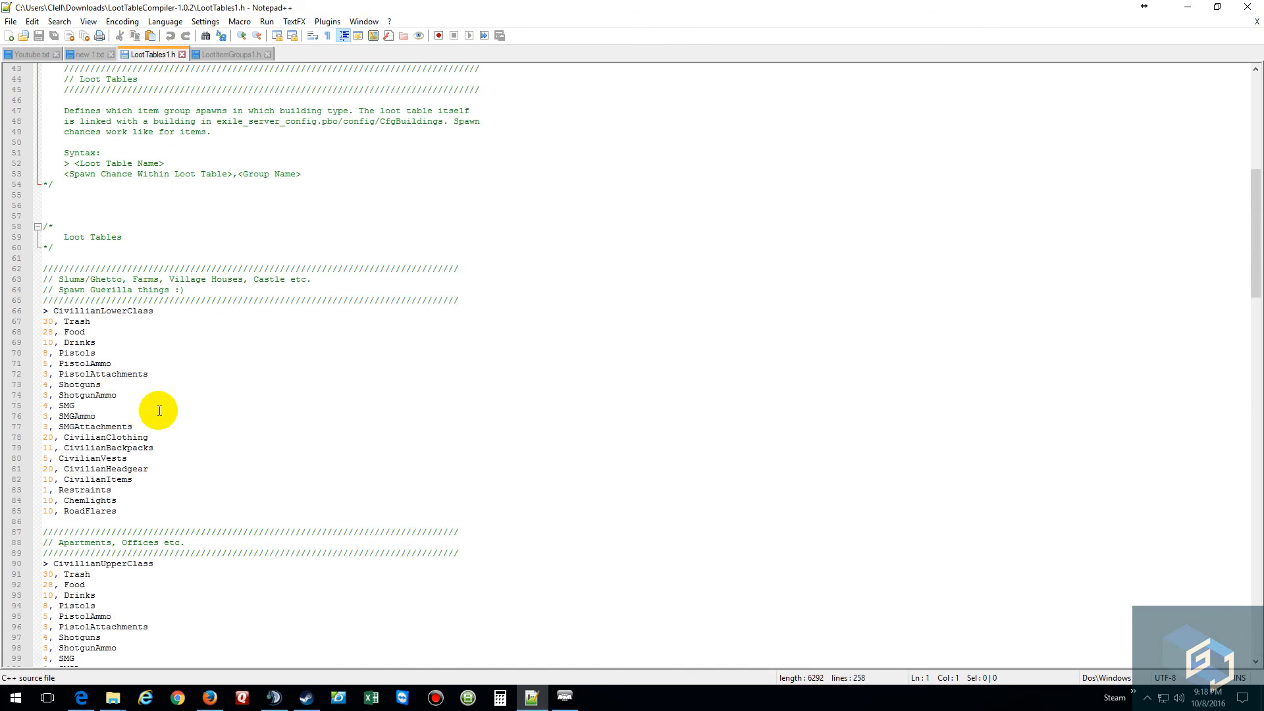
pyautogui.scroll(-2, 159, 411)
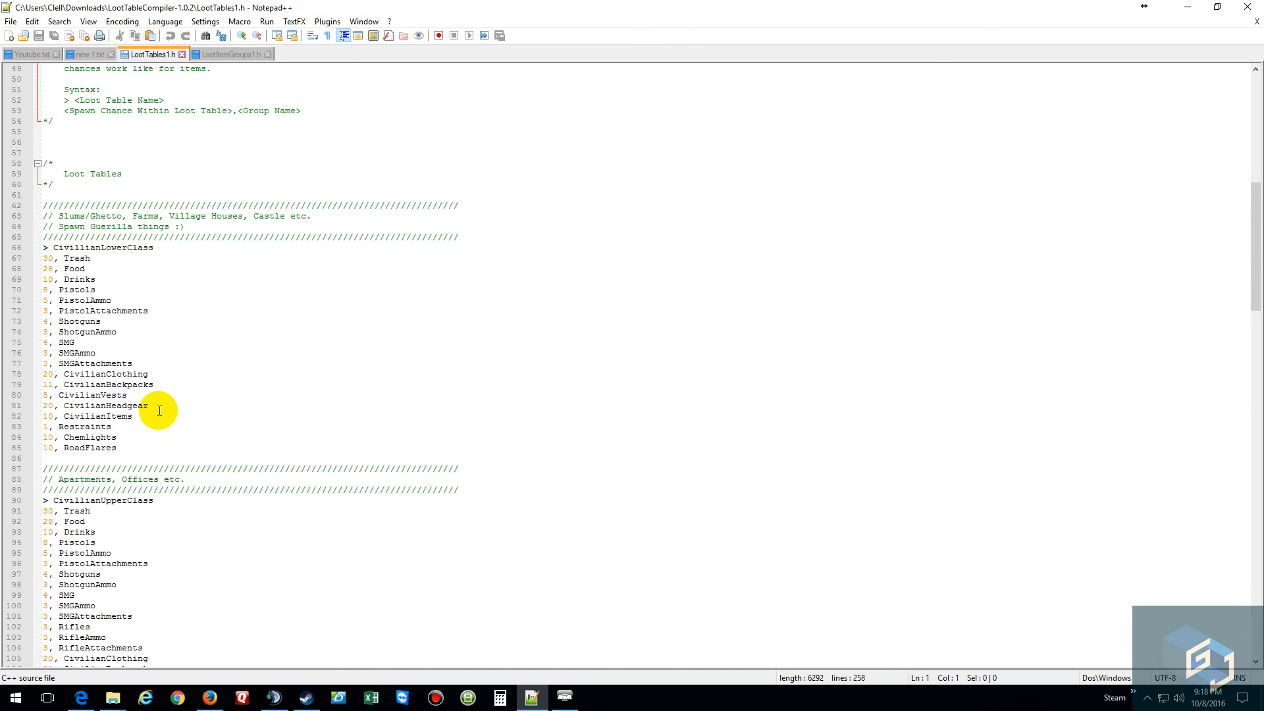
# Step: Highlight the CivillianLowerClass loot table with its header comment in LootTables1.h for inspection, and clear the selection
pyautogui.click(45, 248)
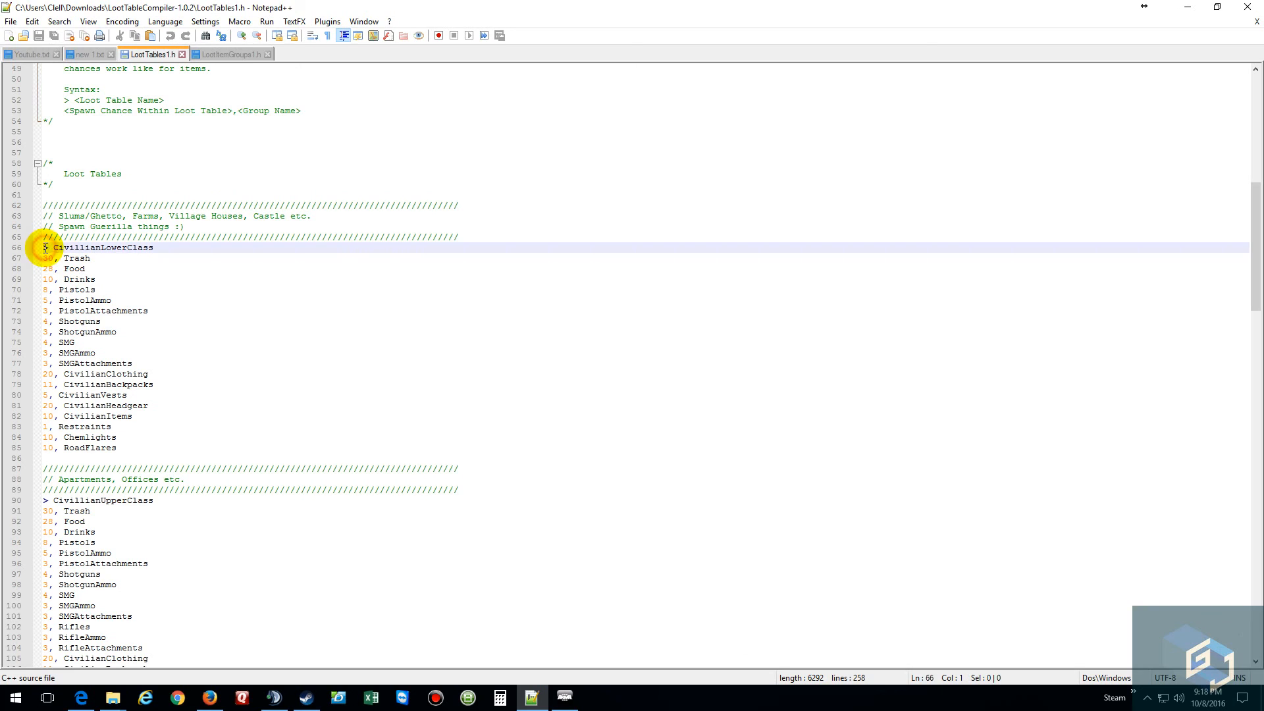
pyautogui.click(44, 205)
pyautogui.moveTo(44, 205); pyautogui.dragTo(66, 480)
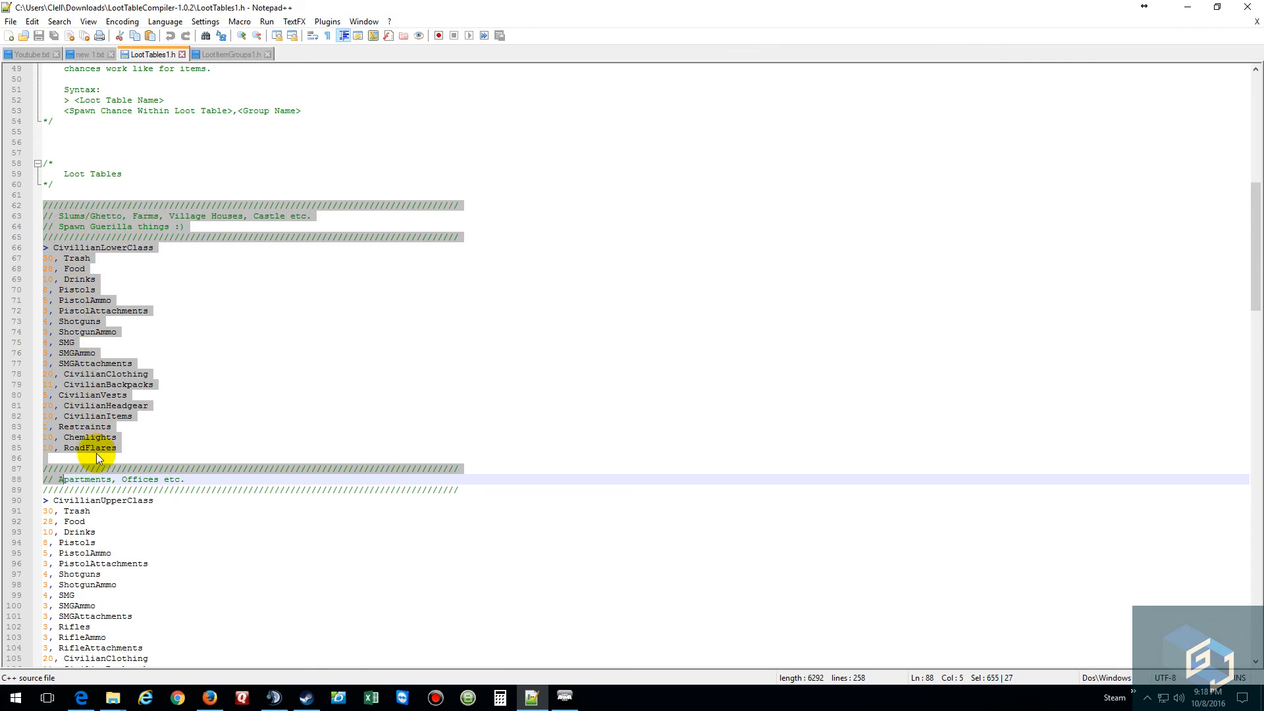
pyautogui.click(167, 448)
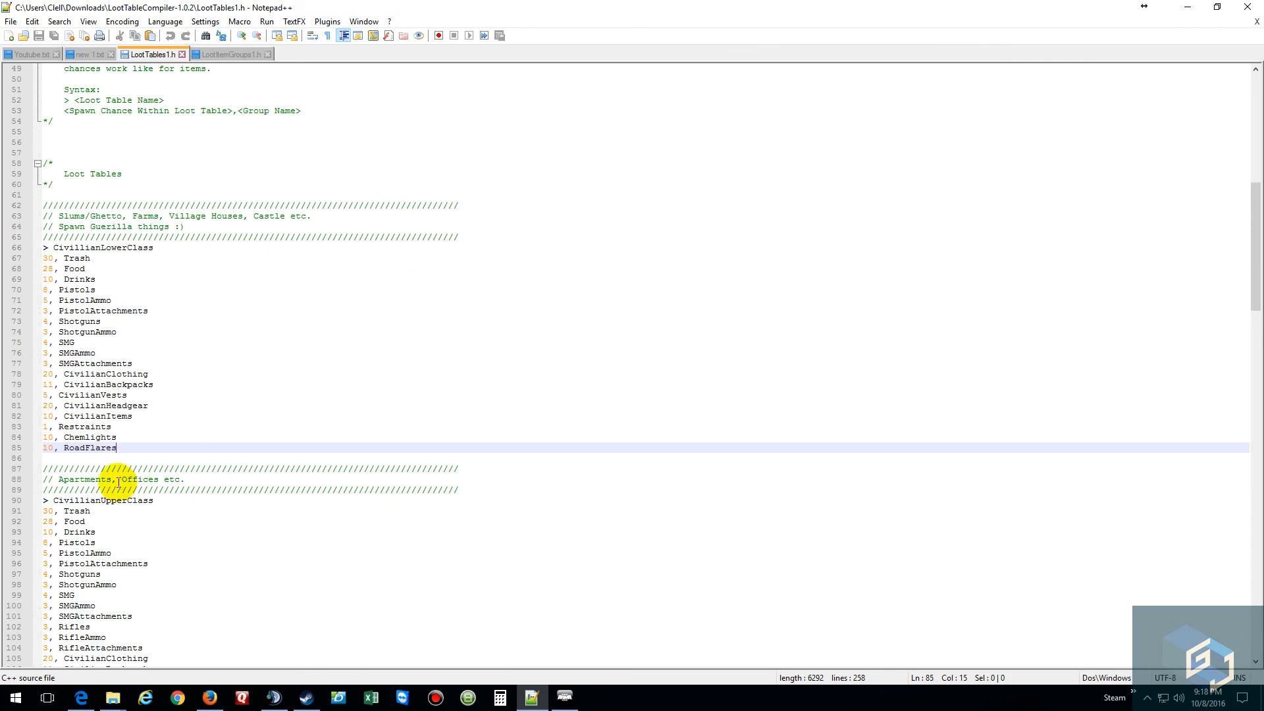
pyautogui.rightClick(131, 448)
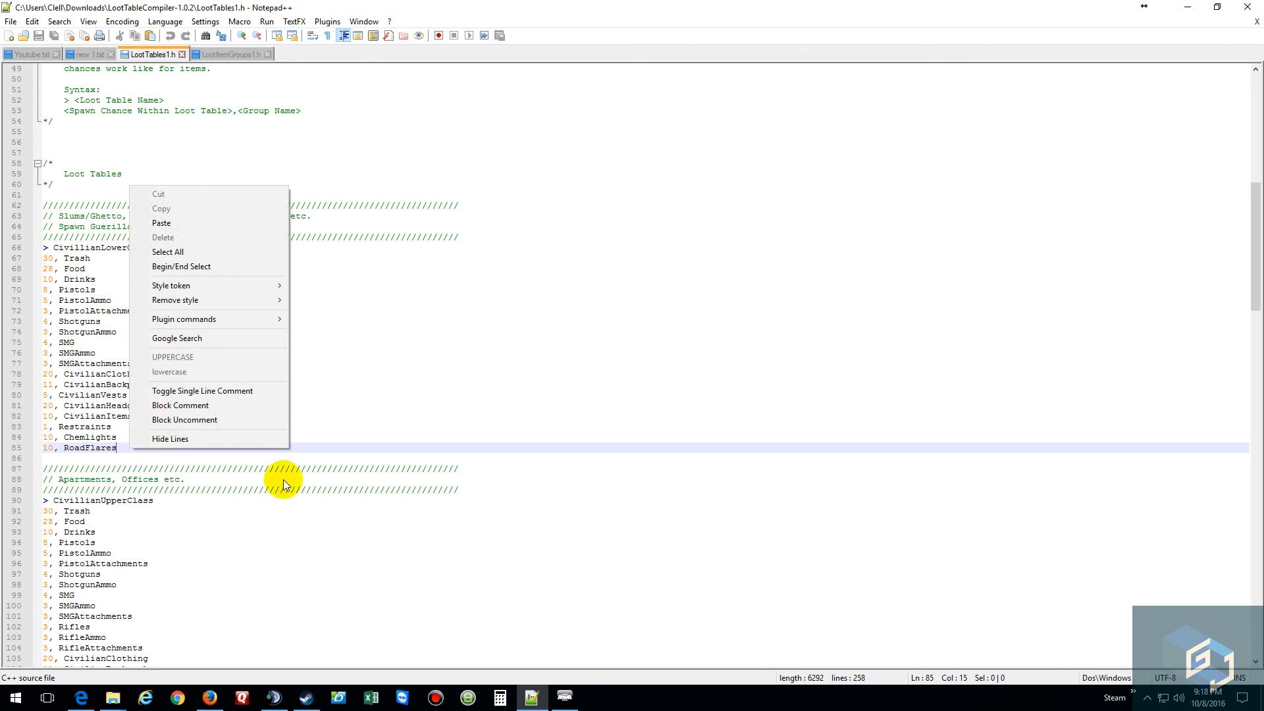
pyautogui.click(408, 427)
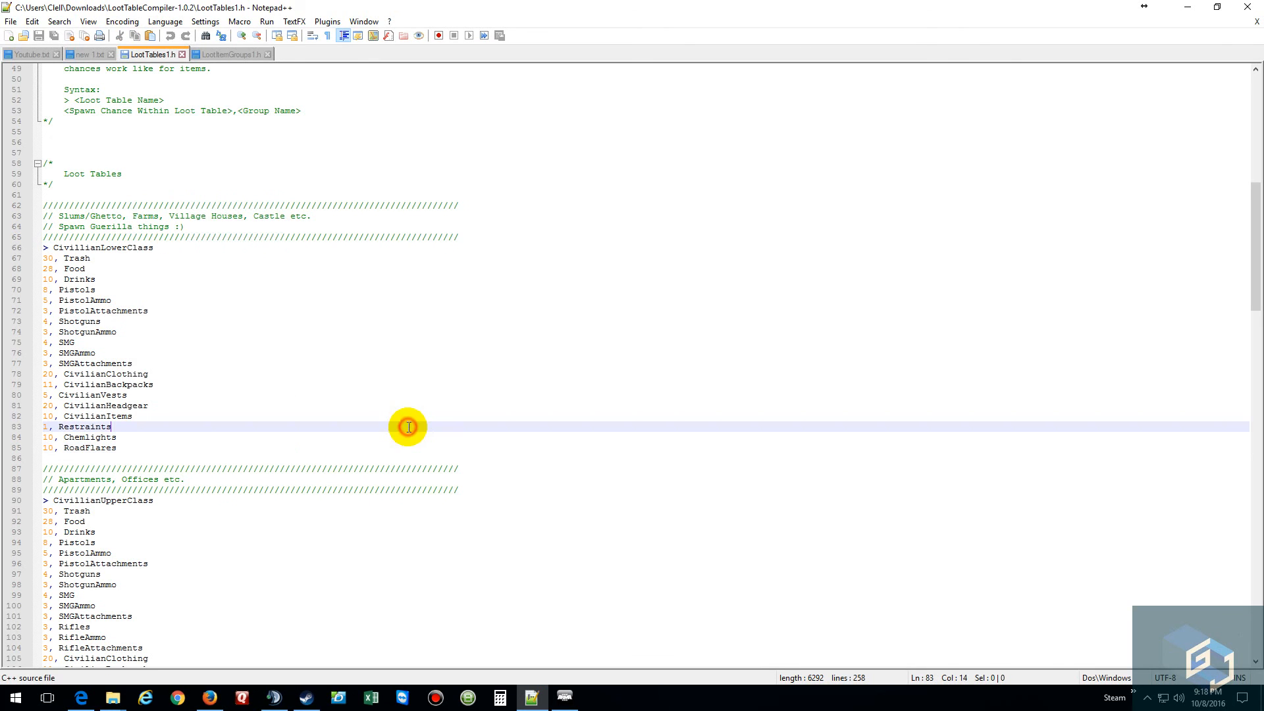
# Step: Examine the food, drink, weapon and ammunition item groups in LootItemGroups1.h and return to LootTables1.h
pyautogui.click(231, 54)
pyautogui.scroll(-15, 240, 302)
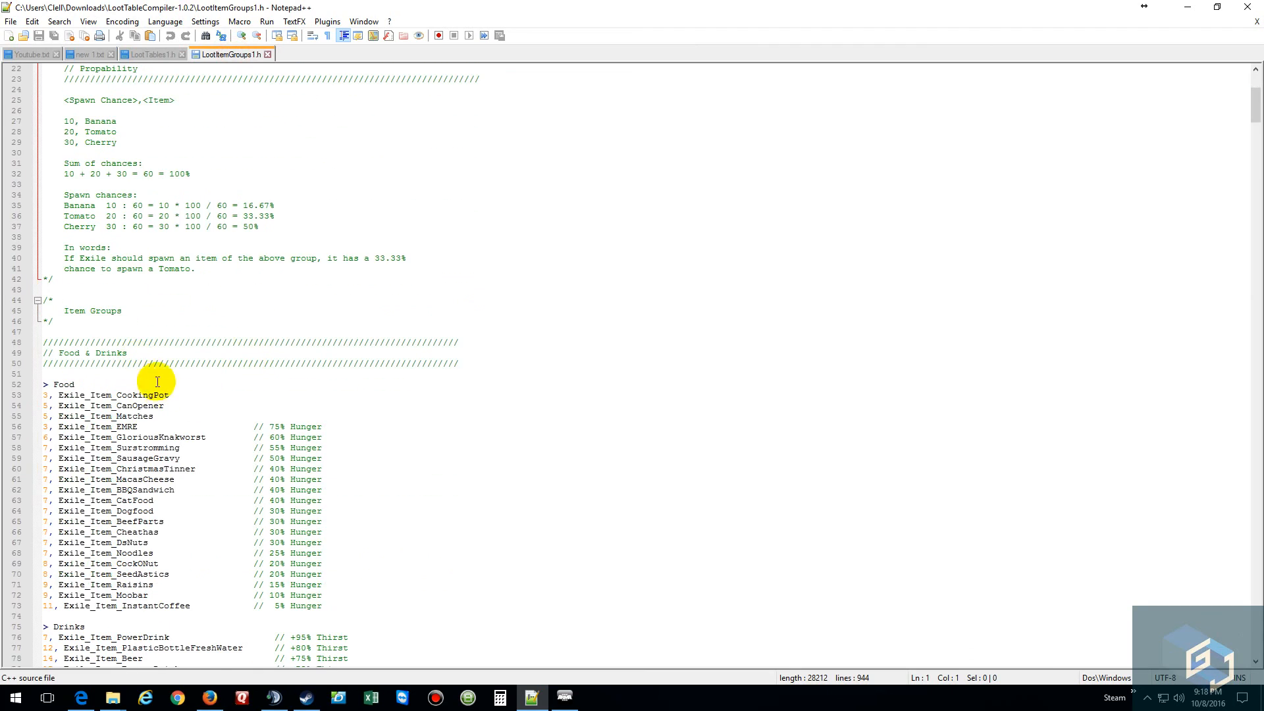
pyautogui.scroll(-7, 478, 381)
pyautogui.scroll(-16, 494, 344)
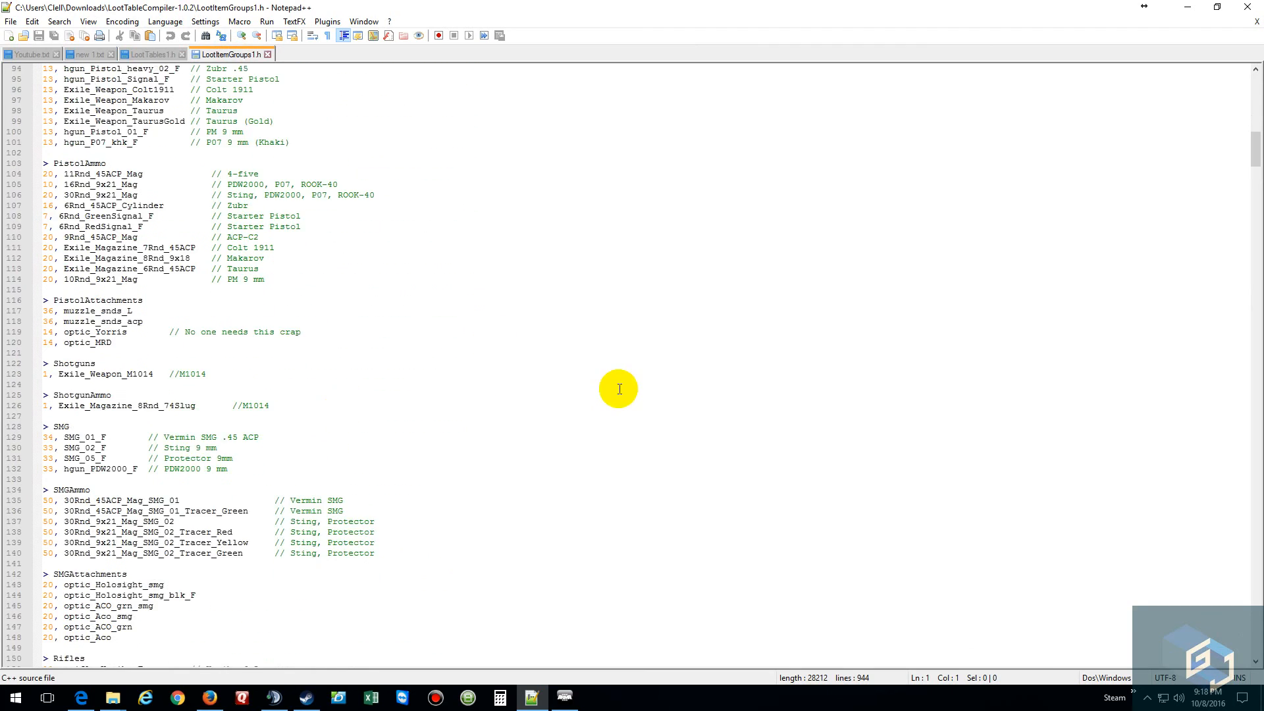
pyautogui.scroll(-14, 282, 409)
pyautogui.scroll(16, 284, 412)
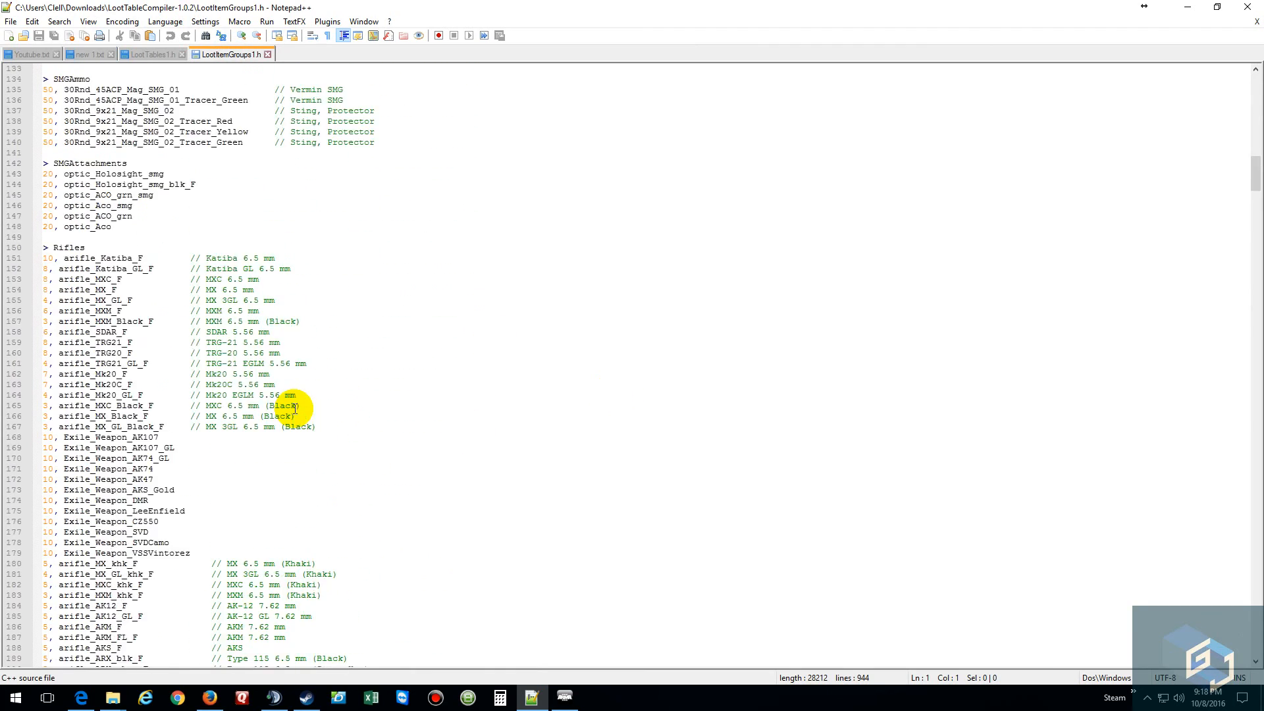
pyautogui.scroll(14, 295, 409)
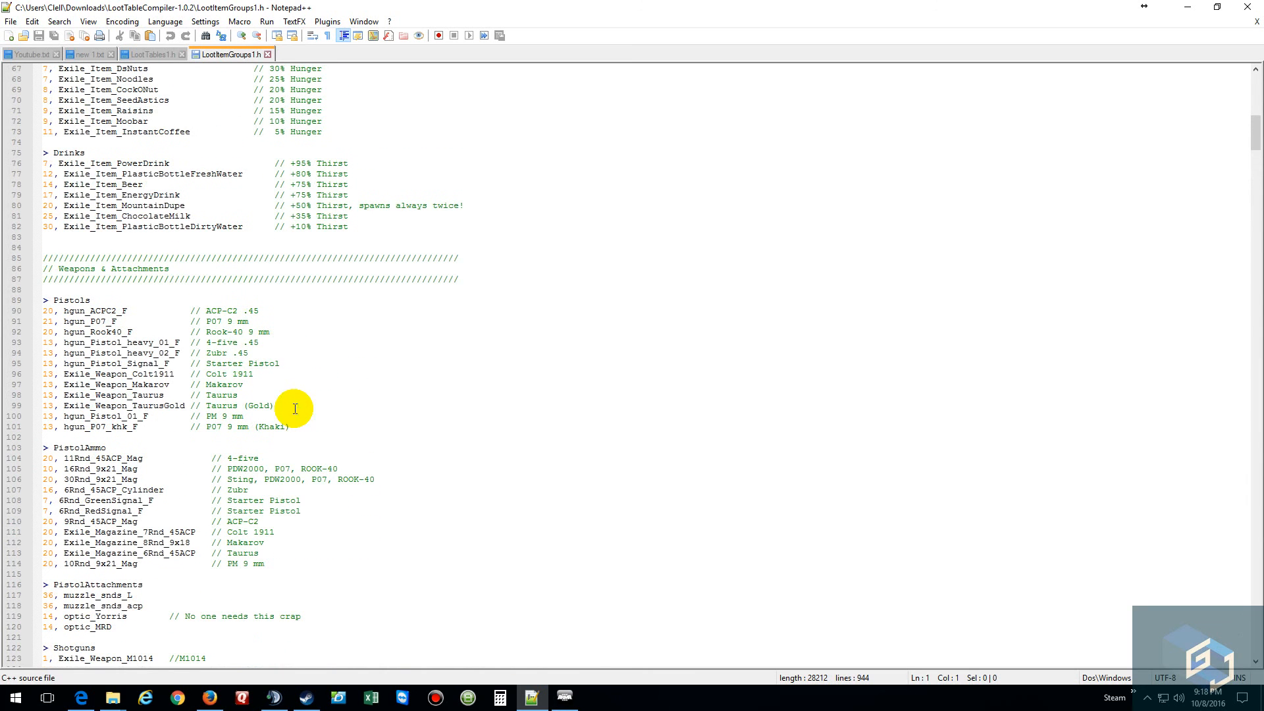
pyautogui.click(153, 52)
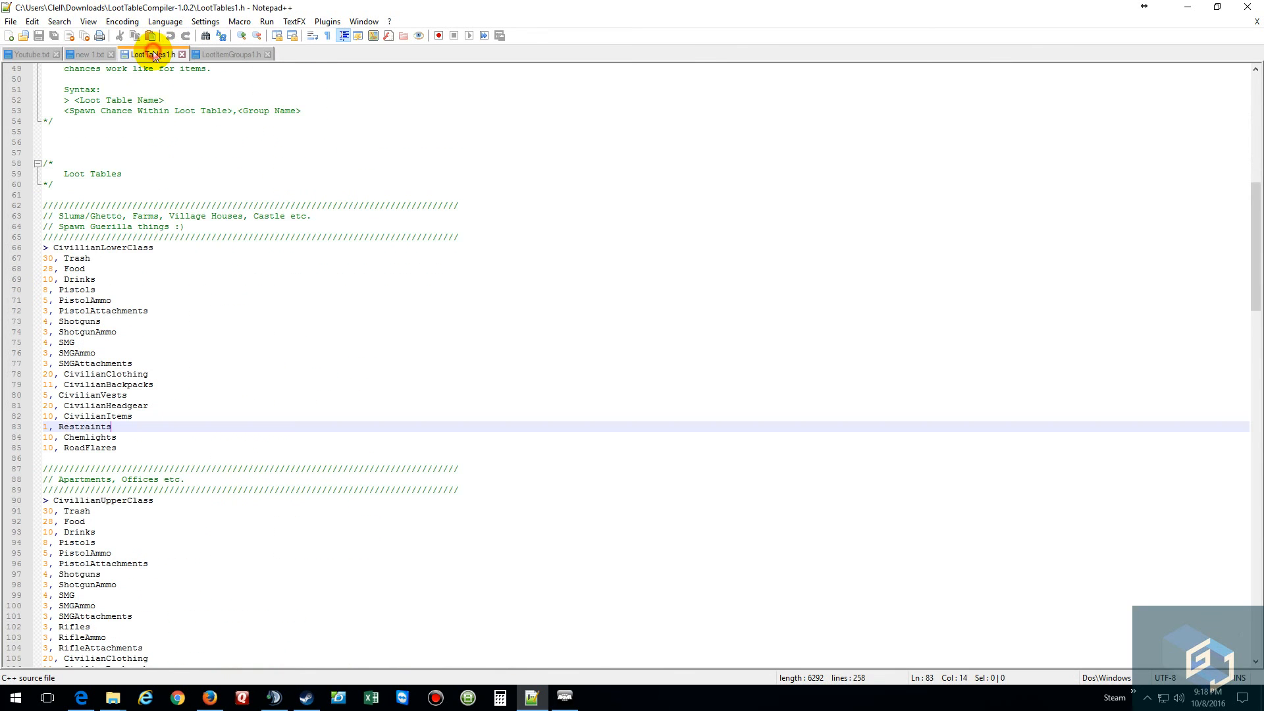
# Step: Delete everything below the Drinks group in LootItemGroups1.h, from the Weapons & Attachments header to the end of the file
pyautogui.click(86, 300)
pyautogui.click(90, 311)
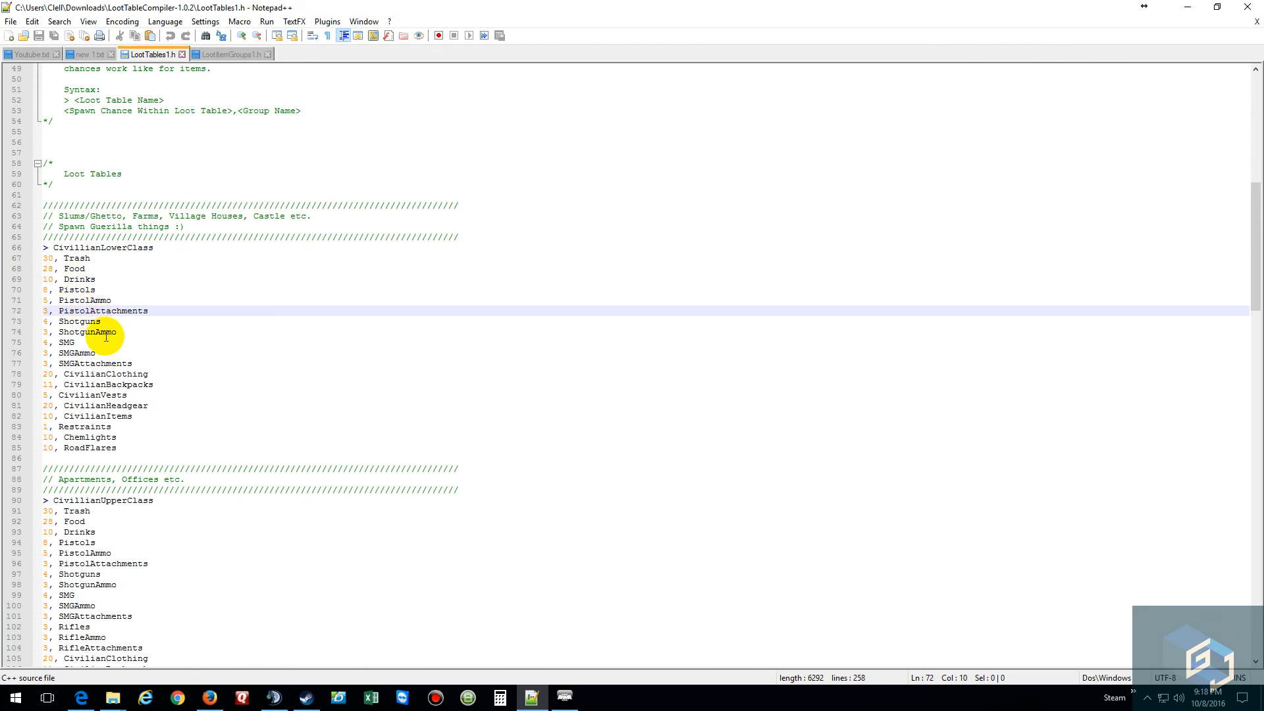
pyautogui.click(229, 55)
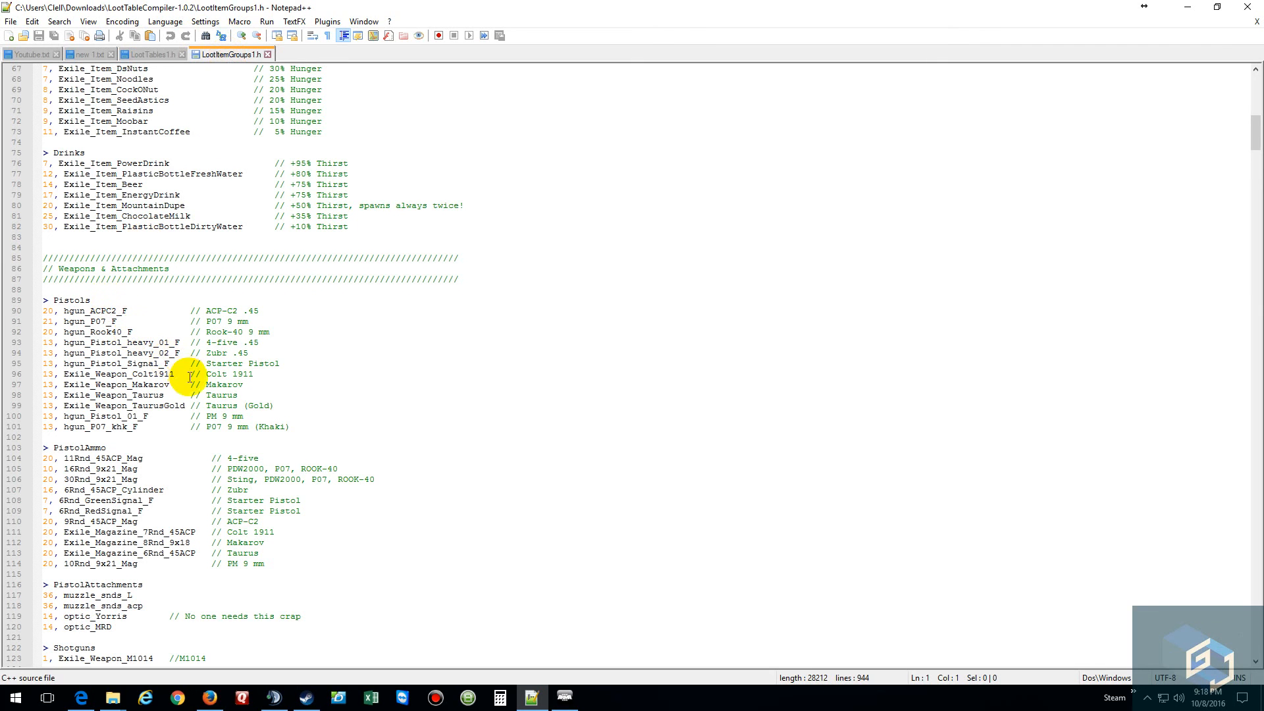
pyautogui.scroll(17, 187, 399)
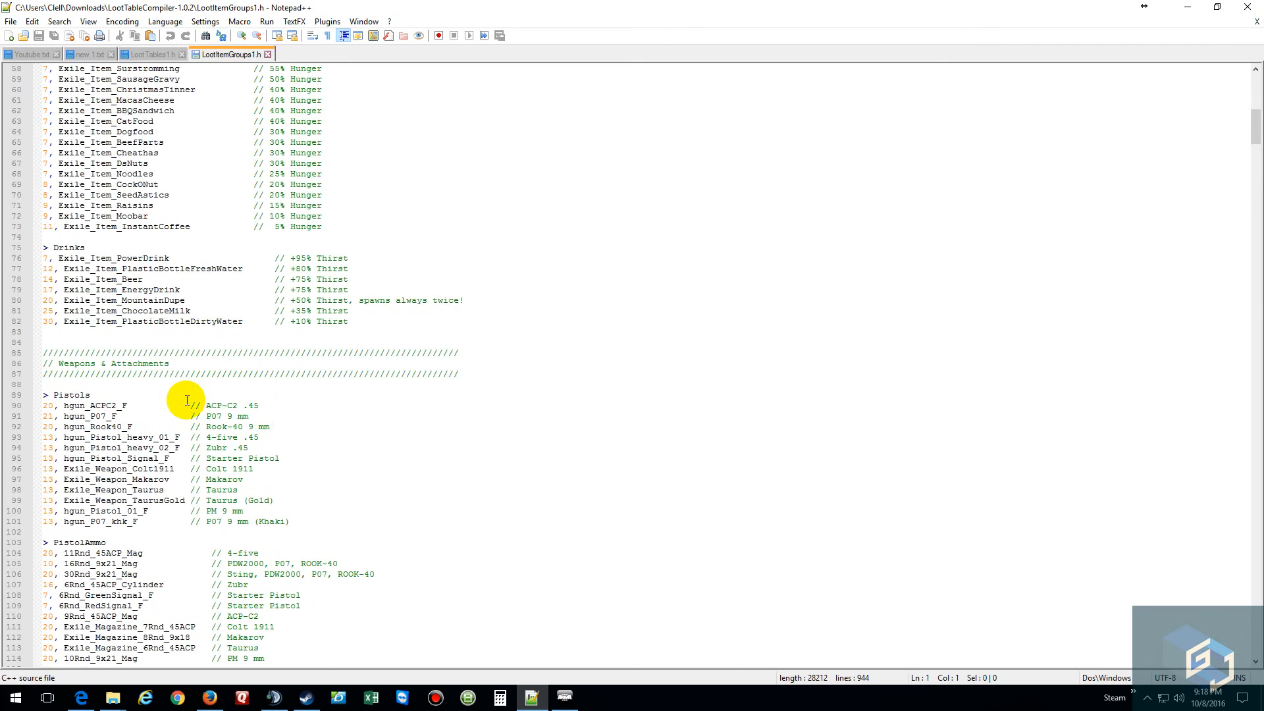
pyautogui.scroll(-3, 187, 400)
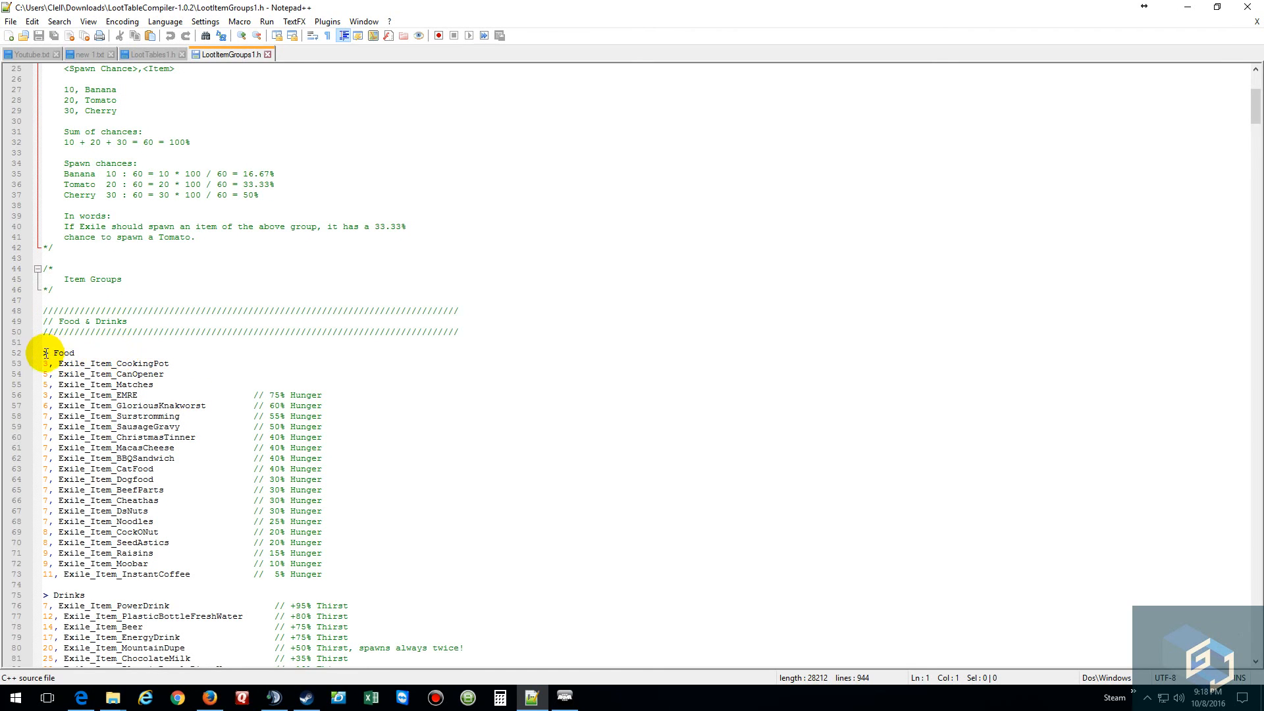
pyautogui.scroll(-5, 138, 491)
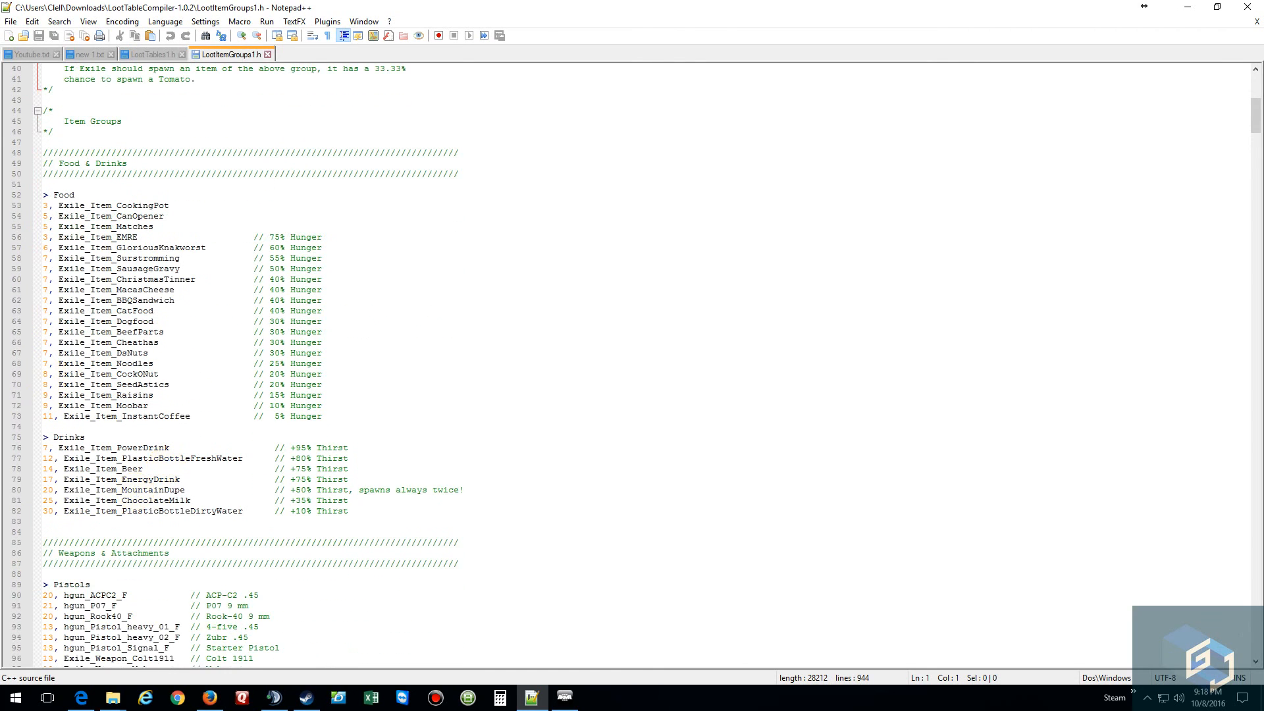
pyautogui.scroll(-7, 160, 461)
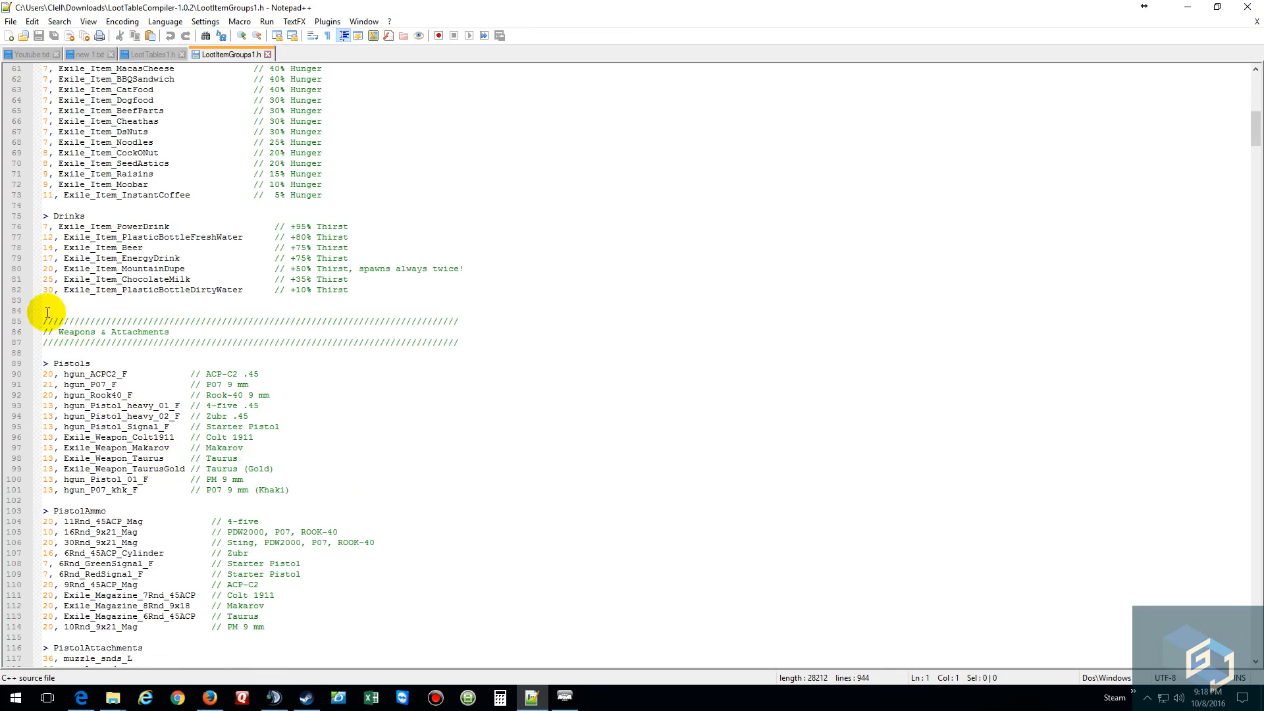
pyautogui.moveTo(48, 313); pyautogui.dragTo(2, 708)
pyautogui.press('Delete')
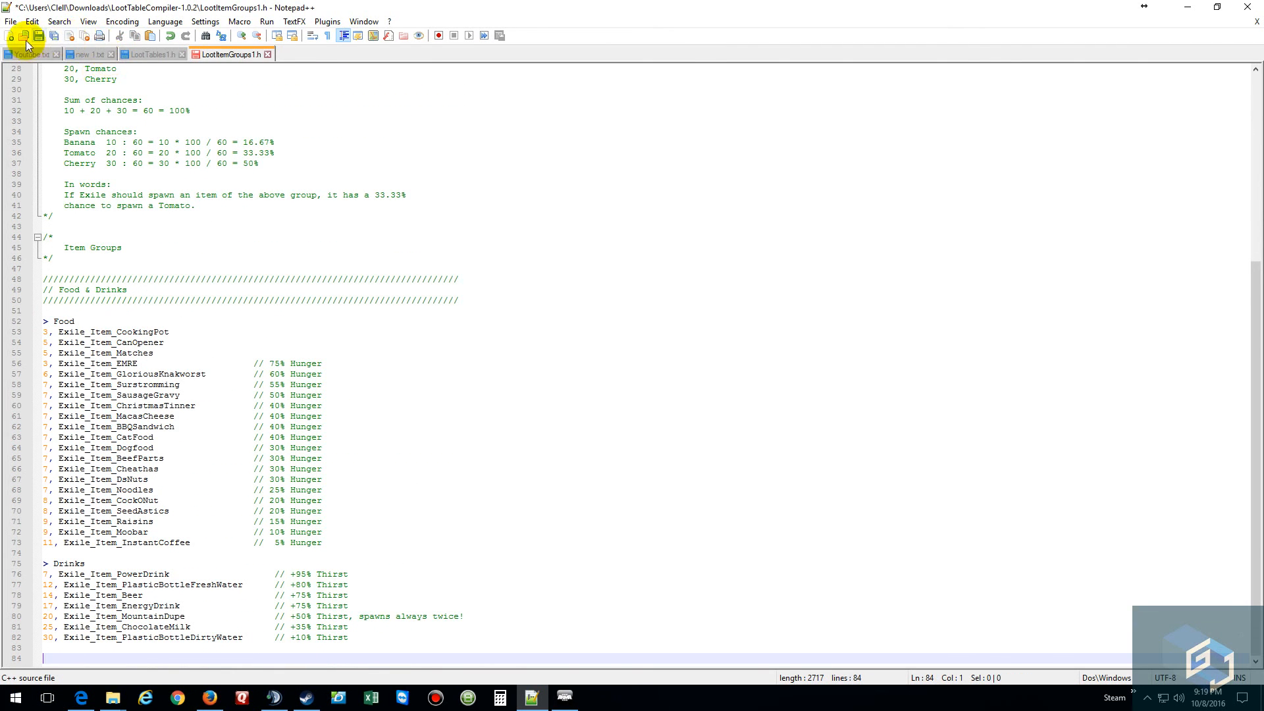
# Step: Save the trimmed item groups as LootItemGroups in the LootTableCompiler-1.0.2 folder and close the file
pyautogui.click(10, 21)
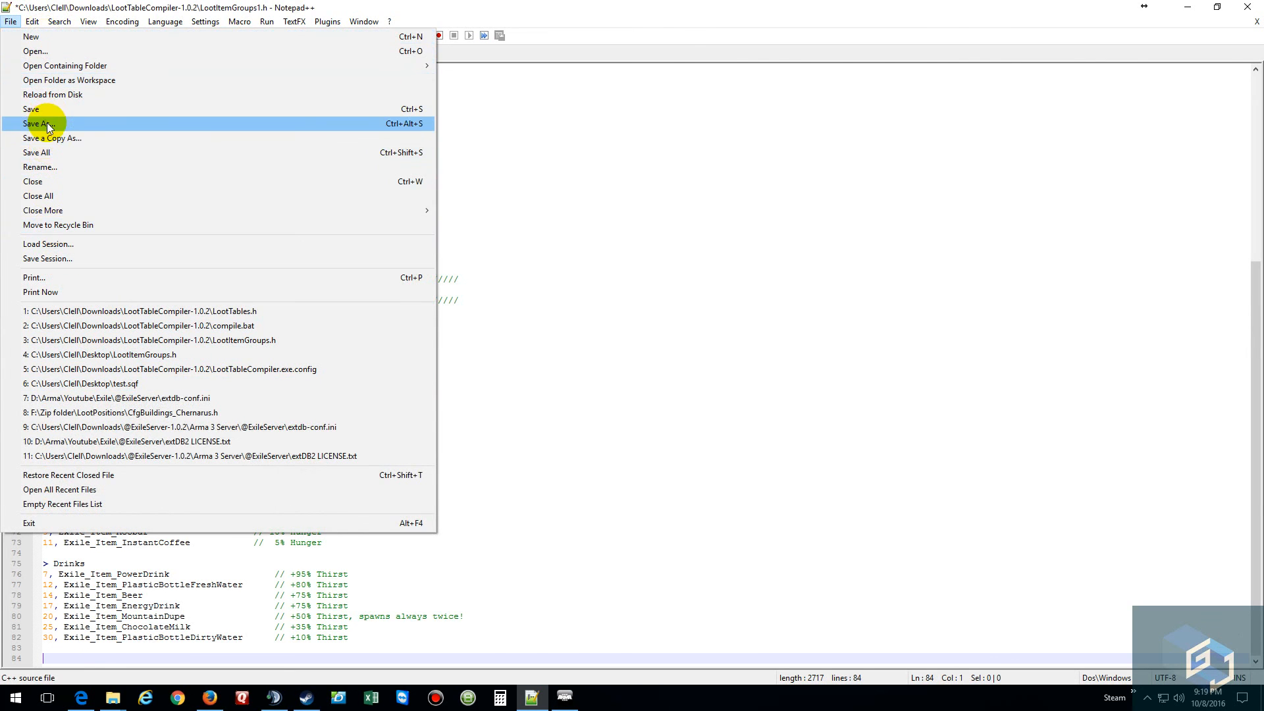
pyautogui.click(46, 122)
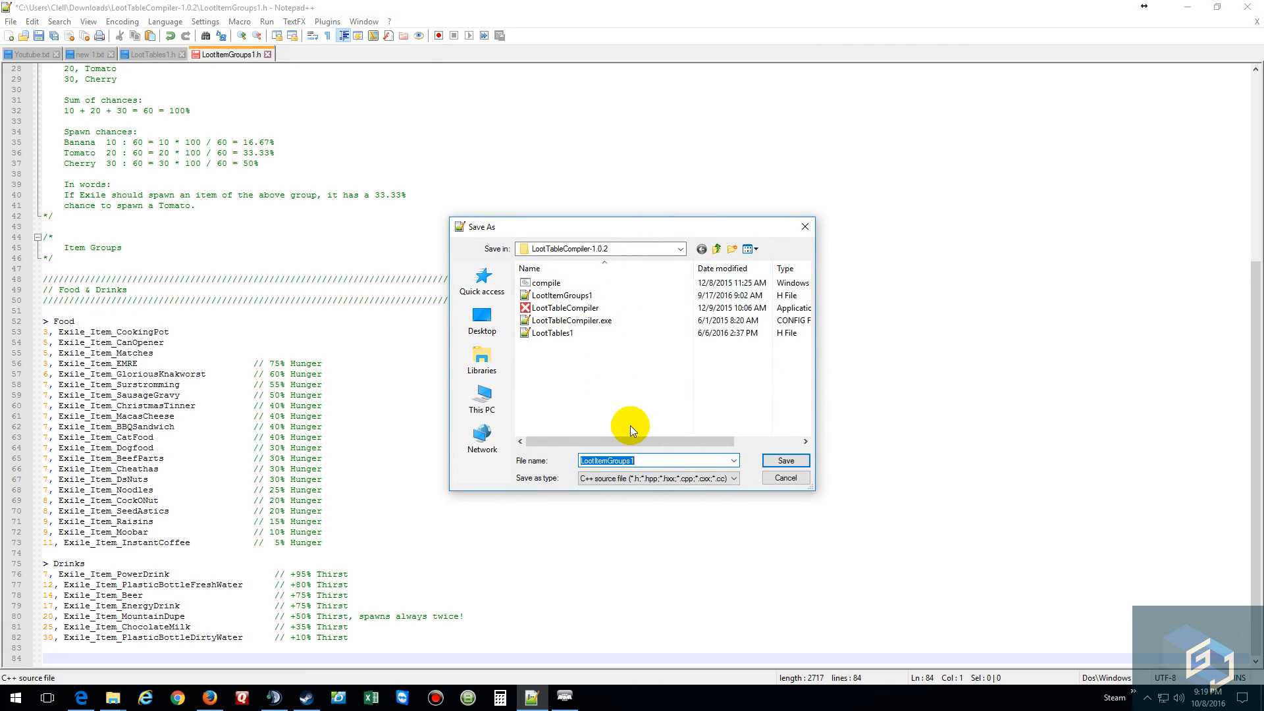
pyautogui.press('End')
pyautogui.press('BackSpace')
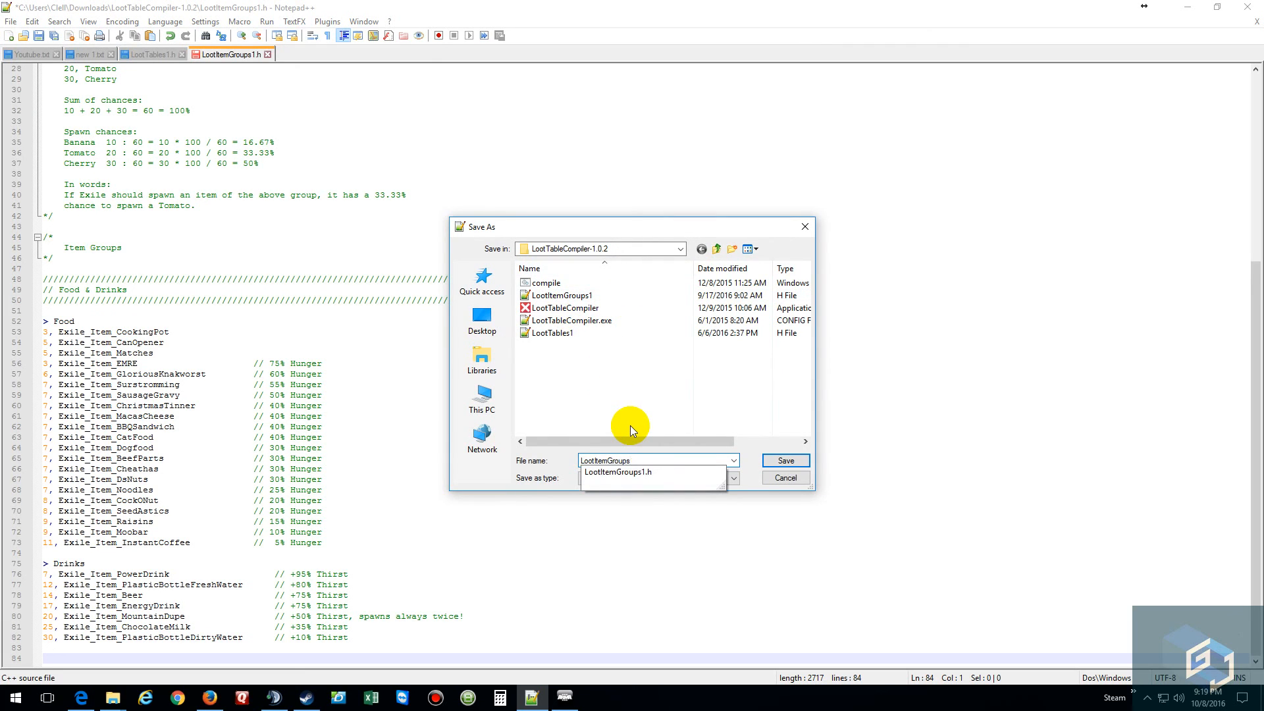
pyautogui.click(788, 460)
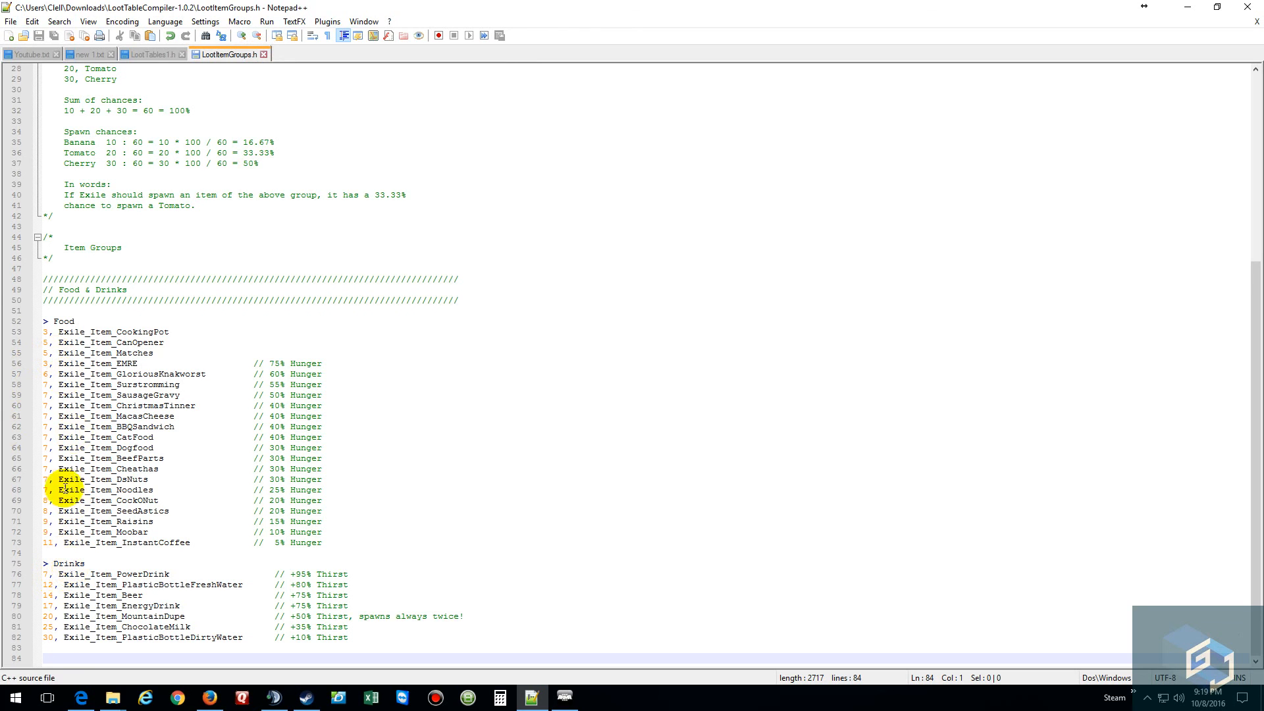
pyautogui.click(264, 55)
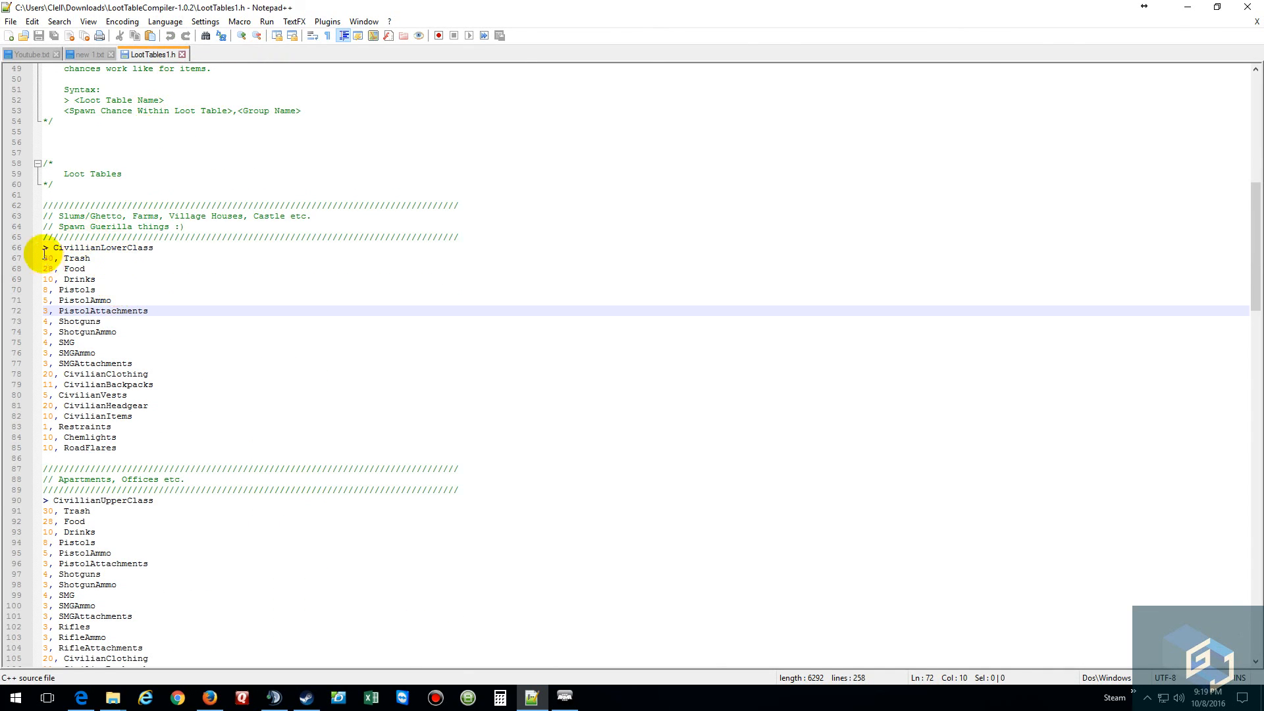
pyautogui.click(80, 57)
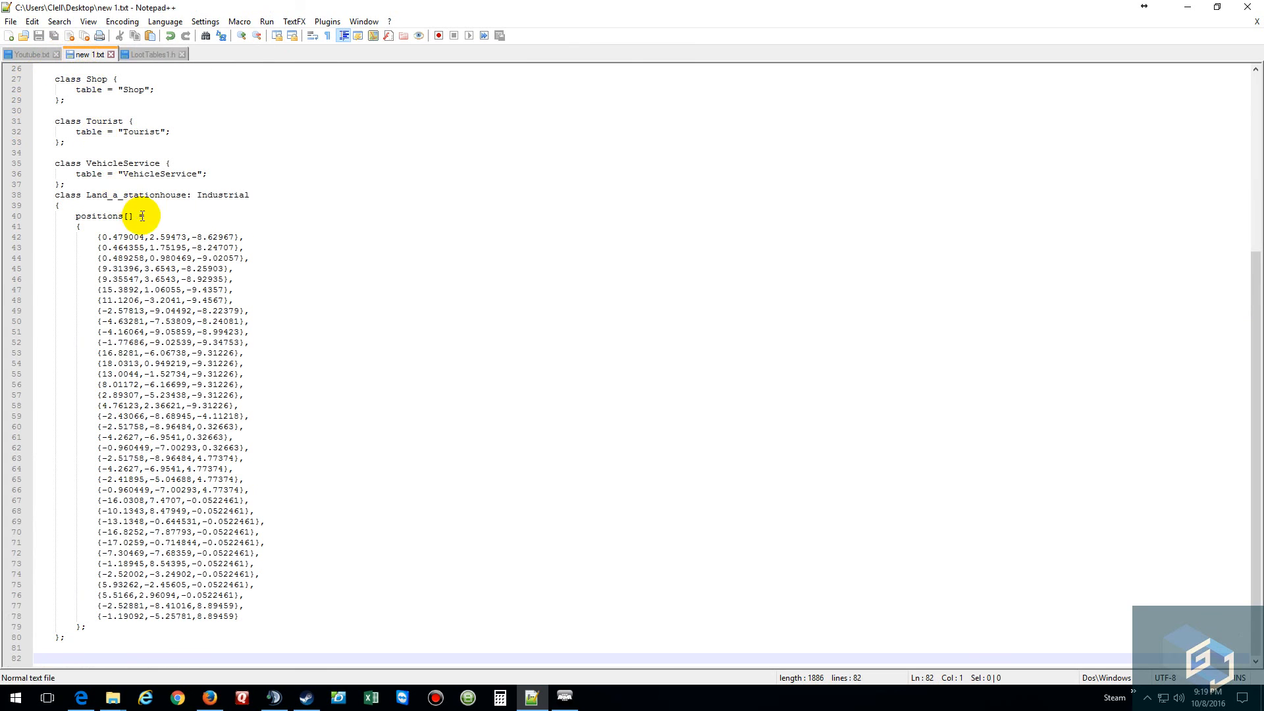
pyautogui.click(144, 58)
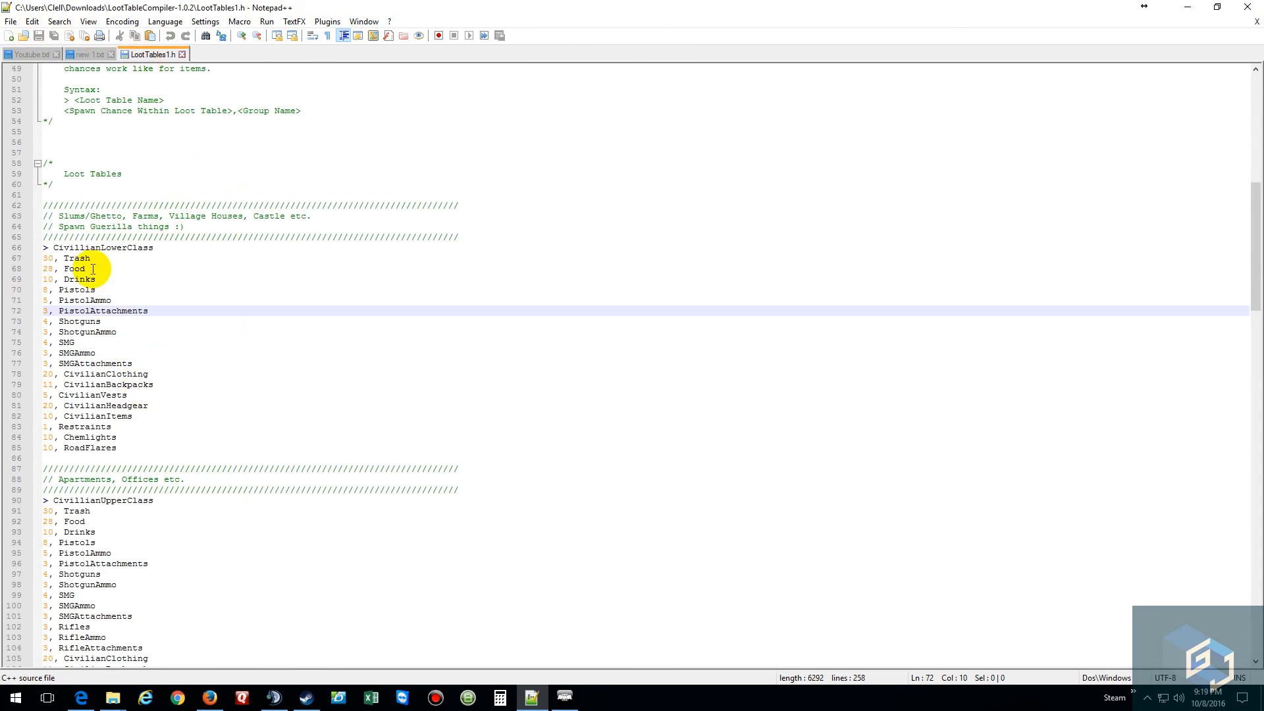
pyautogui.moveTo(46, 203); pyautogui.dragTo(139, 511)
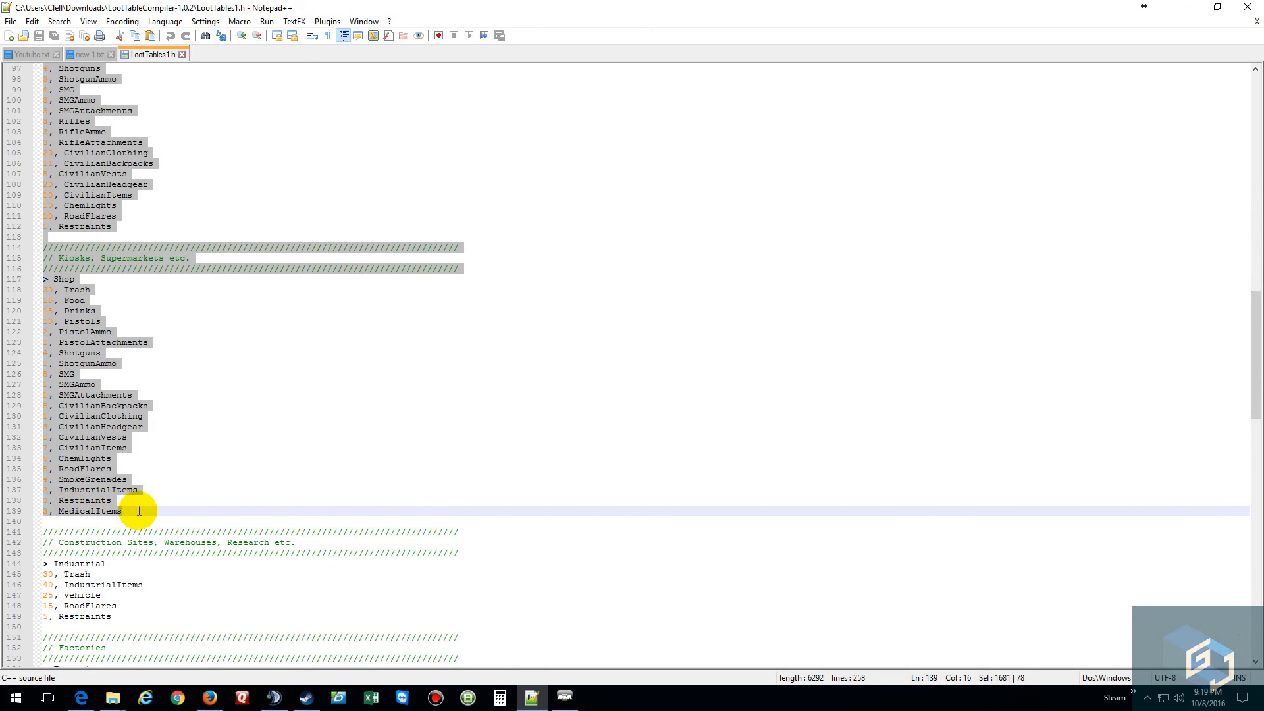
pyautogui.press('Delete')
pyautogui.scroll(-7, 132, 481)
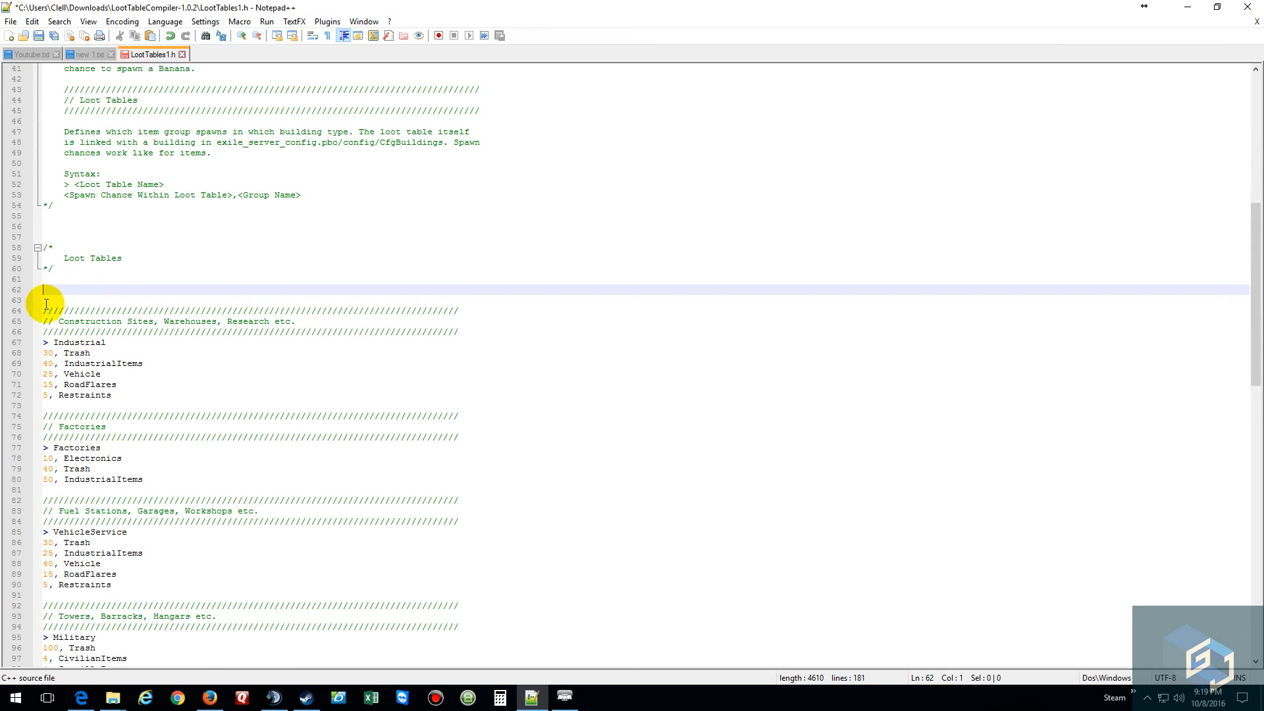
pyautogui.hotkey('ctrl', 'z')
pyautogui.hotkey('ctrl', 'z')
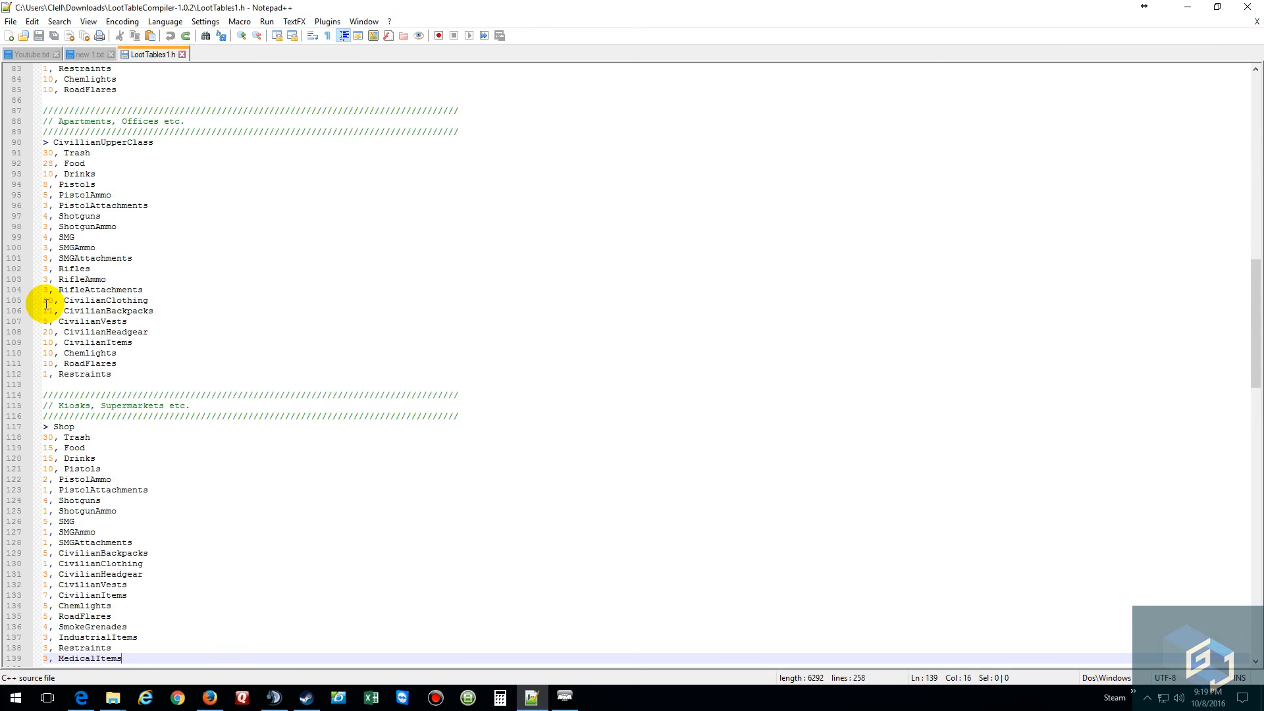
# Step: Delete every loot table except Industrial from LootTables1.h, together with their header comments
pyautogui.scroll(15, 290, 361)
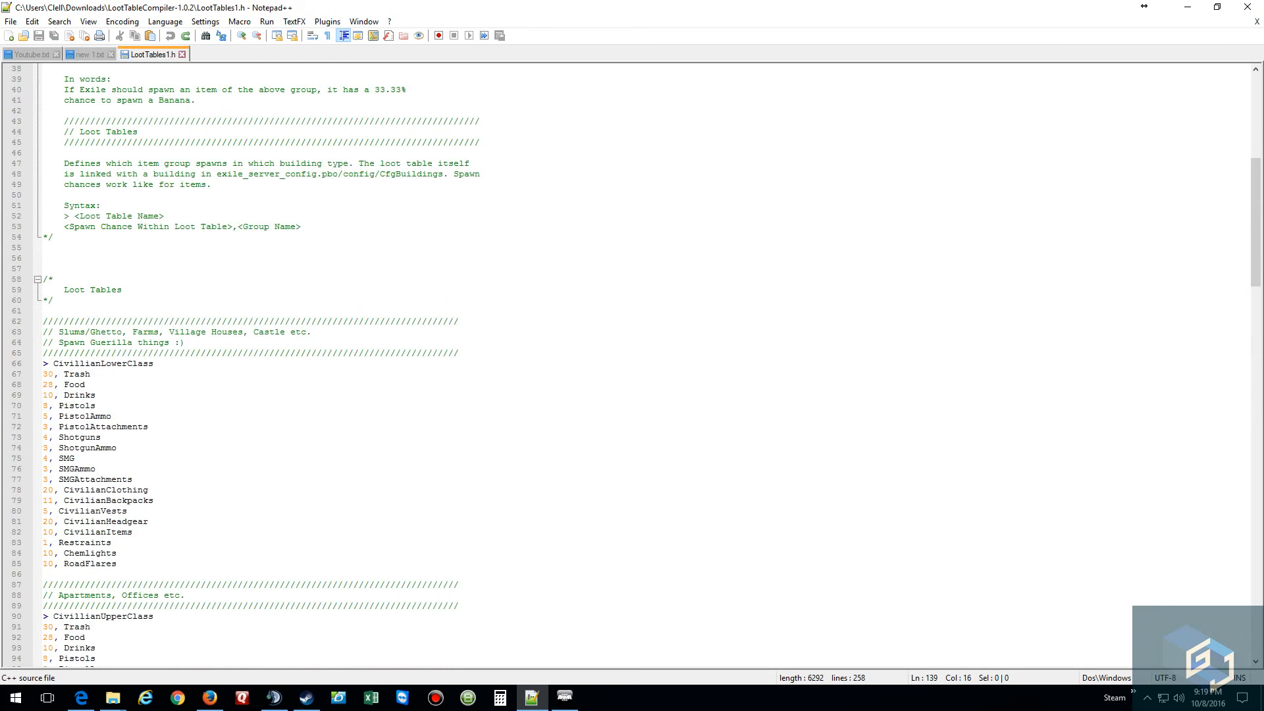
pyautogui.moveTo(48, 313); pyautogui.dragTo(139, 299)
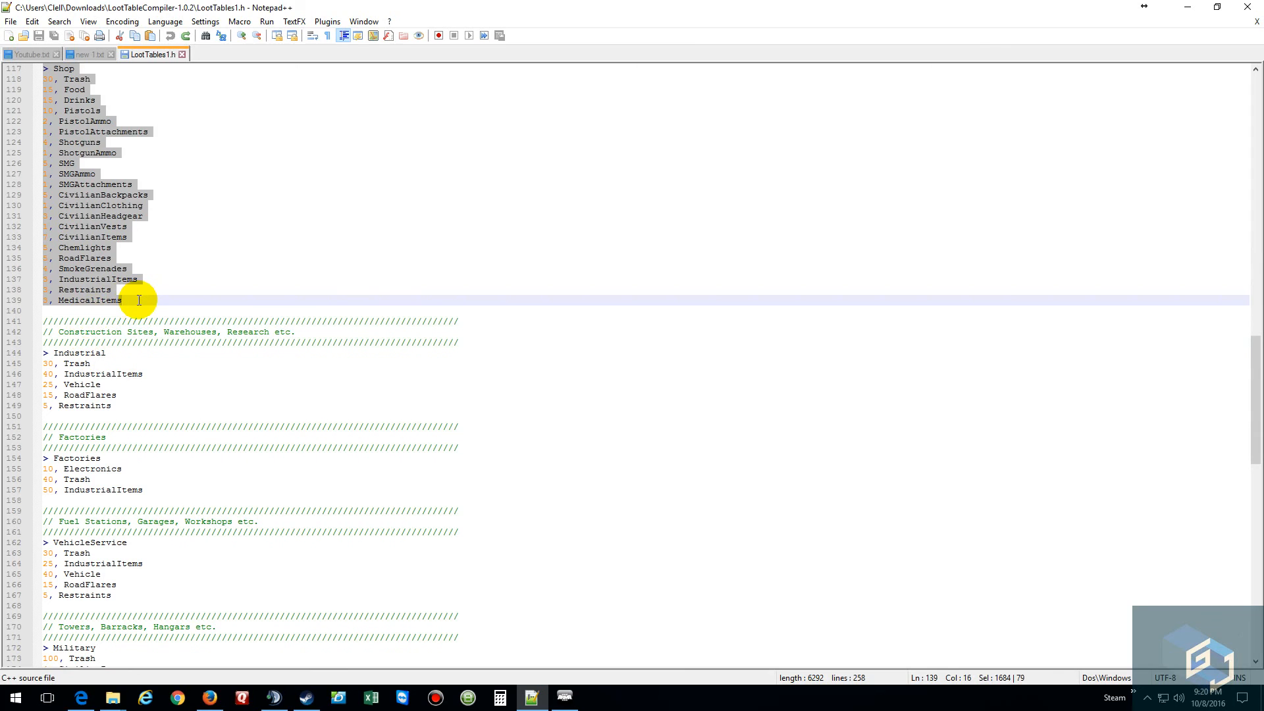
pyautogui.press('Delete')
pyautogui.scroll(-3, 50, 336)
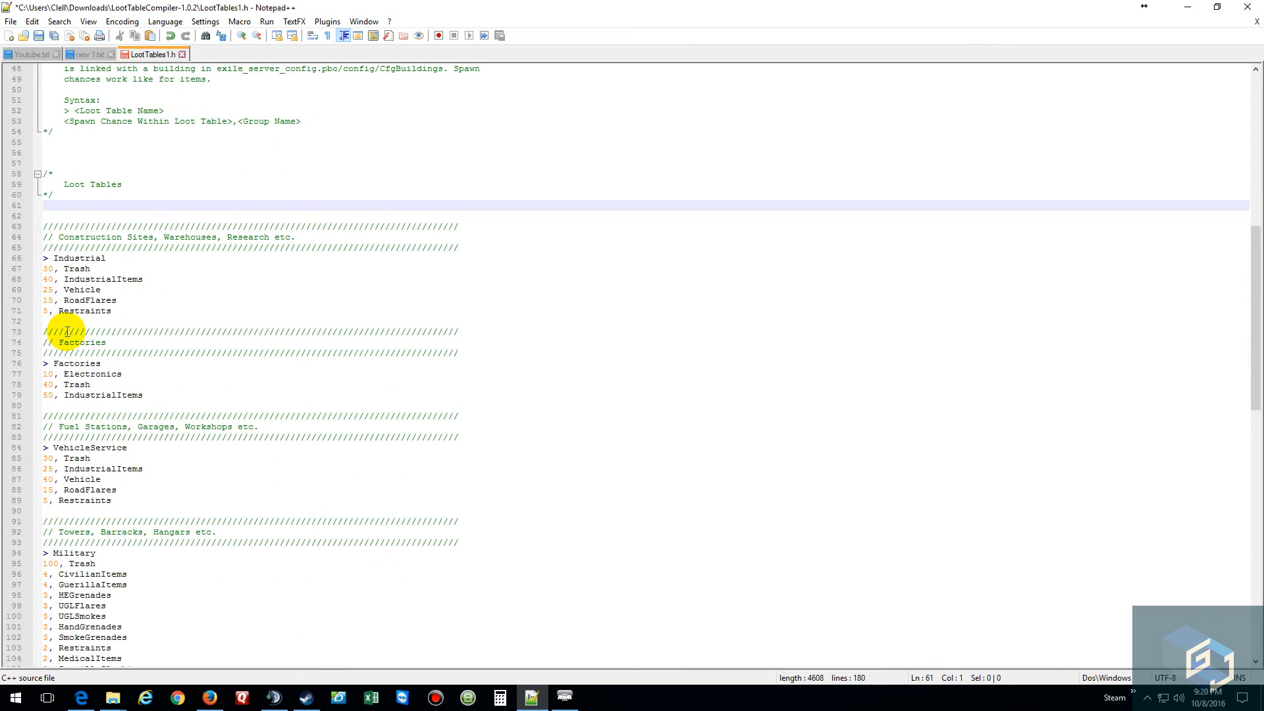
pyautogui.moveTo(45, 328); pyautogui.dragTo(122, 707)
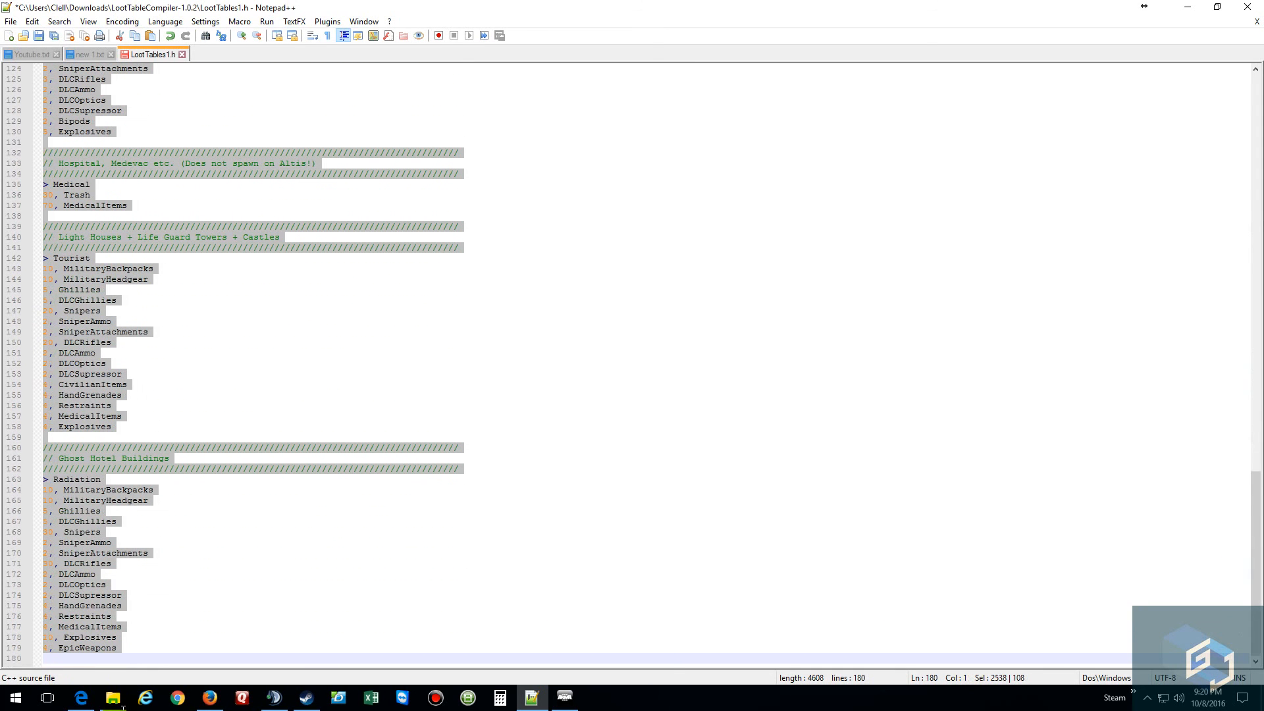
pyautogui.moveTo(113, 698)
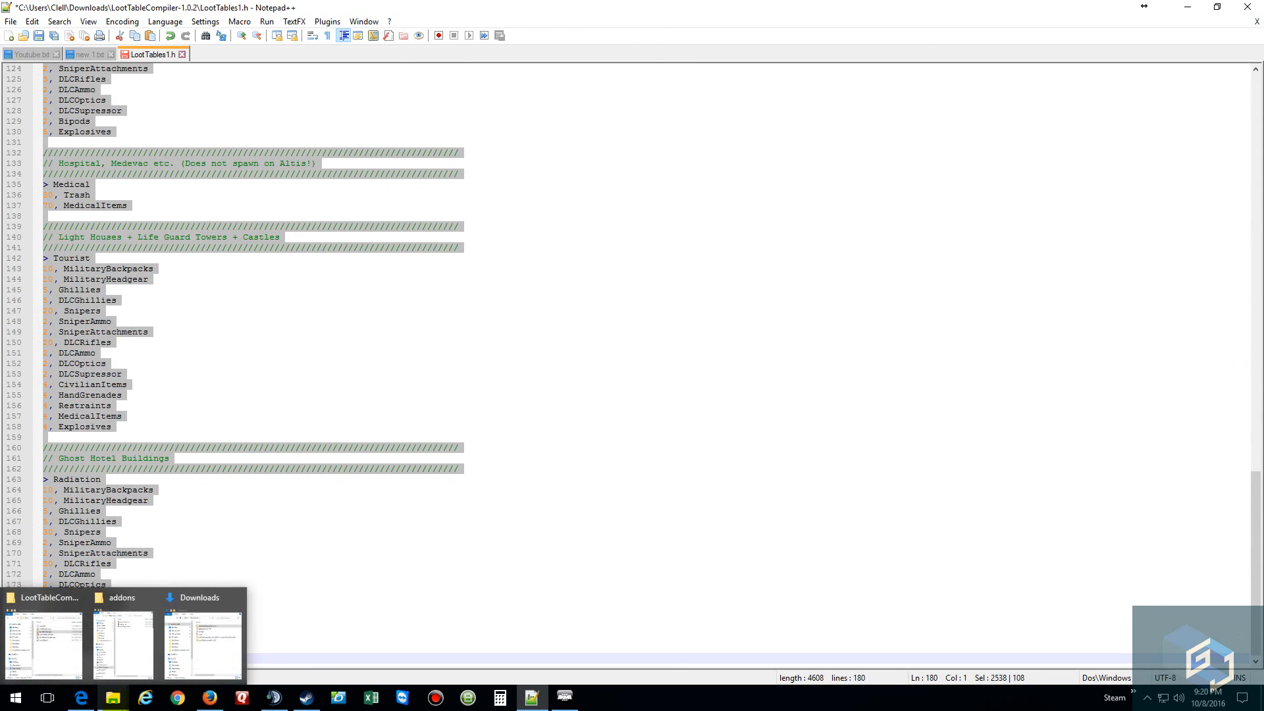
pyautogui.press('Delete')
pyautogui.click(283, 479)
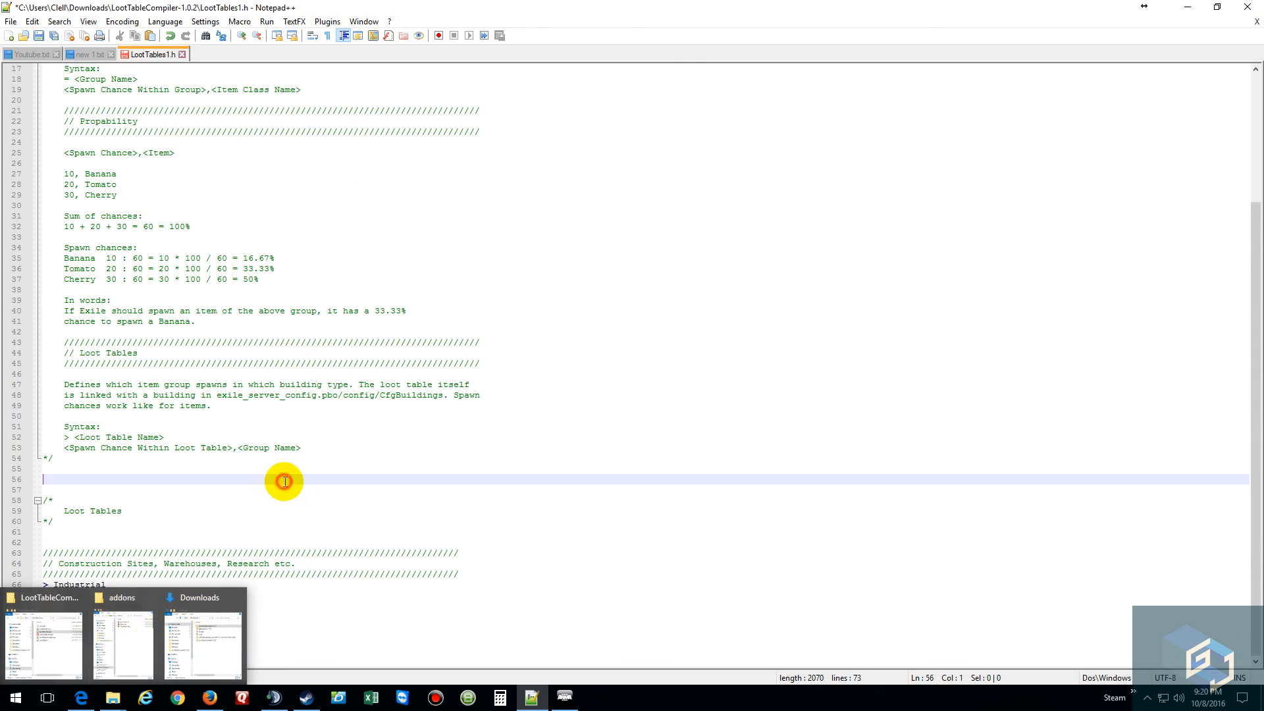
# Step: Add the entries "50, Food" and "50, Drink" directly below the Industrial table name in LootTables1.h
pyautogui.click(113, 586)
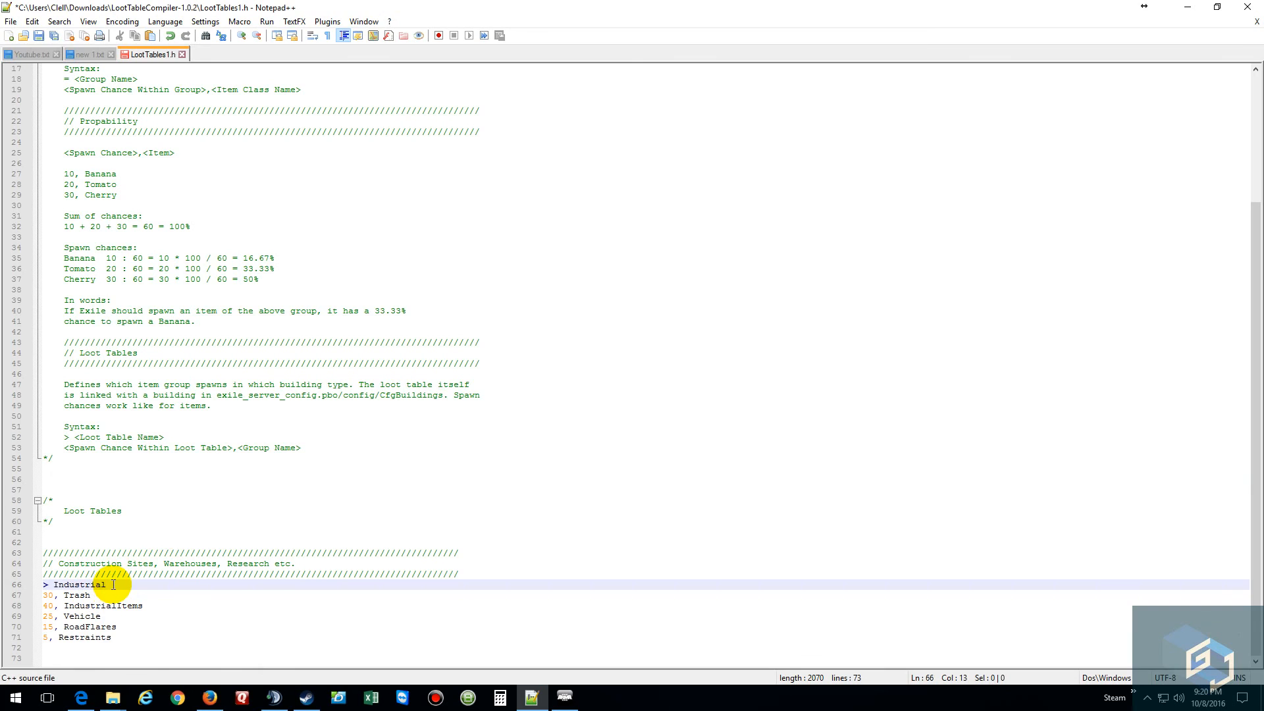
pyautogui.press('Return')
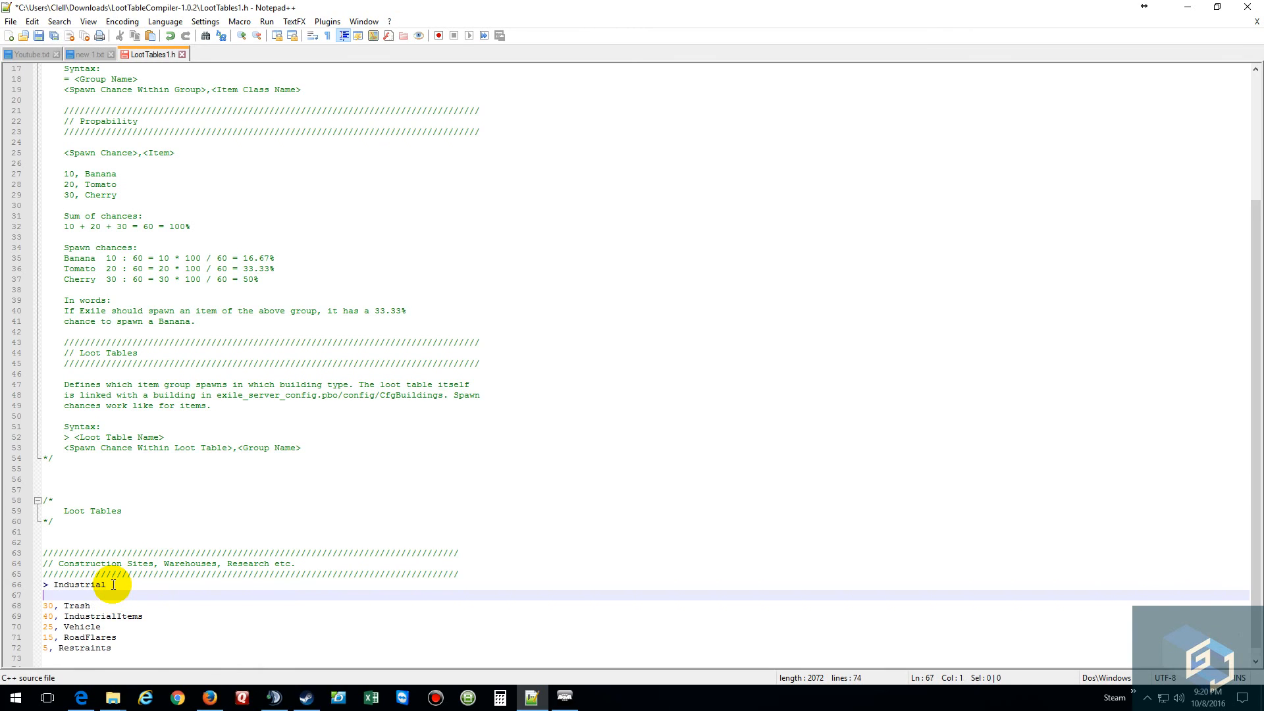
pyautogui.write('50')
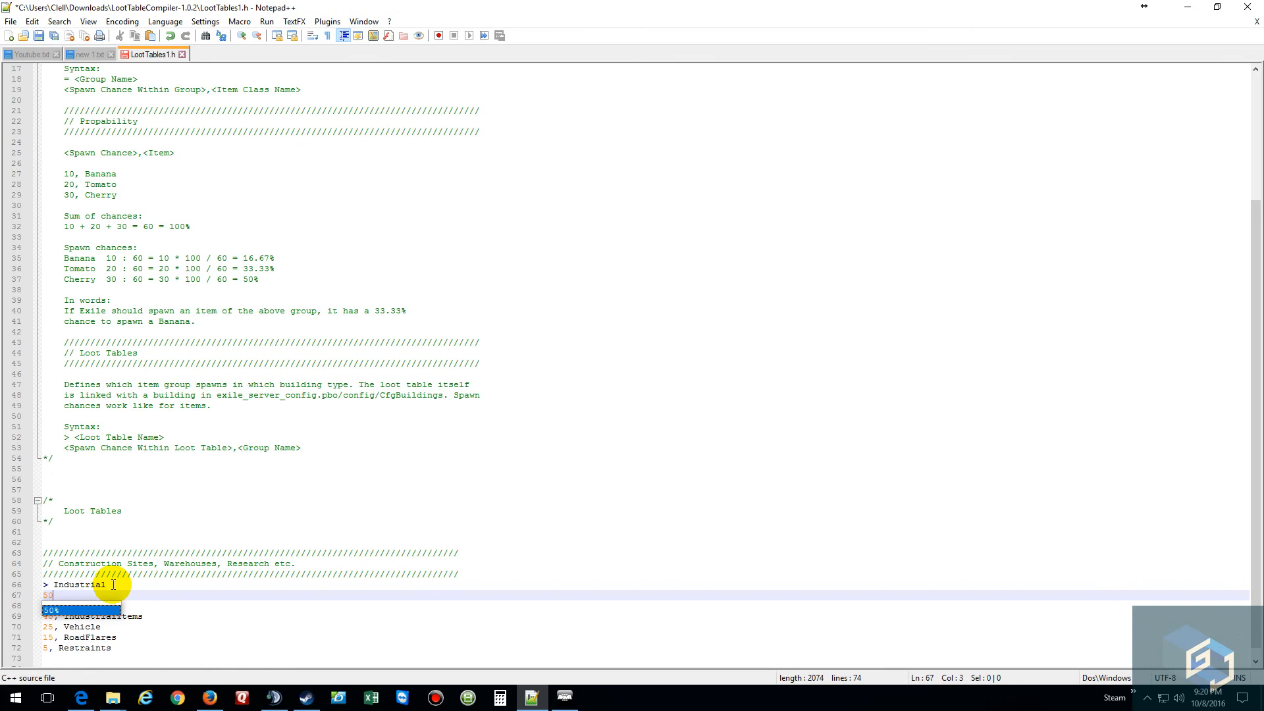
pyautogui.write(',')
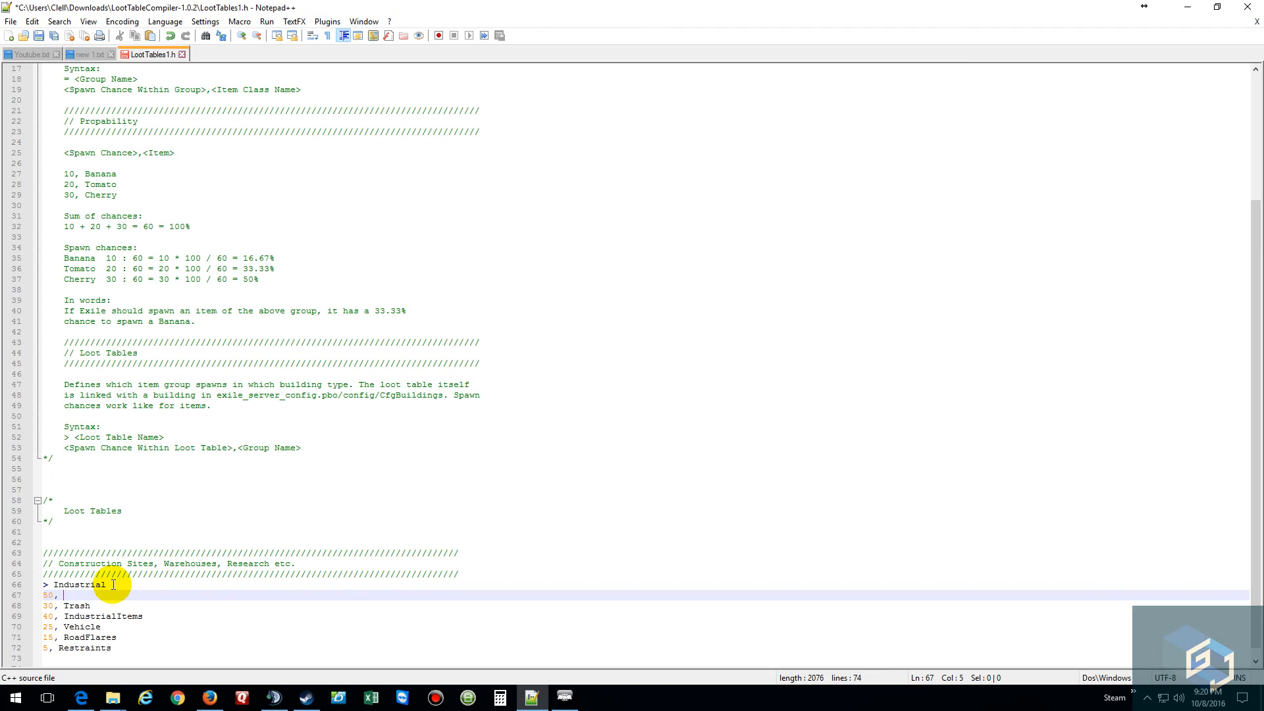
pyautogui.write(' Food')
pyautogui.press('Return')
pyautogui.write('50')
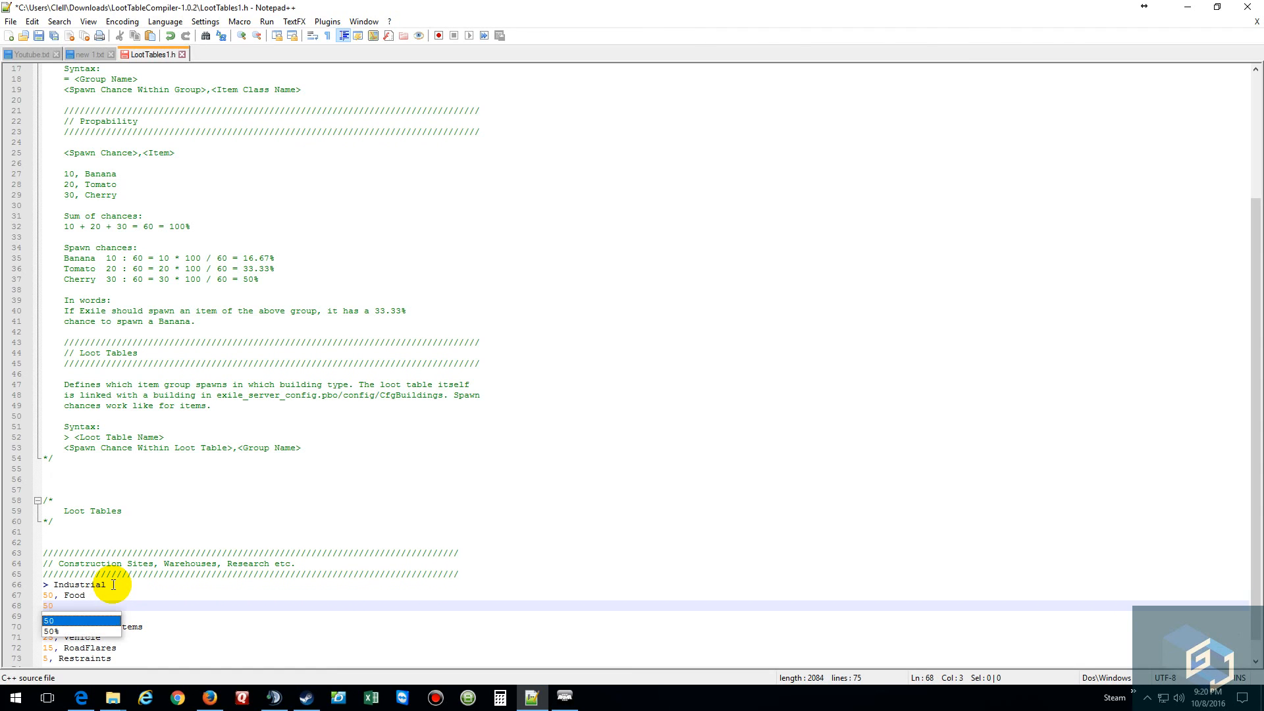
pyautogui.write(', ')
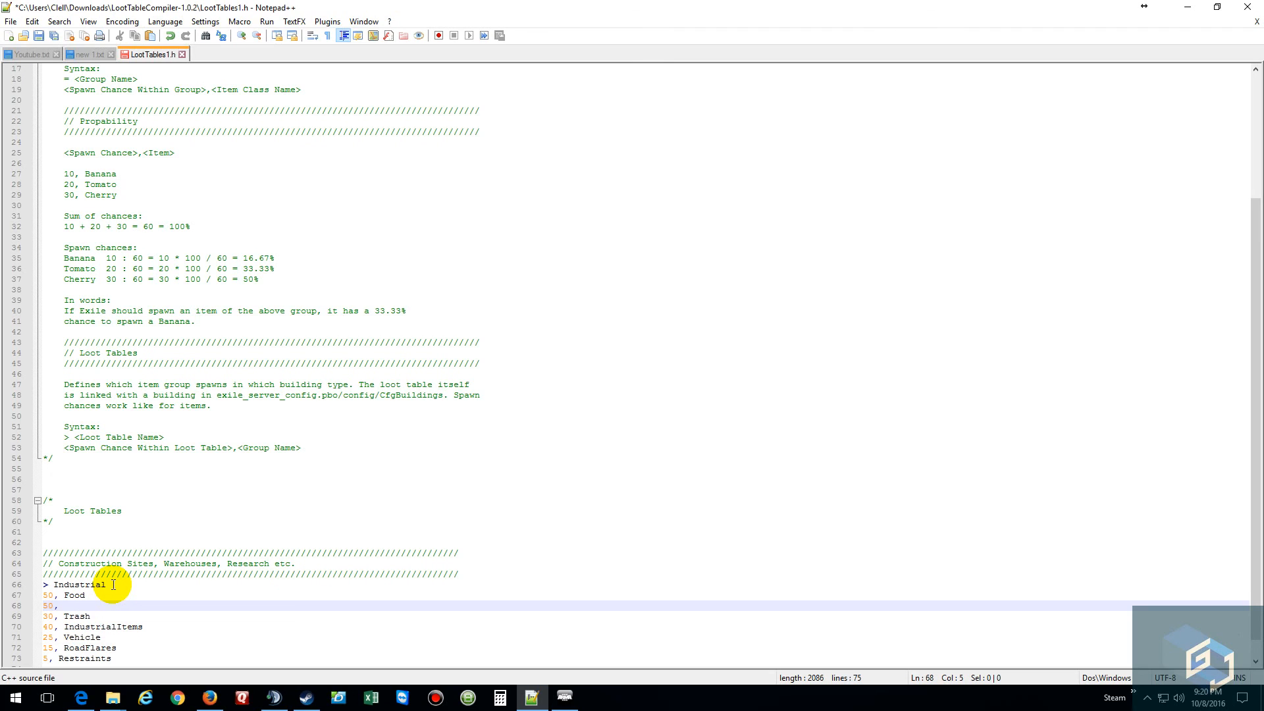
pyautogui.write('Drink')
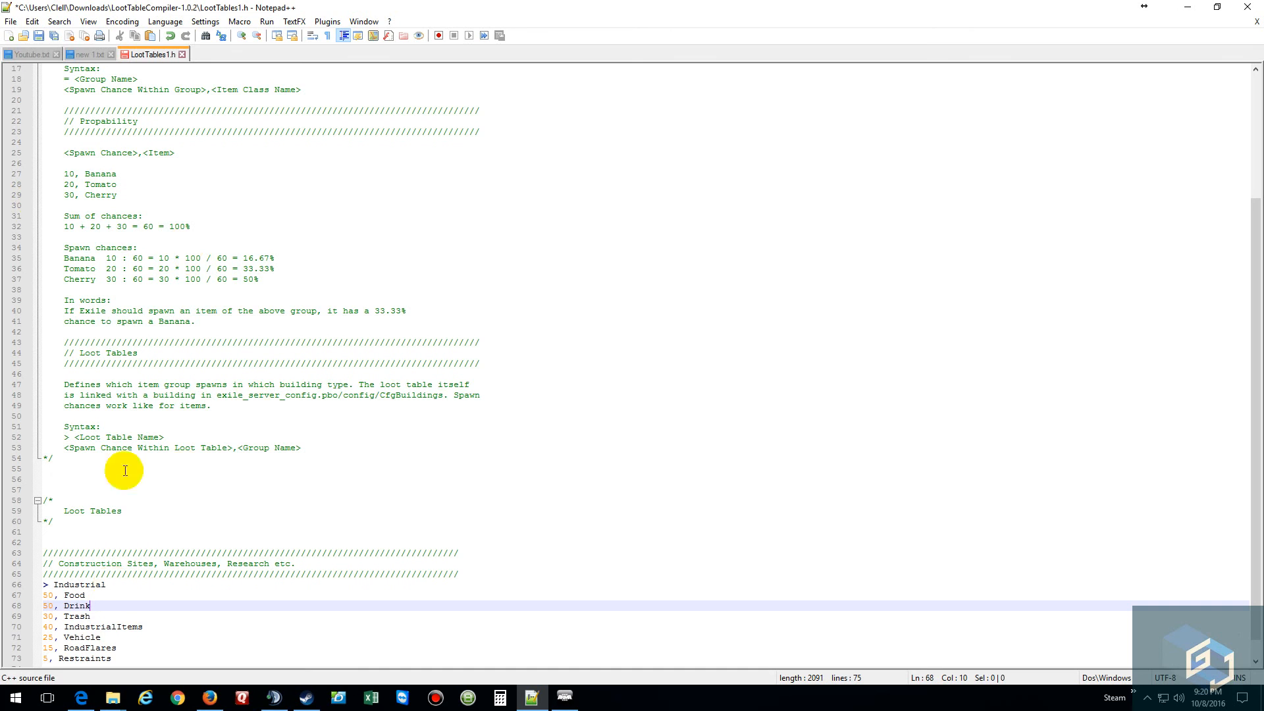
# Step: Open LootItemGroups from the LootTableCompiler-1.0.2 folder, check the Food and Drinks group names, and return to LootTables1.h
pyautogui.click(122, 700)
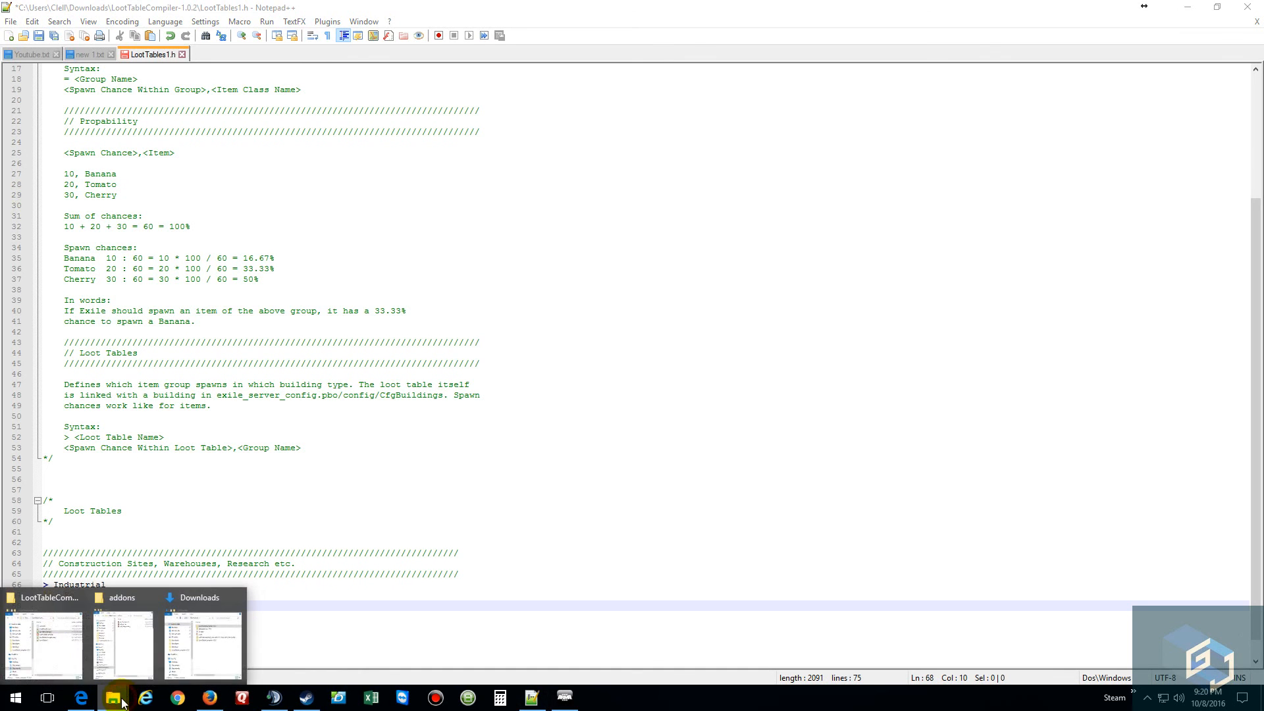
pyautogui.moveTo(117, 649)
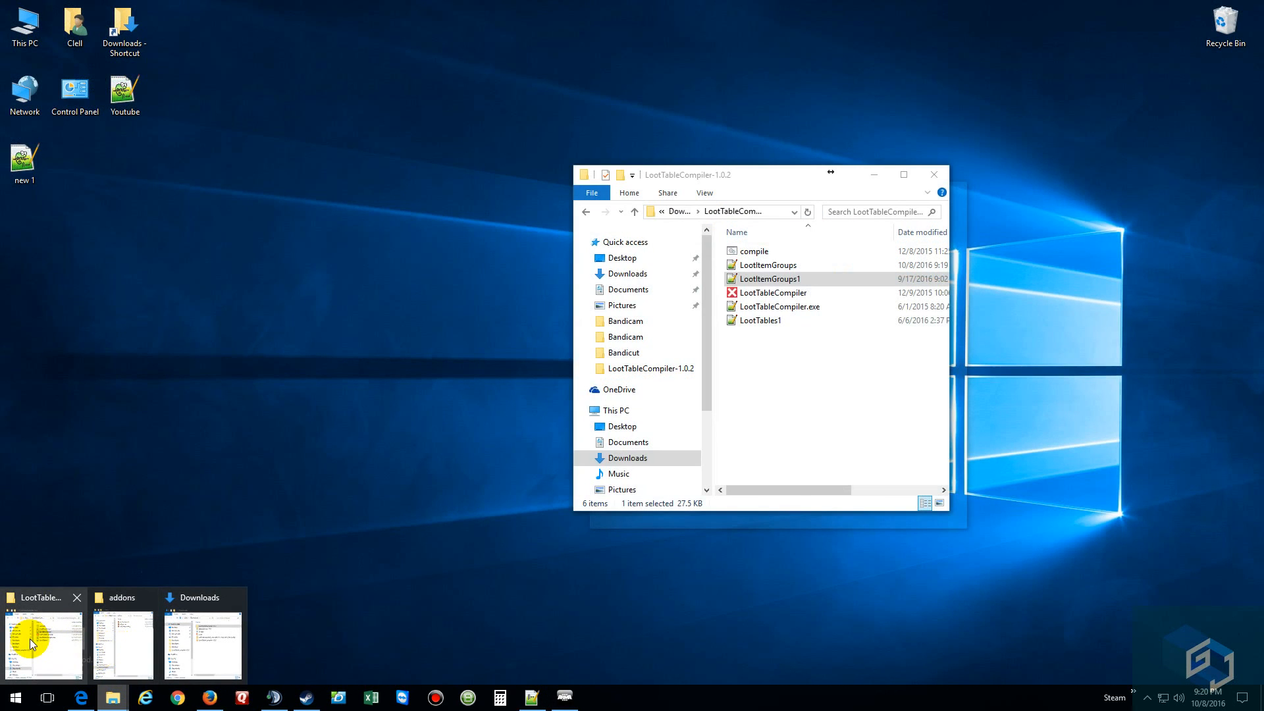
pyautogui.click(30, 637)
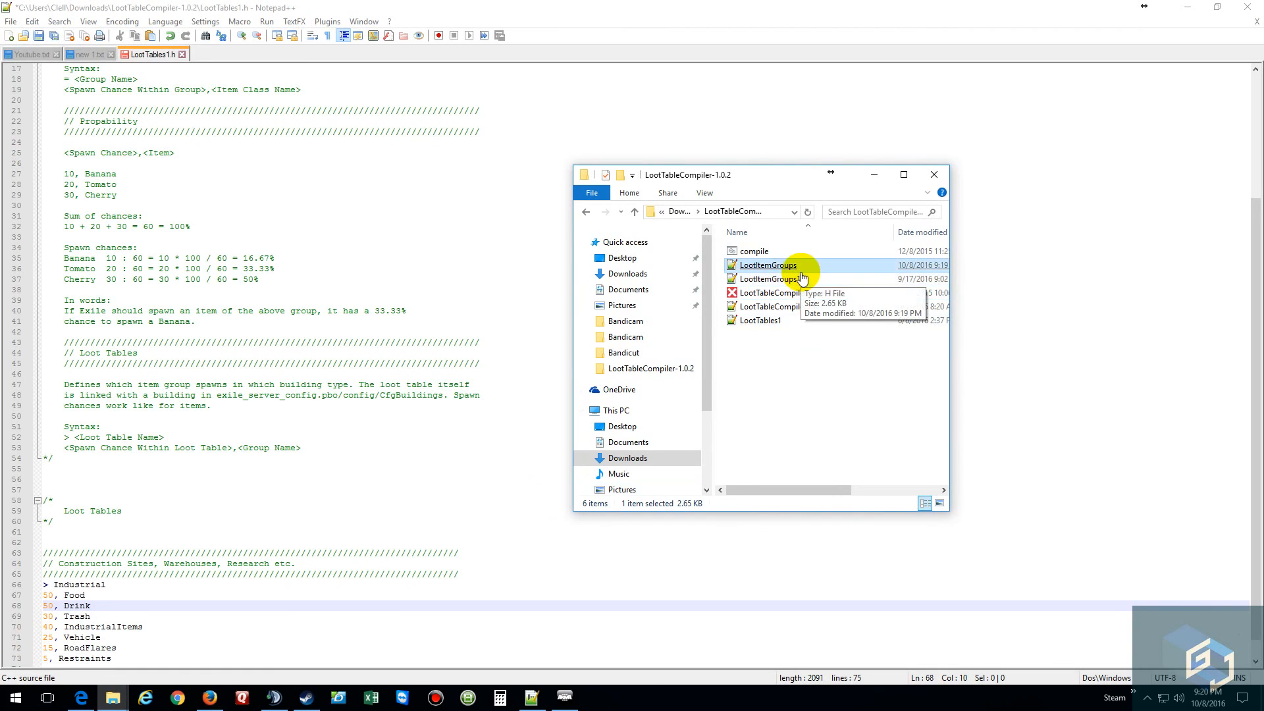
pyautogui.doubleClick(784, 266)
pyautogui.scroll(-4, 323, 323)
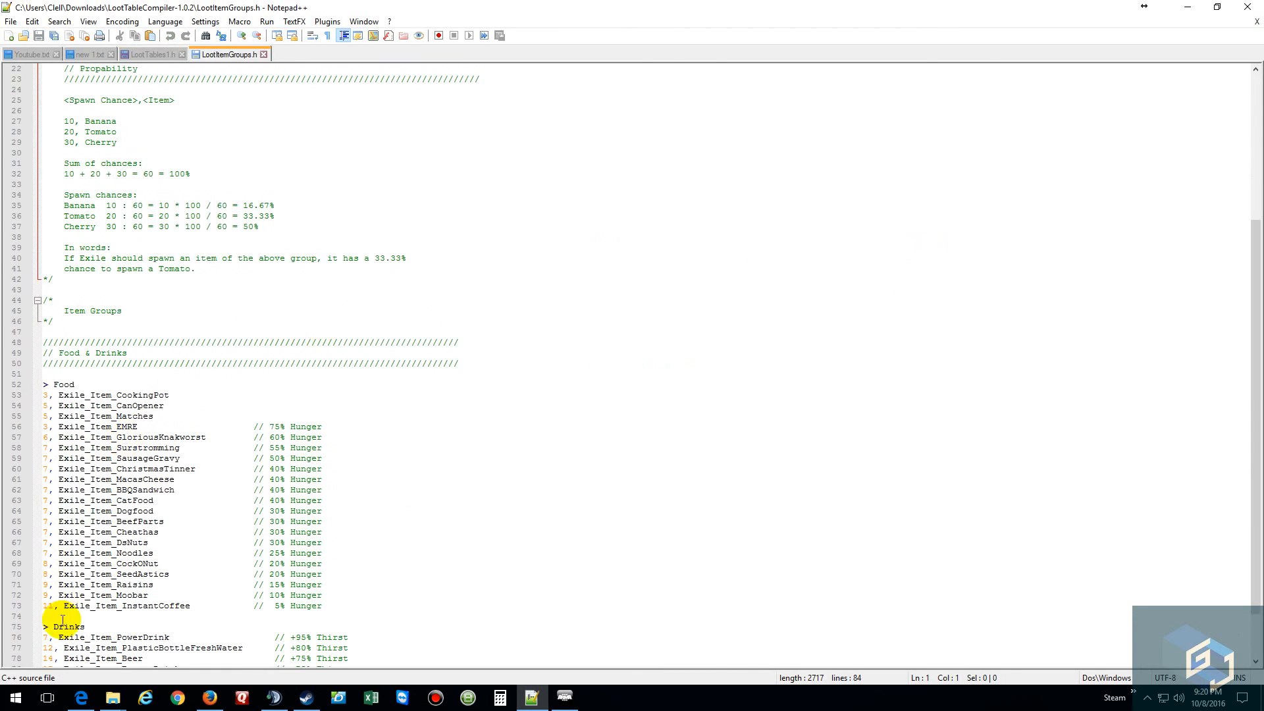
pyautogui.click(142, 54)
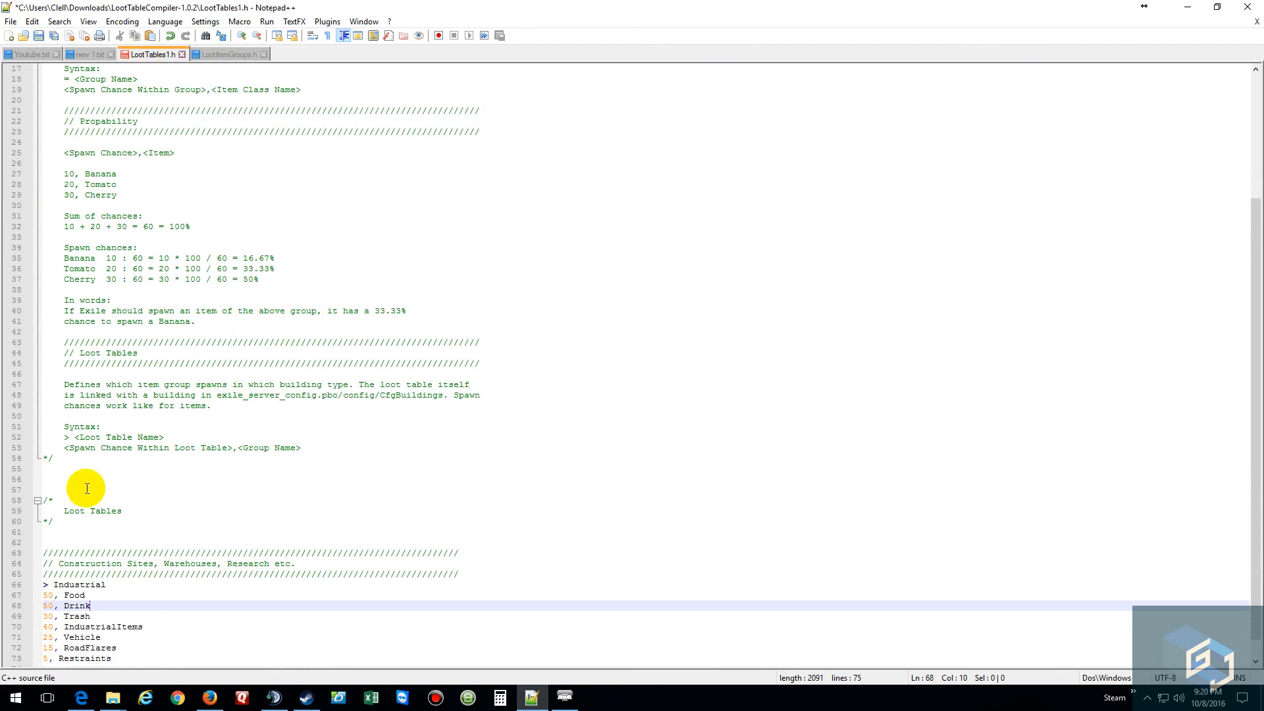
# Step: Correct the Drink entry to "50, Drinks" and delete the Trash through Restraints entries from the Industrial table
pyautogui.scroll(-1, 104, 525)
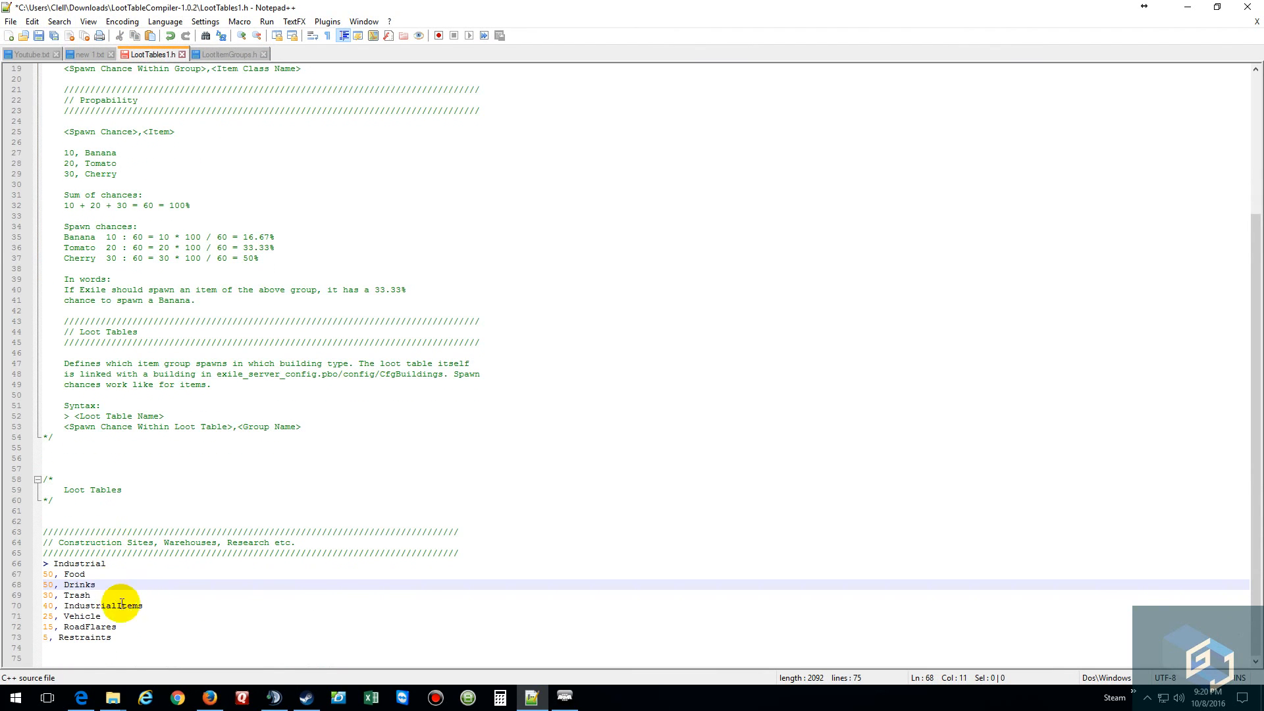
pyautogui.moveTo(119, 642); pyautogui.dragTo(112, 587)
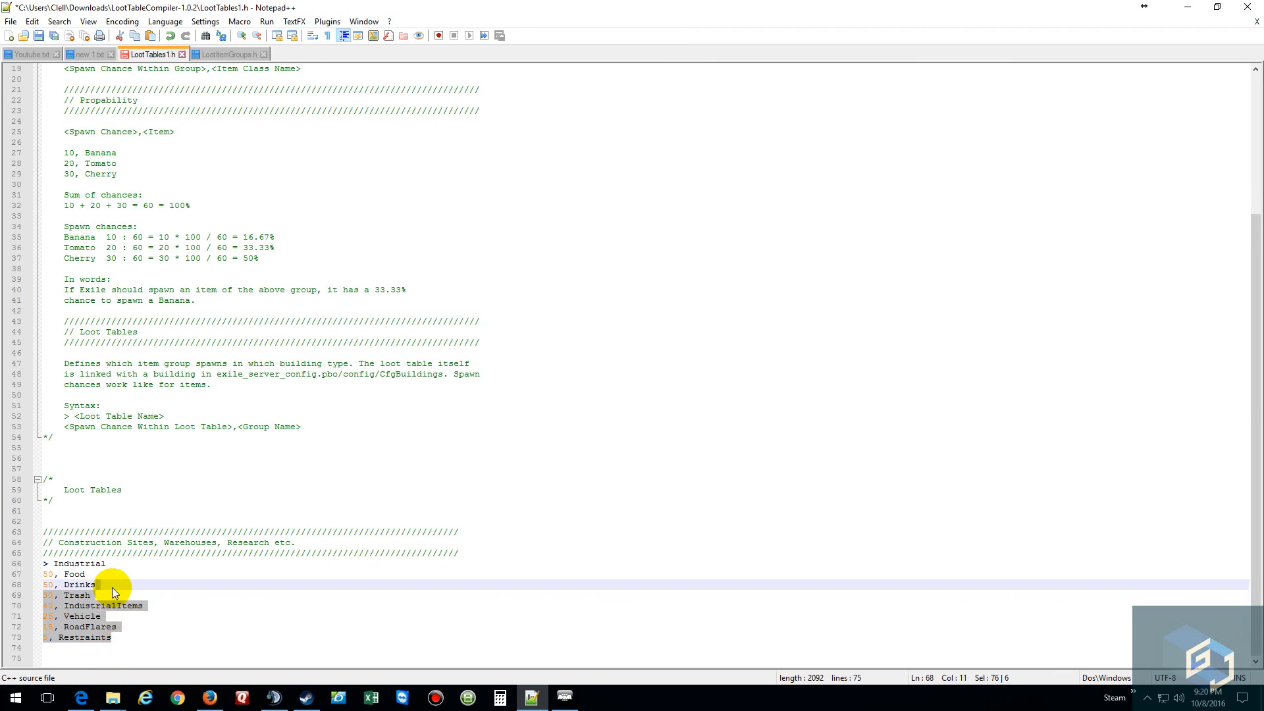
pyautogui.press('Delete')
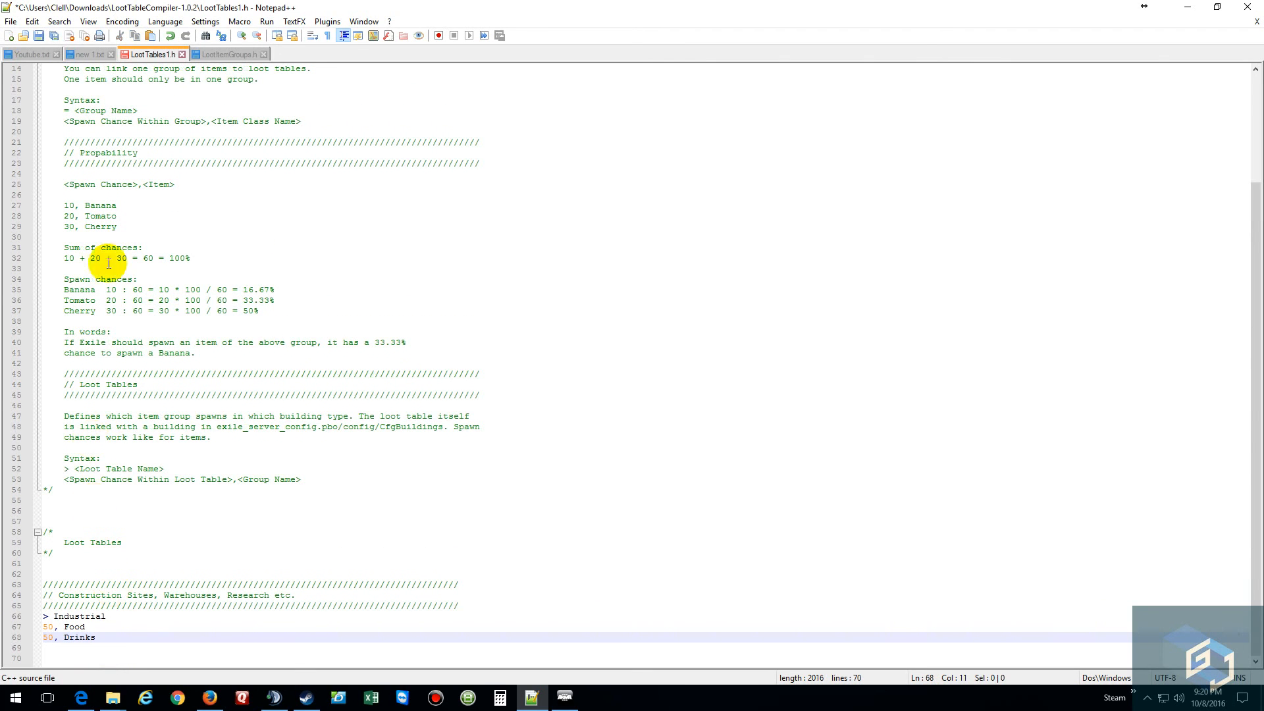
# Step: Save the file as LootTables in the LootTableCompiler-1.0.2 folder, and close it together with LootItemGroups.h
pyautogui.click(8, 21)
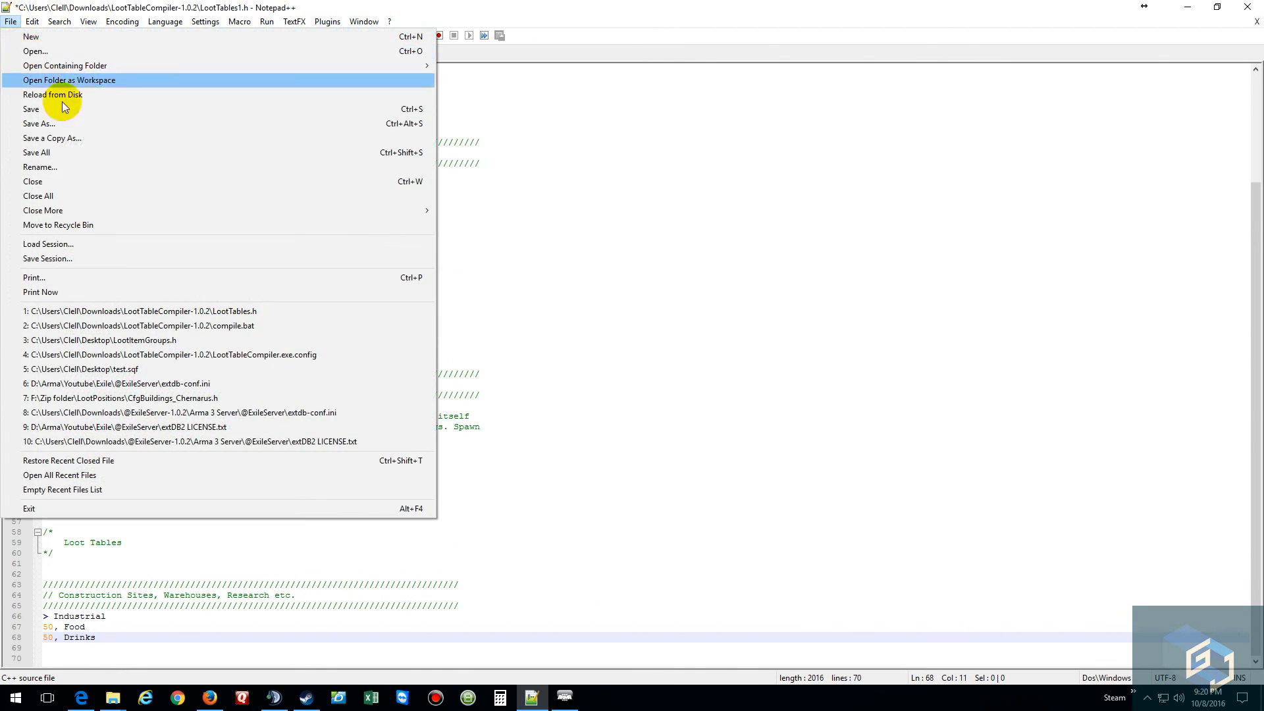
pyautogui.click(79, 124)
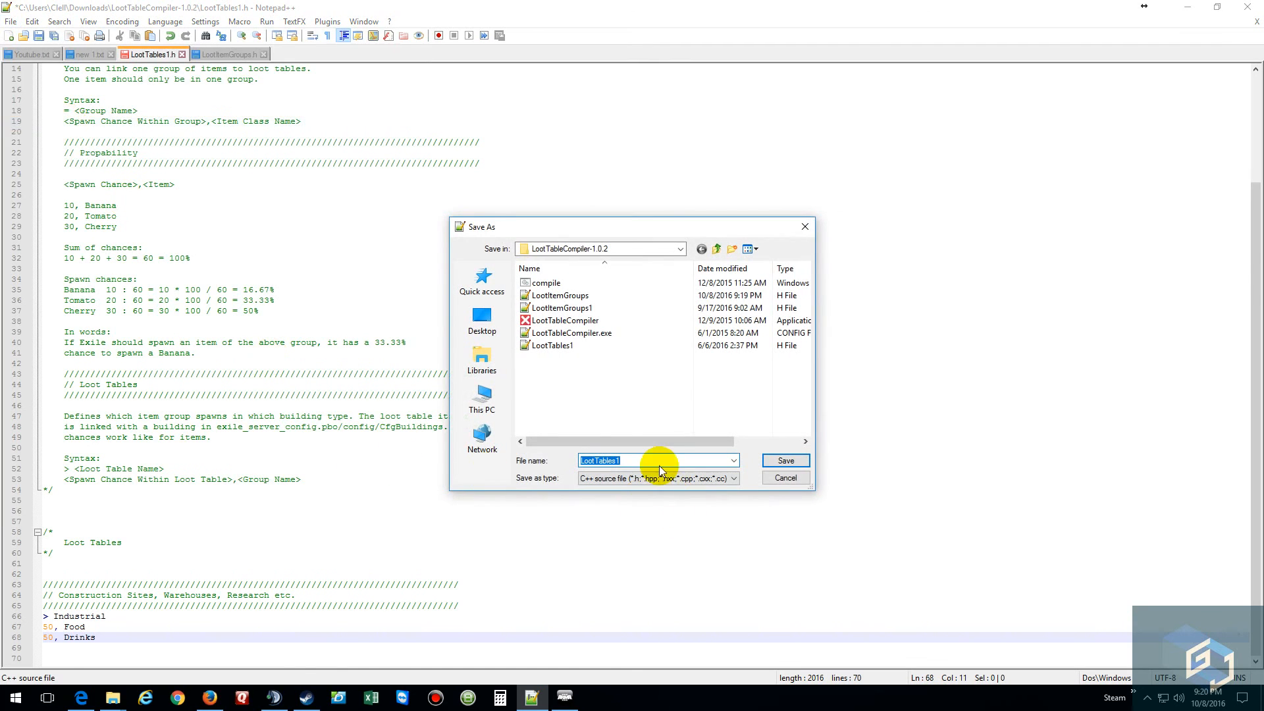
pyautogui.press('End')
pyautogui.press('BackSpace')
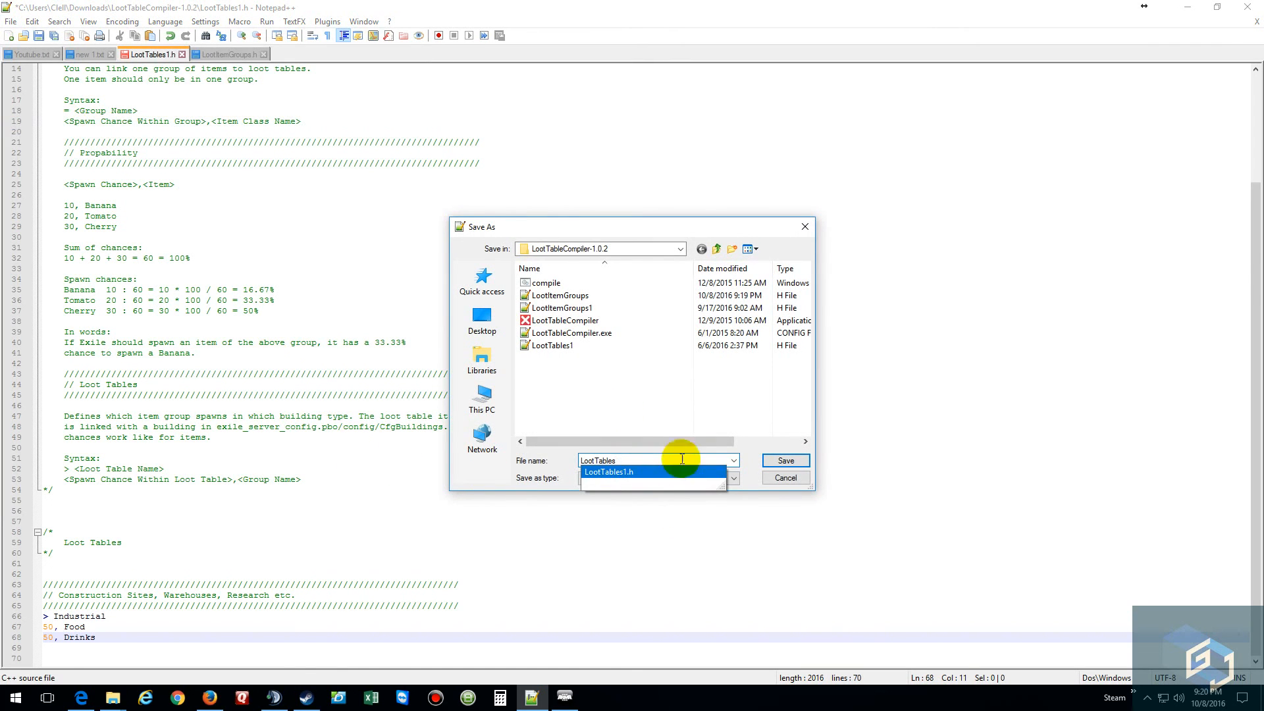
pyautogui.click(787, 462)
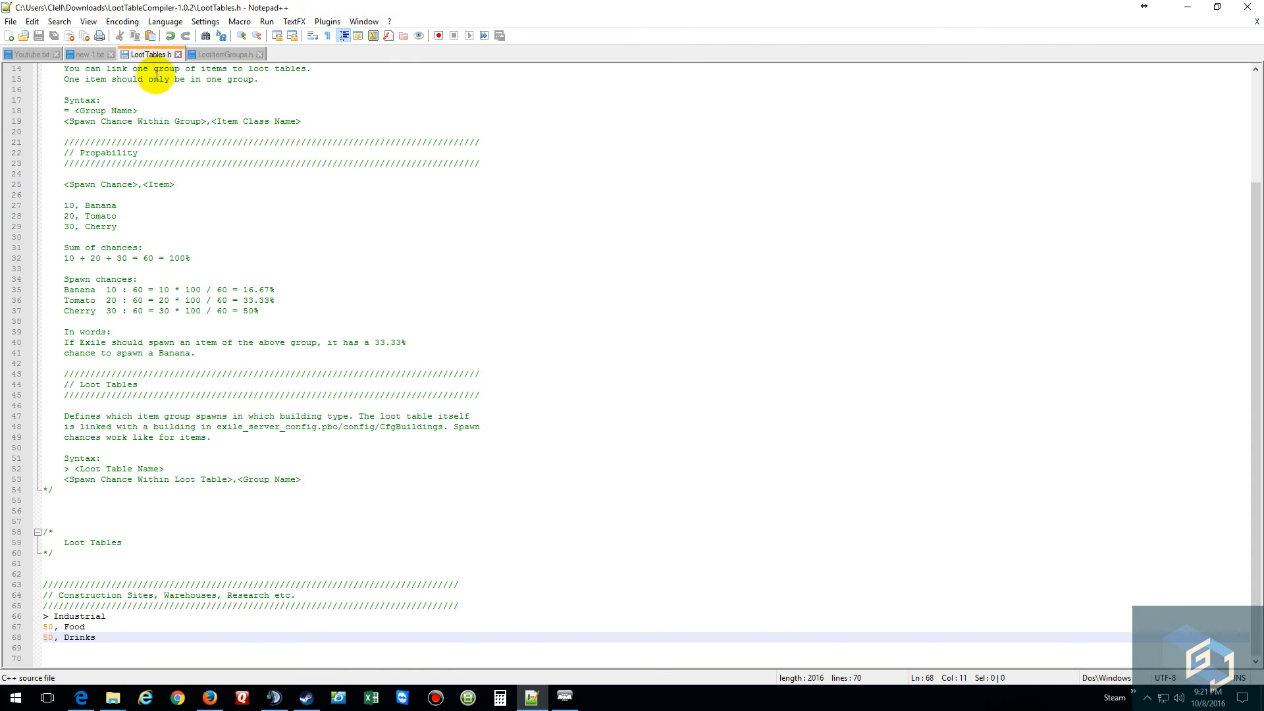
pyautogui.click(177, 55)
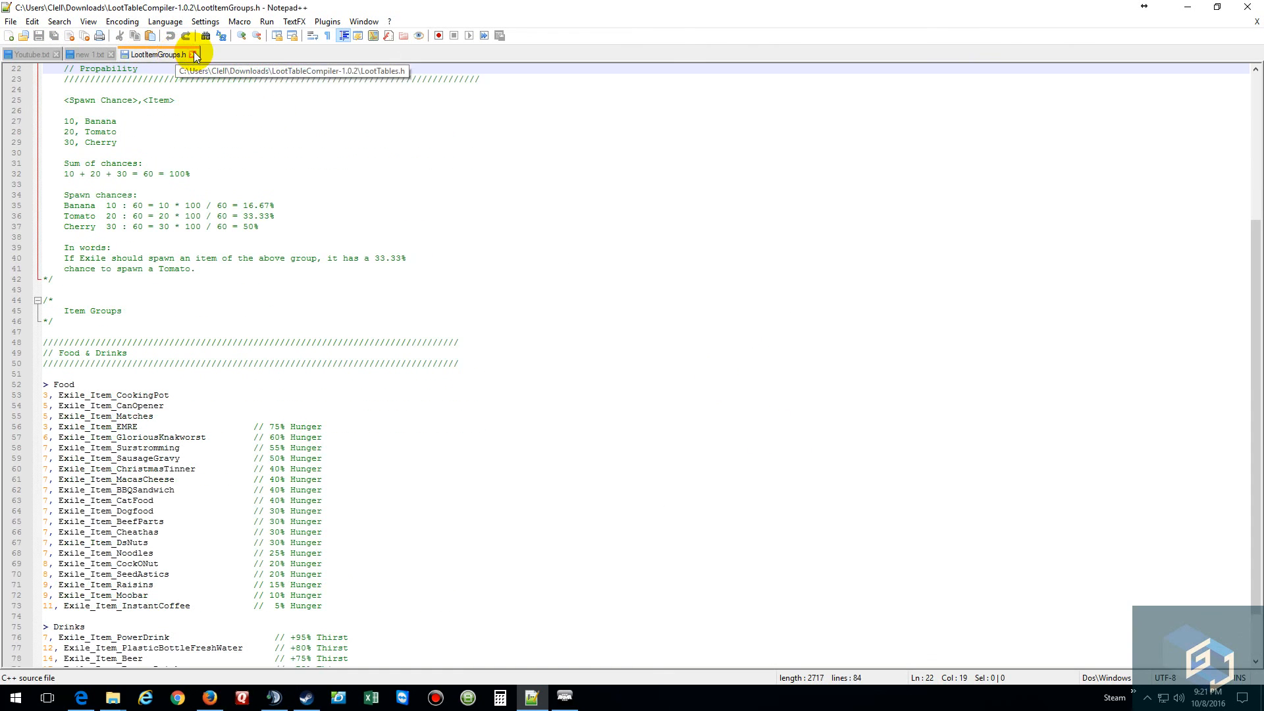
pyautogui.click(192, 55)
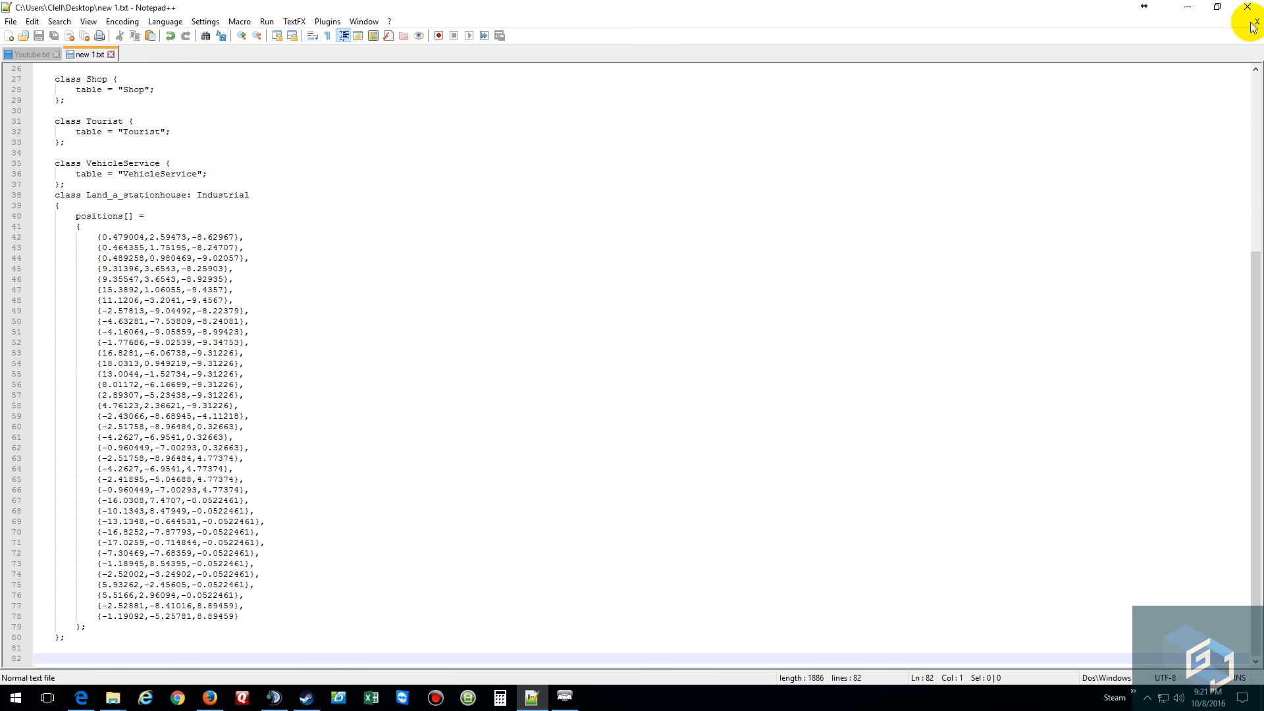
# Step: Run compile in the LootTableCompiler-1.0.2 folder, open the generated CfgLootTables file and collapse its test results comment
pyautogui.click(1185, 9)
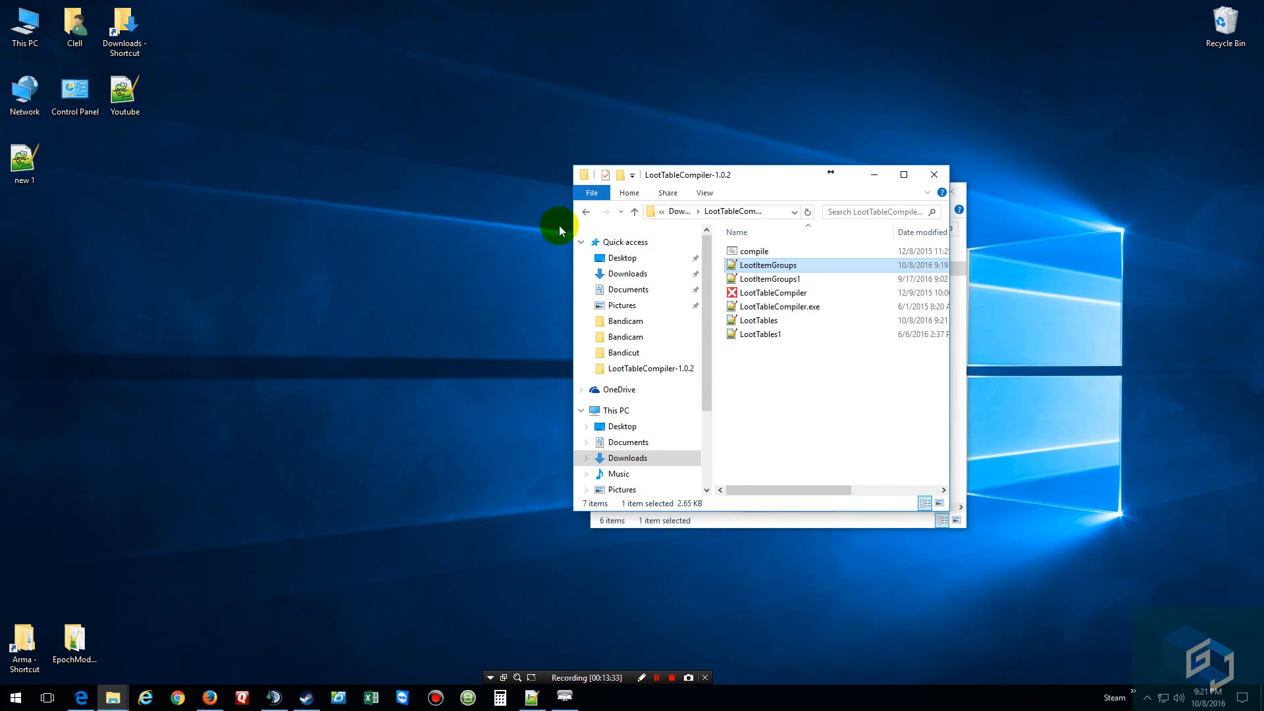
pyautogui.doubleClick(751, 257)
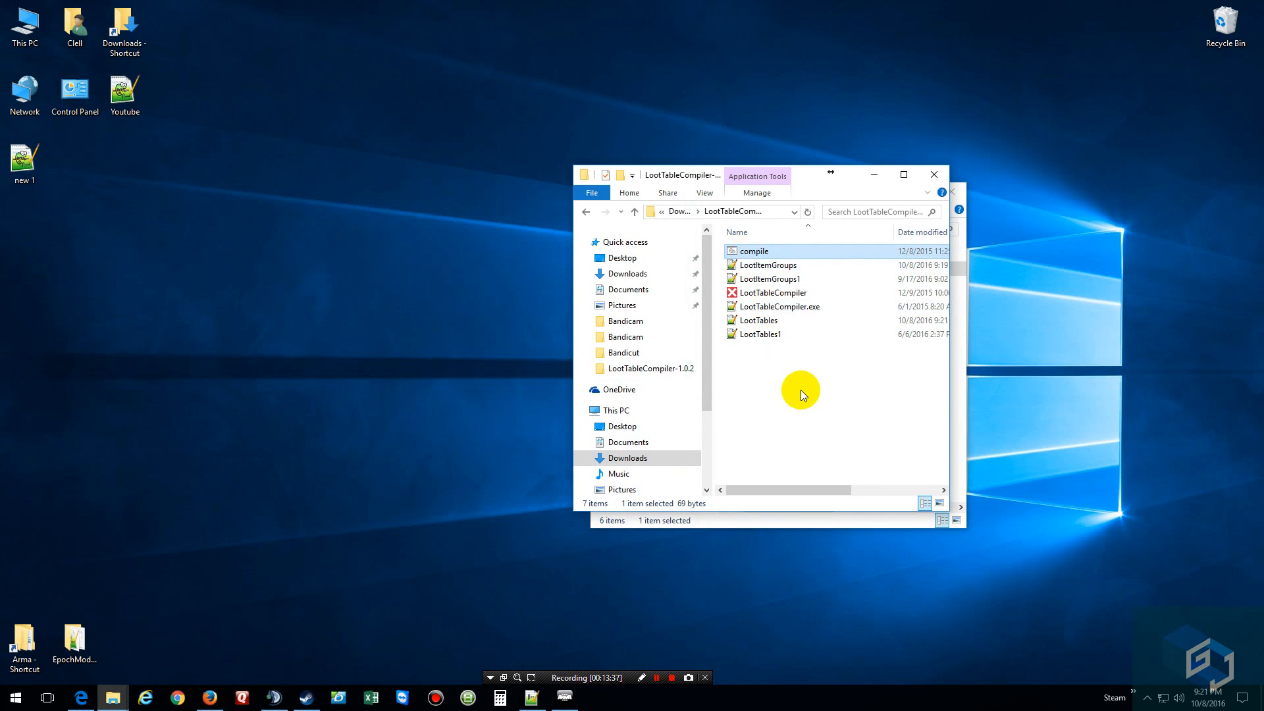
pyautogui.doubleClick(765, 251)
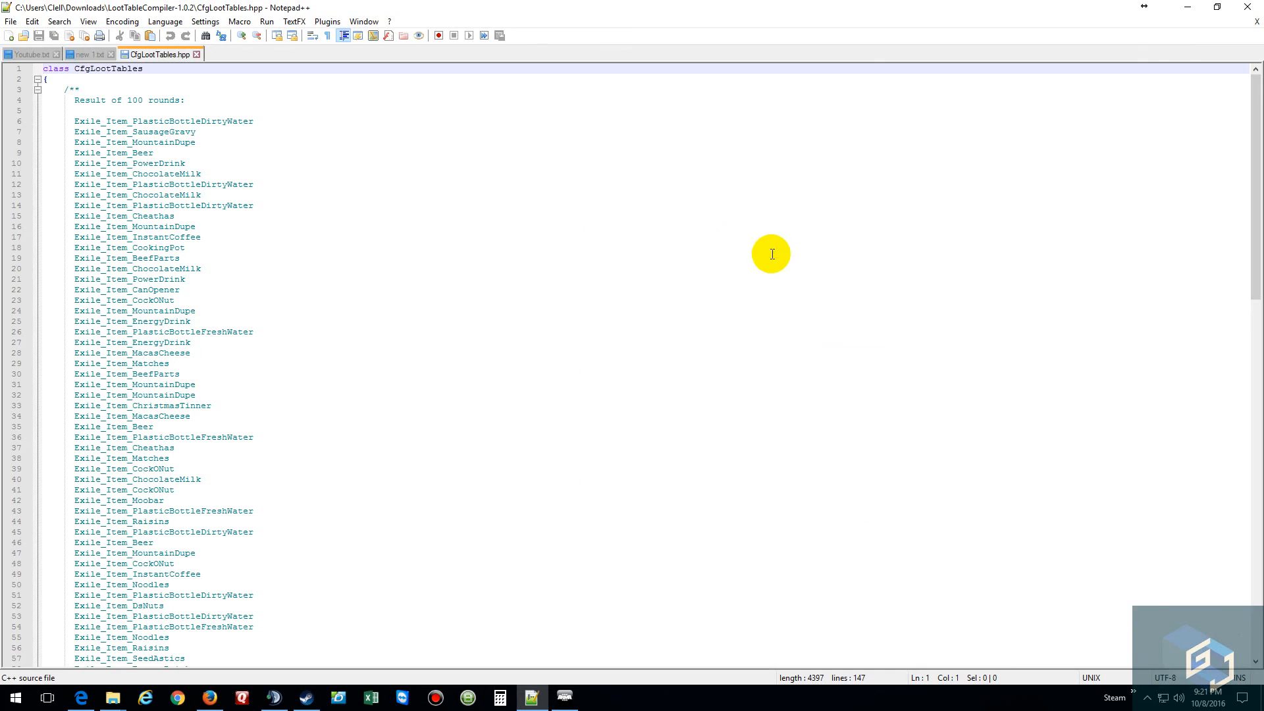
pyautogui.click(37, 90)
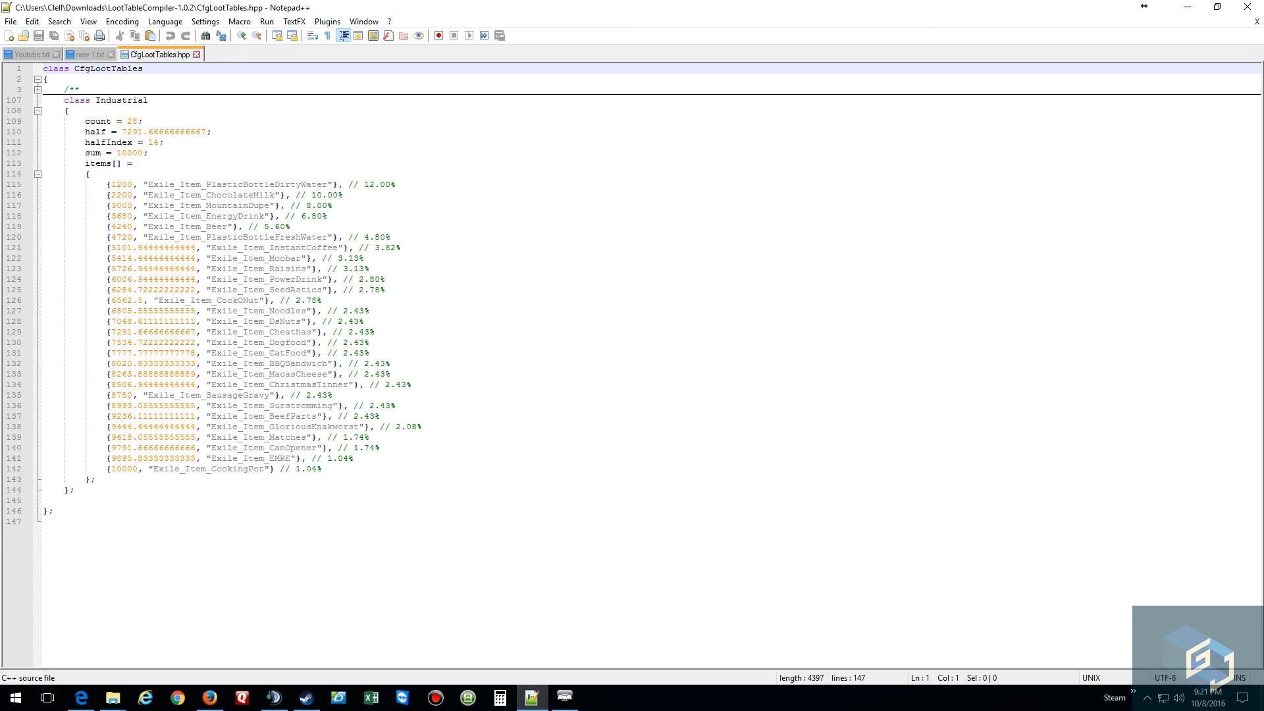
# Step: Open LootTables1 from the LootTableCompiler-1.0.2 folder, review its original loot tables and close it
pyautogui.moveTo(117, 703)
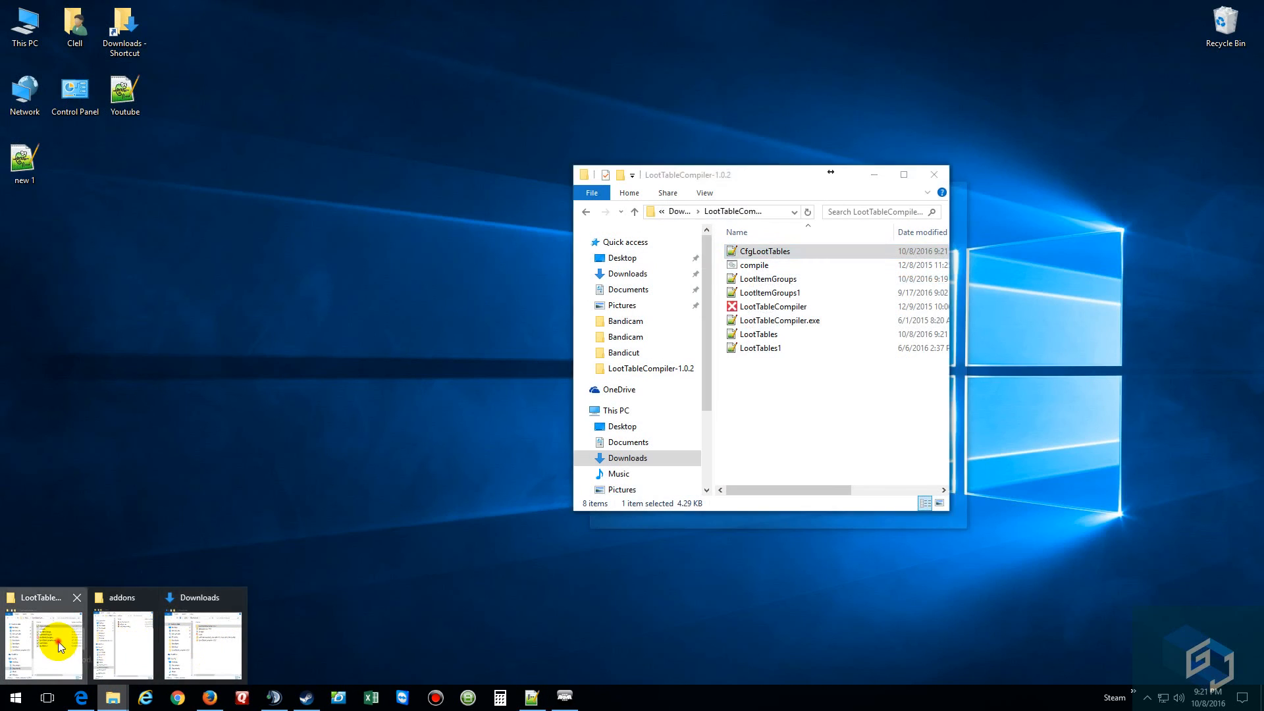
pyautogui.click(59, 646)
pyautogui.doubleClick(760, 351)
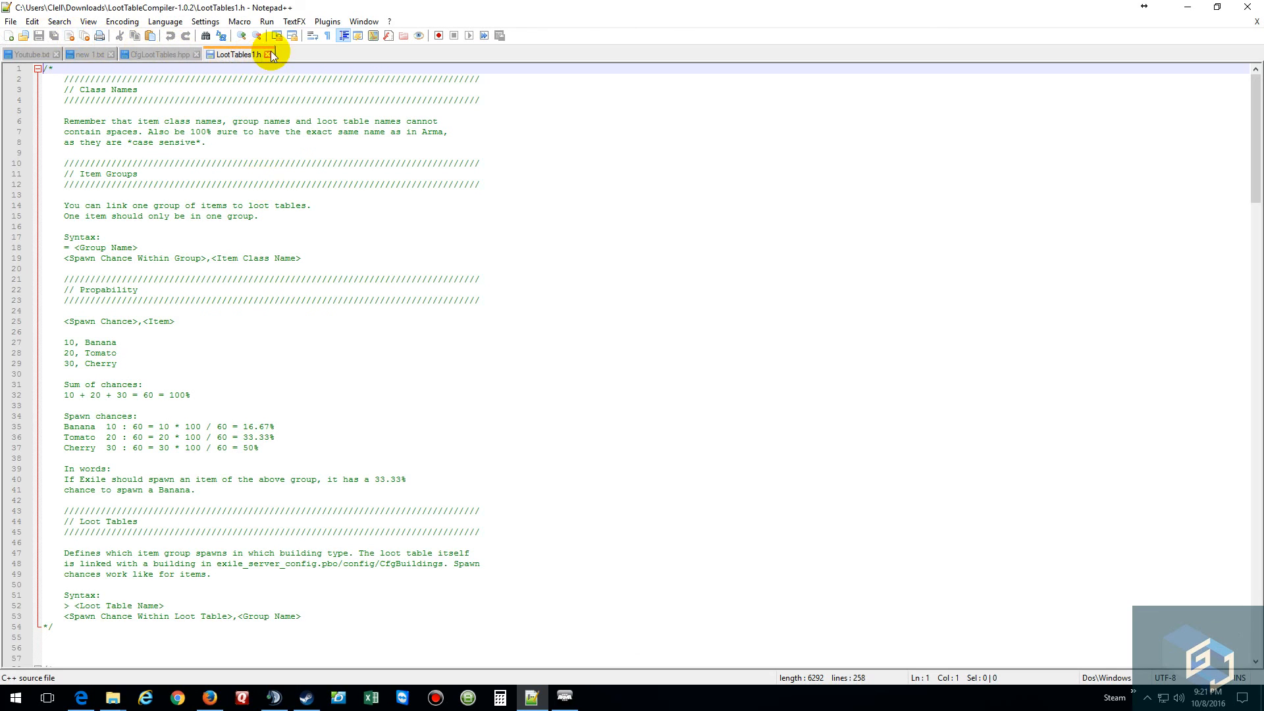
pyautogui.scroll(-7, 415, 269)
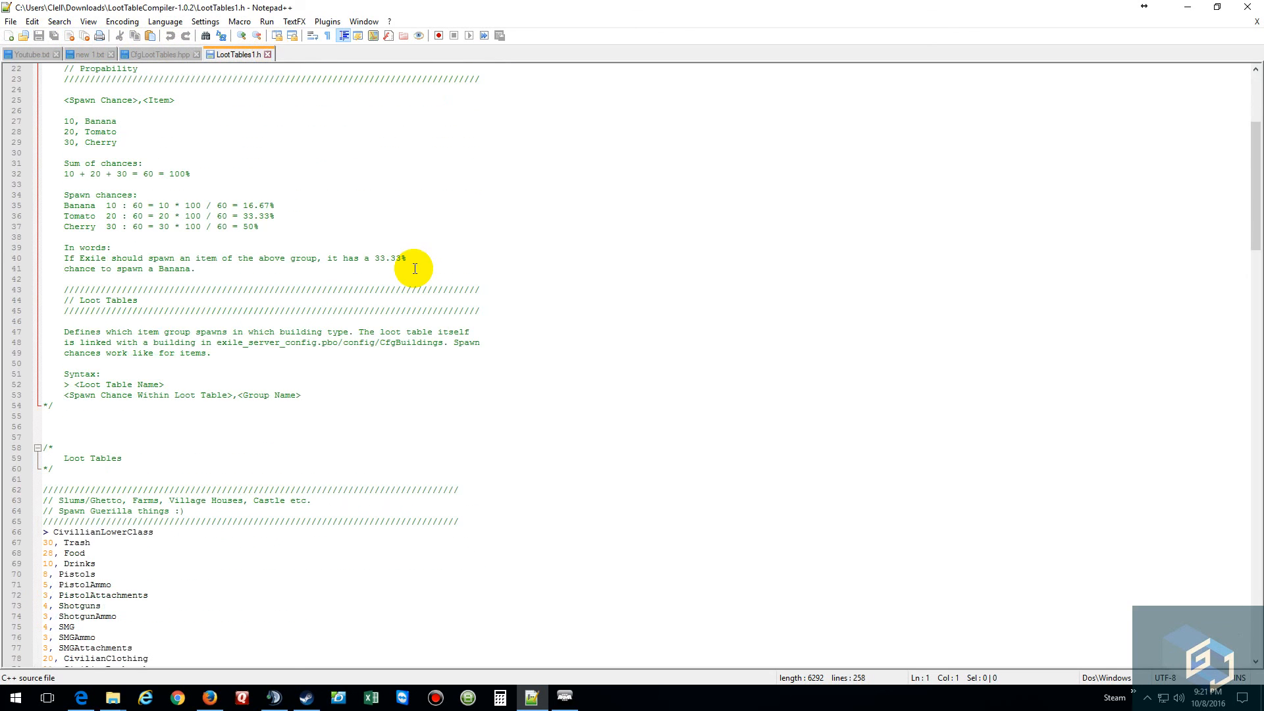
pyautogui.scroll(-6, 415, 269)
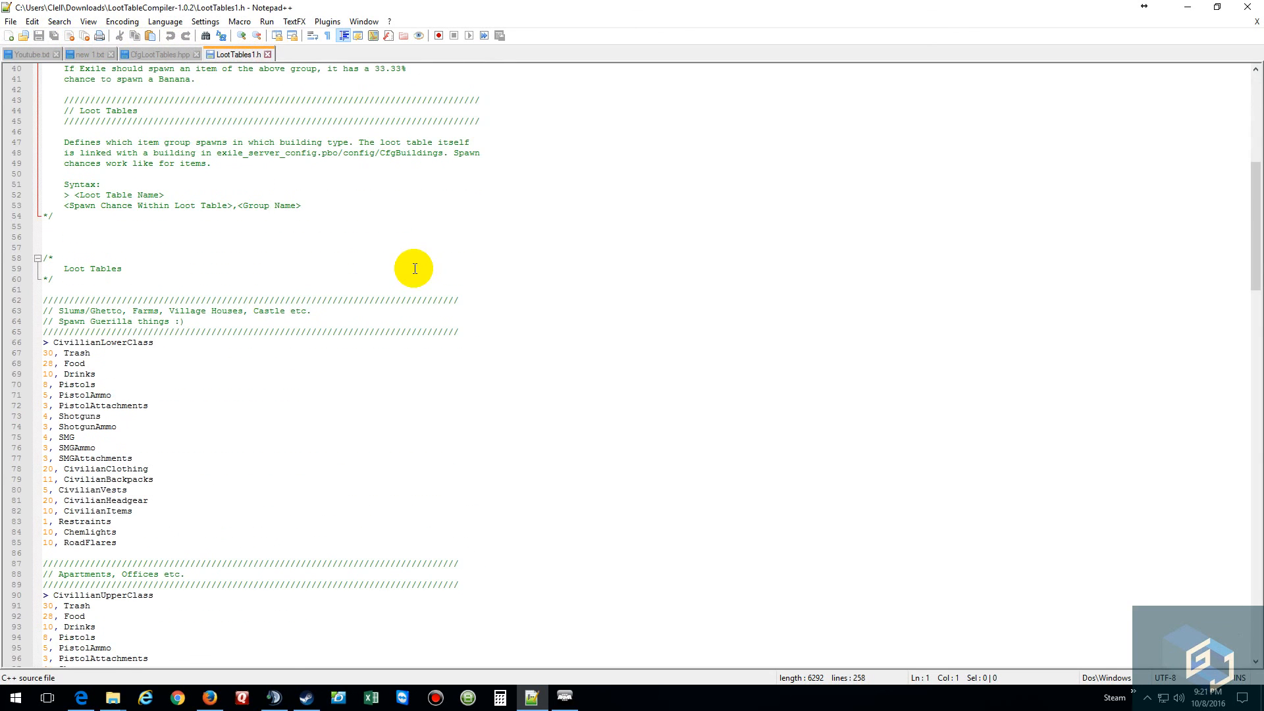
pyautogui.click(268, 54)
pyautogui.click(1188, 8)
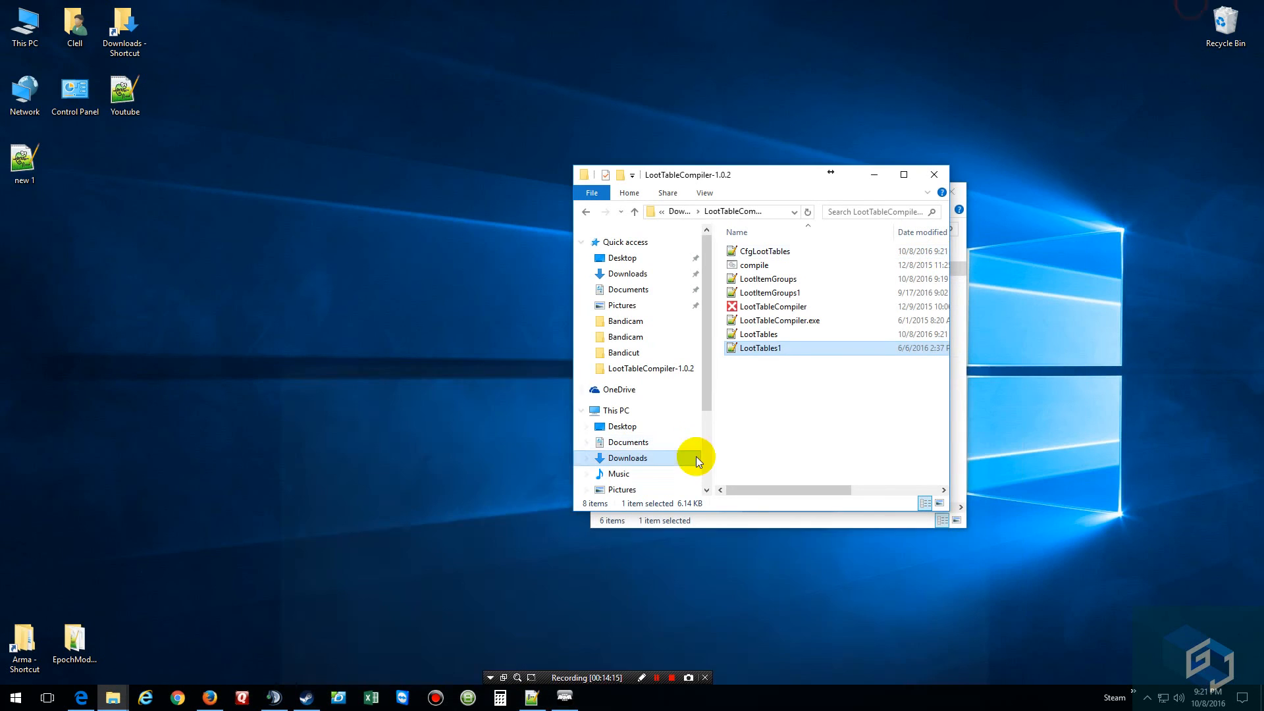
# Step: Open LootTables, review the Food and Drinks chances of the Industrial table, and close the file
pyautogui.click(763, 336)
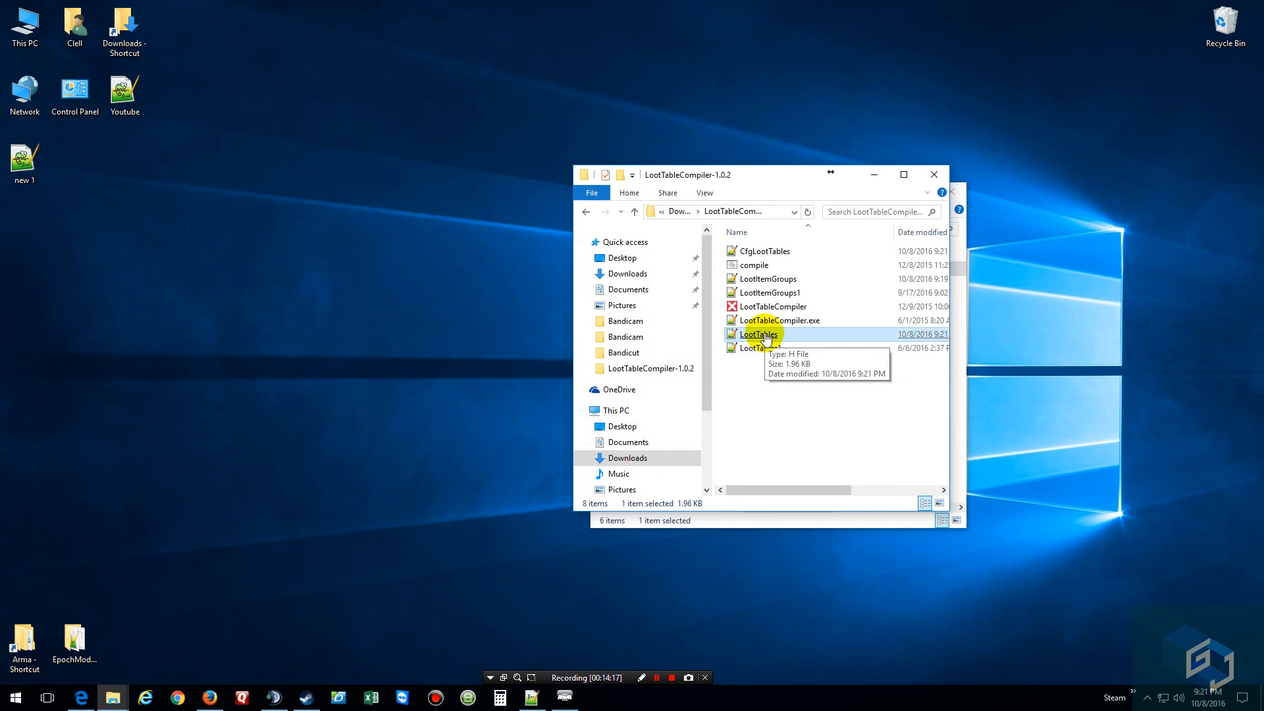
pyautogui.doubleClick(764, 336)
pyautogui.scroll(-4, 615, 353)
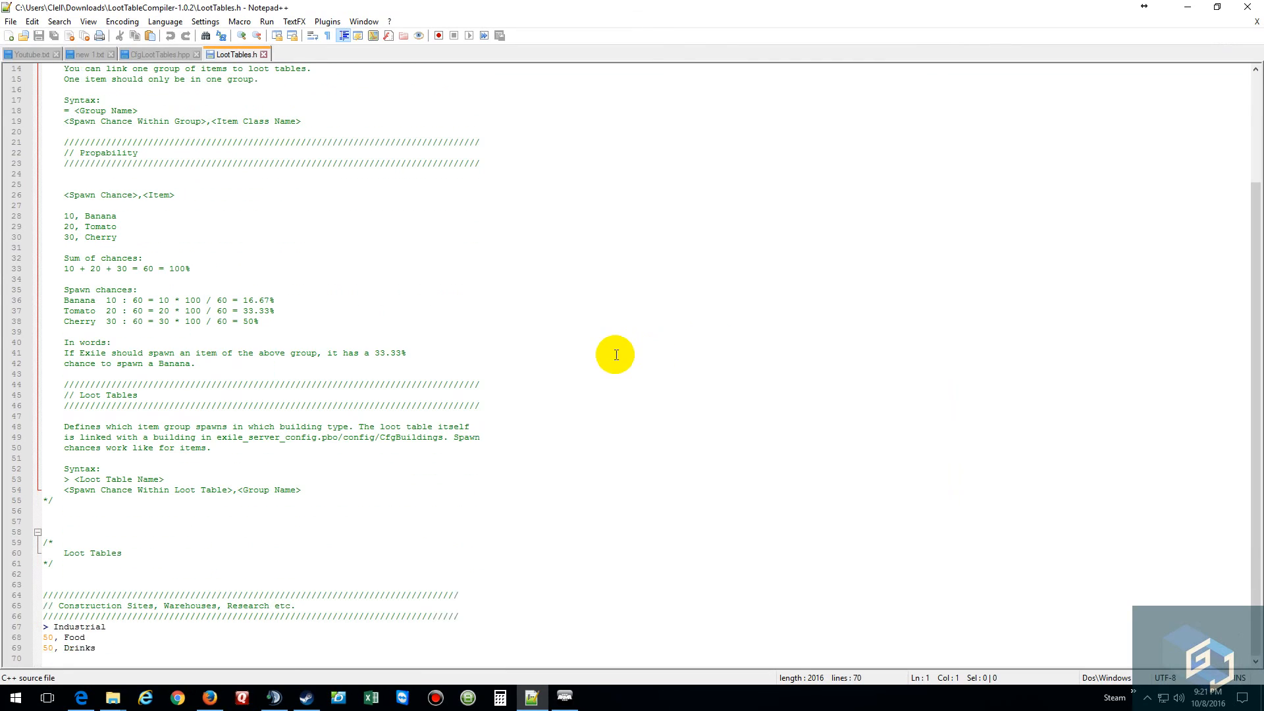
pyautogui.click(1252, 24)
pyautogui.click(1187, 7)
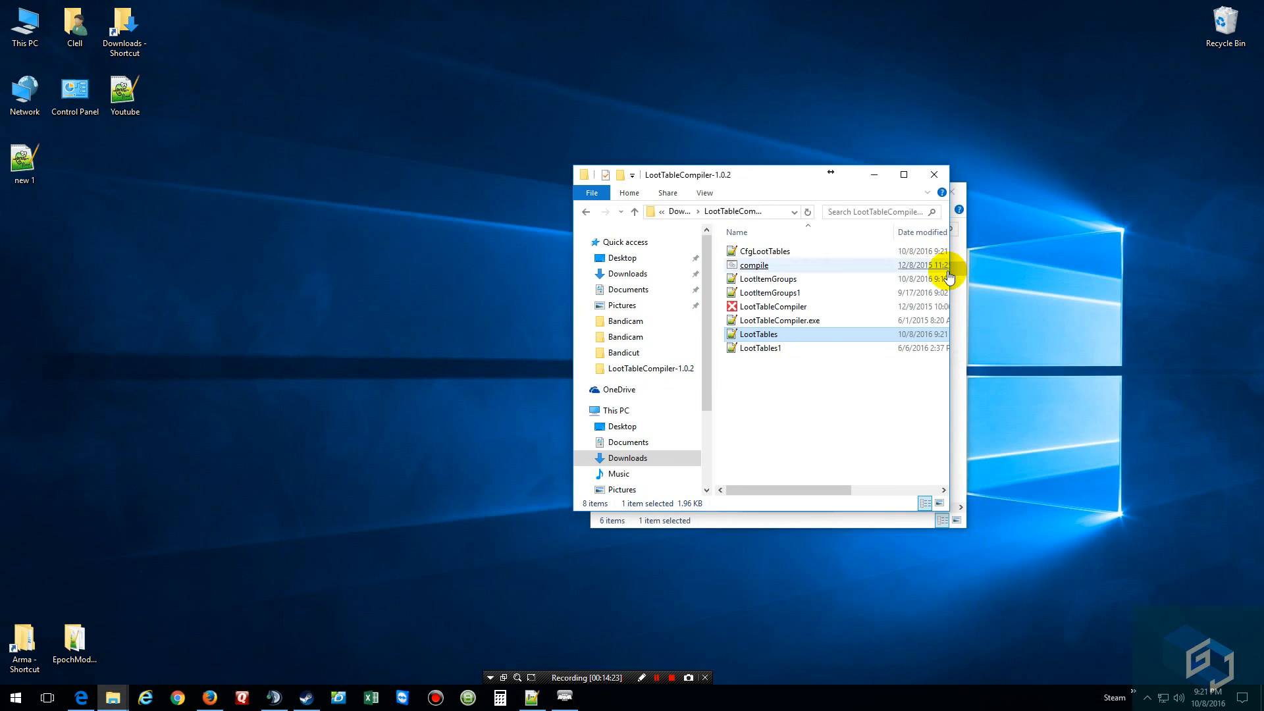
# Step: Open LootItemGroups, review the item chances in the Food and Drinks groups, and close the file
pyautogui.doubleClick(763, 280)
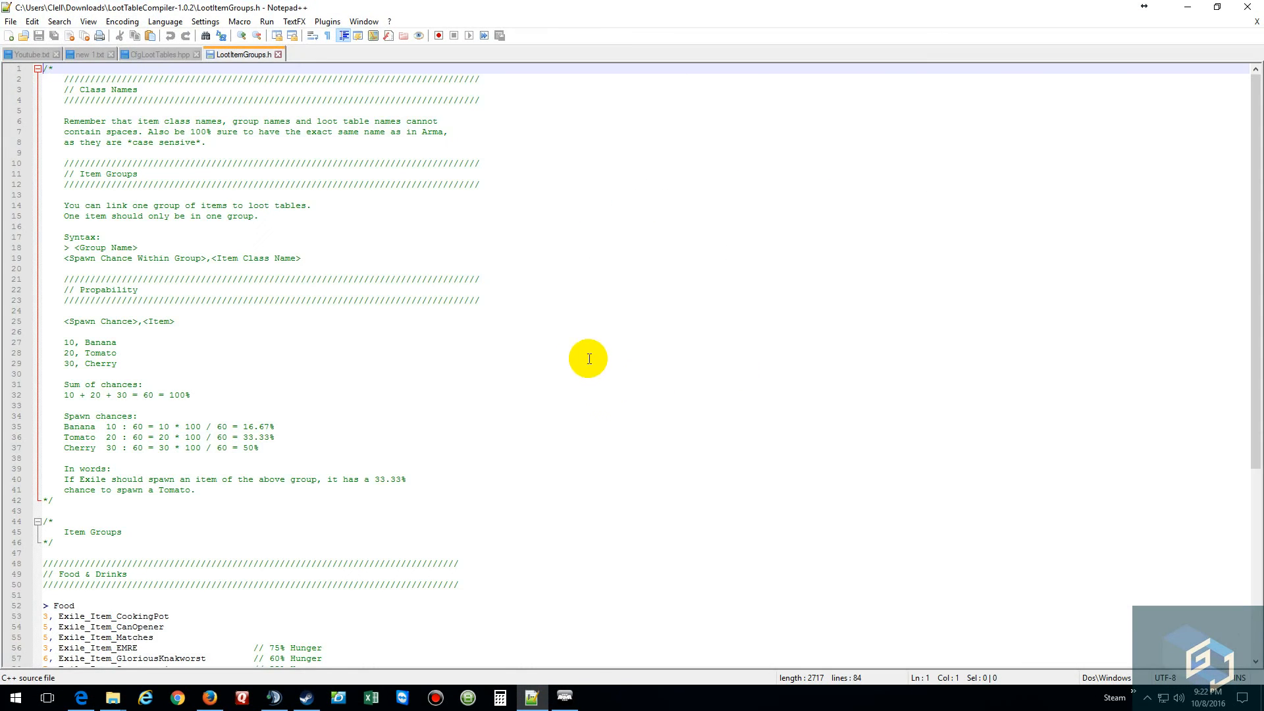
pyautogui.scroll(-8, 588, 352)
pyautogui.scroll(-1, 588, 352)
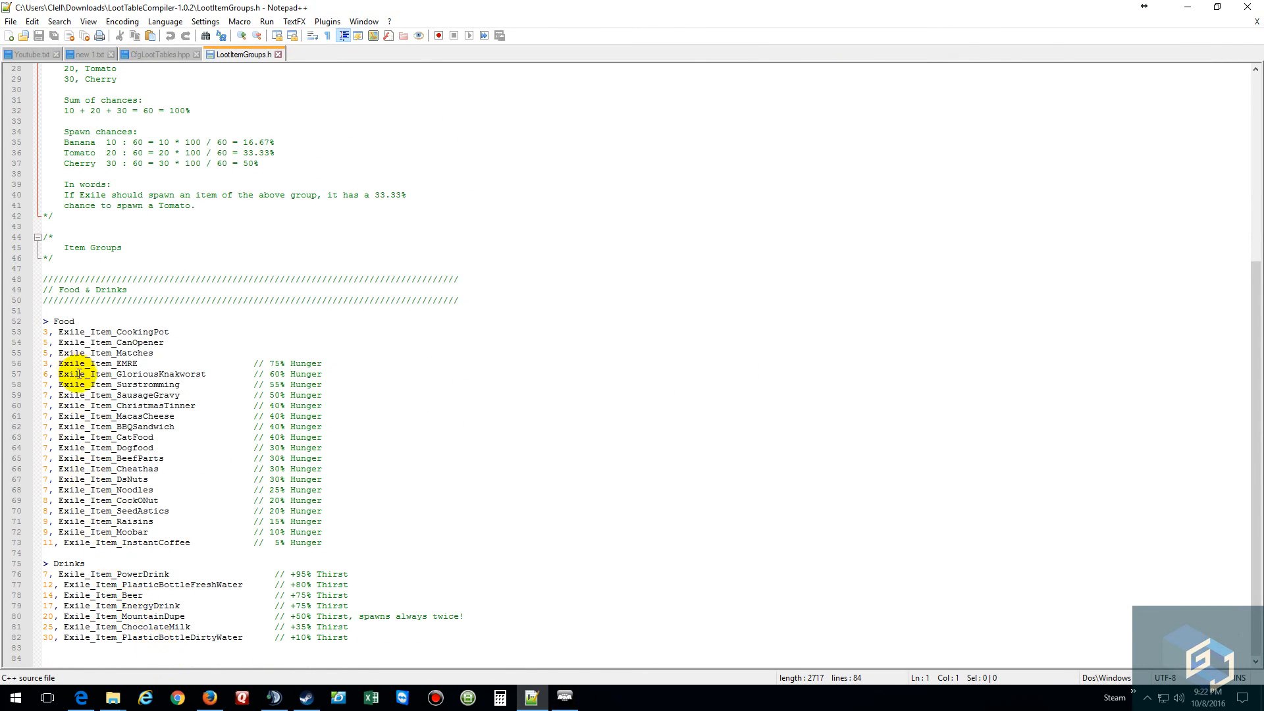
pyautogui.click(1257, 22)
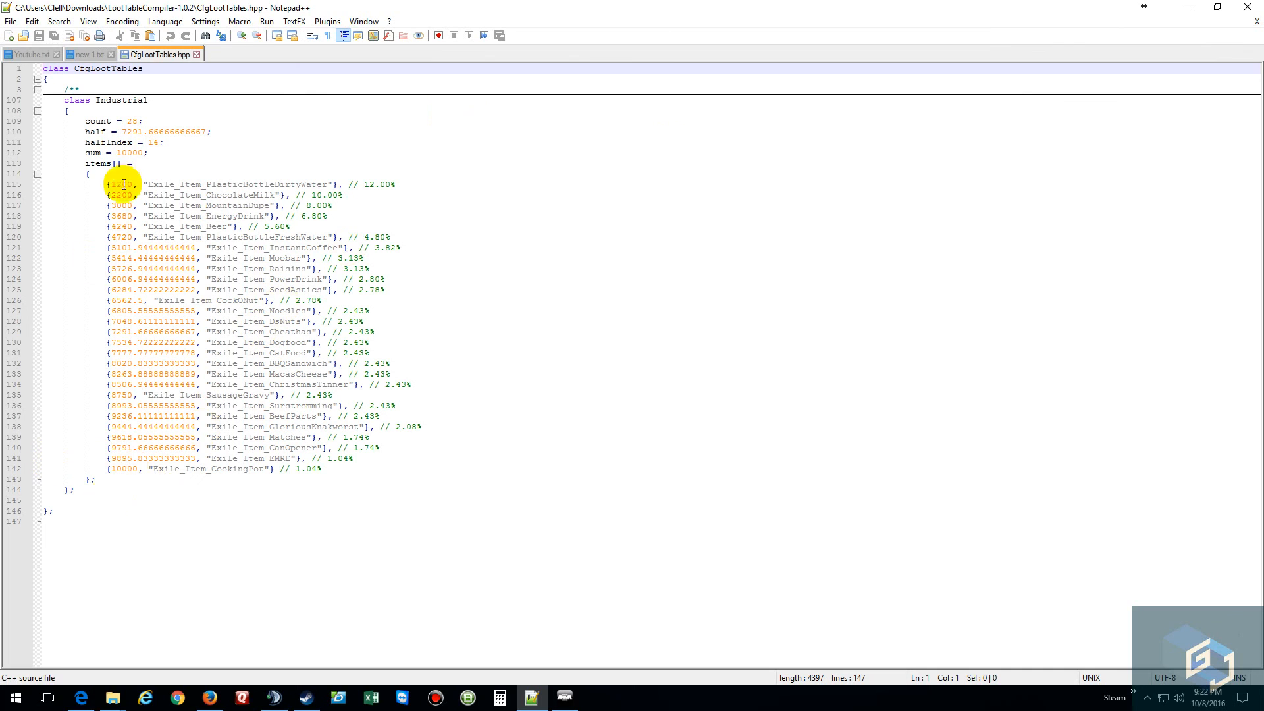
# Step: Select everything in new 1.txt from line 2 through the end of the Land_a_stationhouse class
pyautogui.click(90, 55)
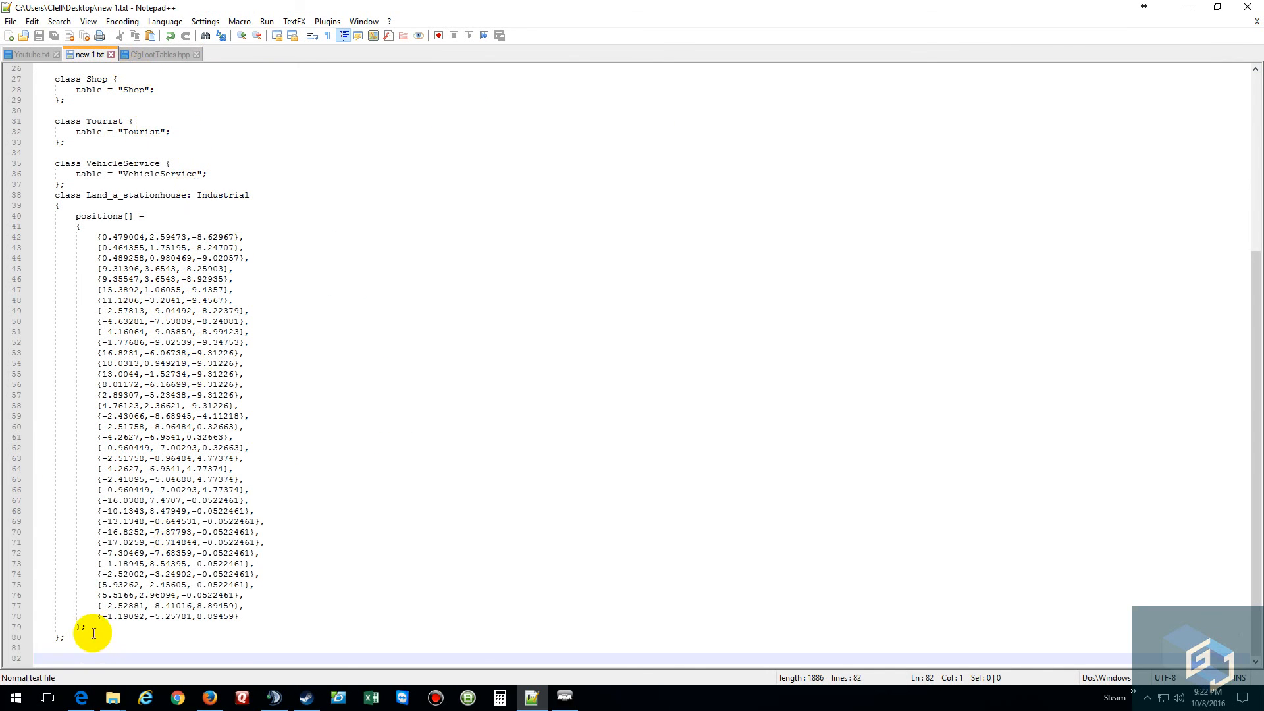
pyautogui.moveTo(93, 634); pyautogui.dragTo(33, 78)
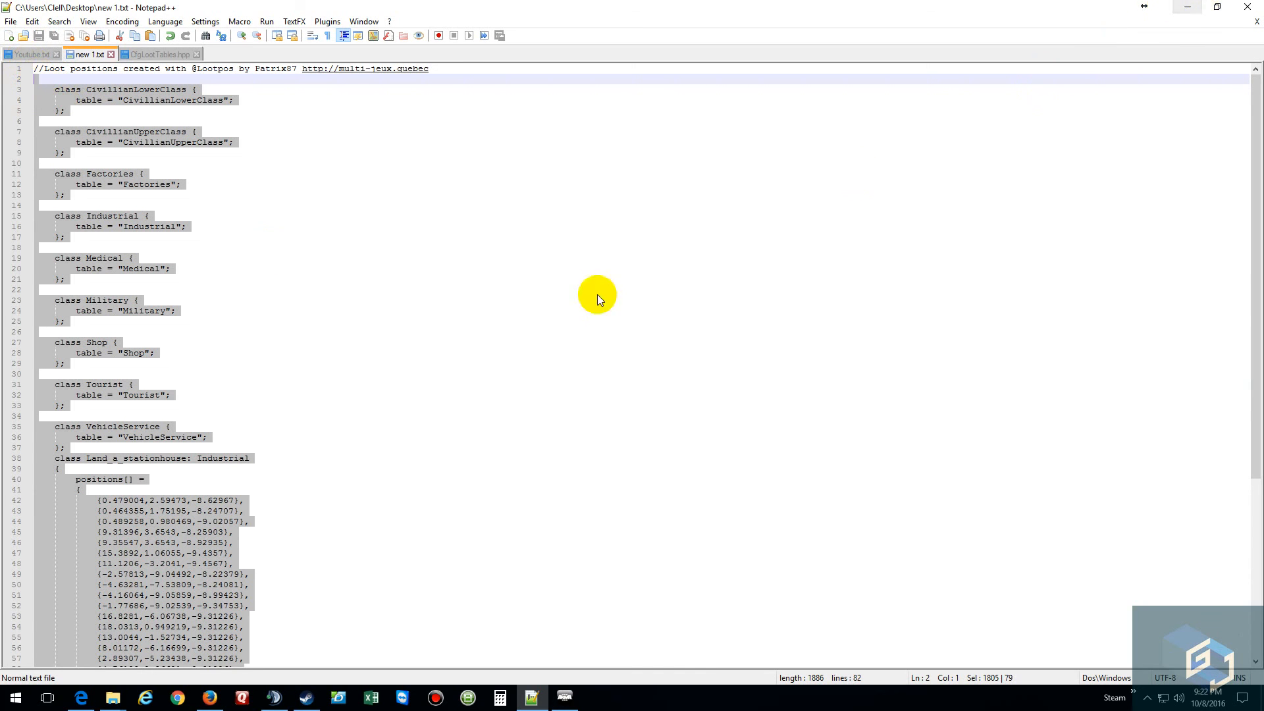
pyautogui.click(1187, 7)
pyautogui.doubleClick(27, 642)
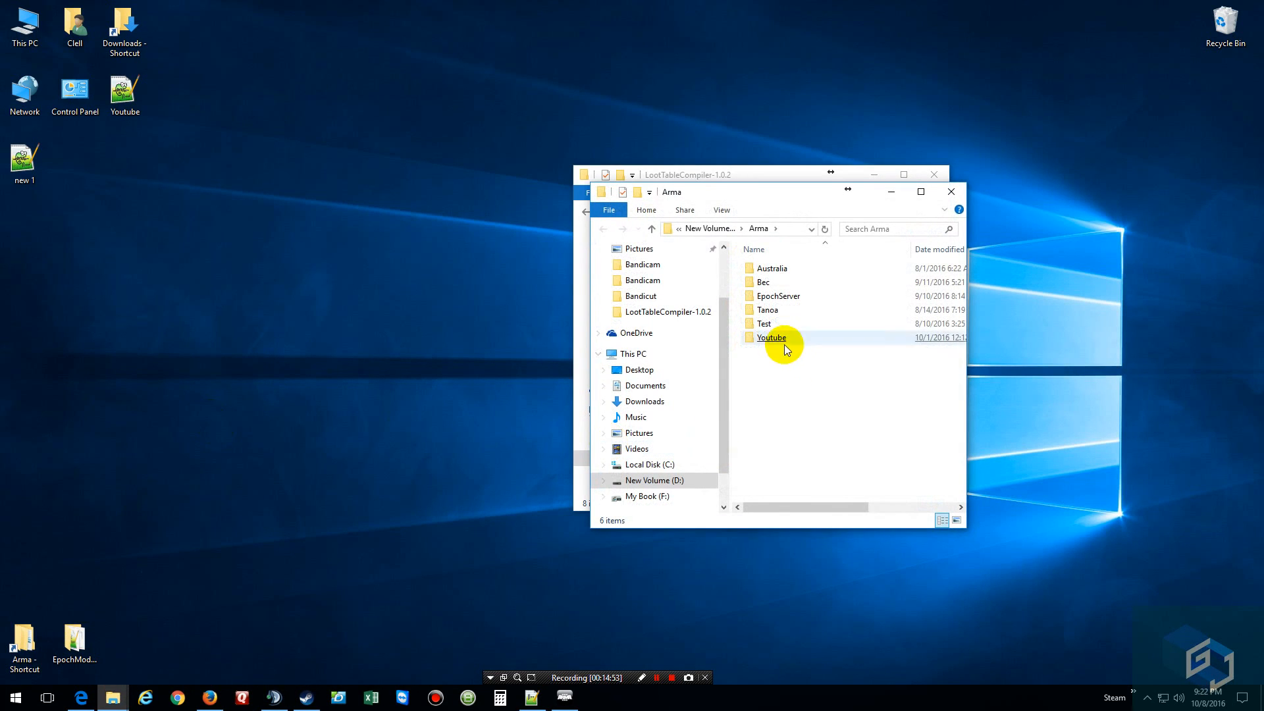
pyautogui.doubleClick(784, 341)
pyautogui.doubleClick(757, 284)
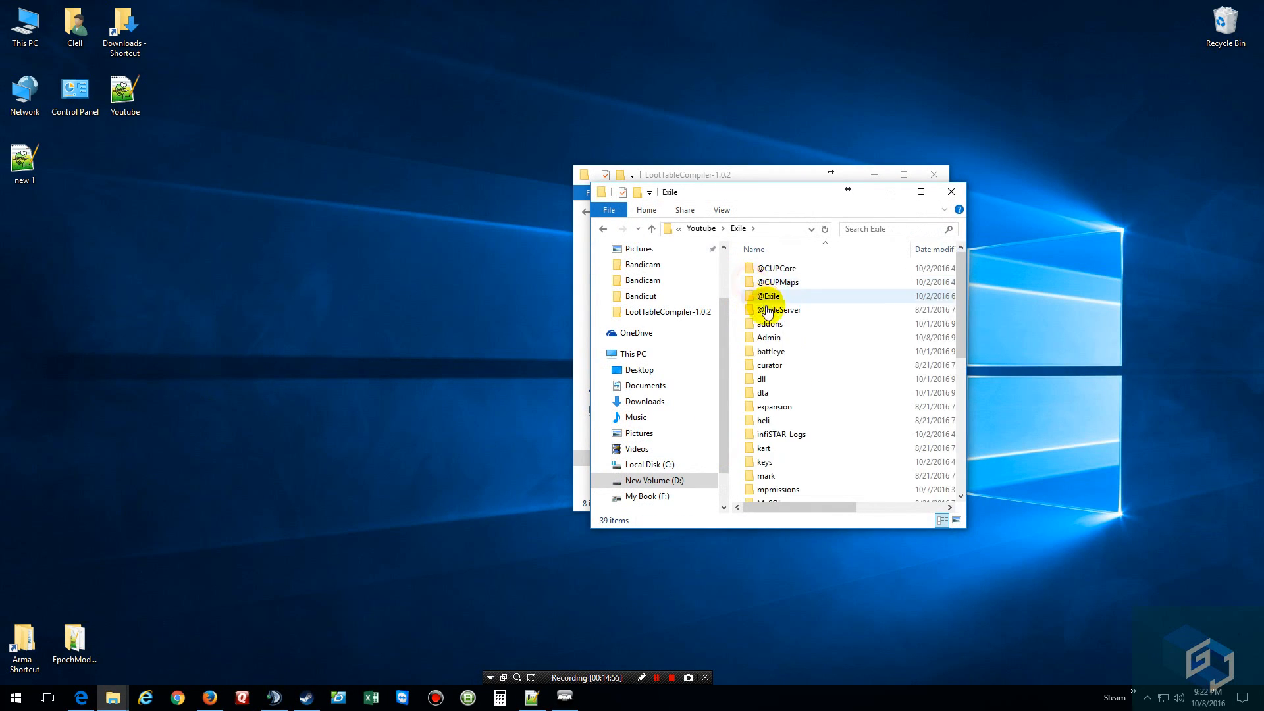
pyautogui.doubleClick(793, 314)
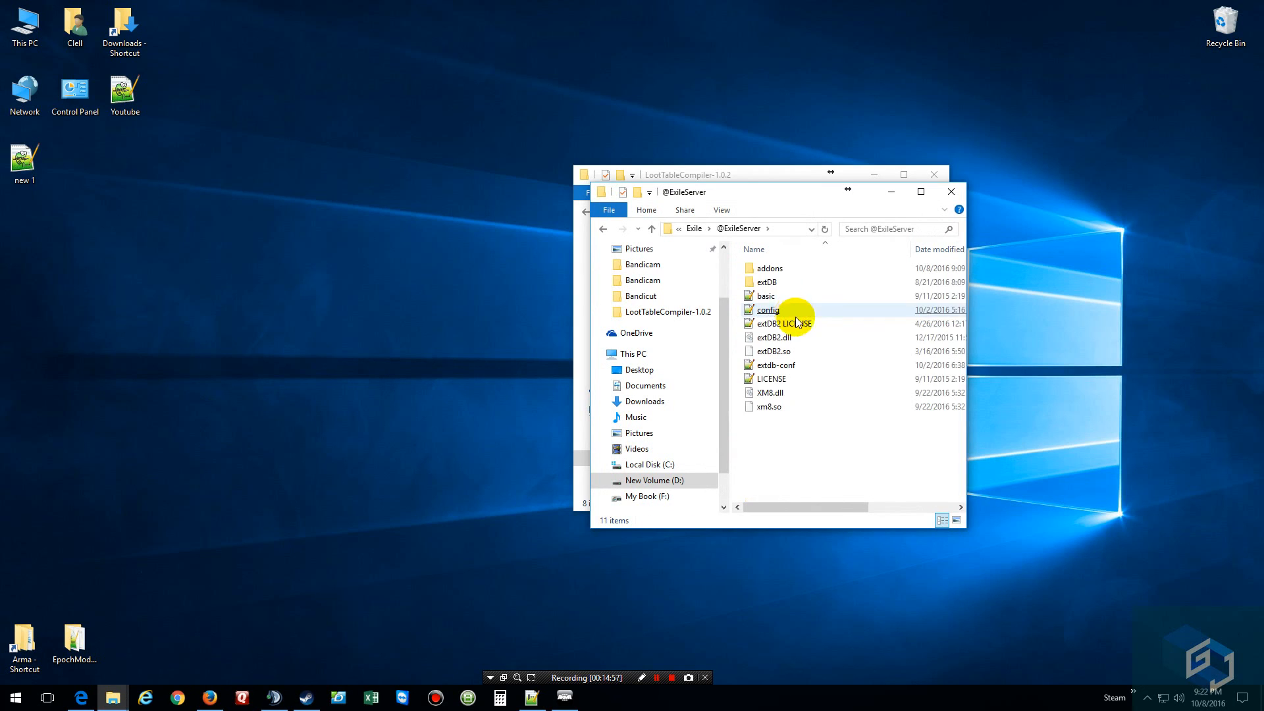
pyautogui.doubleClick(770, 270)
pyautogui.rightClick(776, 297)
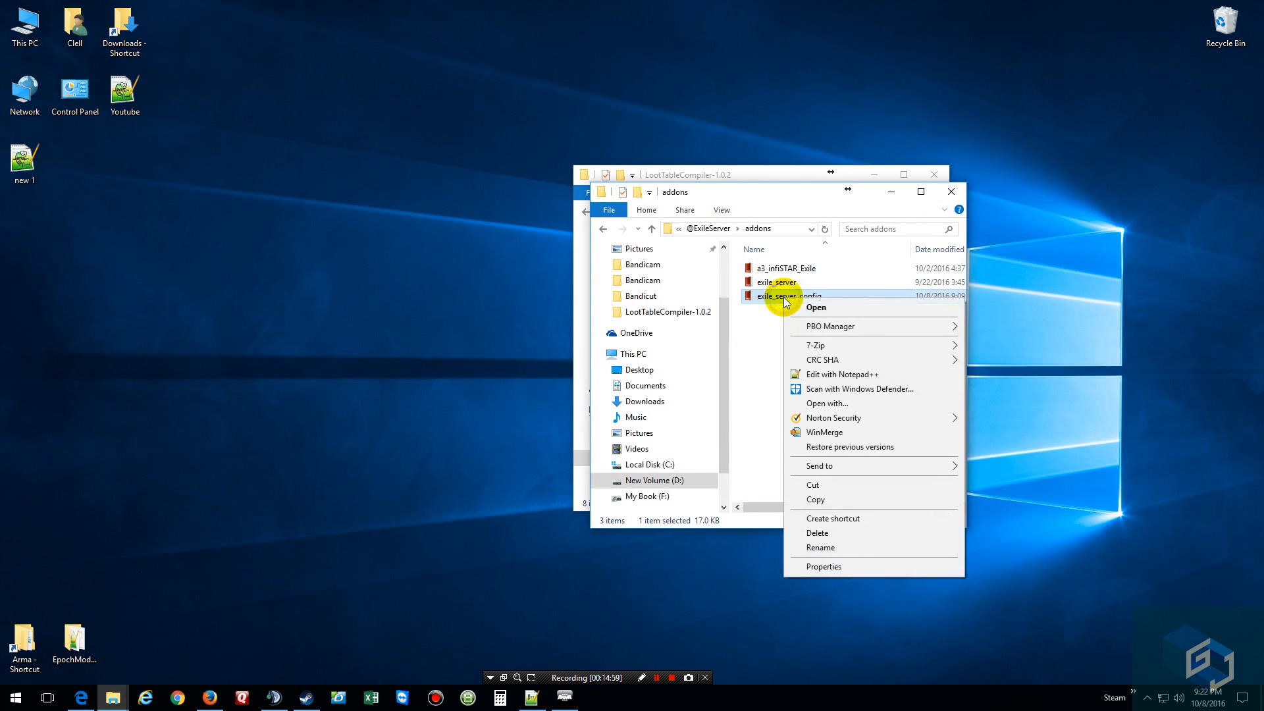
pyautogui.click(862, 327)
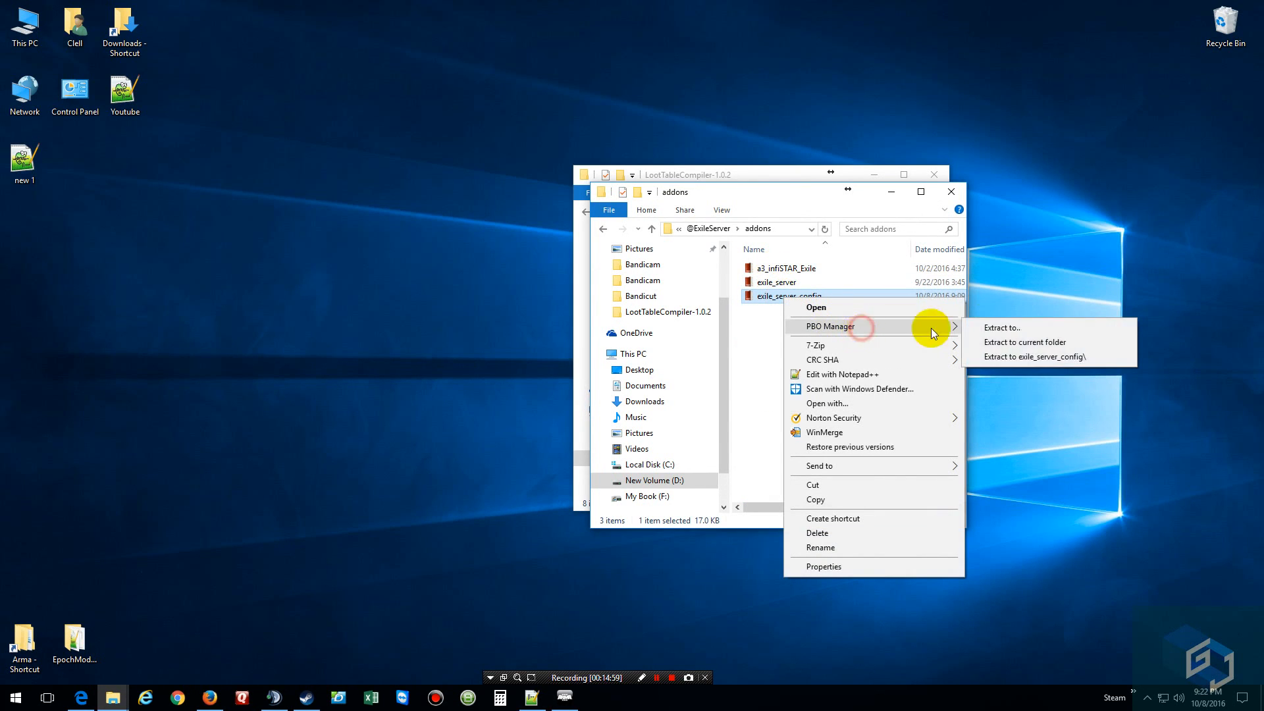
pyautogui.click(1020, 361)
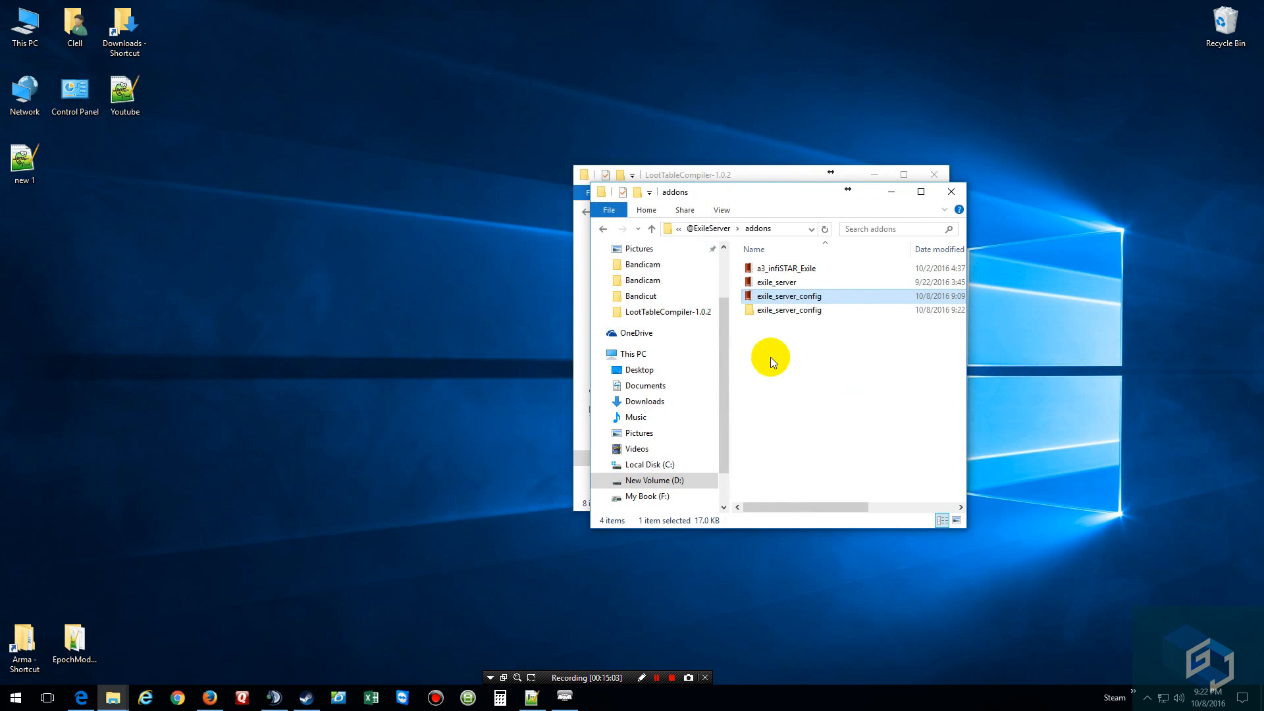
# Step: Delete the packed exile_server_config file and open config from the extracted exile_server_config folder
pyautogui.rightClick(789, 309)
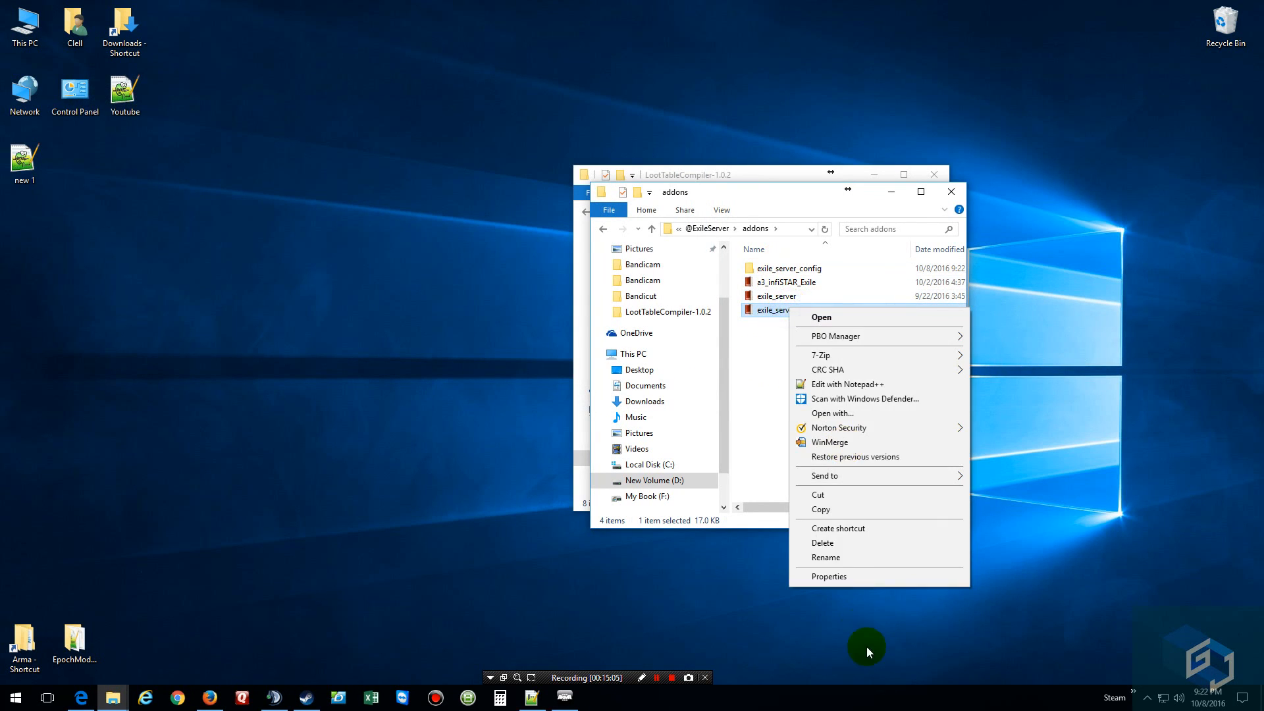
pyautogui.click(823, 542)
pyautogui.click(787, 268)
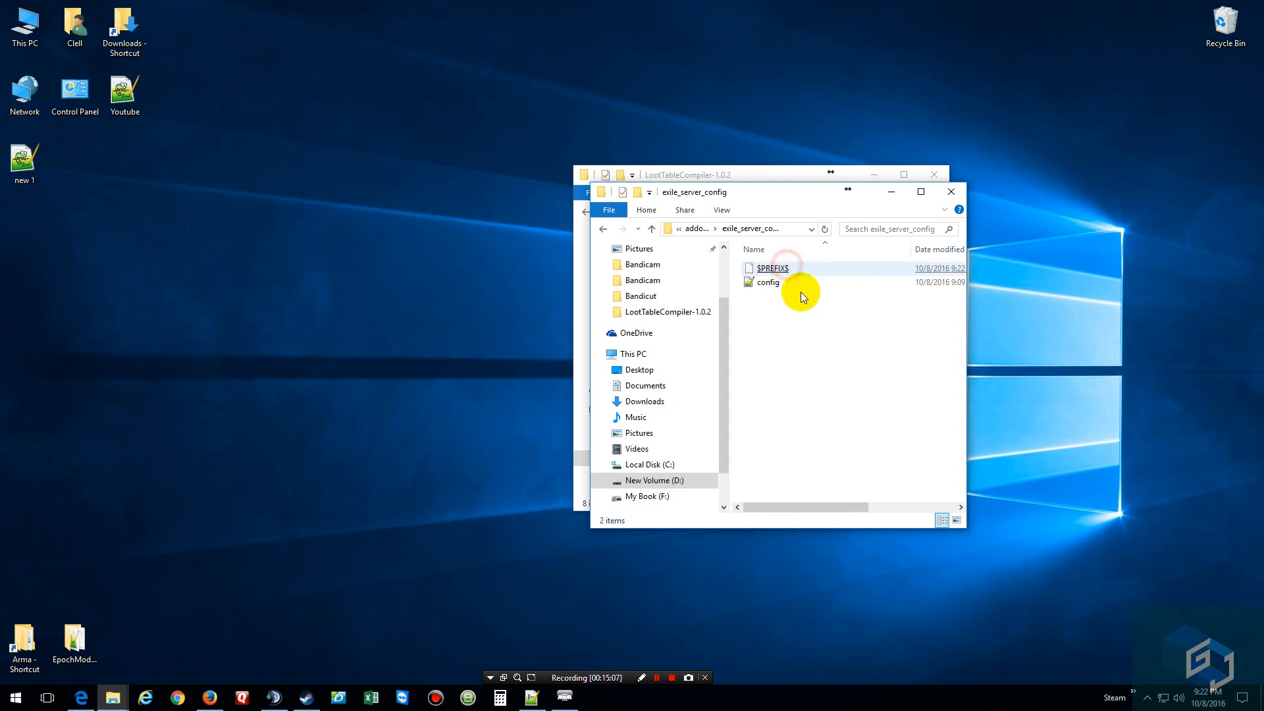
pyautogui.doubleClick(768, 283)
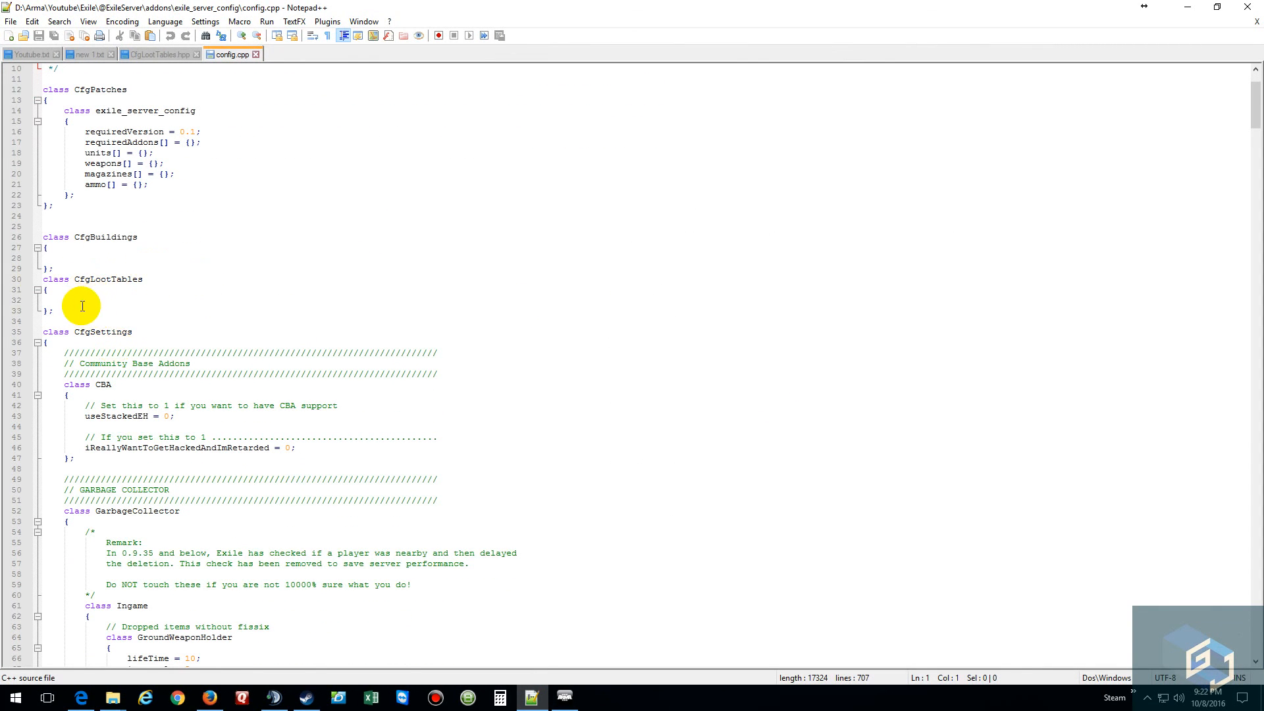
# Step: Paste the copied building classes, including Land_a_stationhouse, inside CfgBuildings in config.cpp, remove the blank line before its closing bracket and fold the class
pyautogui.click(64, 254)
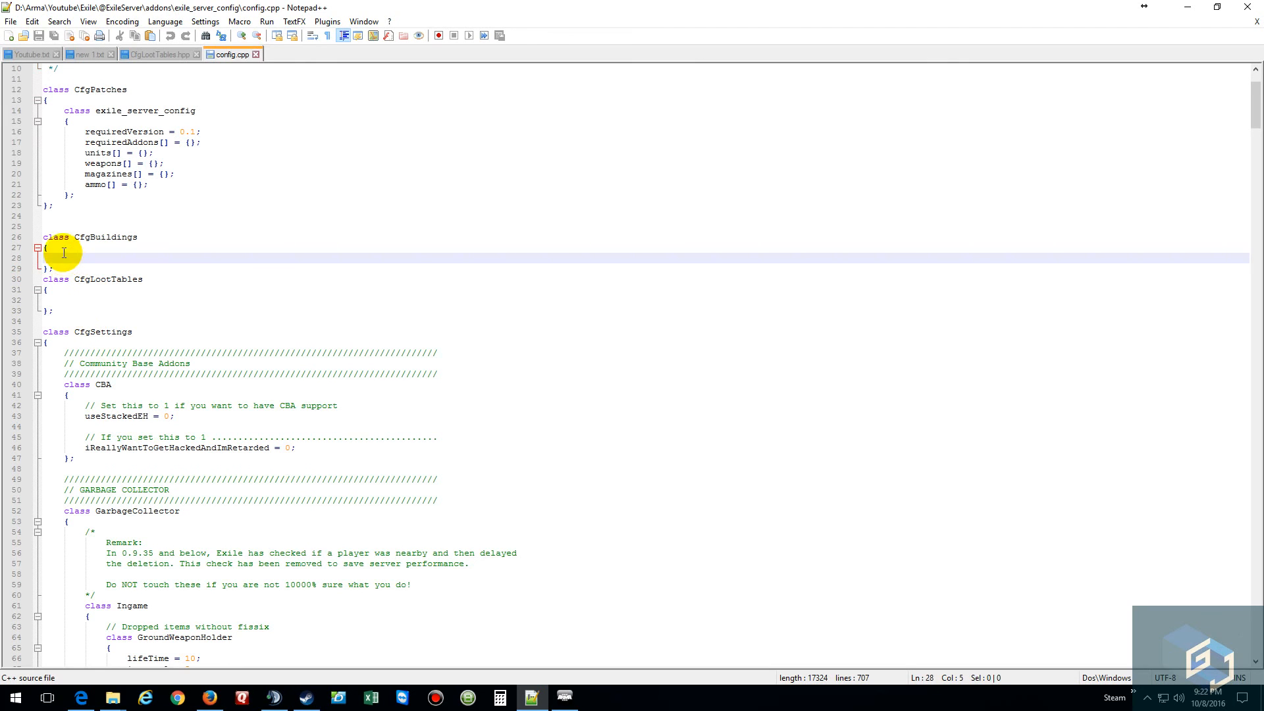
pyautogui.click(60, 249)
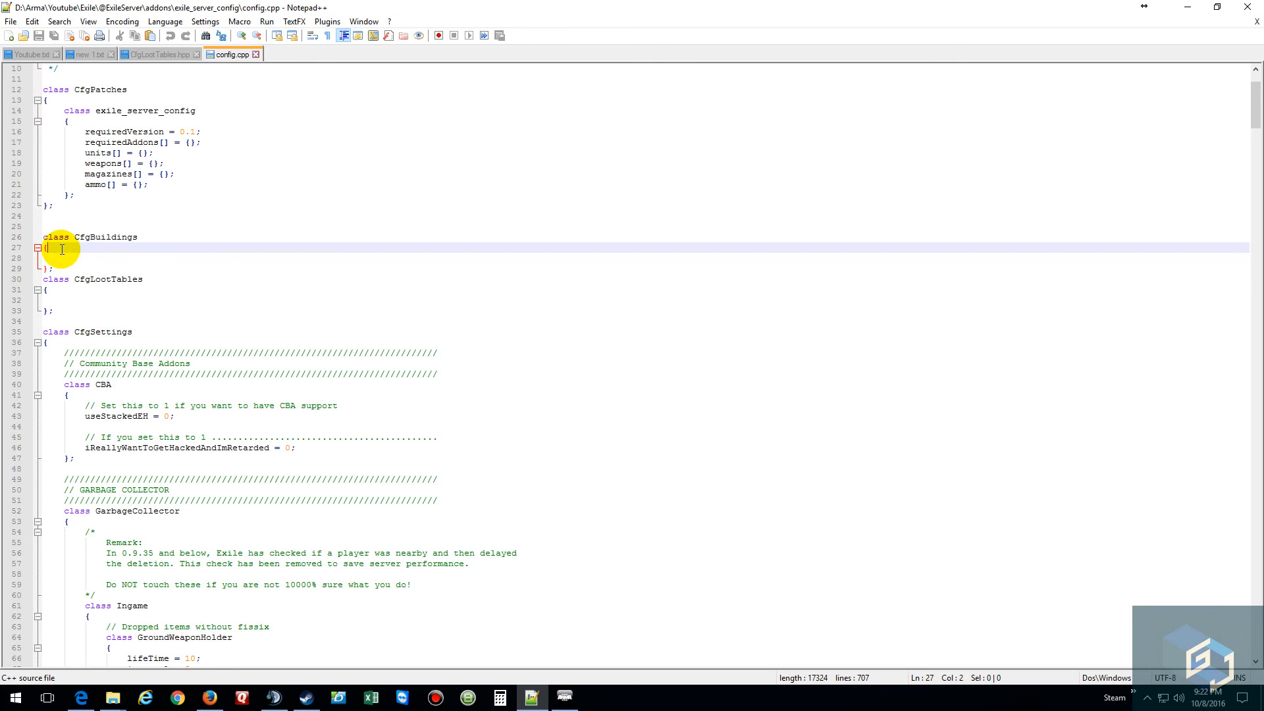
pyautogui.hotkey('ctrl', 'v')
pyautogui.scroll(13, 170, 268)
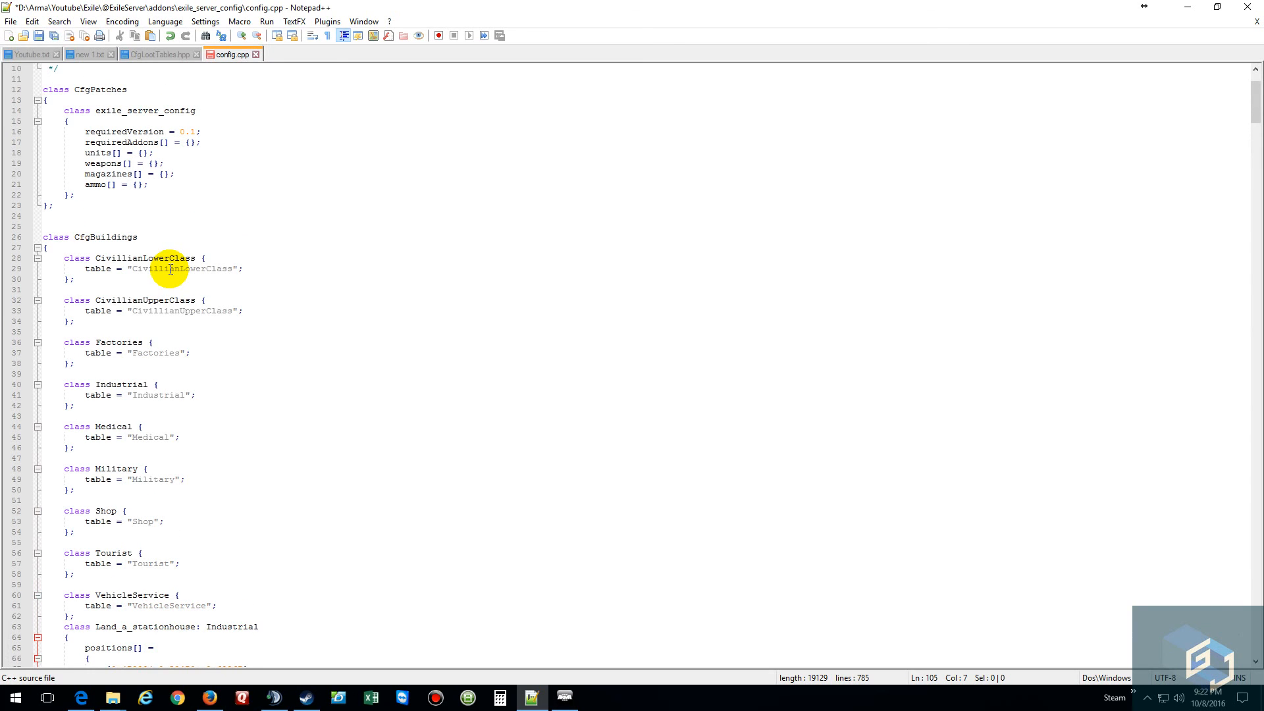
pyautogui.scroll(-17, 175, 278)
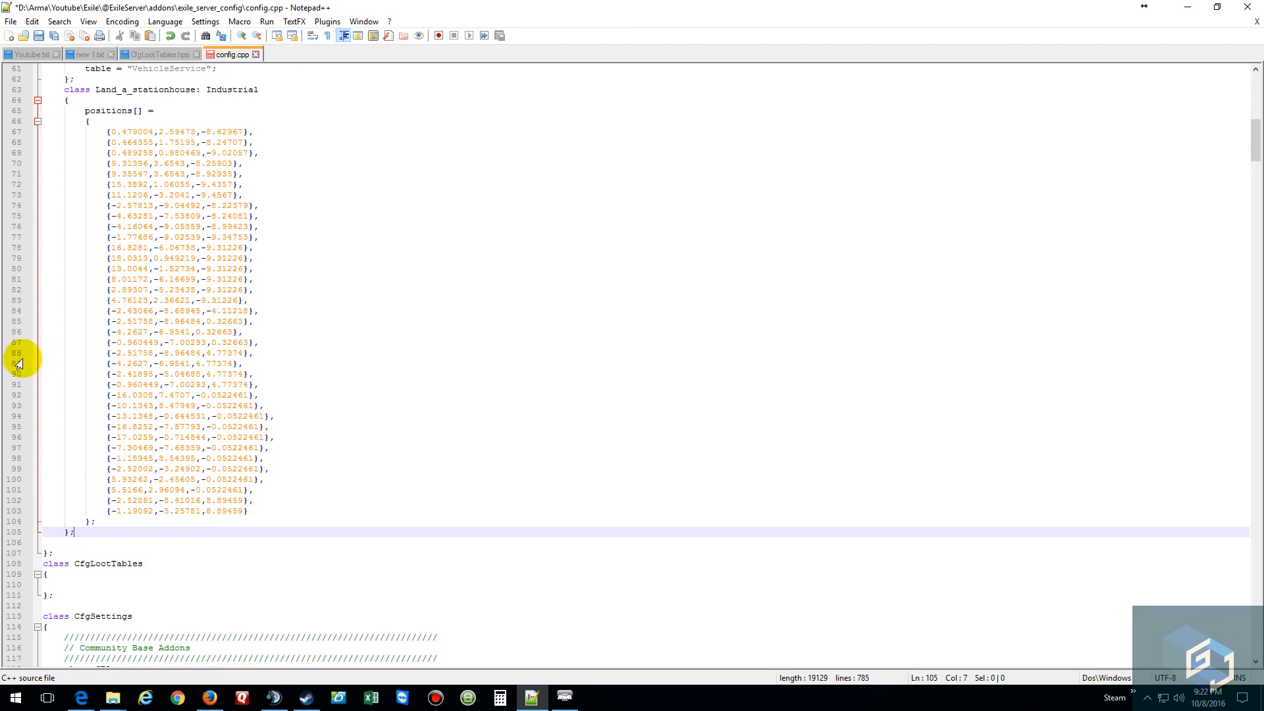
pyautogui.press('Delete')
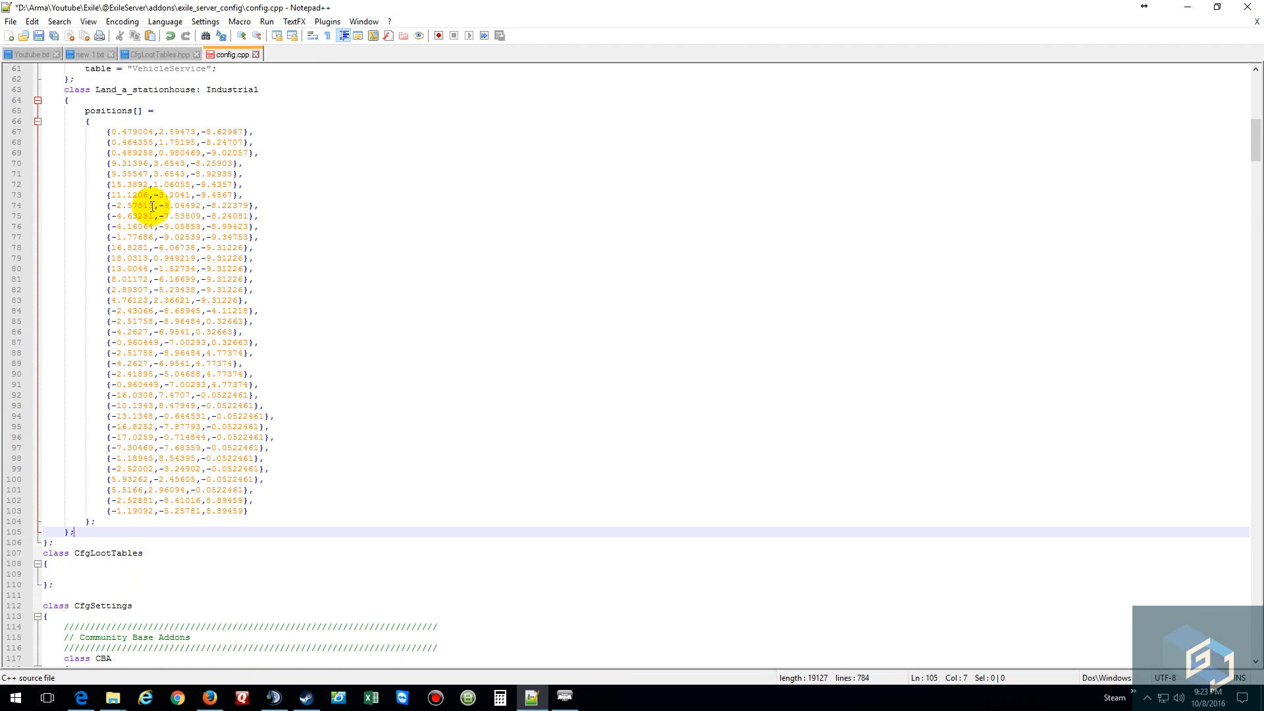
pyautogui.scroll(17, 152, 119)
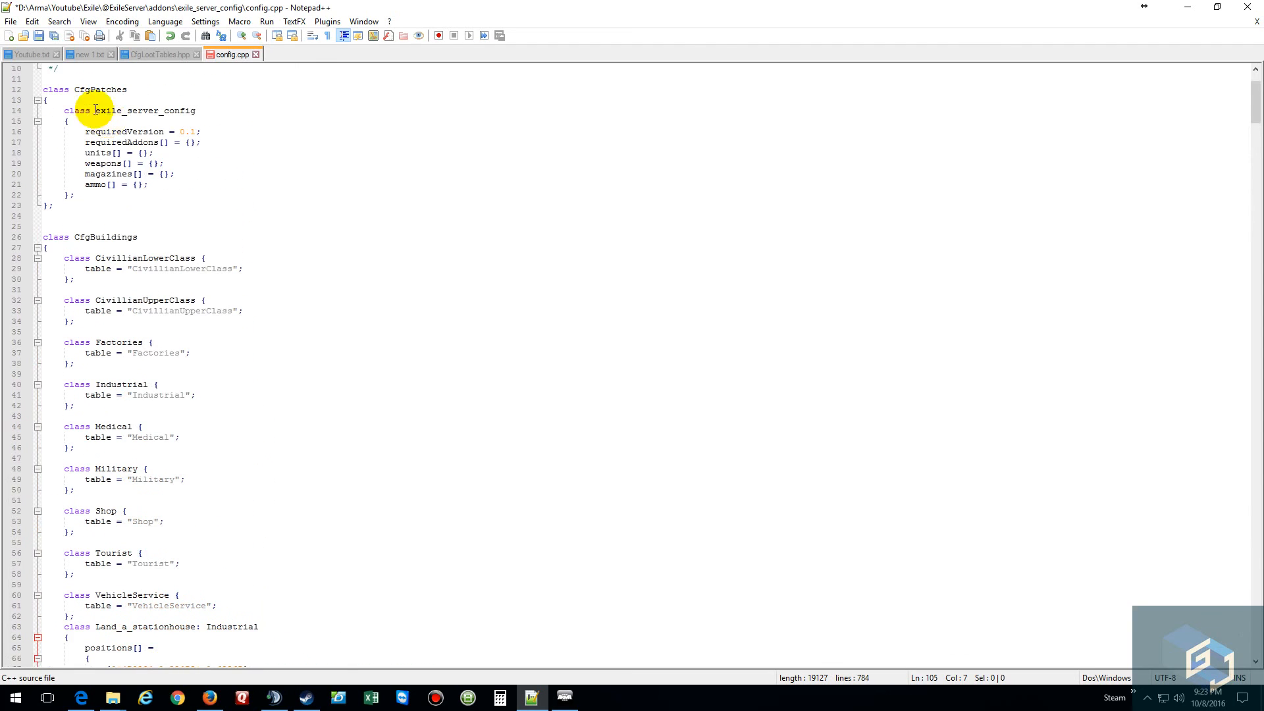
pyautogui.click(38, 248)
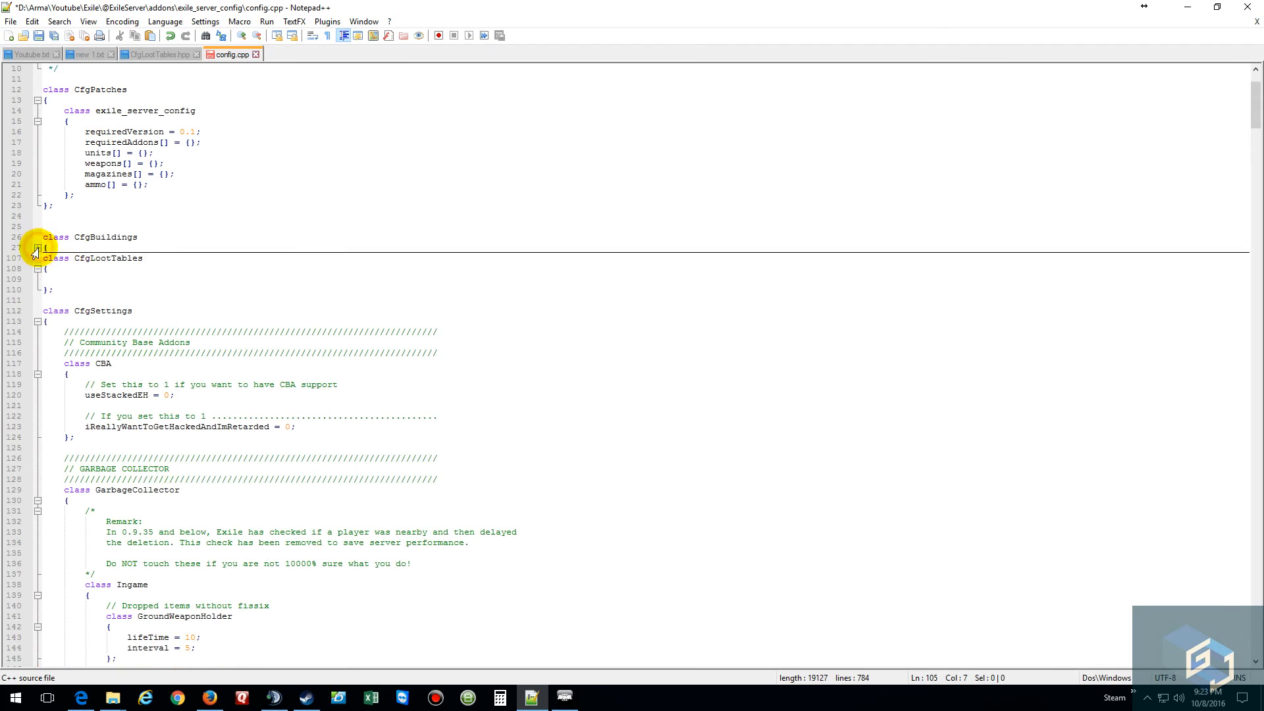
# Step: Copy the contents of the CfgLootTables class, including class Industrial, from CfgLootTables.hpp into the empty CfgLootTables class in config.cpp
pyautogui.click(159, 54)
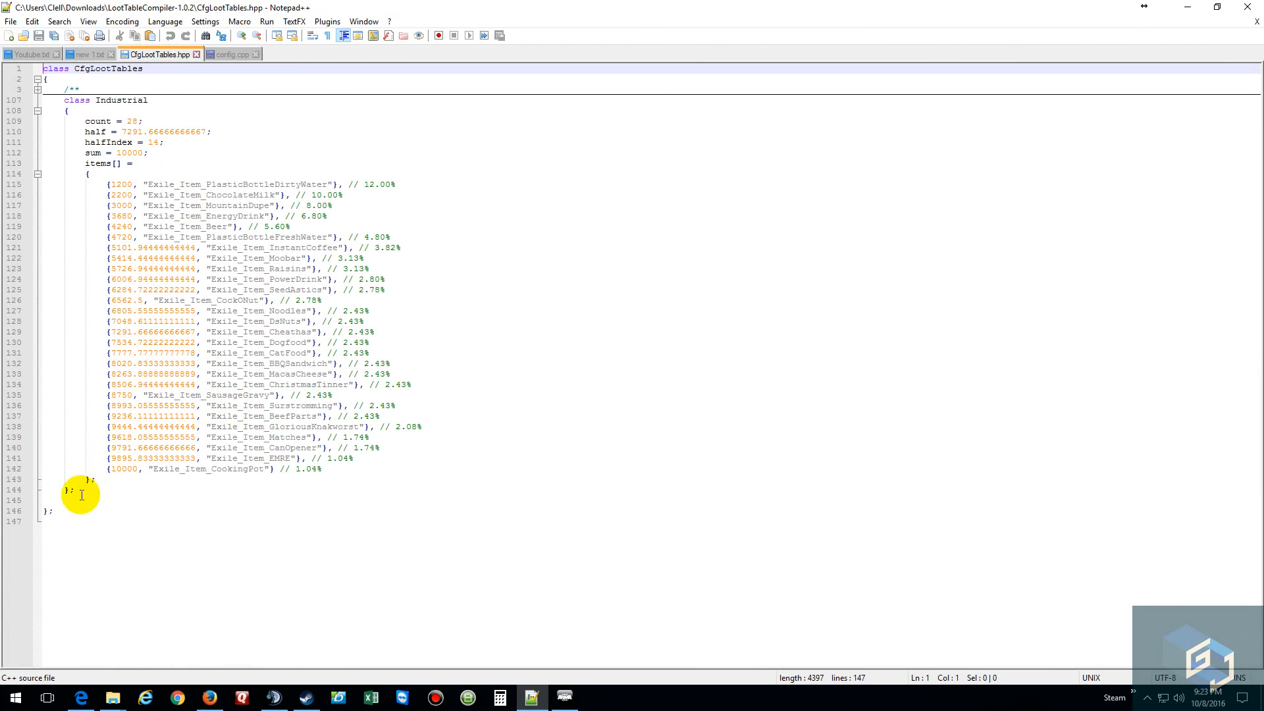
pyautogui.moveTo(78, 493); pyautogui.dragTo(56, 81)
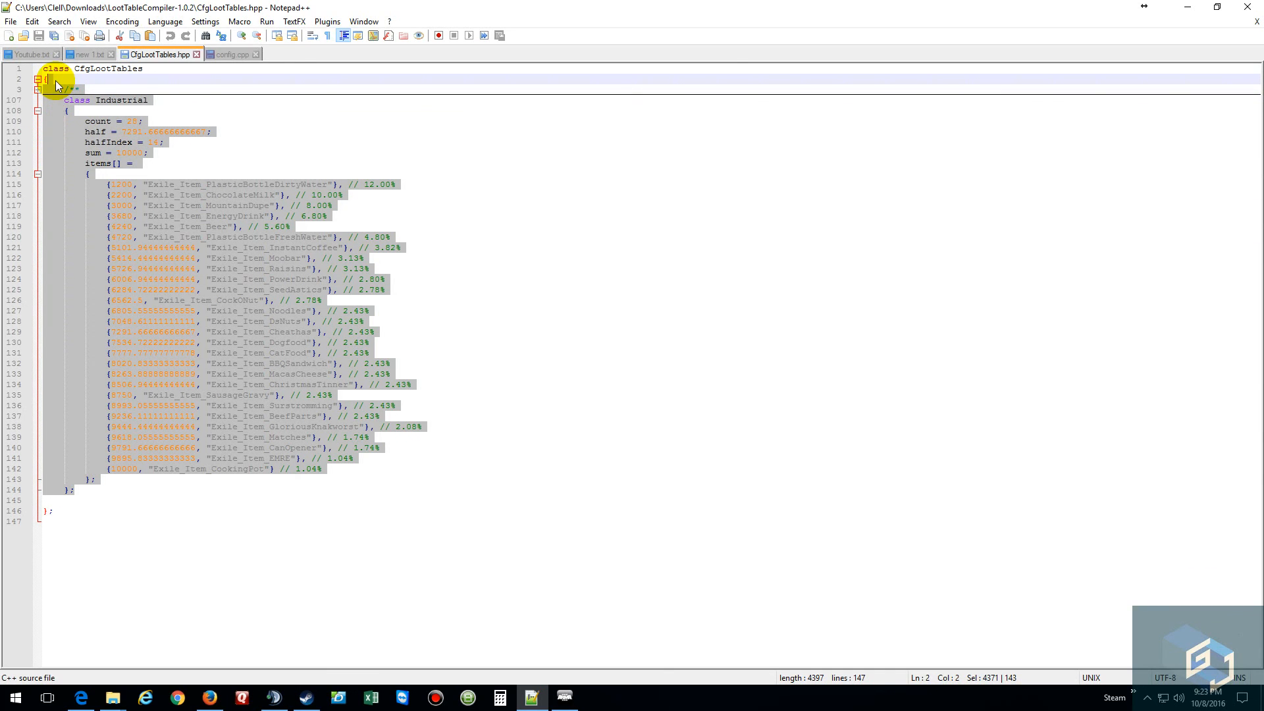
pyautogui.click(232, 54)
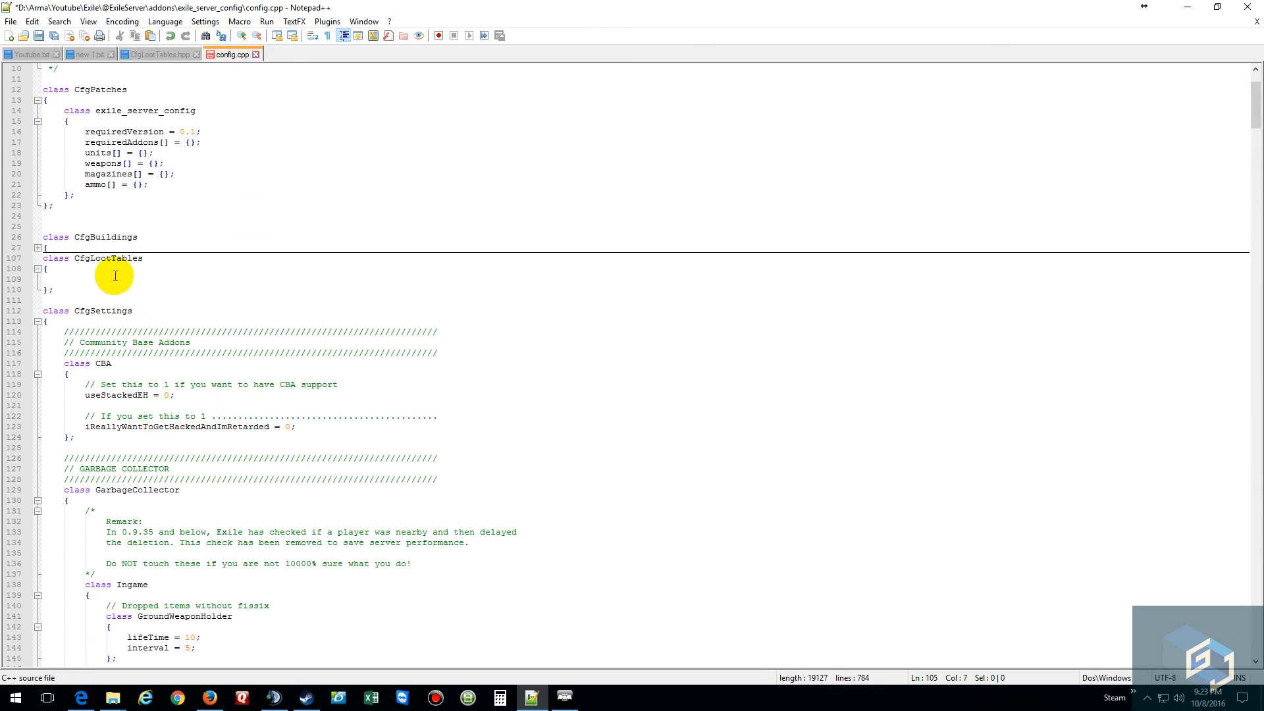
pyautogui.click(70, 277)
pyautogui.hotkey('ctrl', 'v')
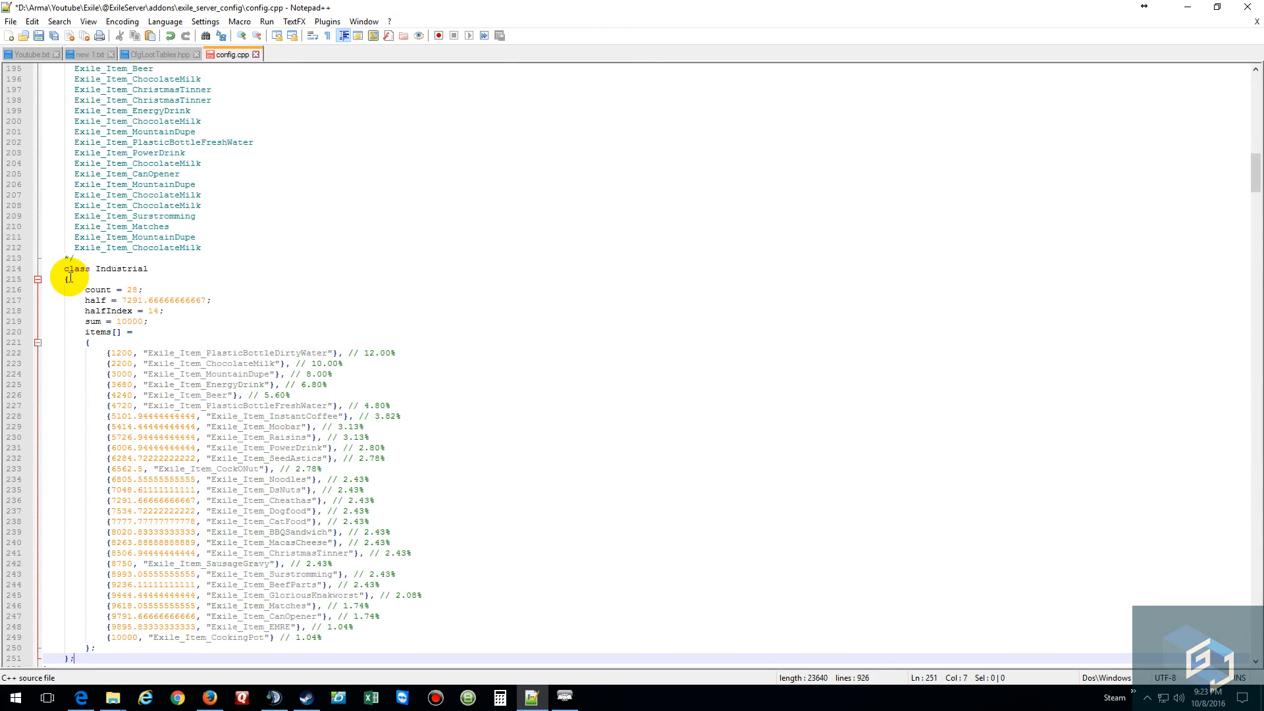
# Step: Remove the blank line after the opening bracket of CfgLootTables, then save and close config.cpp
pyautogui.scroll(20, 116, 339)
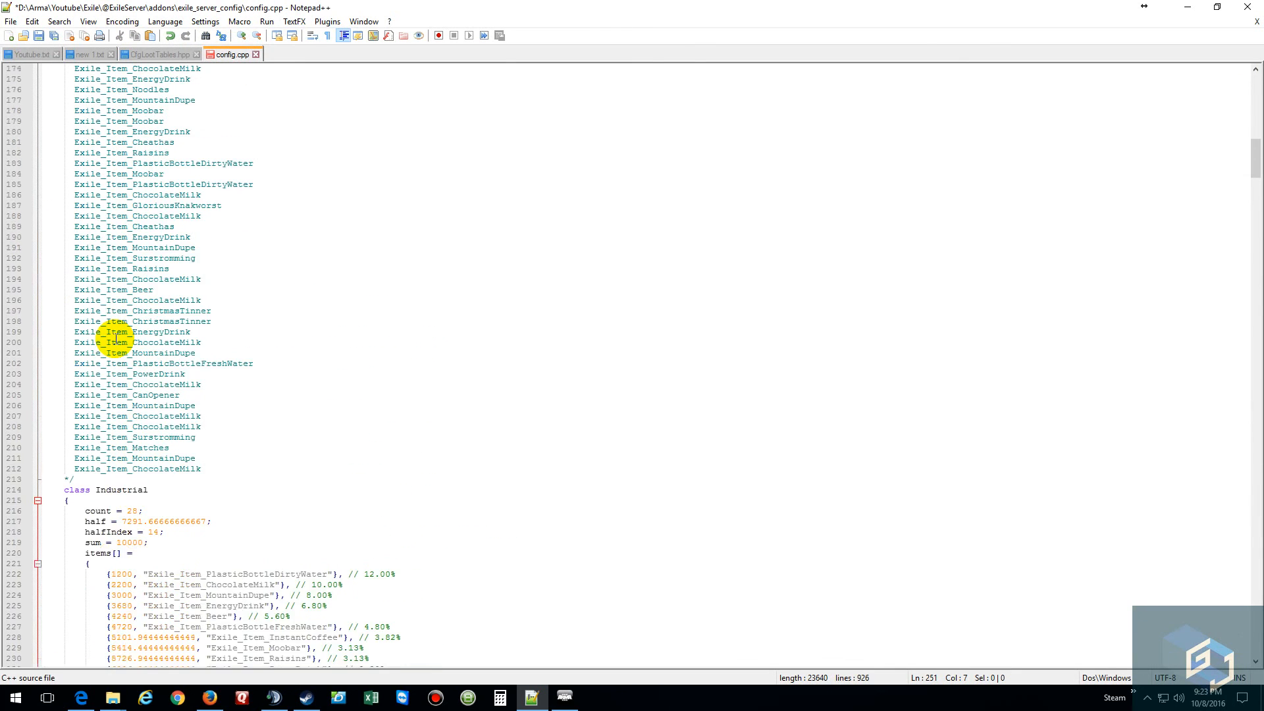
pyautogui.scroll(4, 115, 339)
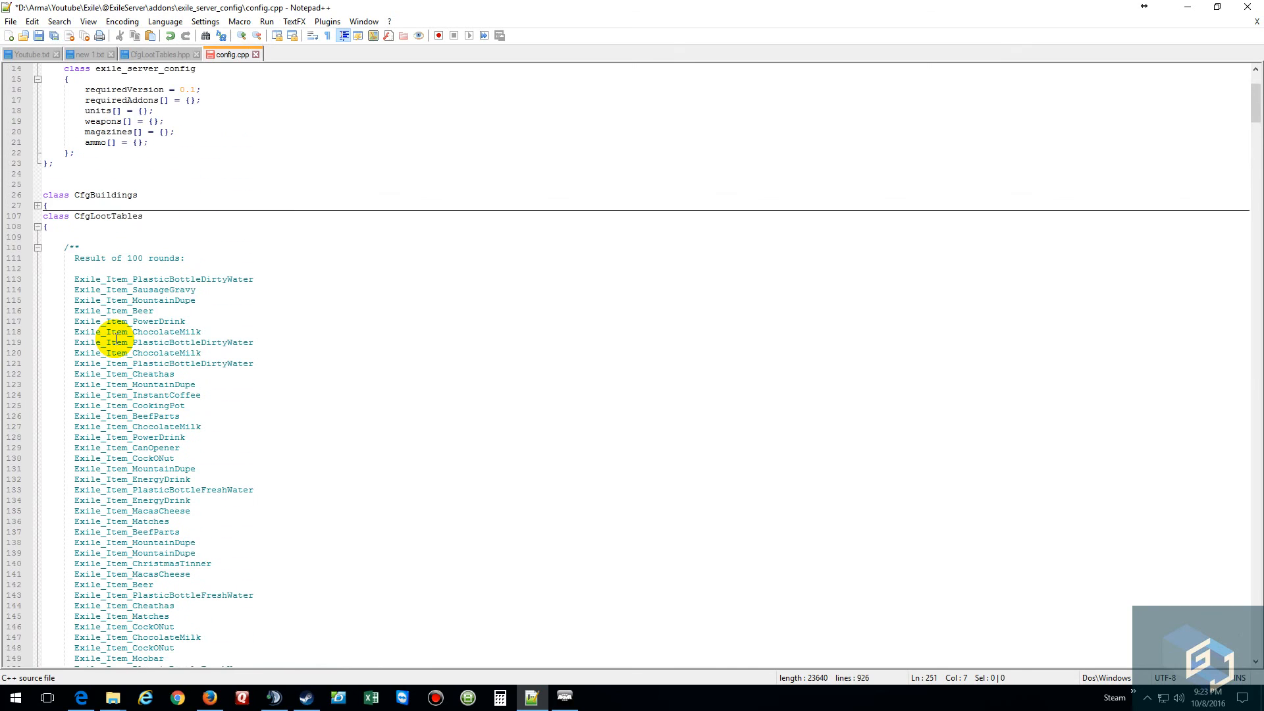
pyautogui.click(67, 225)
pyautogui.press('Delete')
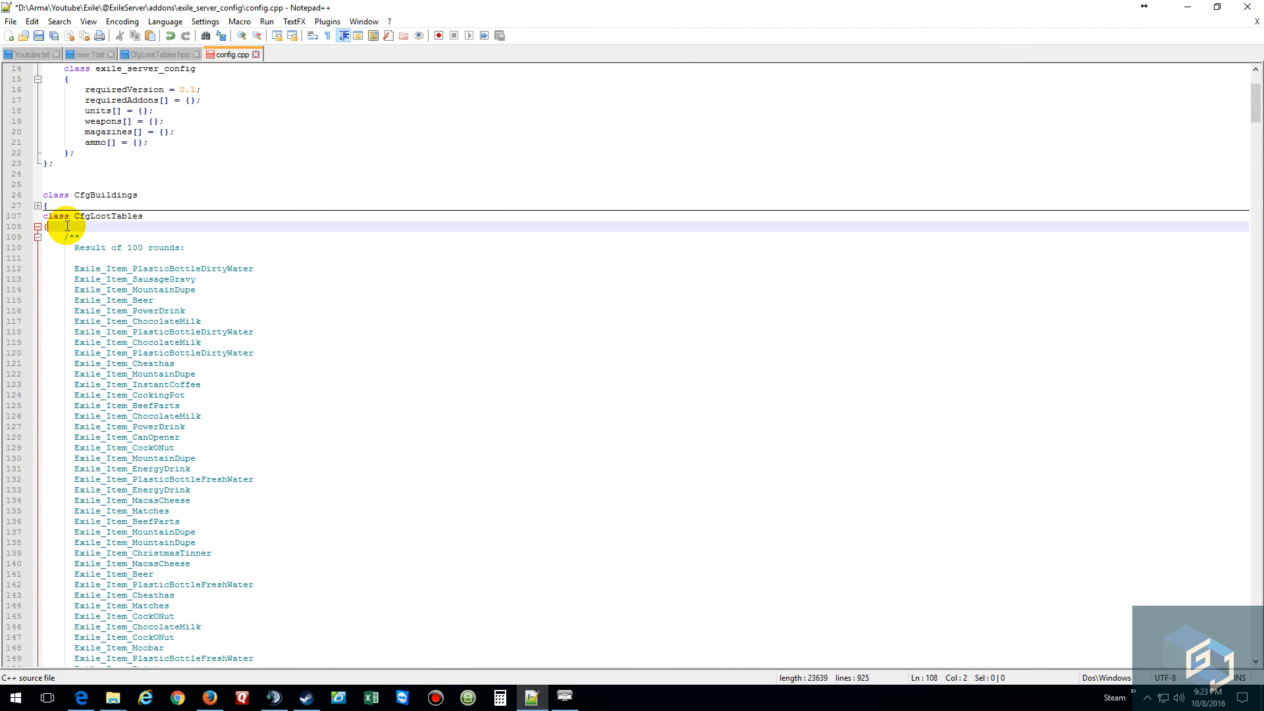
pyautogui.click(38, 35)
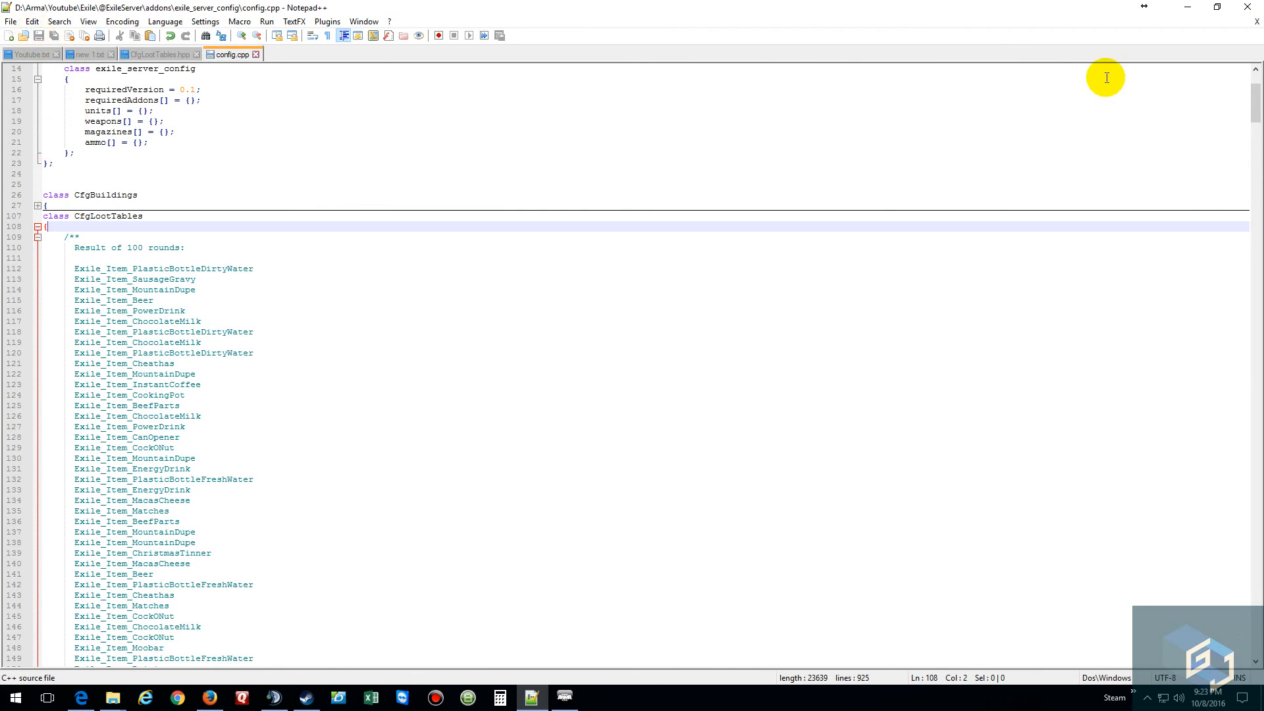
pyautogui.click(1256, 21)
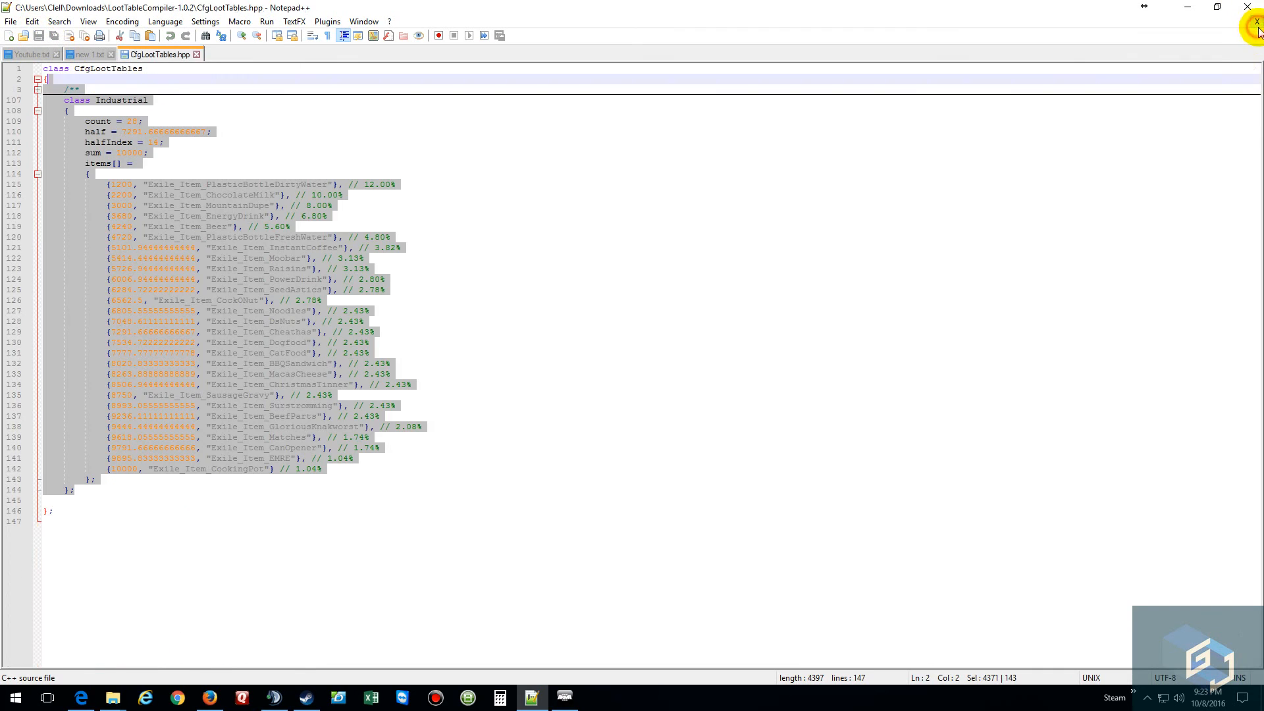
# Step: Pack the exile_server_config folder in addons into exile_server_config.pbo and delete the unpacked folder
pyautogui.click(1185, 8)
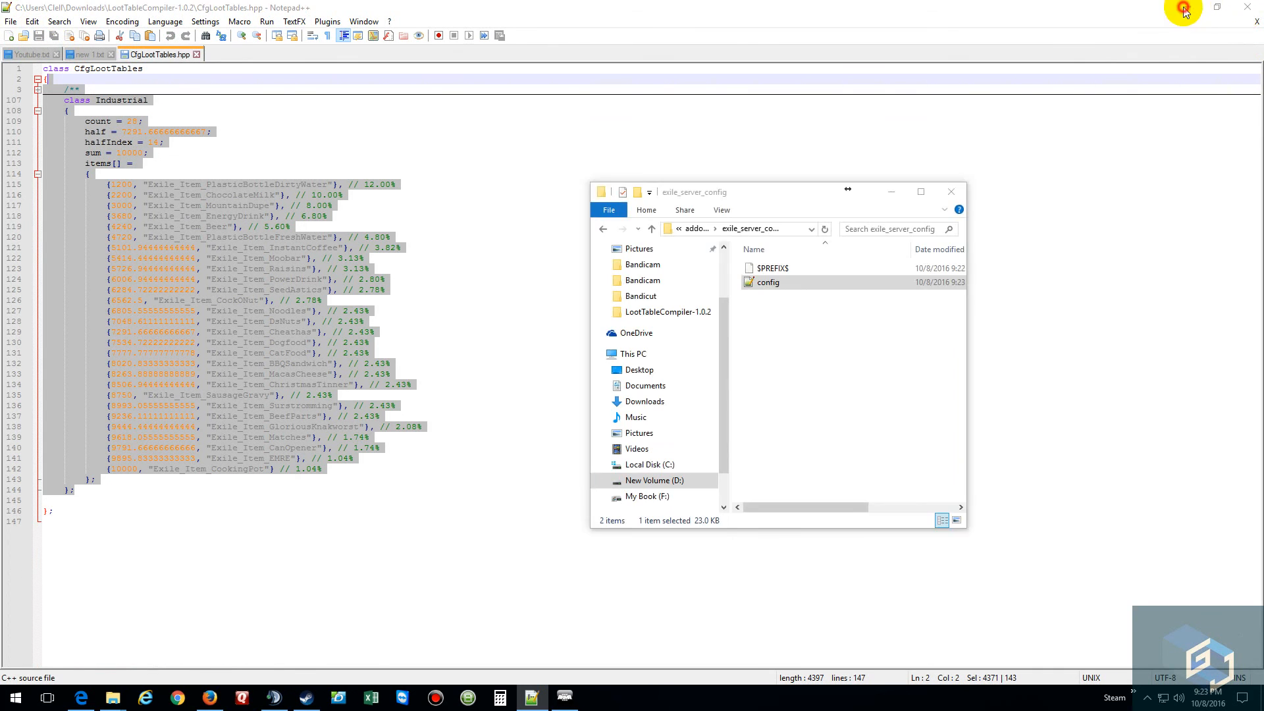
pyautogui.click(599, 225)
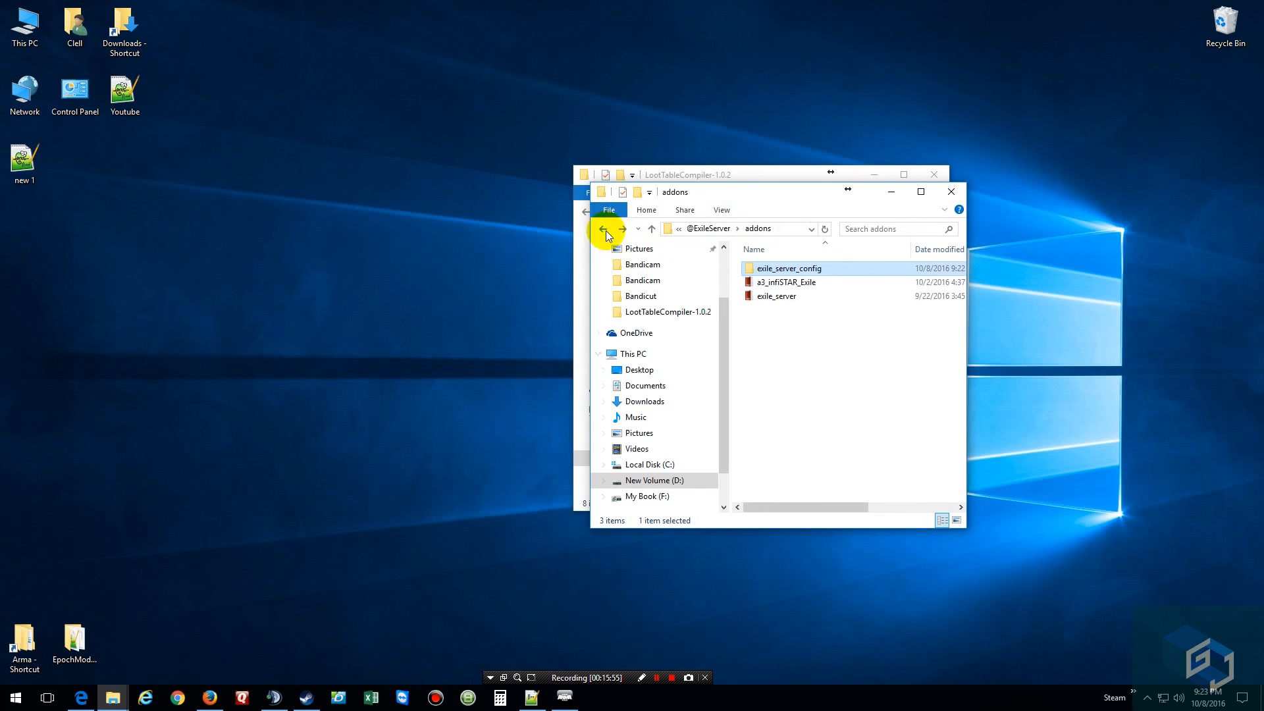
pyautogui.rightClick(792, 275)
pyautogui.moveTo(860, 464)
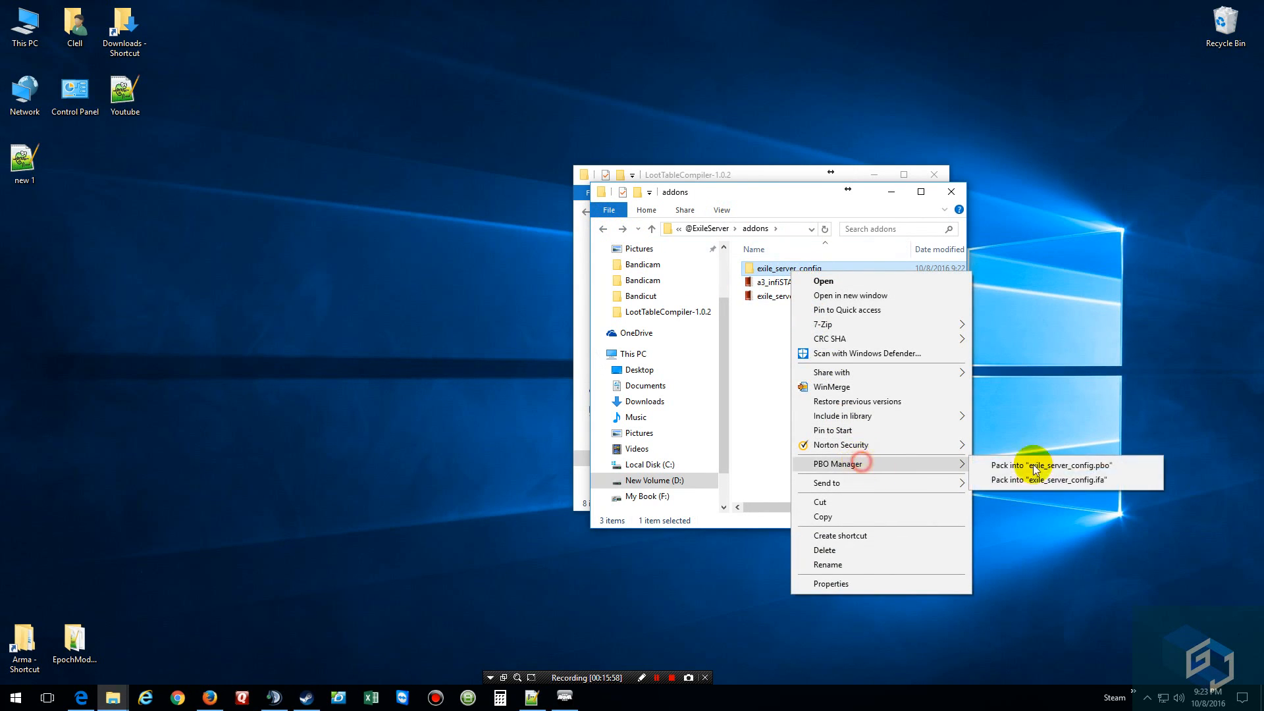
pyautogui.click(1086, 466)
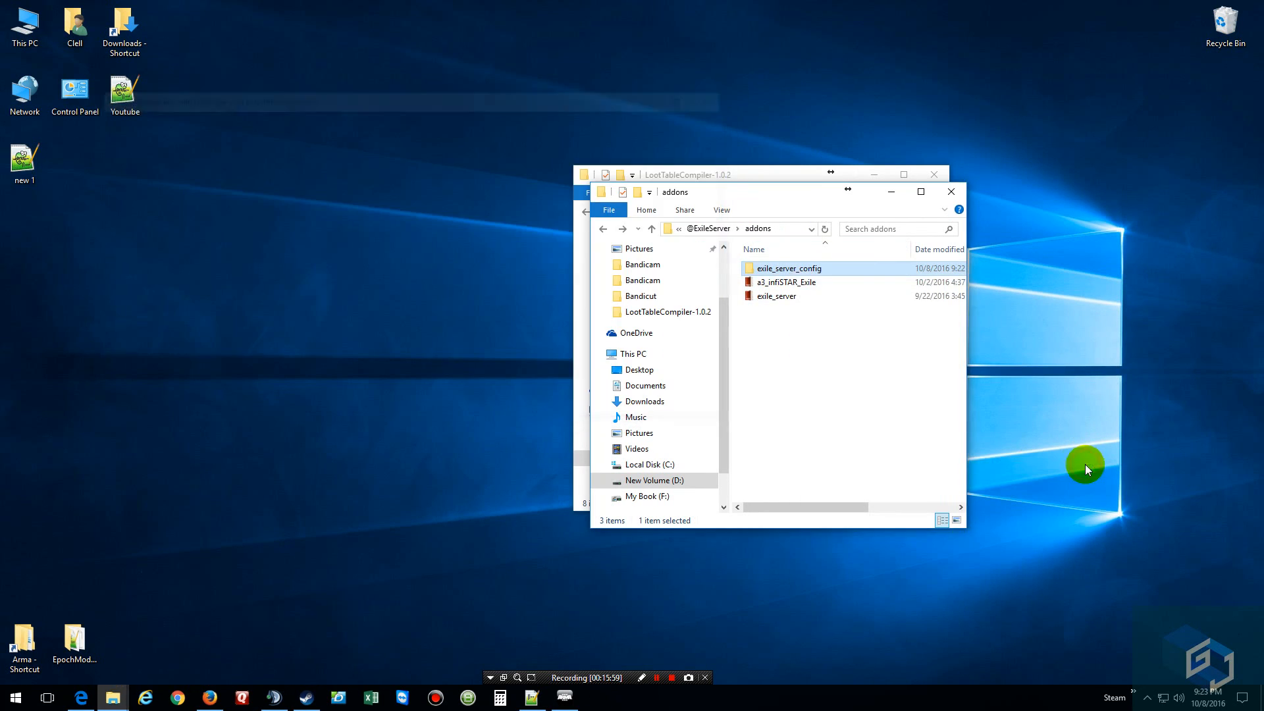
pyautogui.rightClick(770, 269)
pyautogui.click(822, 540)
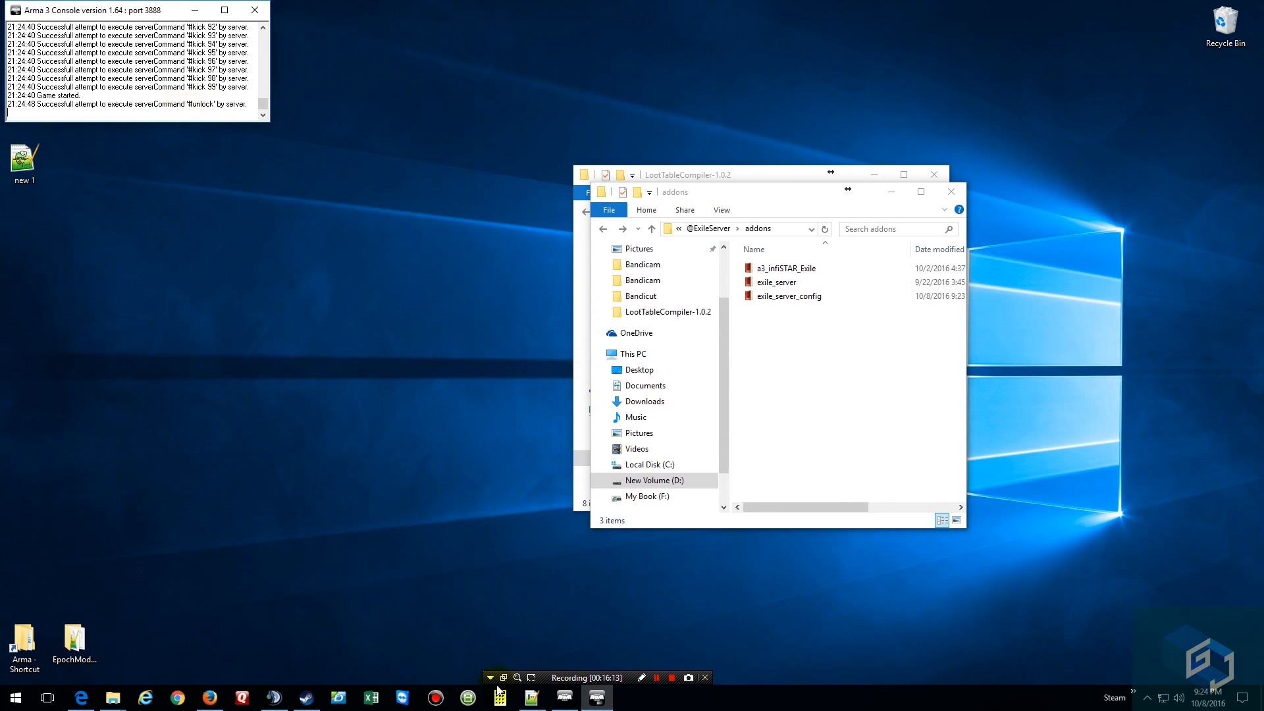
# Step: Exit the open Arma 3 Eden Editor session and relaunch the game with the Exilemod Loot Position Creator mod unloaded
pyautogui.click(573, 696)
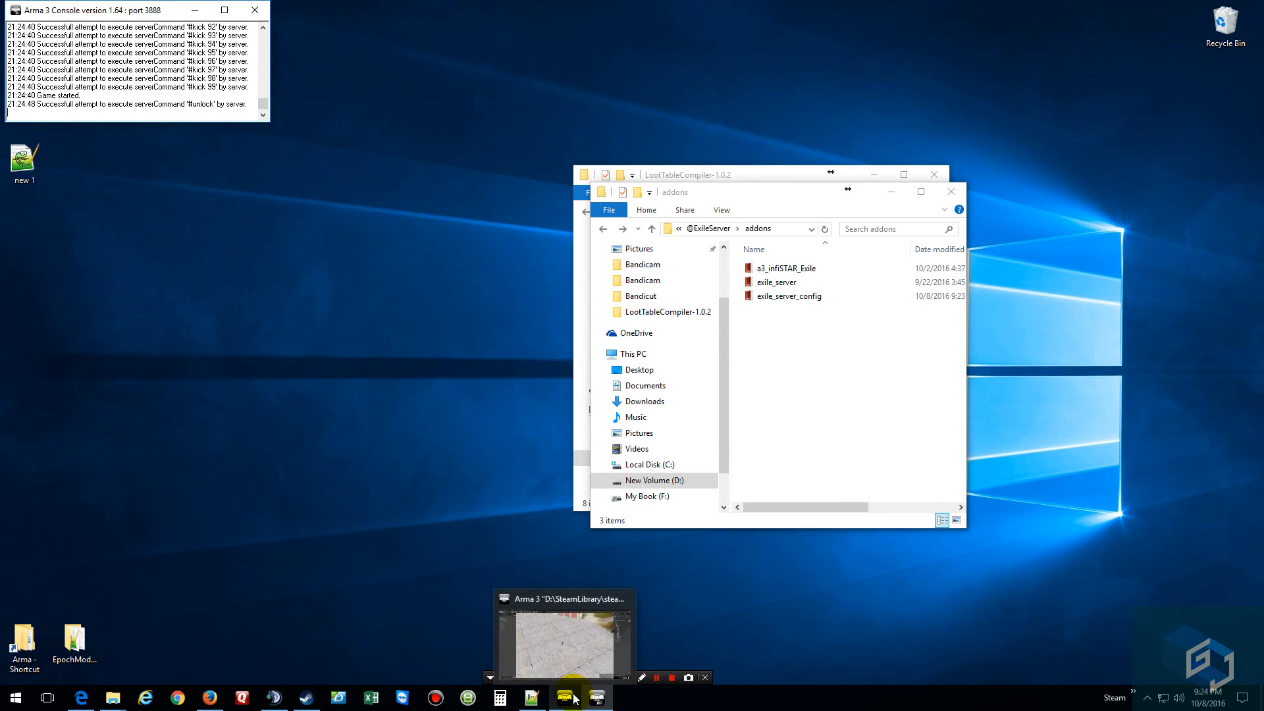
pyautogui.click(565, 673)
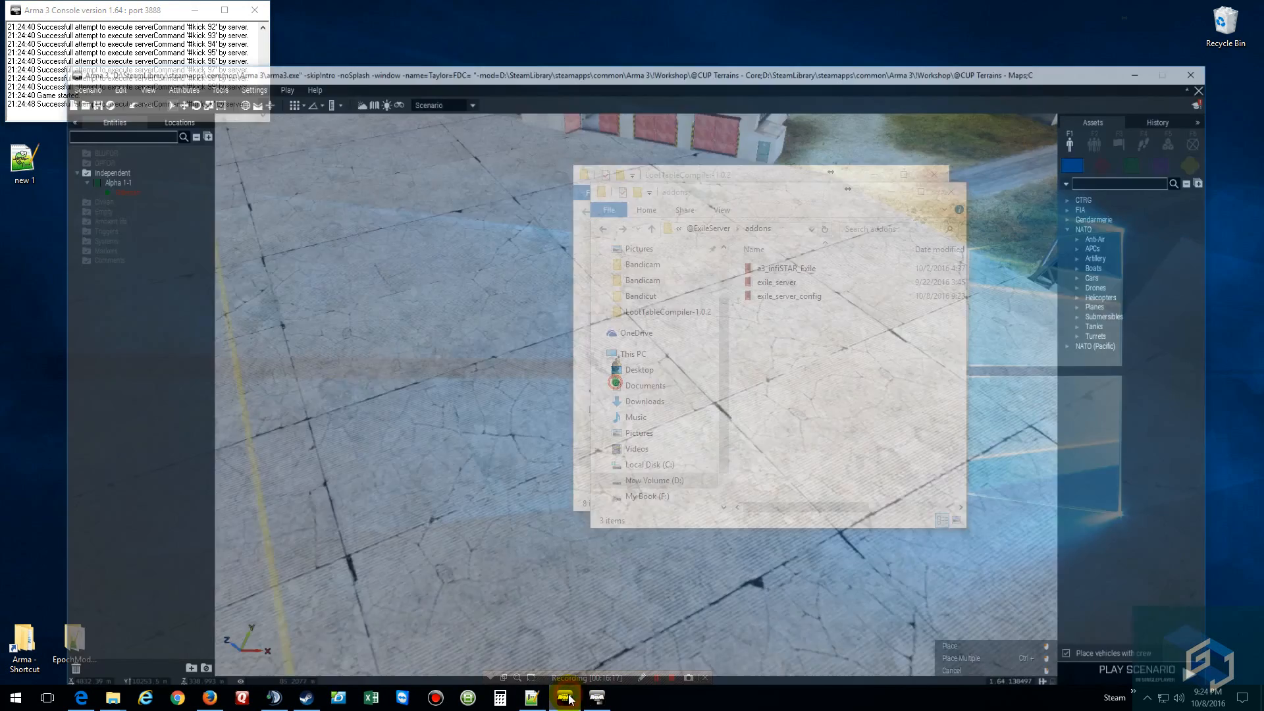
pyautogui.click(1236, 38)
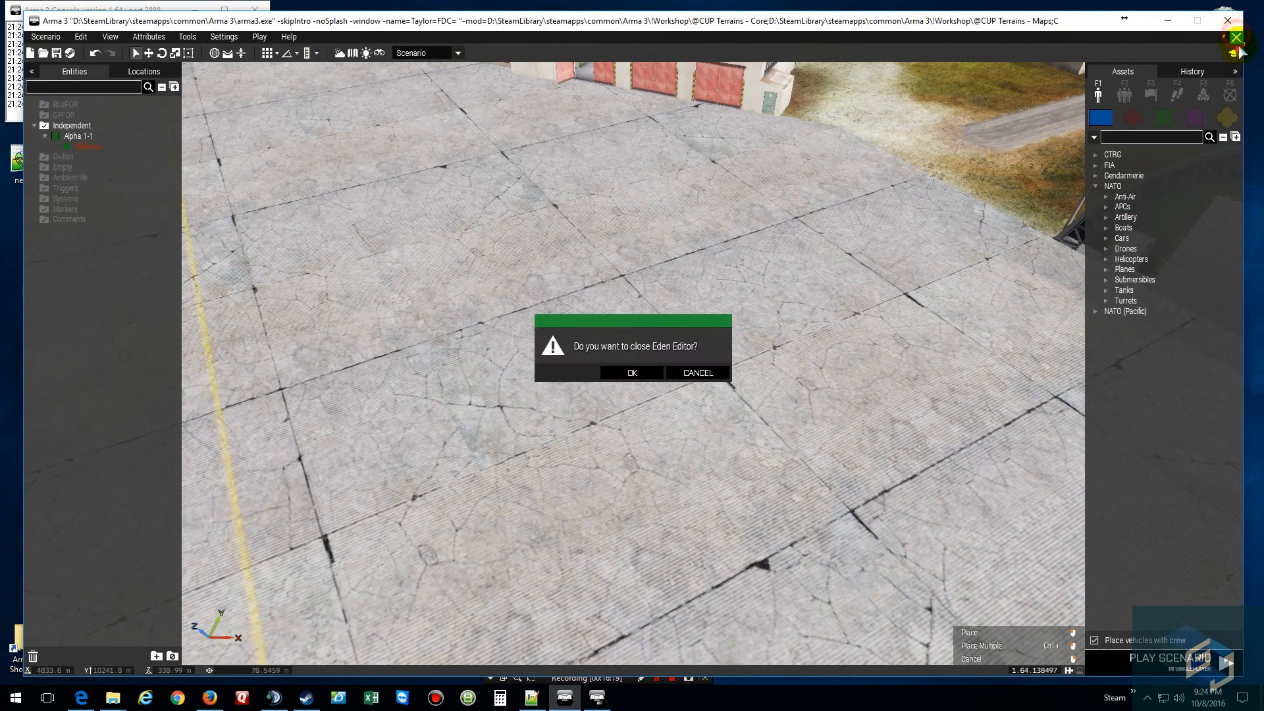
pyautogui.click(654, 374)
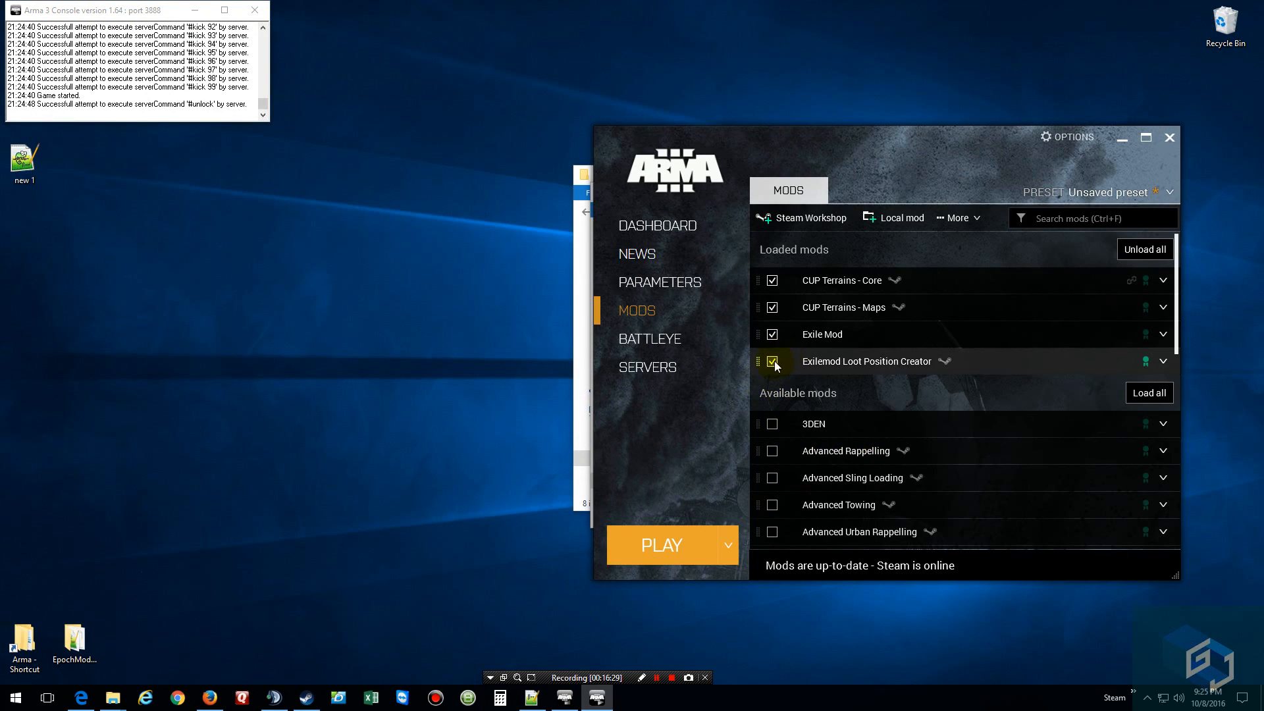
pyautogui.click(773, 362)
pyautogui.click(661, 540)
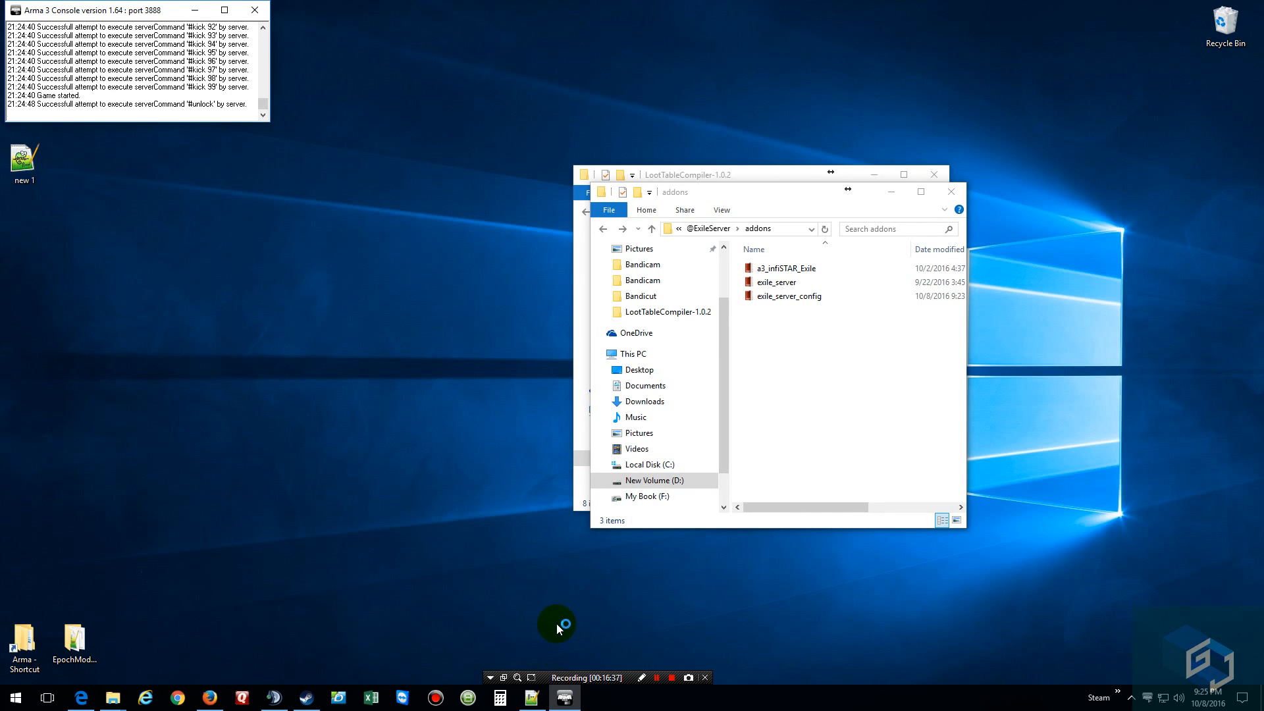
# Step: Join Youtube Test Server from the multiplayer server browser, entering the server password
pyautogui.moveTo(530, 68)
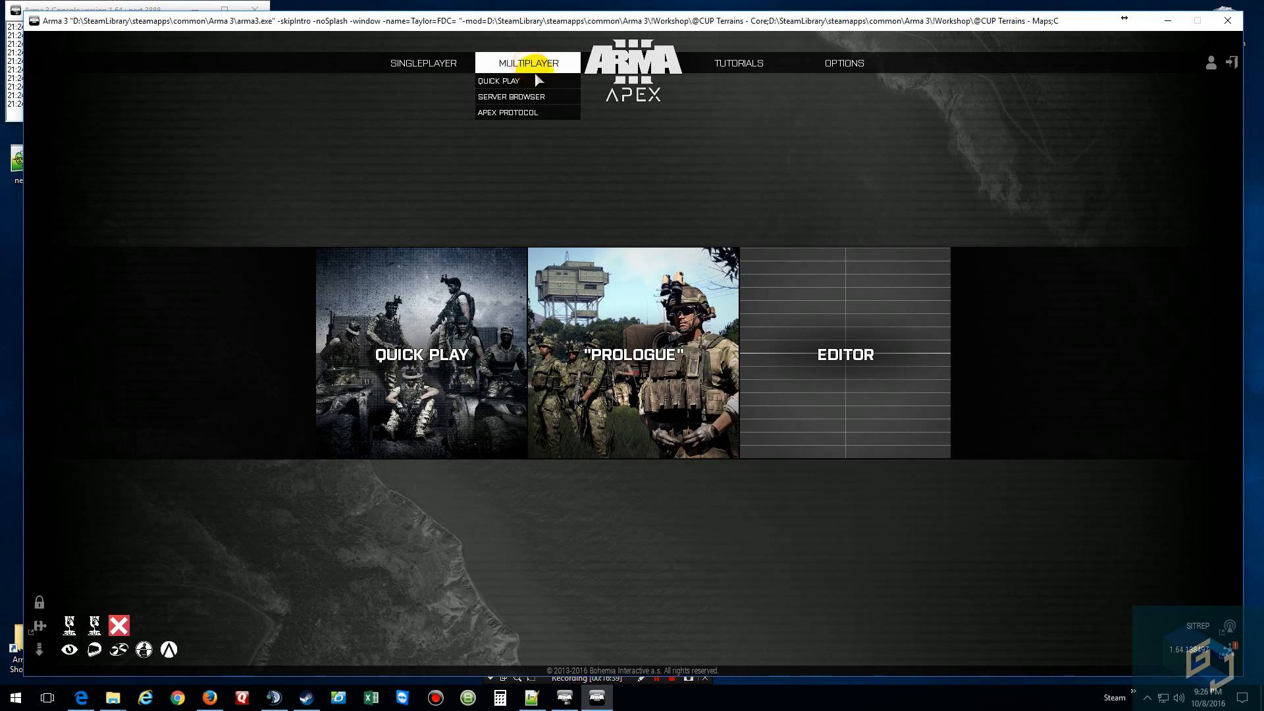
pyautogui.click(520, 96)
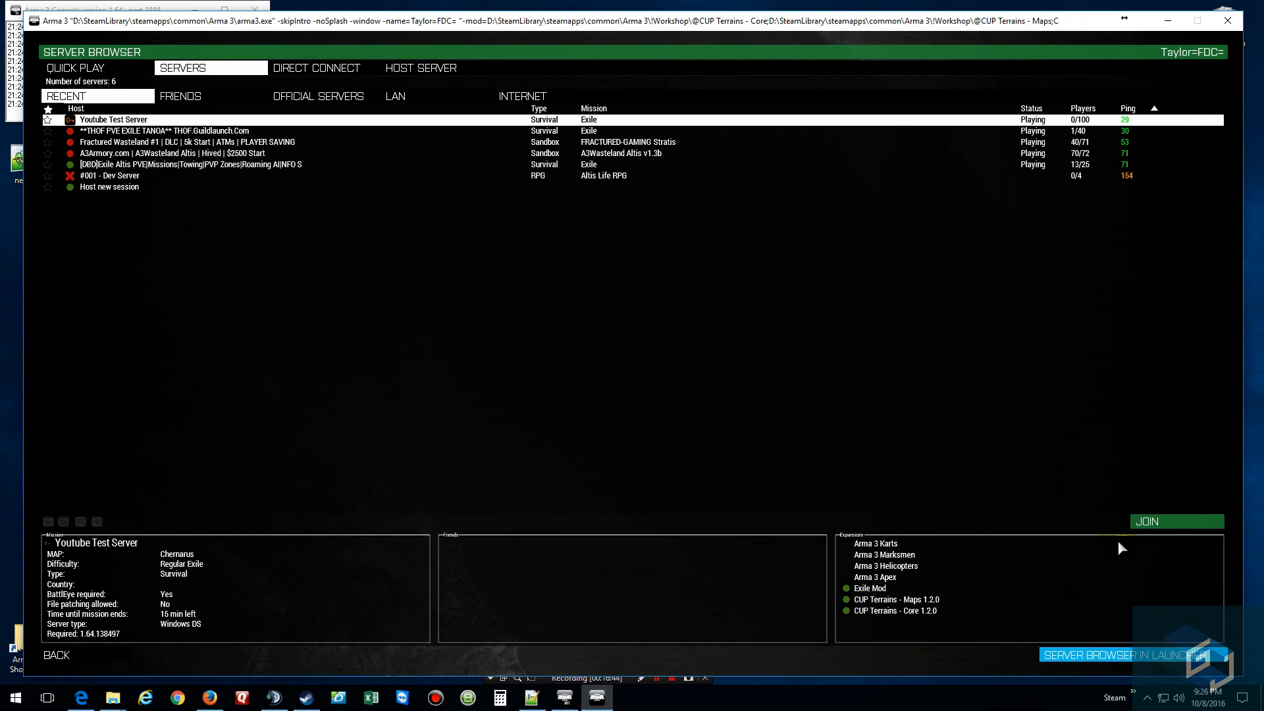
pyautogui.click(1148, 524)
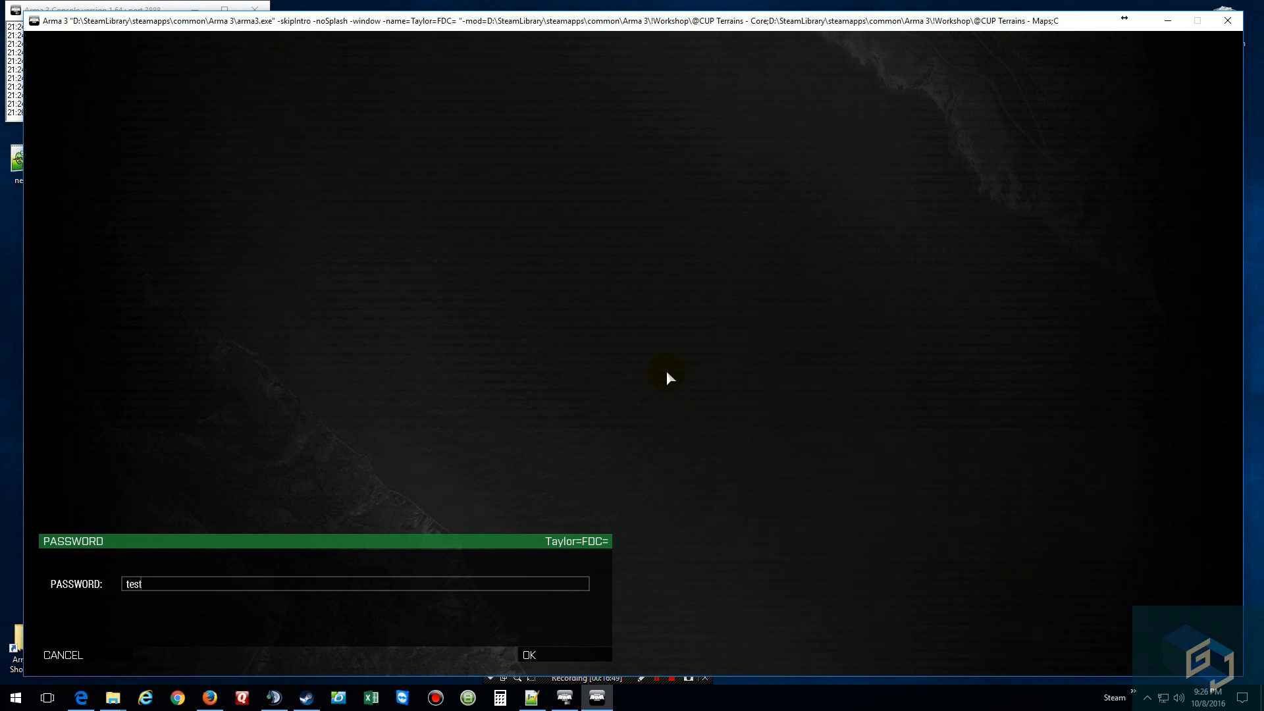
pyautogui.press('Return')
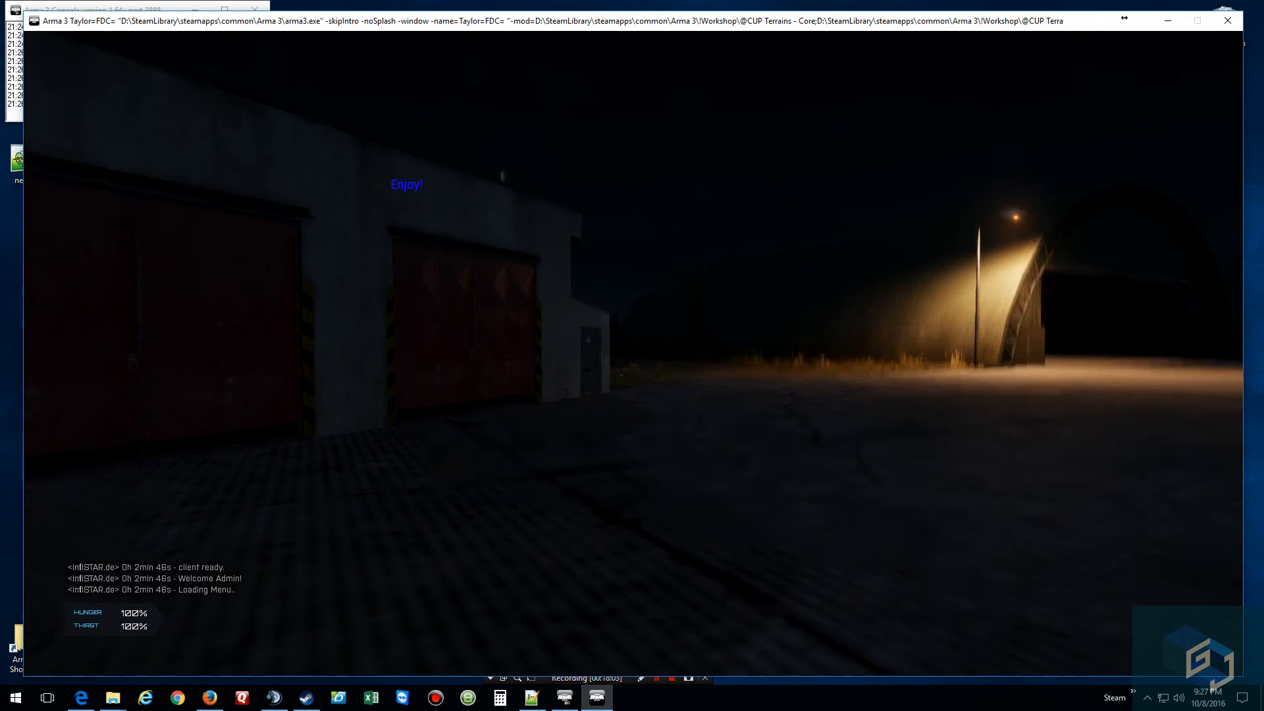
# Step: Change the server time to day with the infiSTAR admin menu
pyautogui.press('F1')
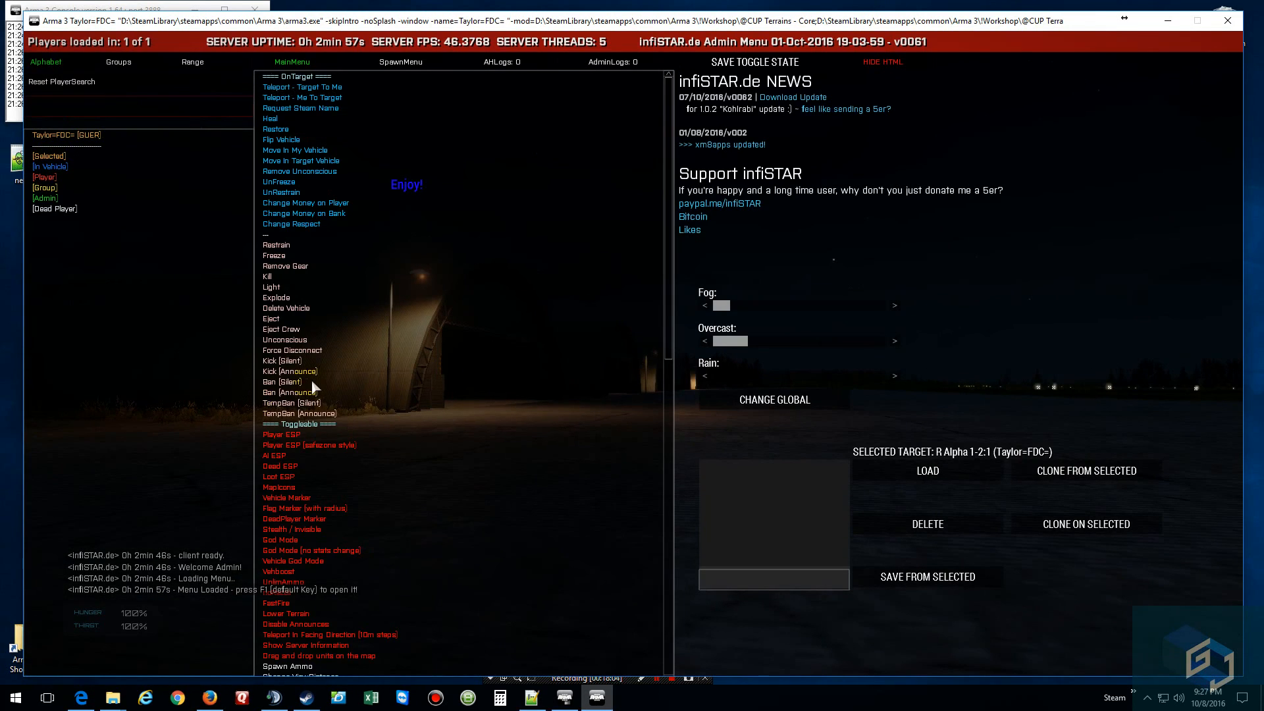
pyautogui.scroll(-9, 299, 357)
pyautogui.scroll(-1, 377, 355)
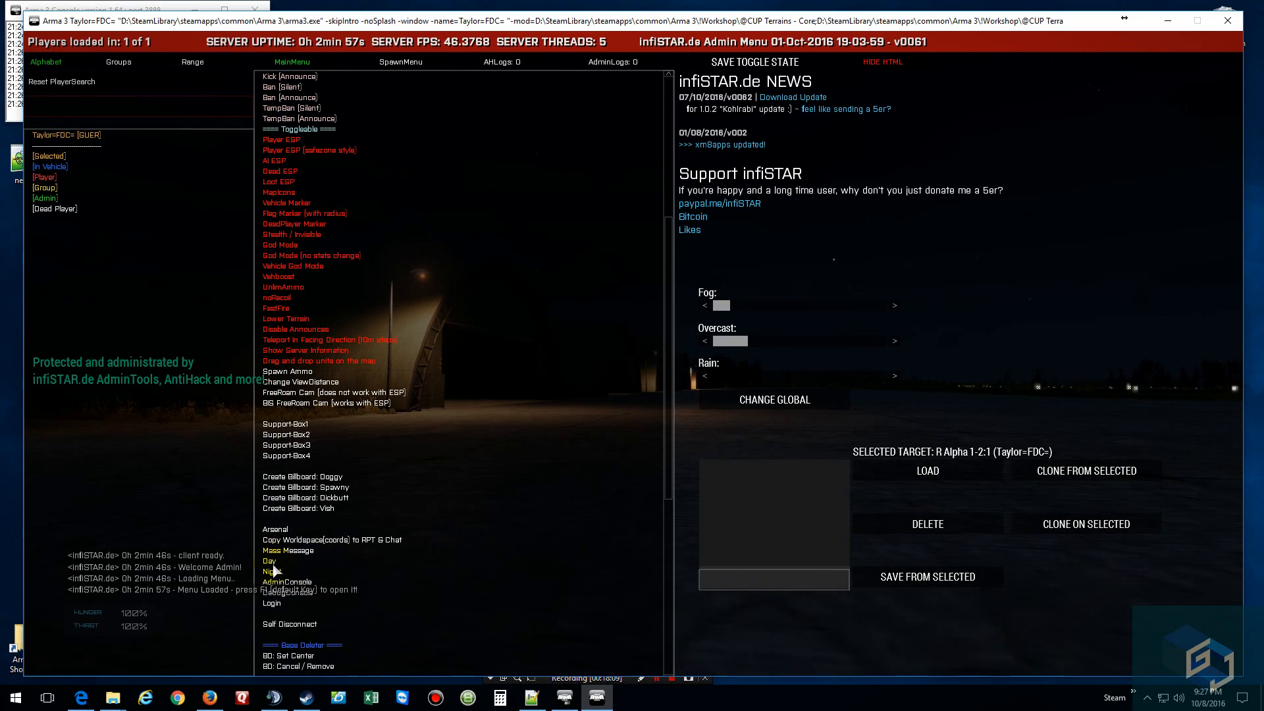
pyautogui.click(272, 562)
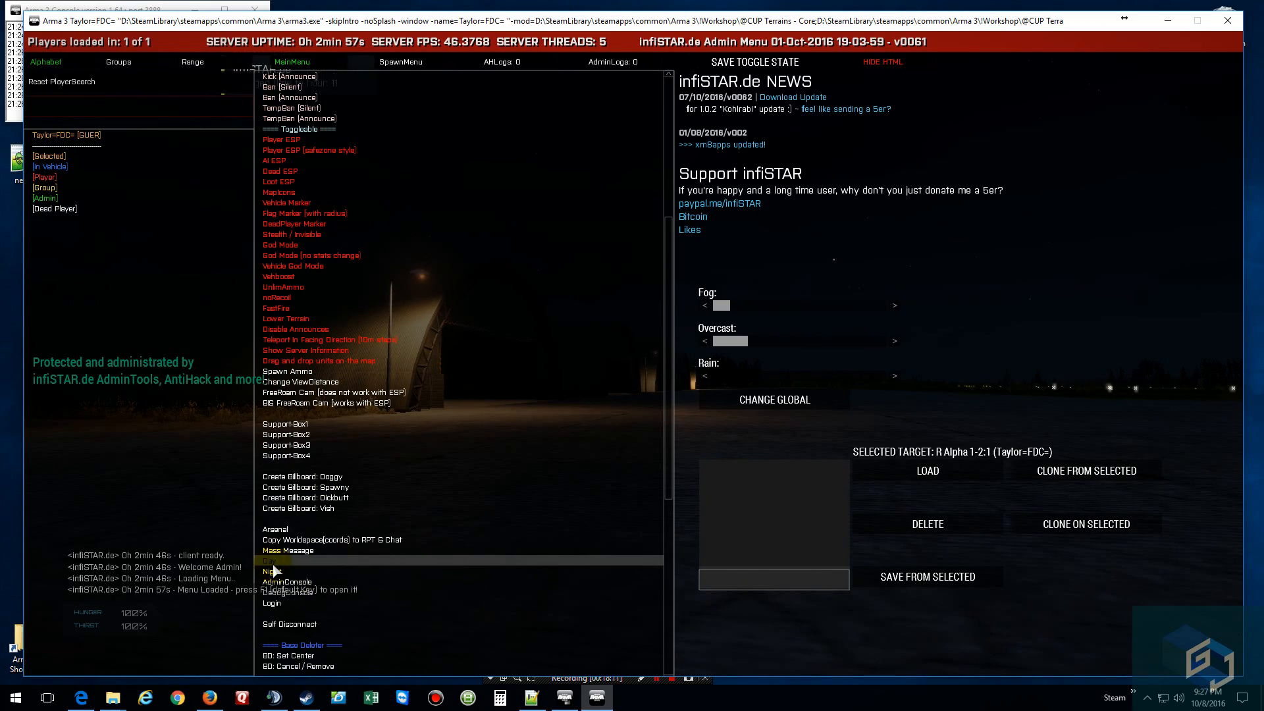
pyautogui.doubleClick(273, 561)
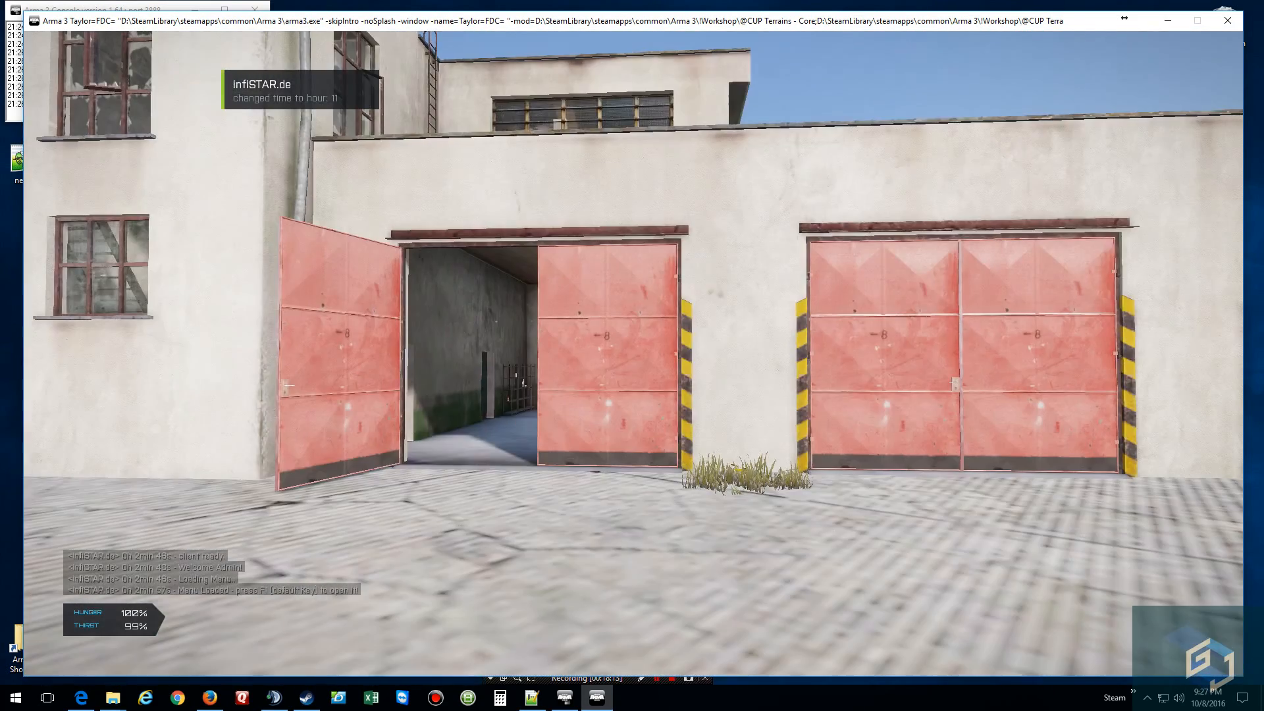
# Step: Switch to third-person view and enter the station house through the open red door to examine the loot on the metal shelves
pyautogui.press('KP_Enter')
pyautogui.press('w')
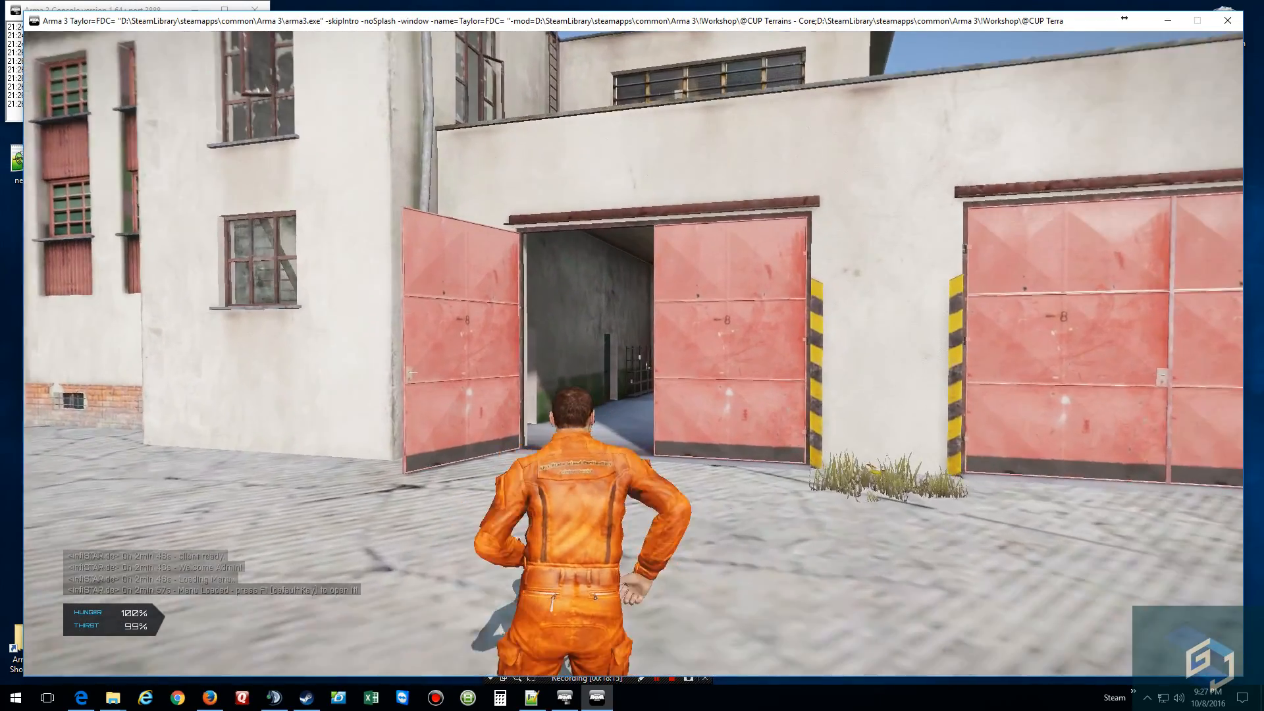
pyautogui.press('w')
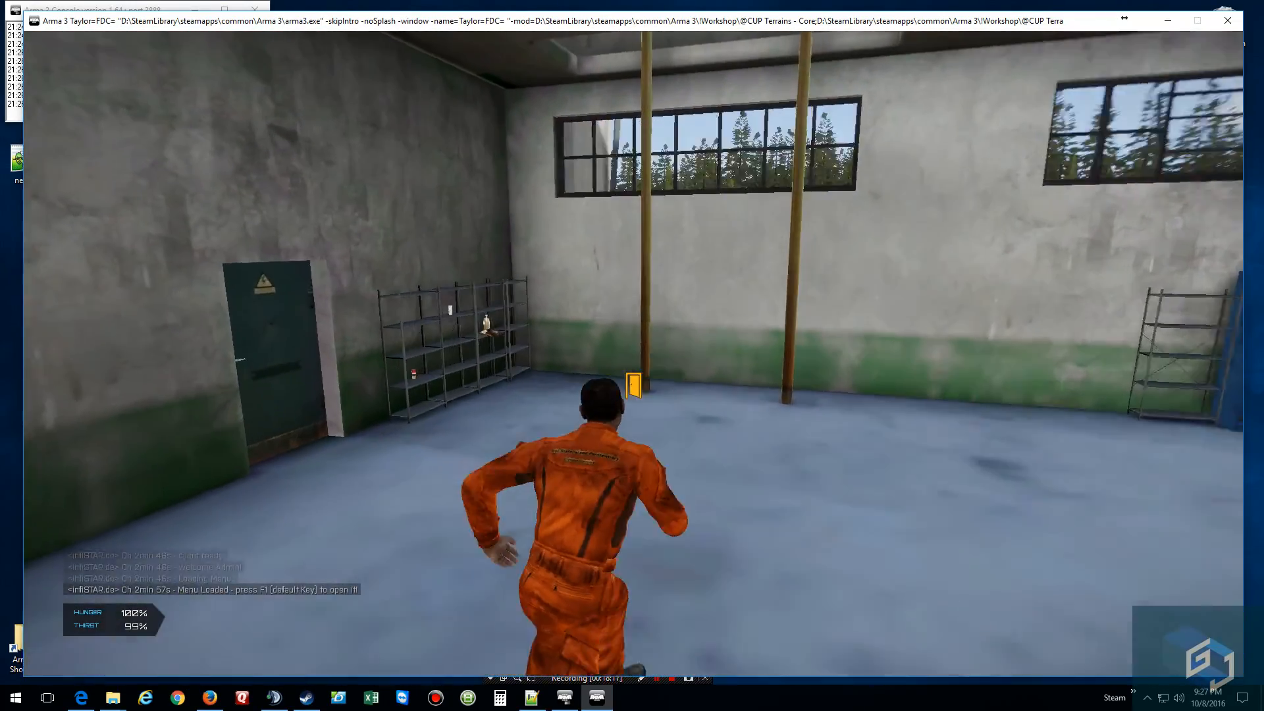
pyautogui.press('w')
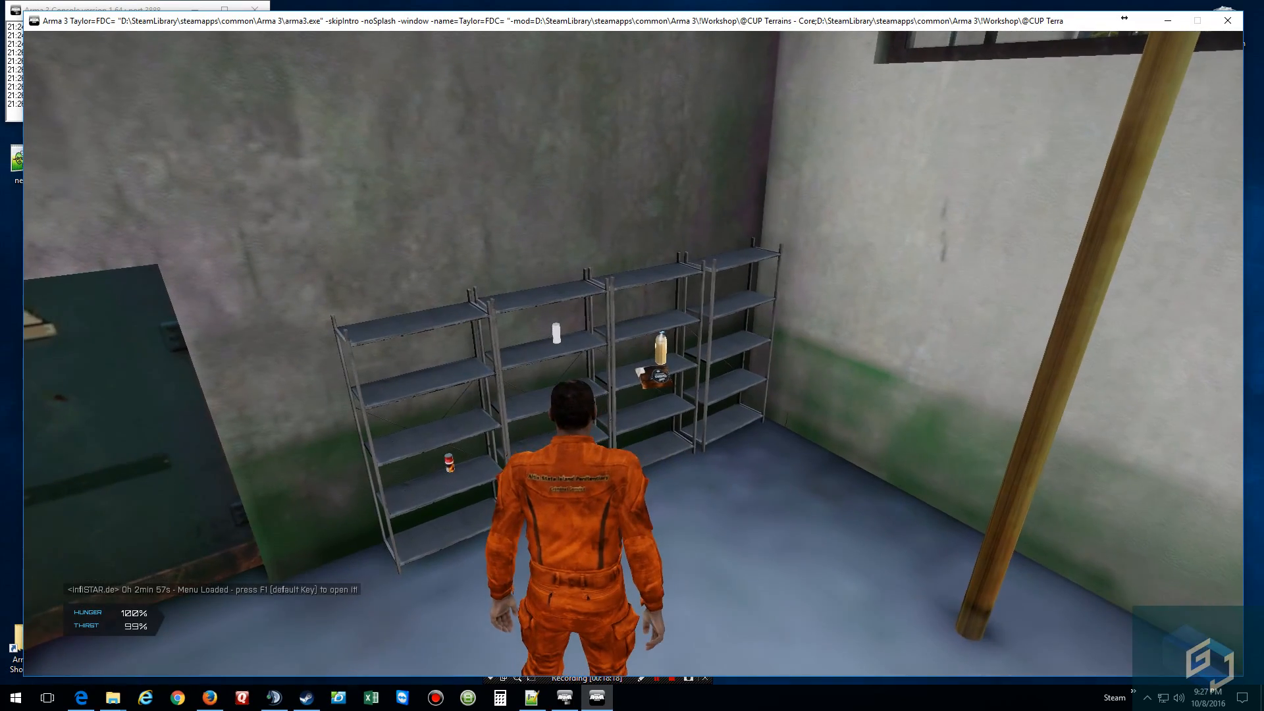
pyautogui.press('w')
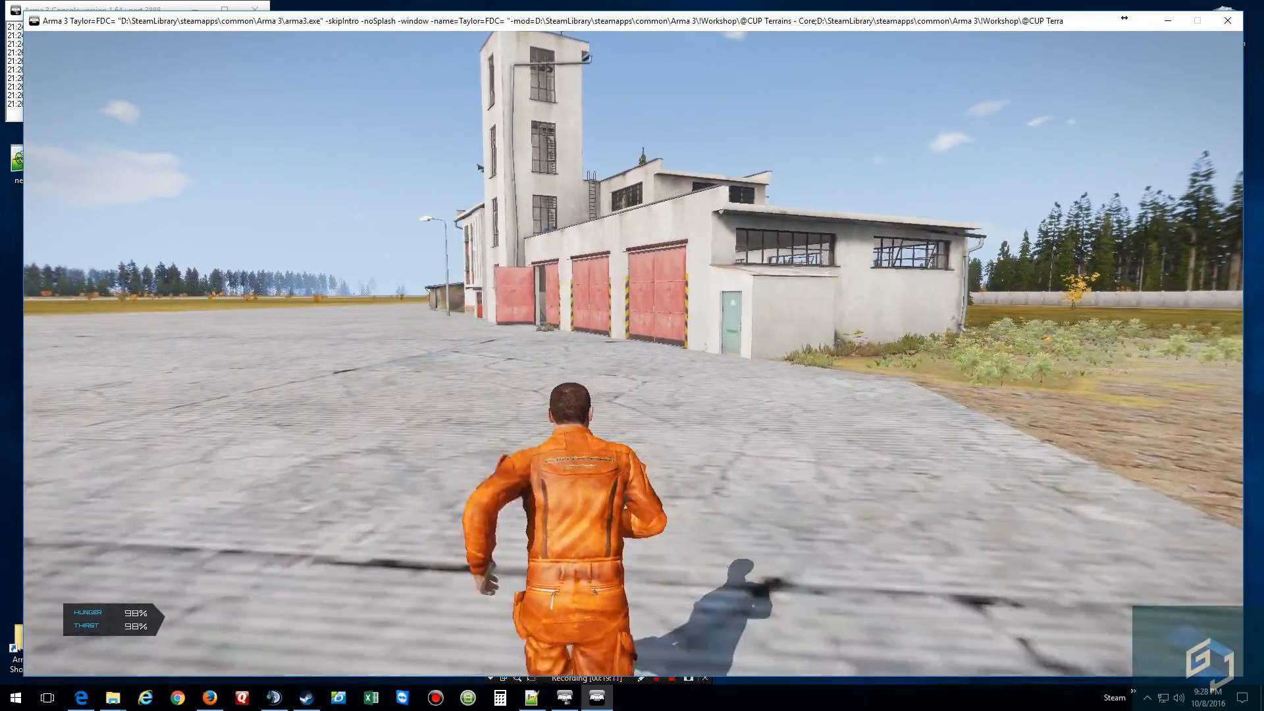
# Step: Run back across the concrete apron into the station house and approach the shelves beside the green door
pyautogui.press('w')
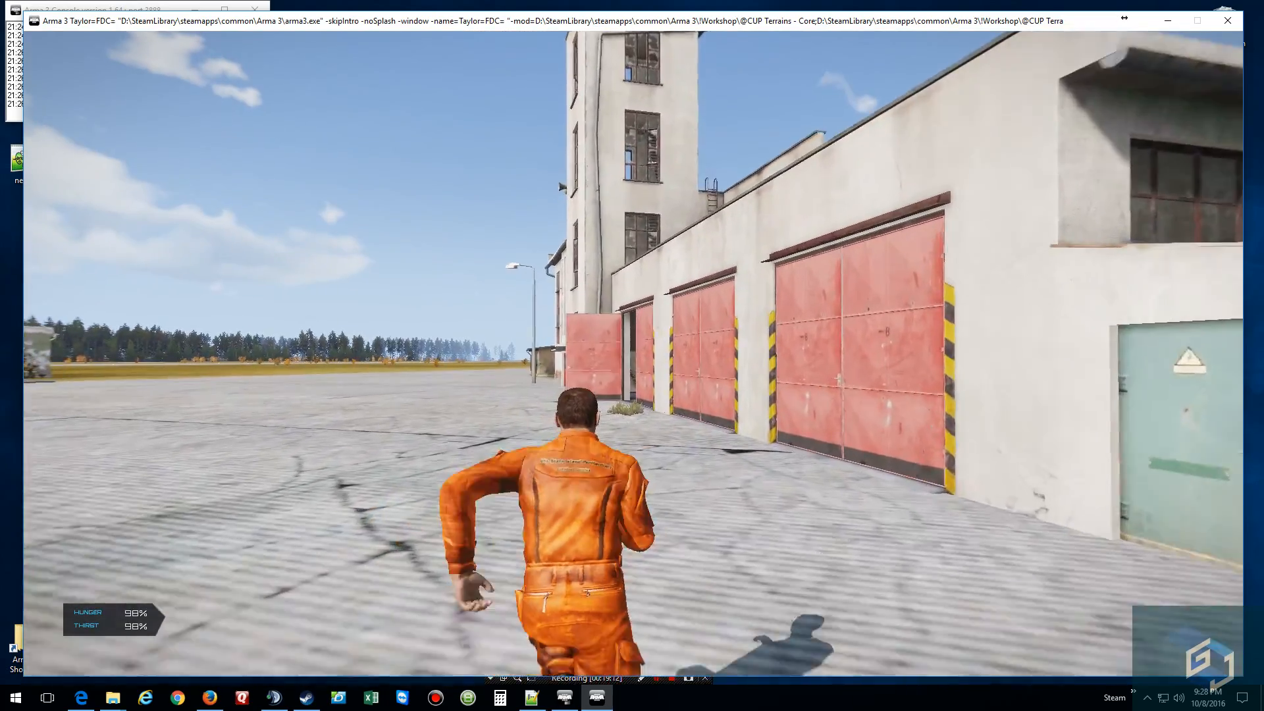
pyautogui.press('w')
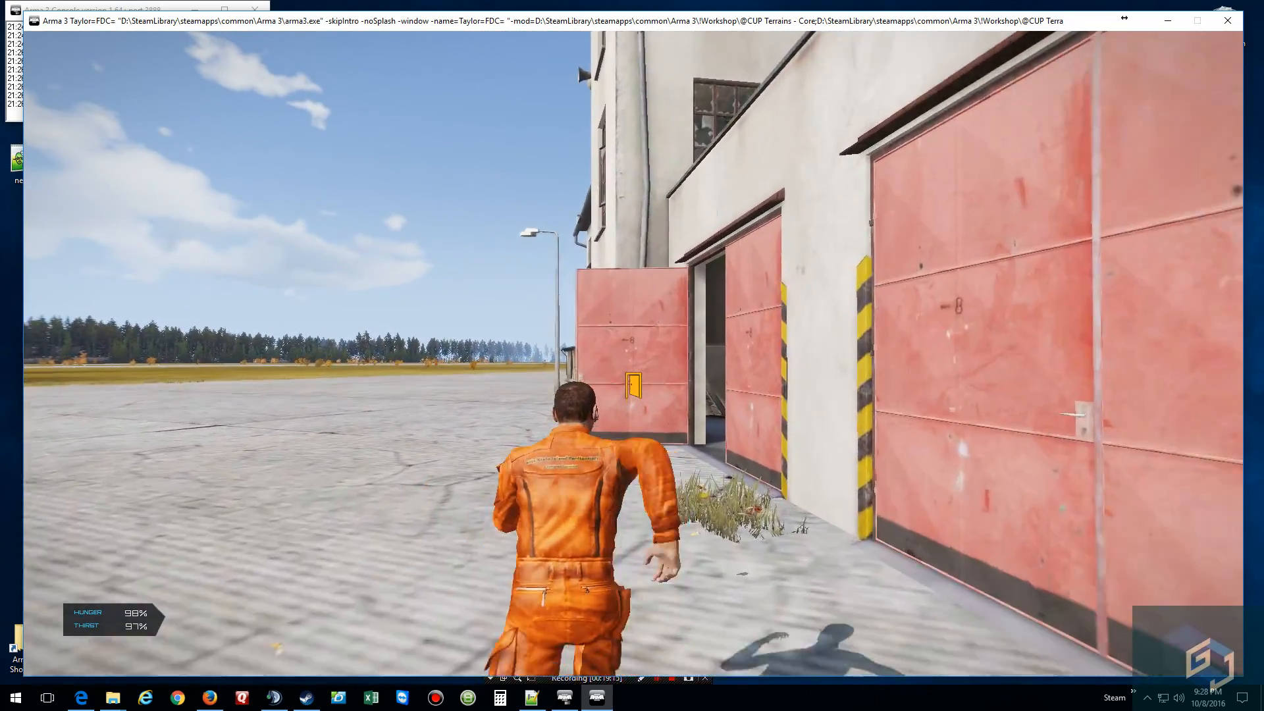
pyautogui.press('w')
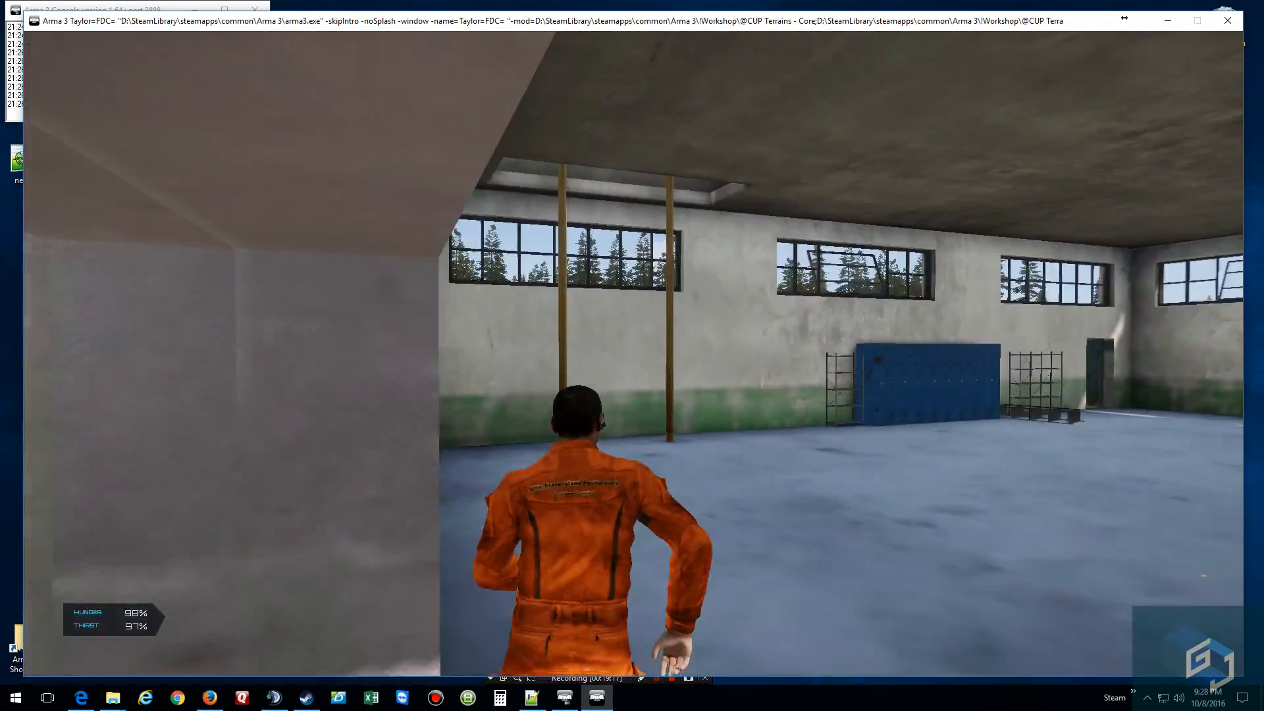
pyautogui.press('w')
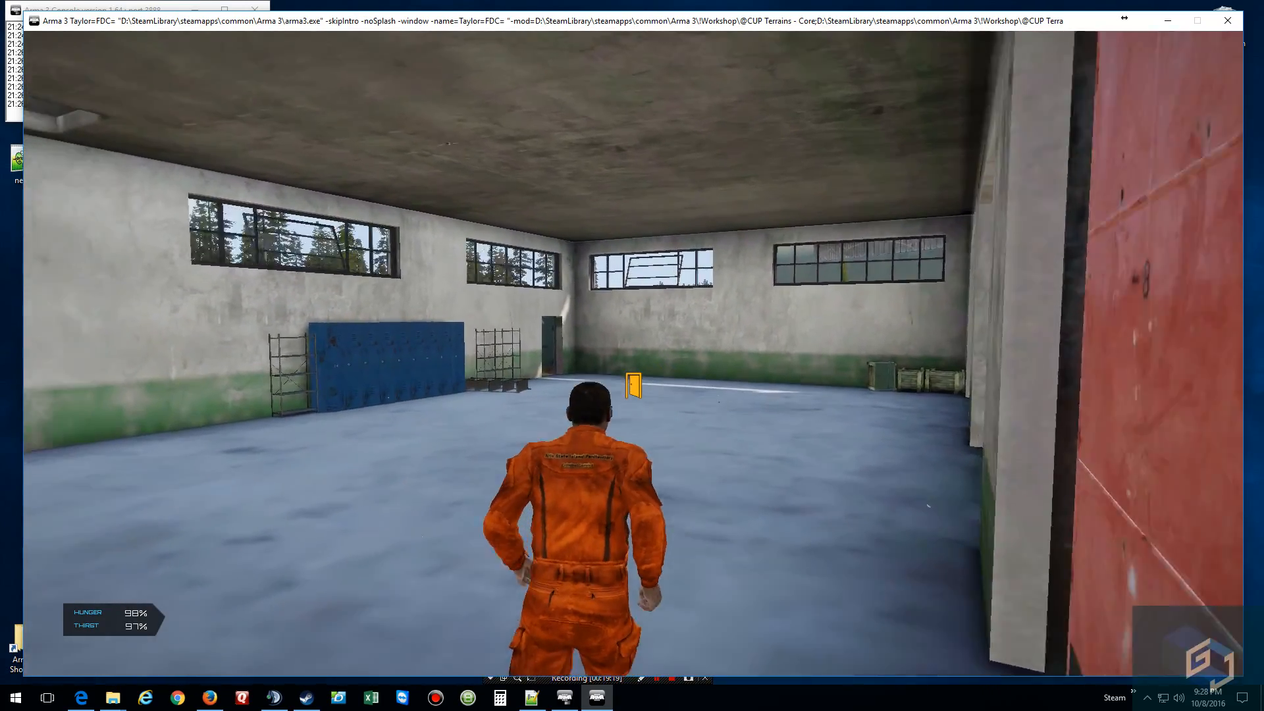
pyautogui.press('w')
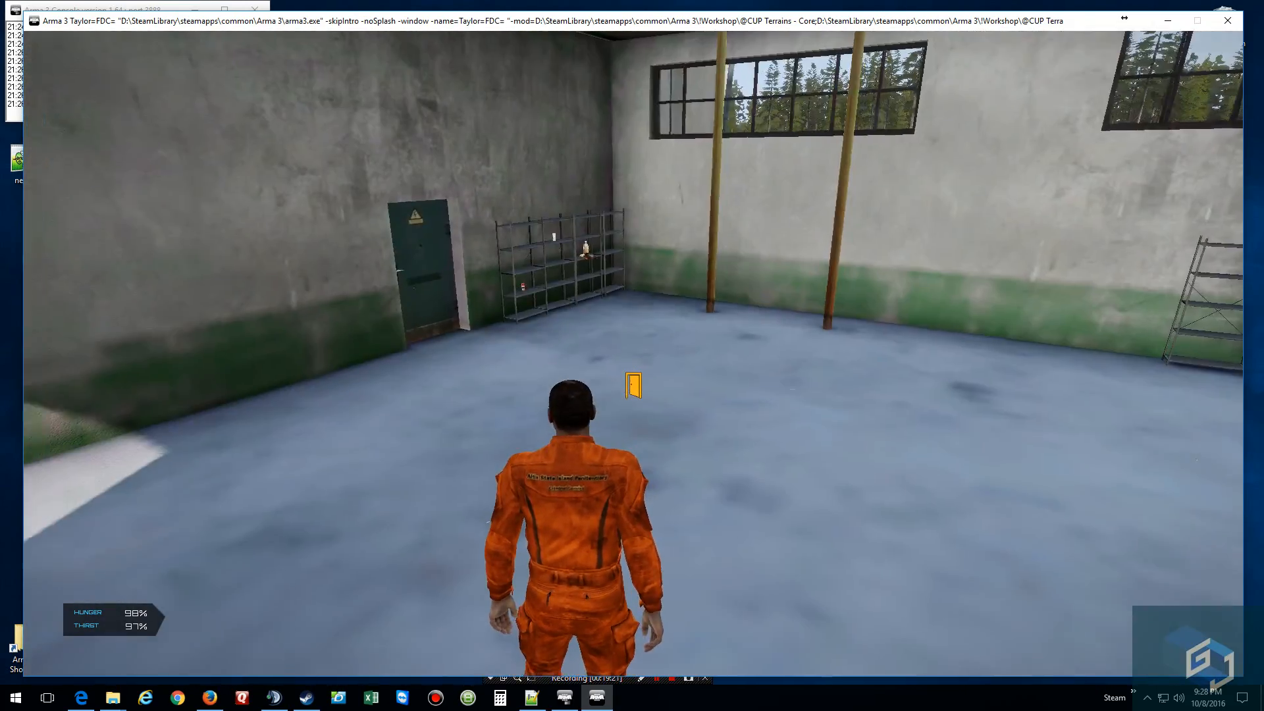
pyautogui.press('w')
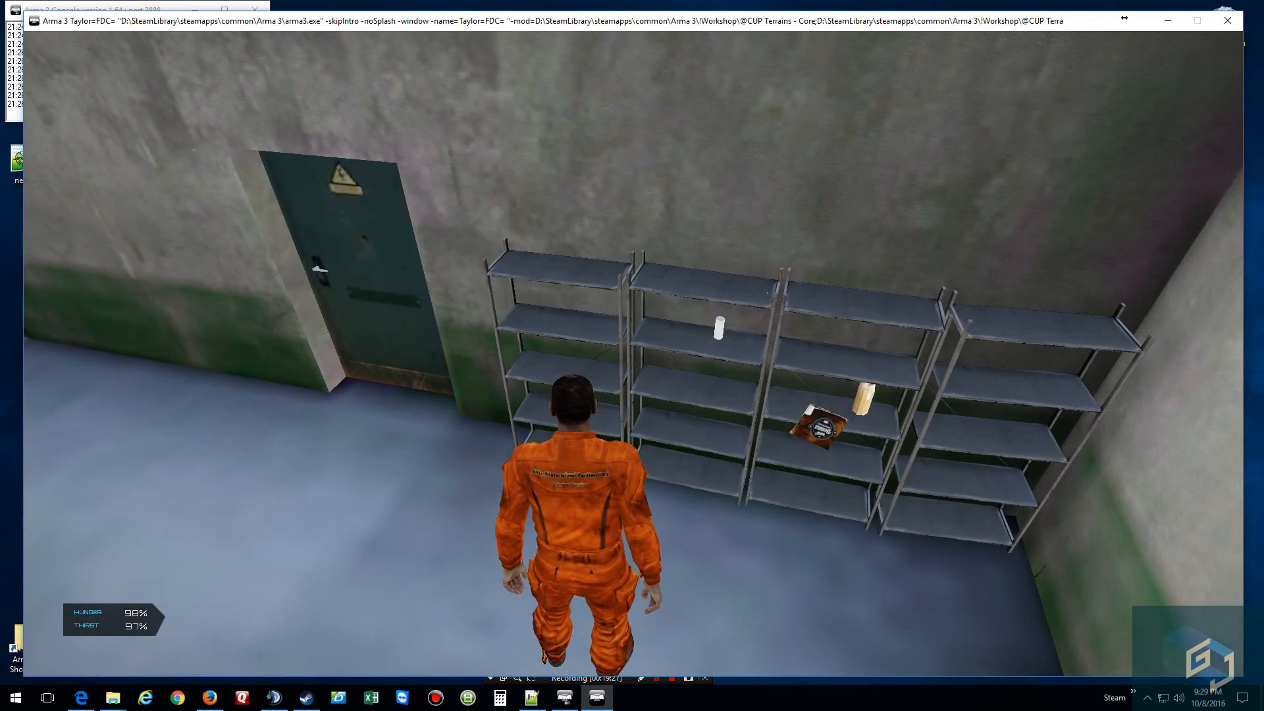
# Step: Pick up the Chocolate Milk from the shelves and consume it from the inventory
pyautogui.press('i')
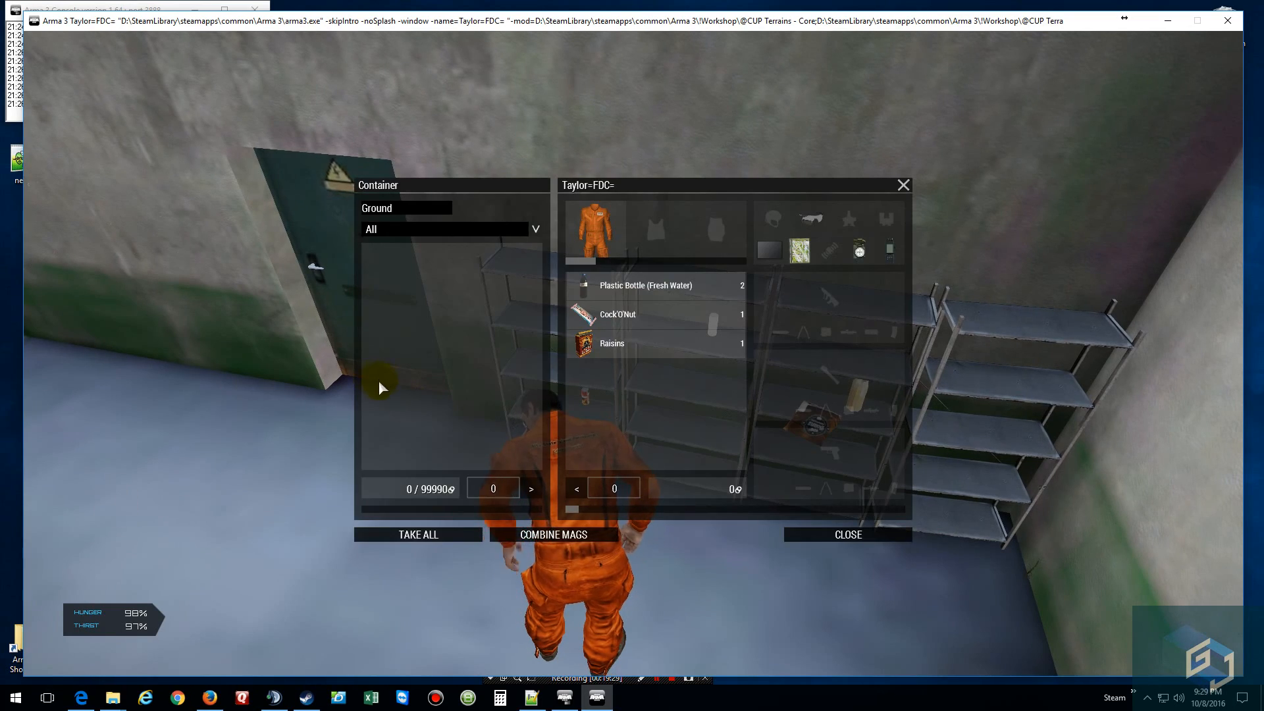
pyautogui.press('i')
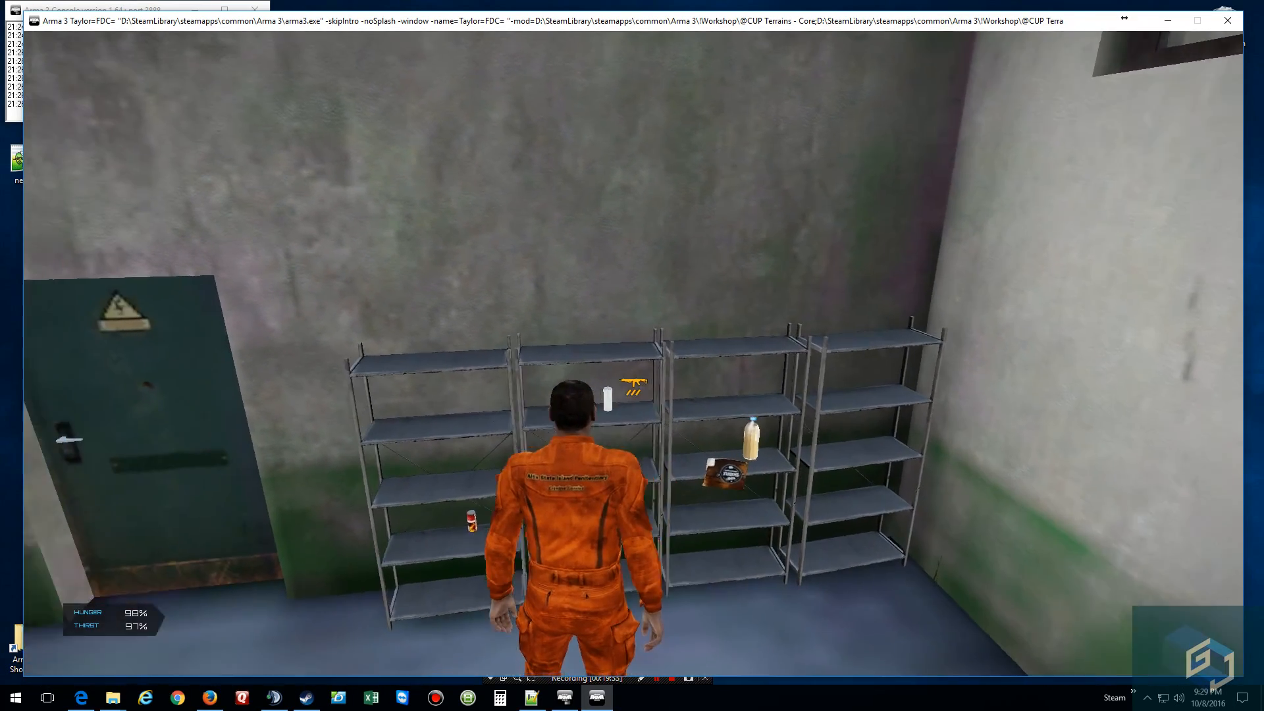
pyautogui.press('i')
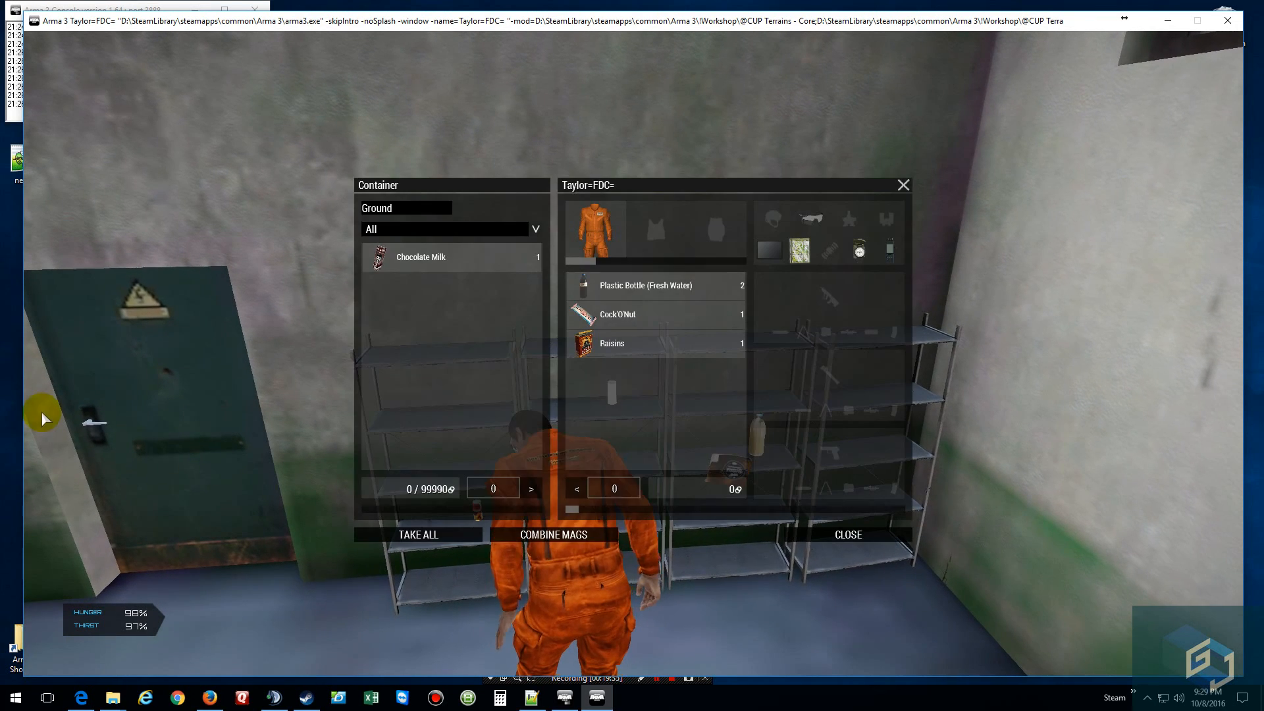
pyautogui.click(439, 530)
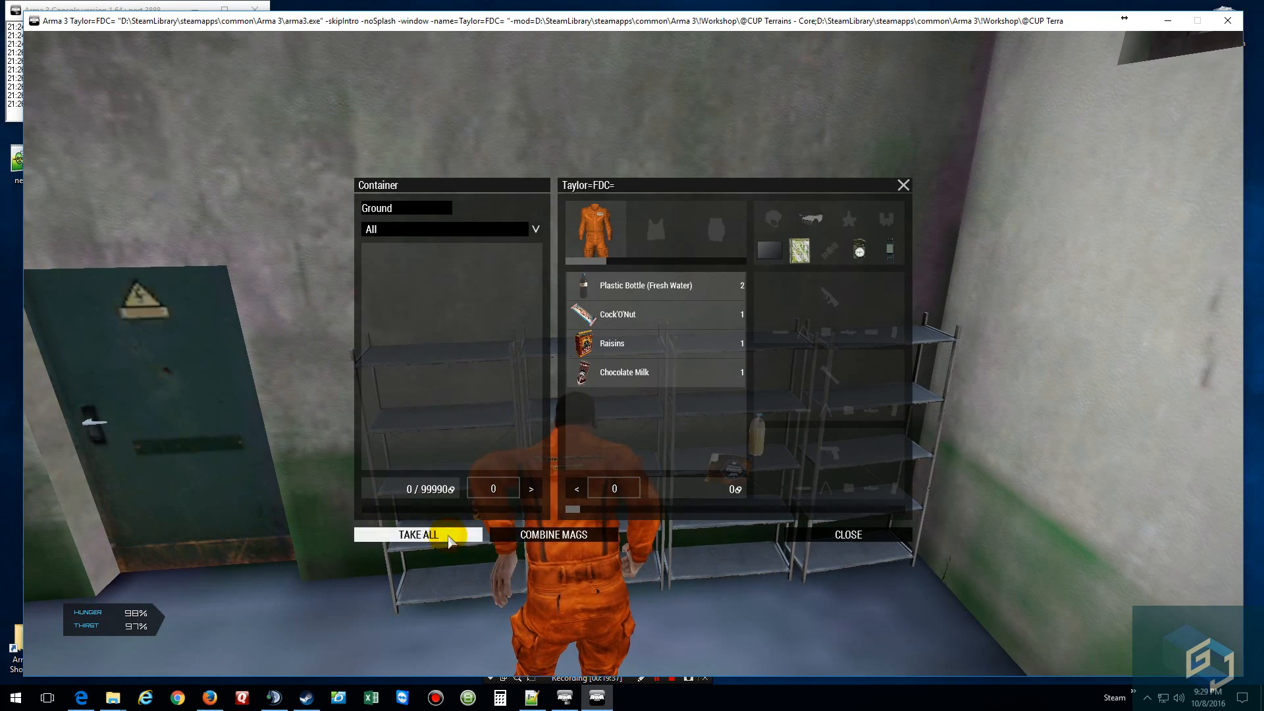
pyautogui.doubleClick(646, 388)
pyautogui.click(428, 513)
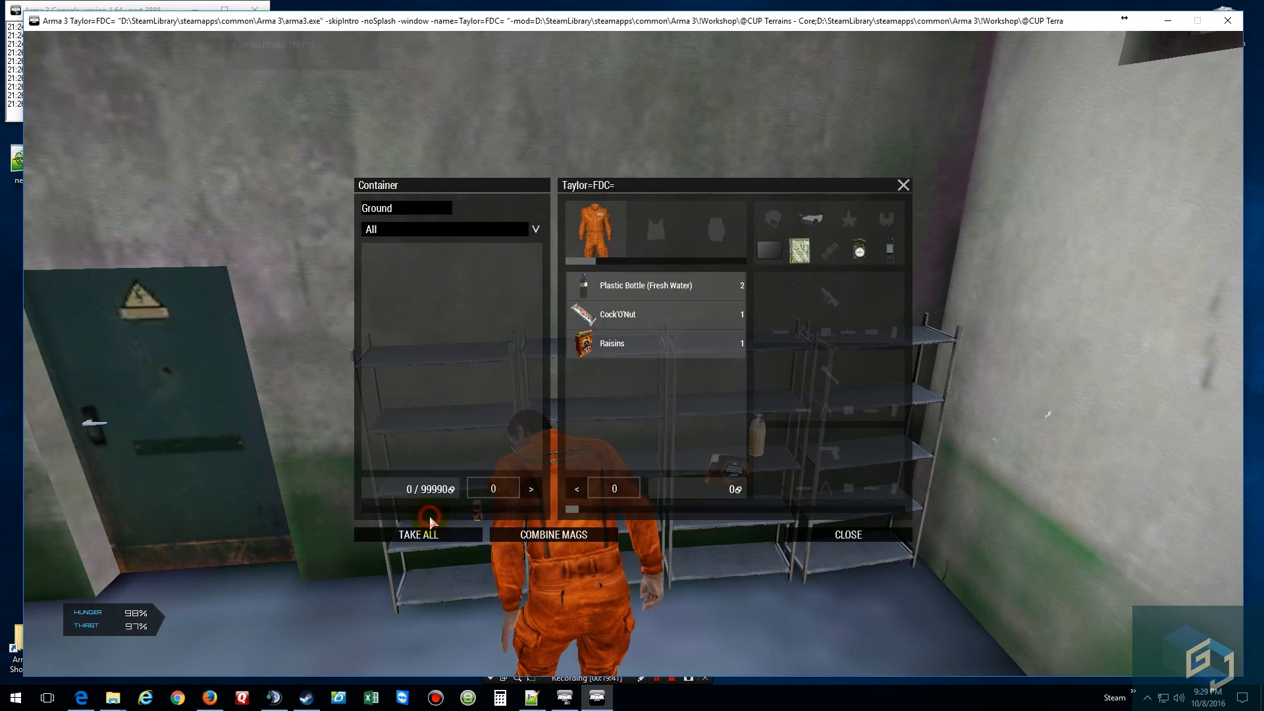
pyautogui.press('Escape')
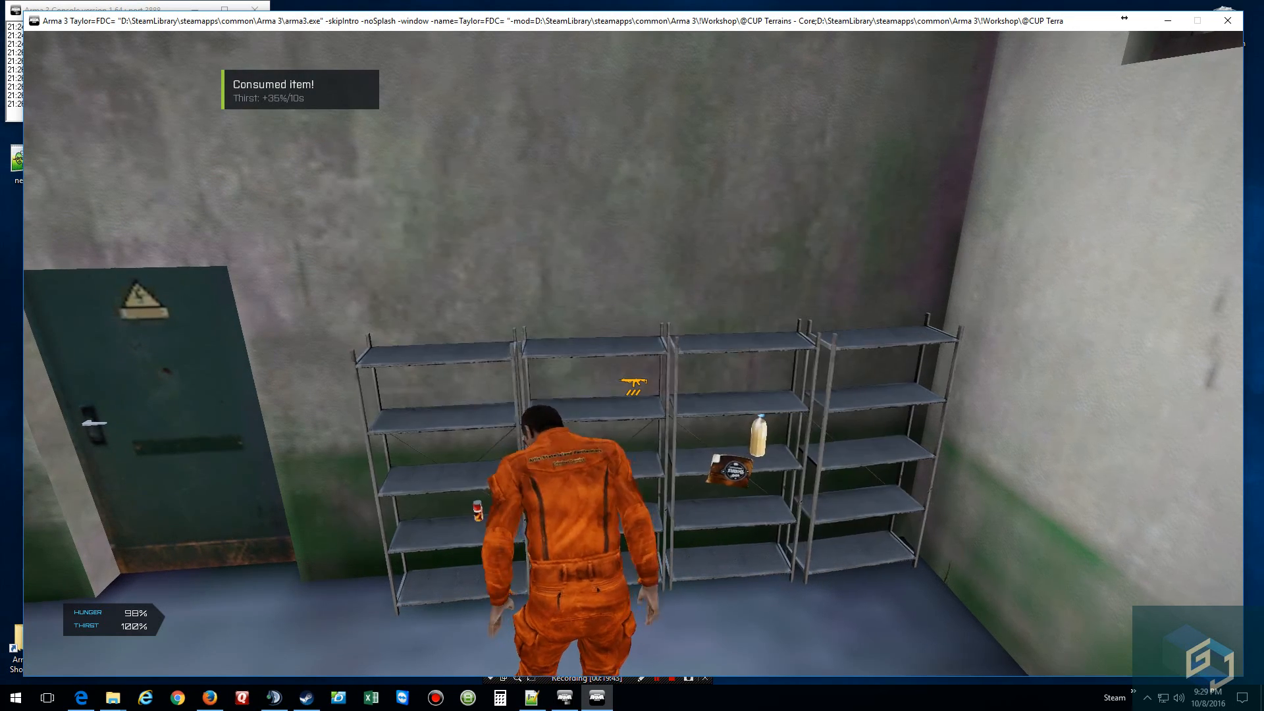
# Step: Check around the blue lockers for loot, and collect the Plastic Bottle (Dirty Water) and Instant Coffee Beanz from the shelves beside the green door
pyautogui.press('w')
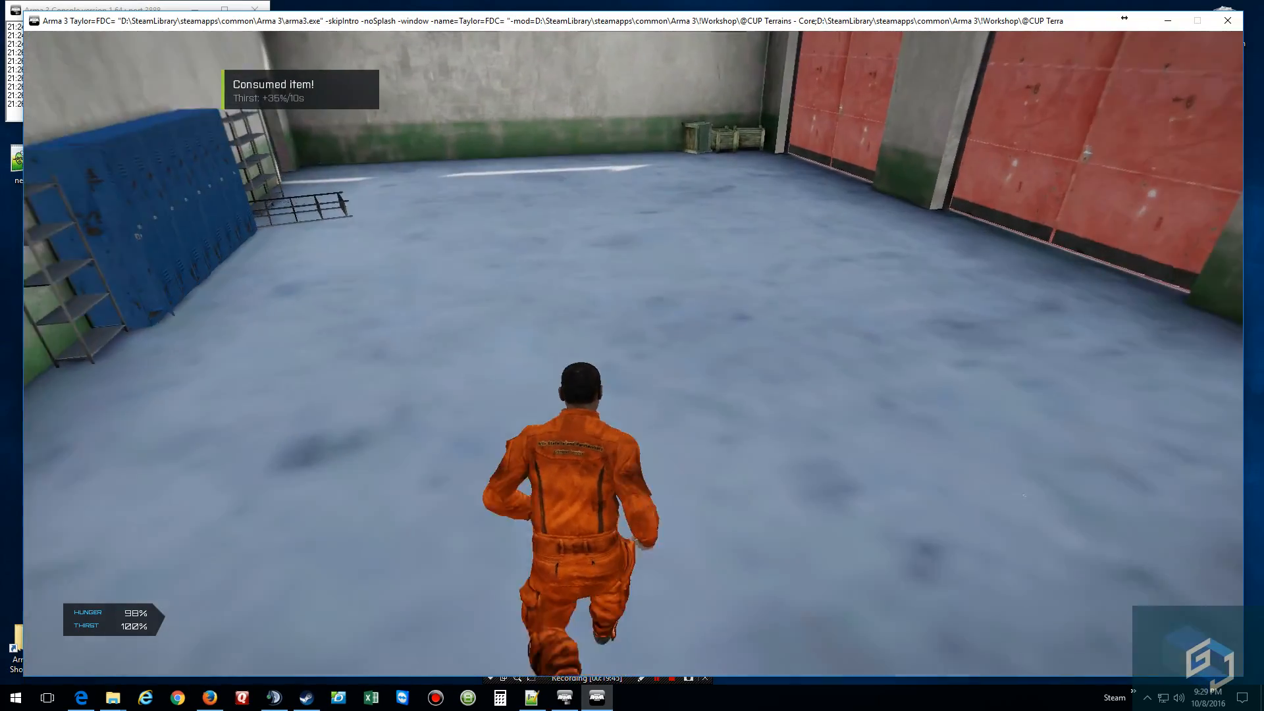
pyautogui.press('w')
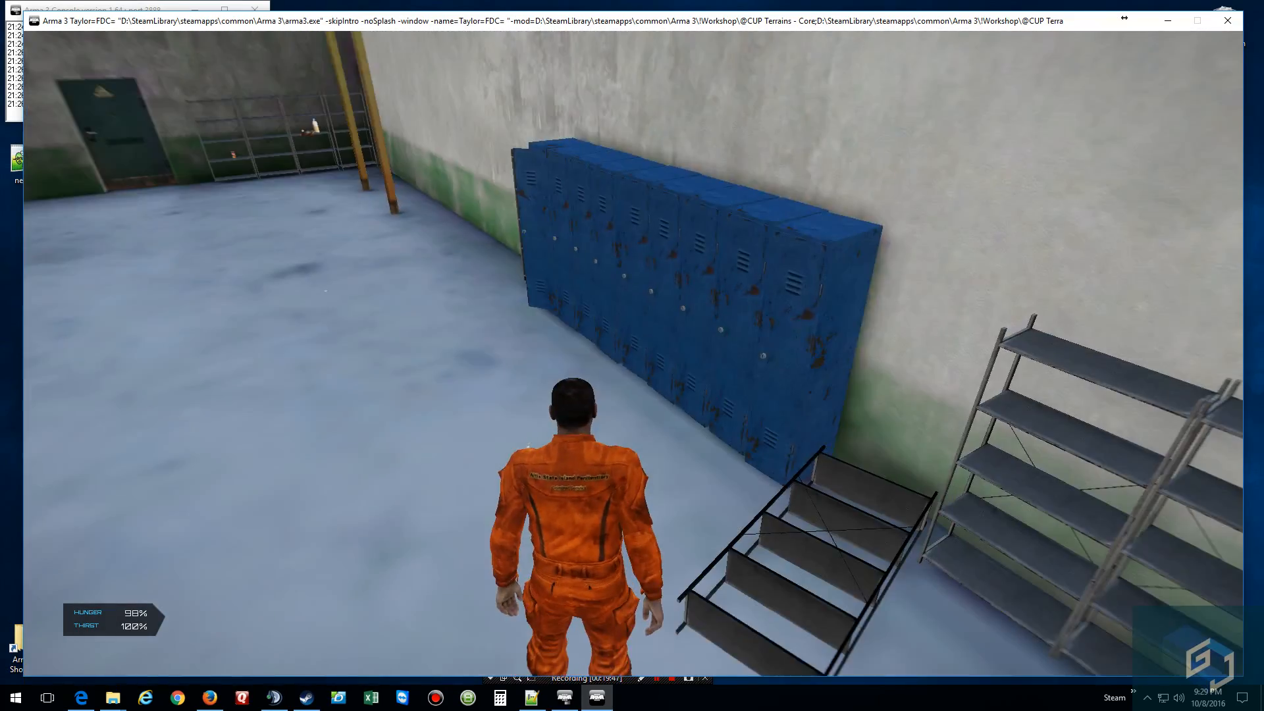
pyautogui.press('w')
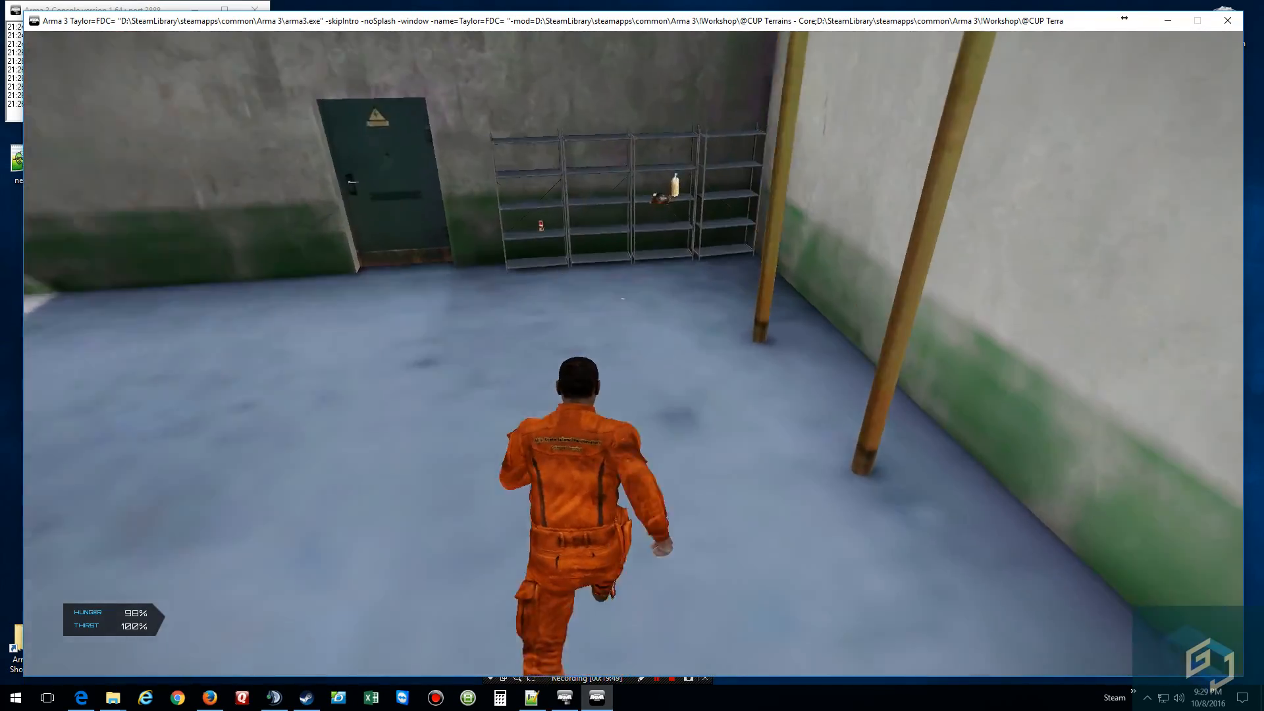
pyautogui.press('super')
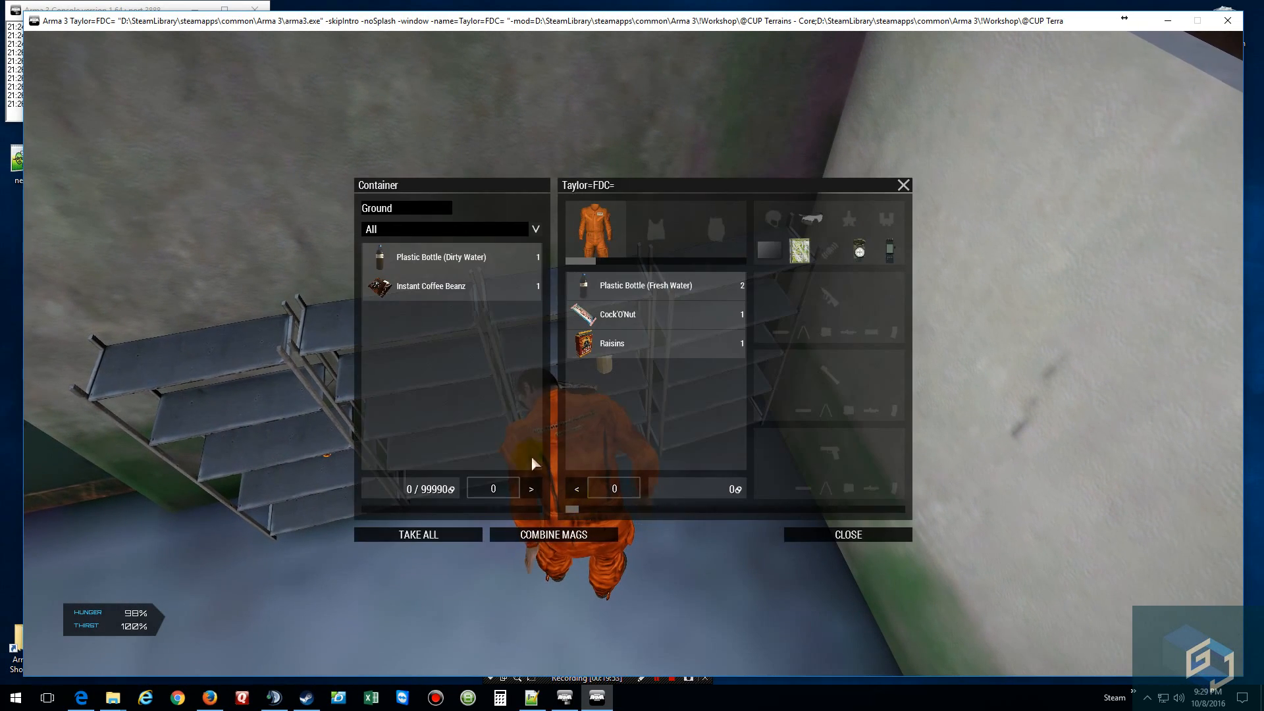
pyautogui.click(435, 539)
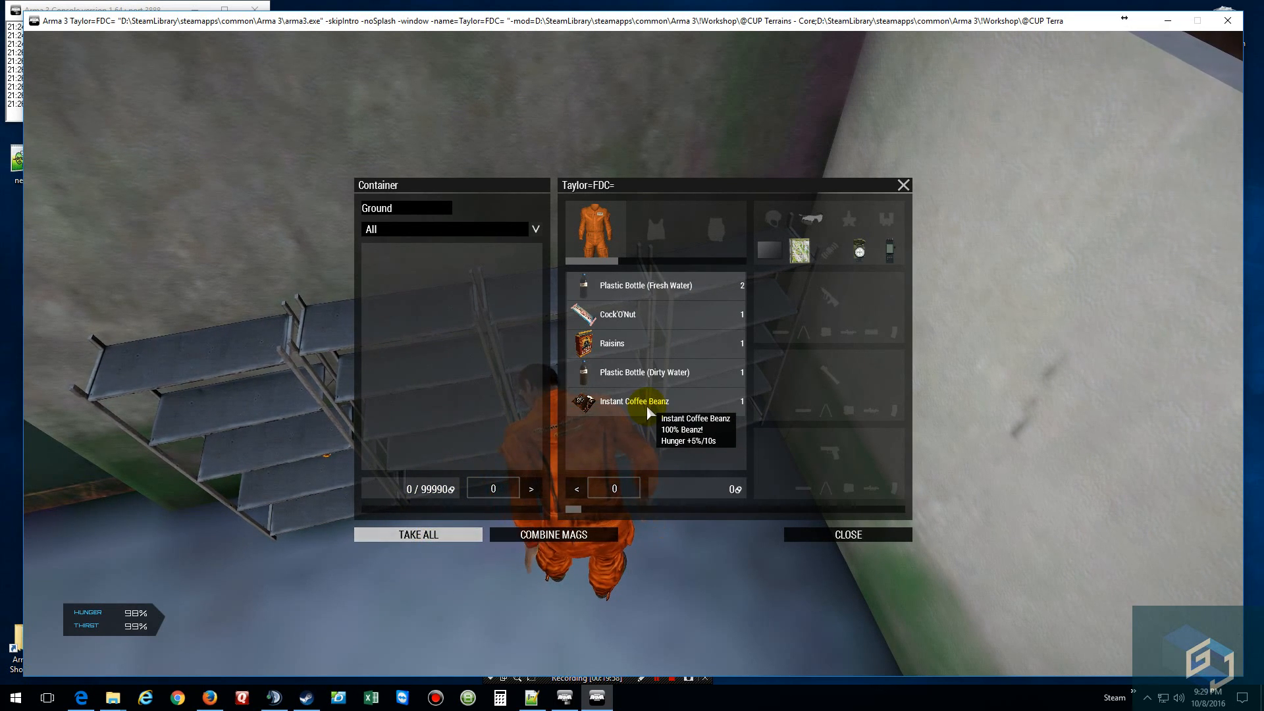
pyautogui.press('Escape')
pyautogui.press('w')
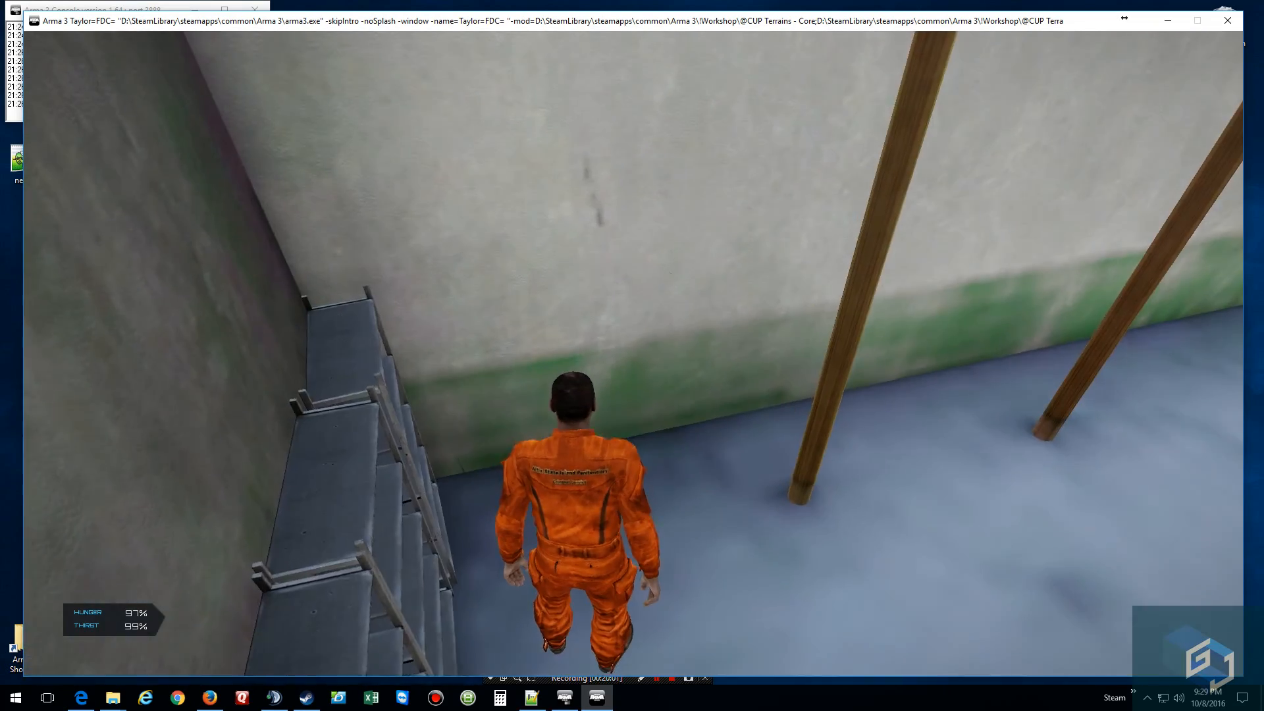